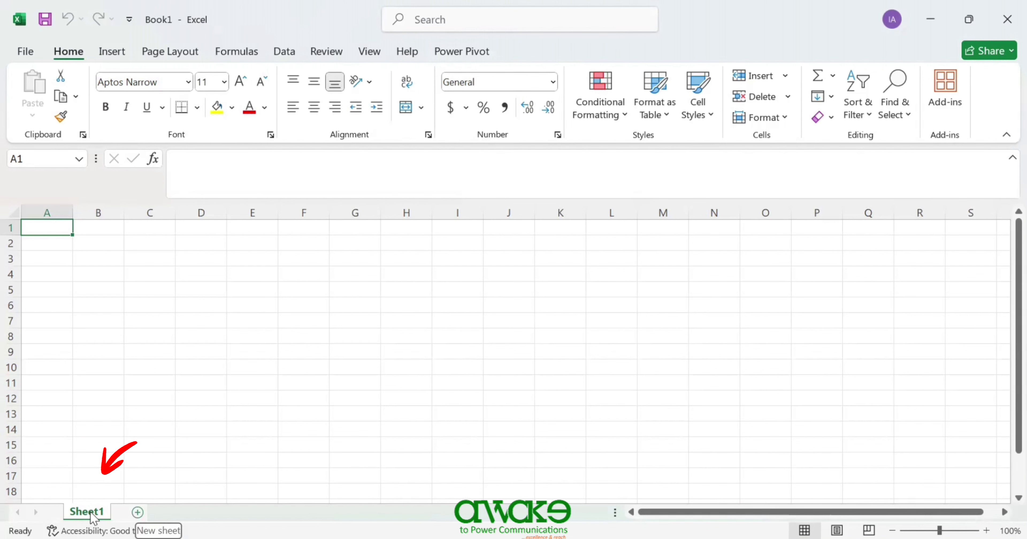
- Add a new worksheet, Sheet2, with Shift+F11 and return to Sheet1
key("shift+F11")
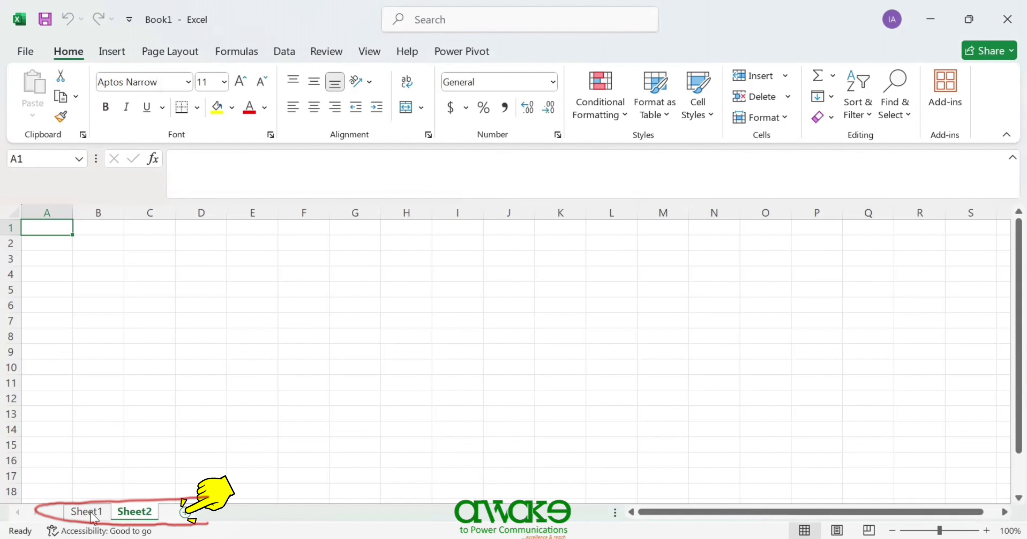
left_click(85, 513)
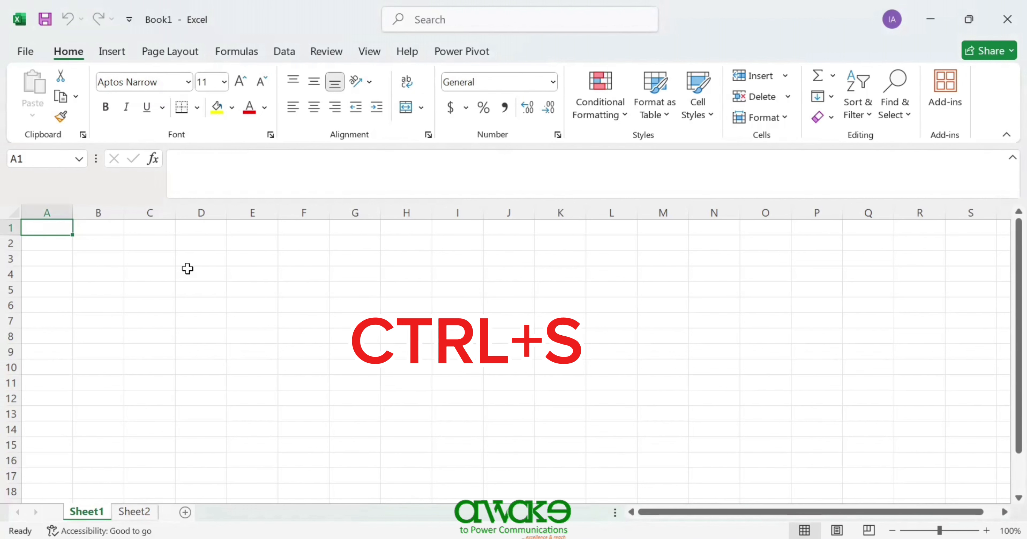
- Start saving with Ctrl+S, enter the name Excel Interface, and bring up the full Save As options
key("ctrl+s")
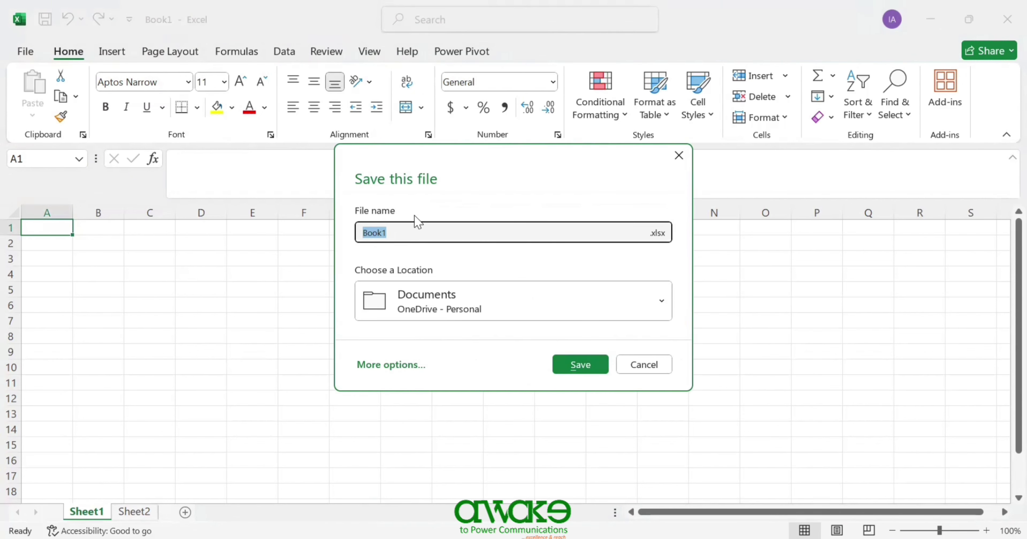
left_click(393, 234)
key("BackSpace")
key("BackSpace")
key("BackSpace")
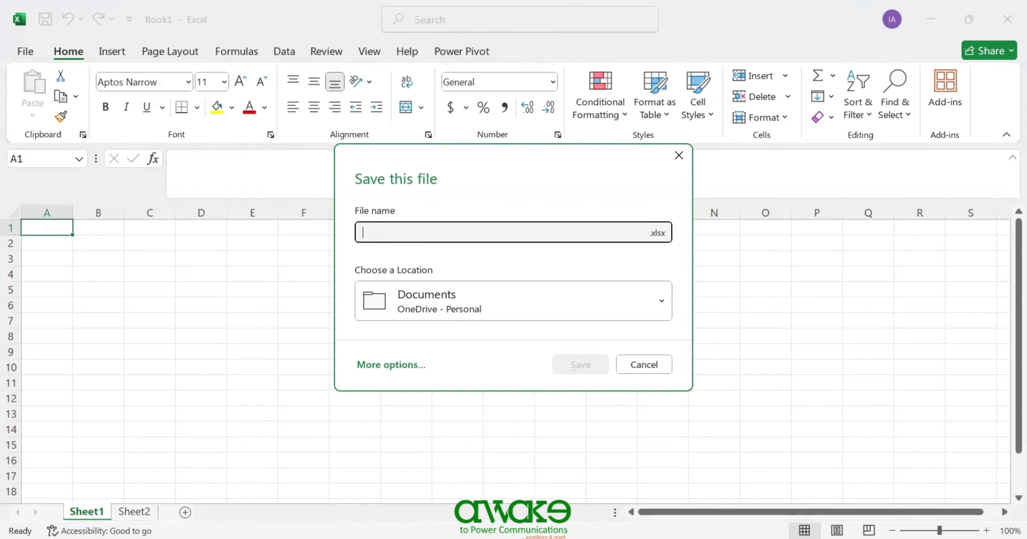
type("Excel Interface")
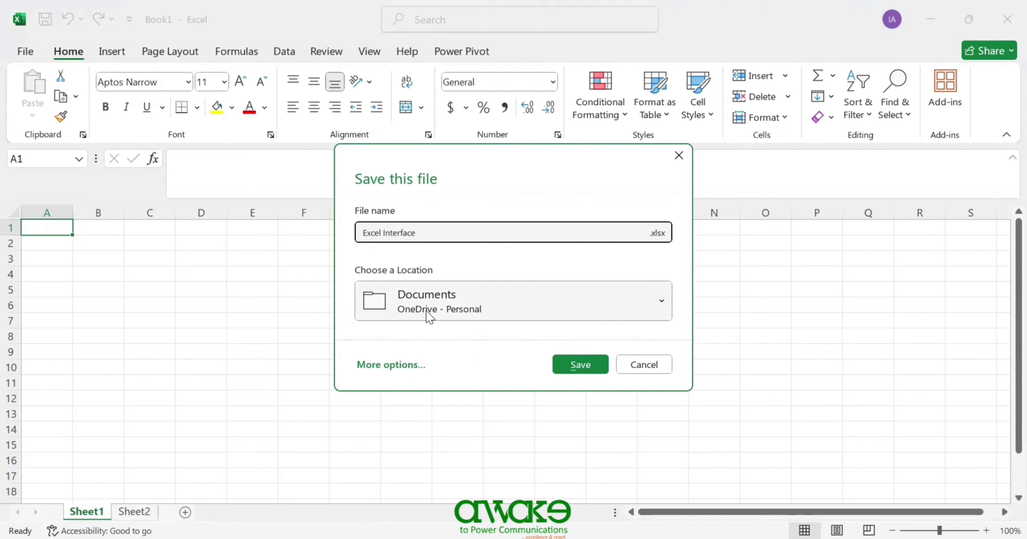
left_click(654, 317)
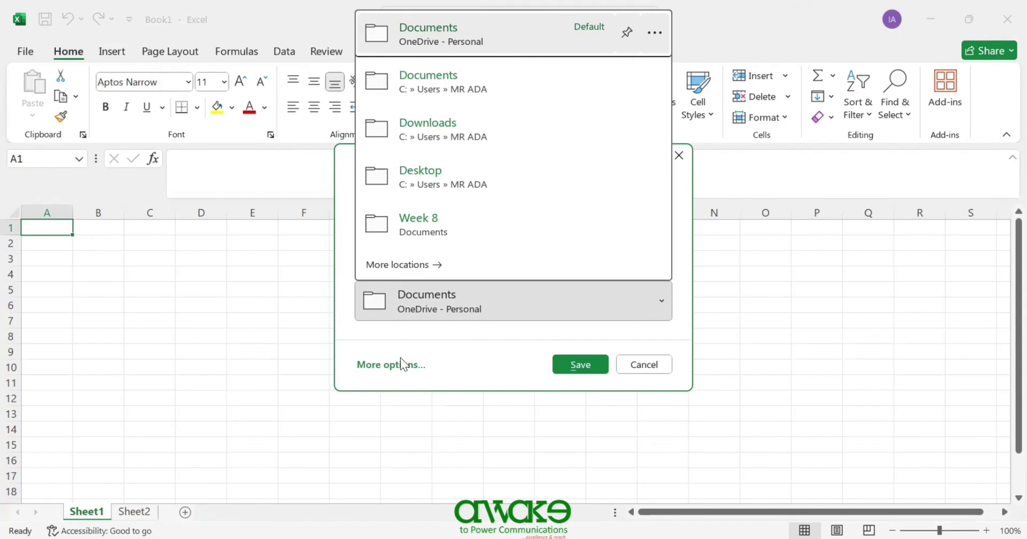
left_click(390, 364)
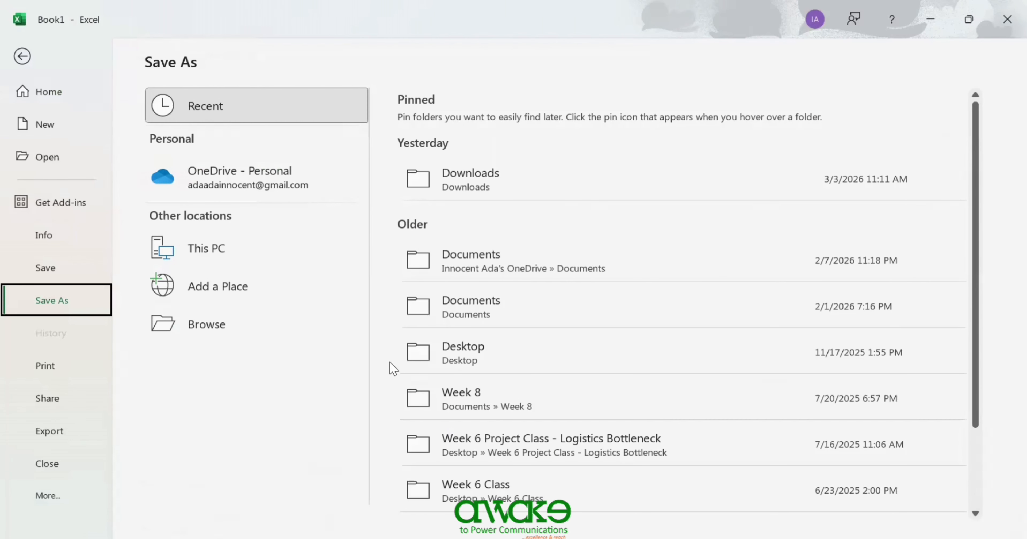
- Save to Downloads as 'Excel Interface', keeping the Excel Workbook file type
left_click(477, 194)
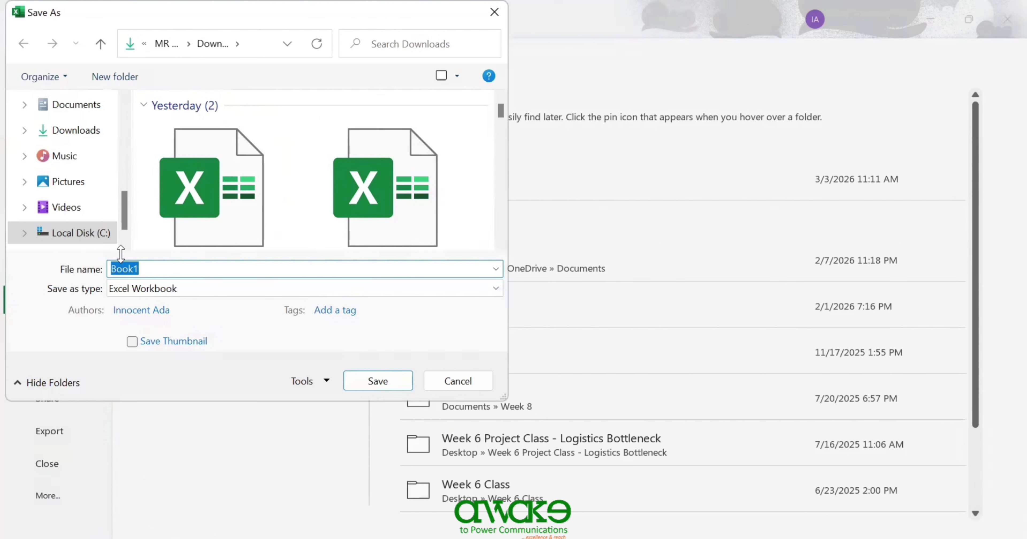
left_click(200, 266)
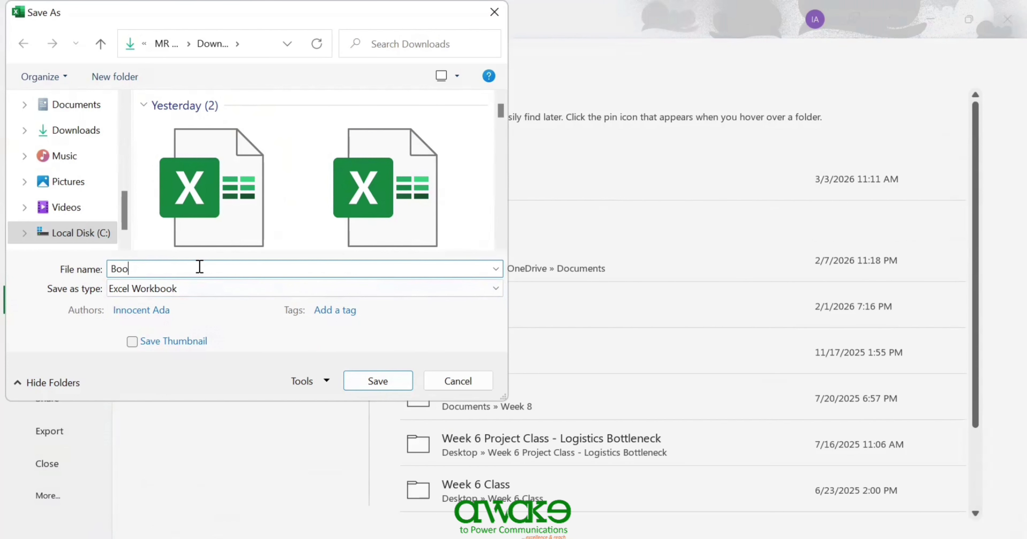
key("BackSpace")
key("BackSpace")
key("BackSpace")
type("Excel Interface")
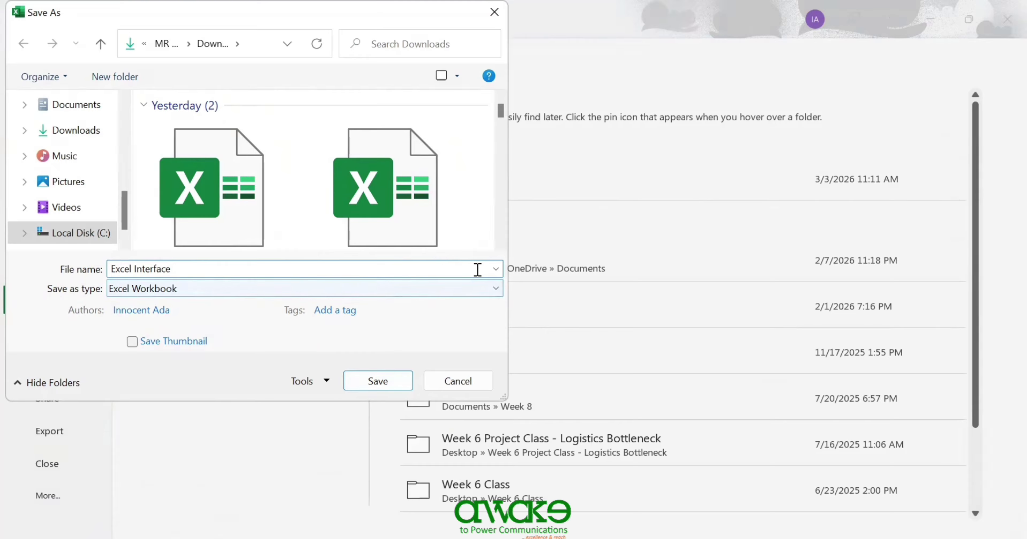
left_click(495, 289)
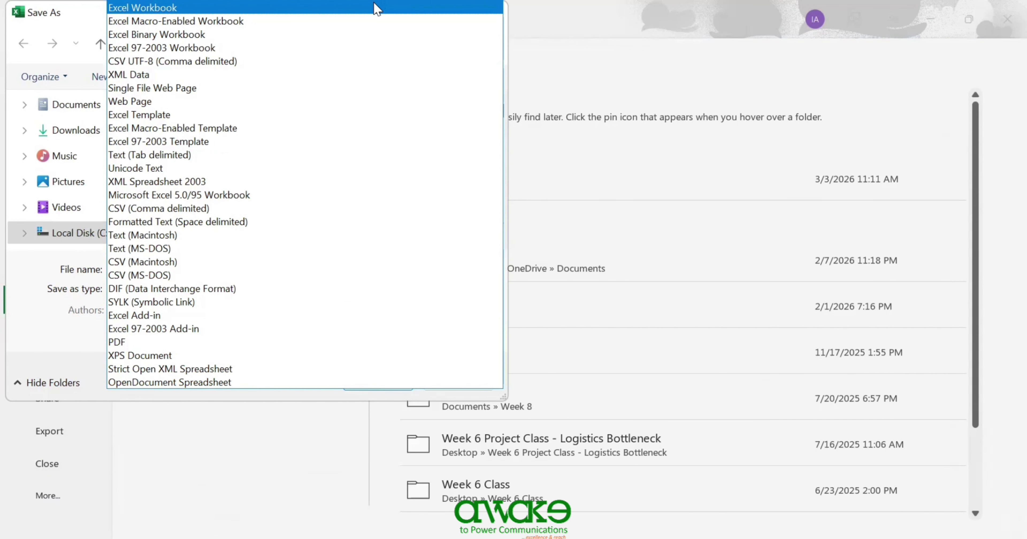
left_click(373, 9)
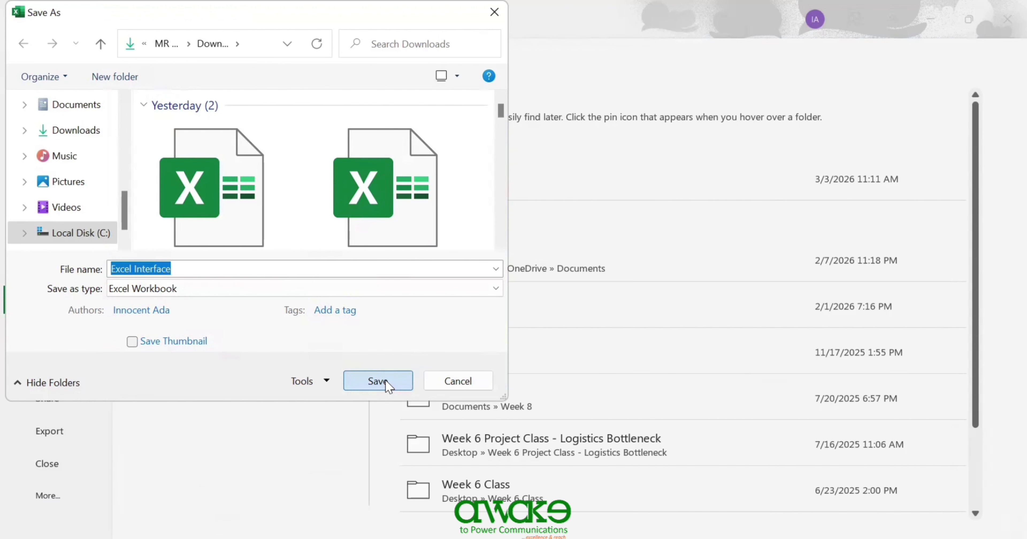
left_click(384, 382)
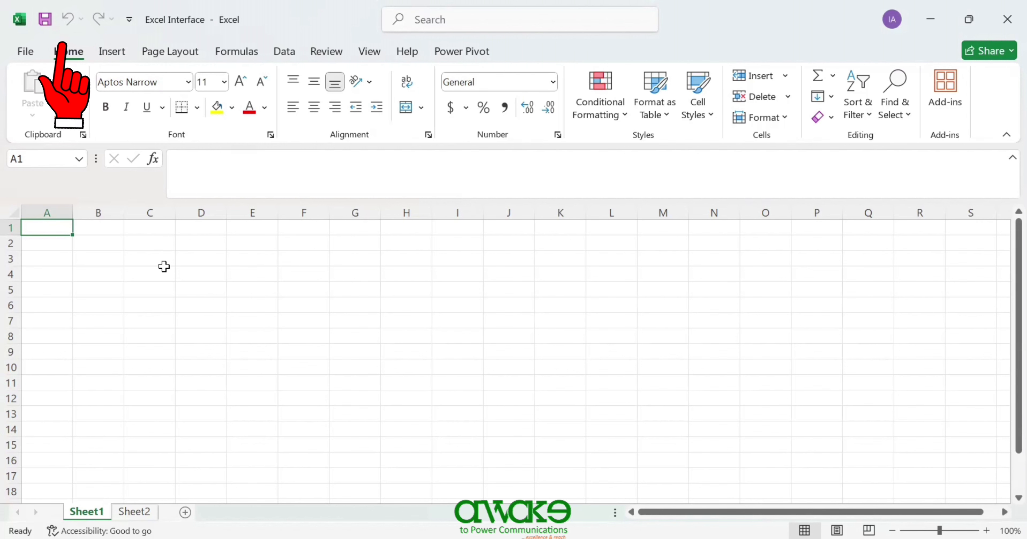
- Enter 'gfcyk' in A1, undo and redo it, clear A1, then show the Quick Access Toolbar customisation list
type("gfcyk")
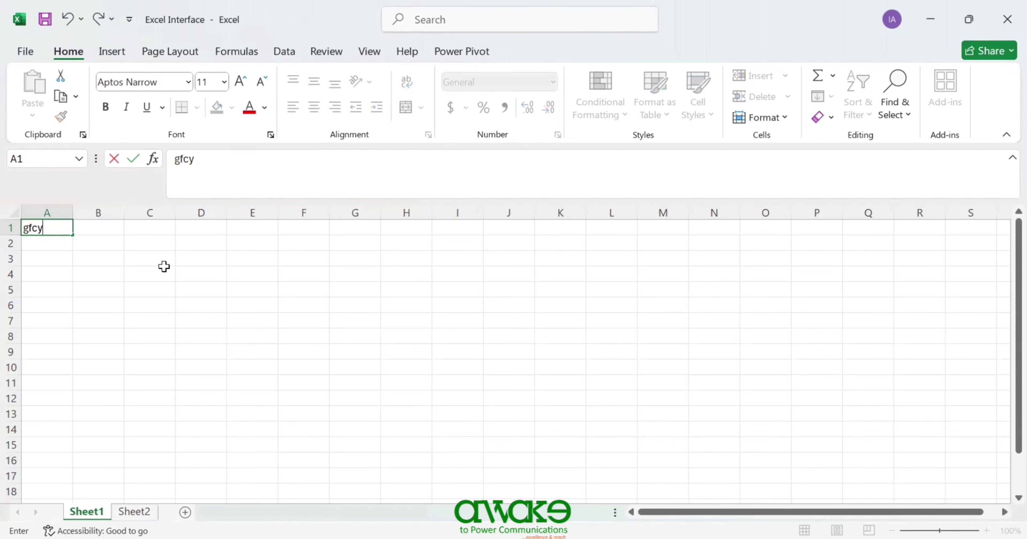
left_click(60, 274)
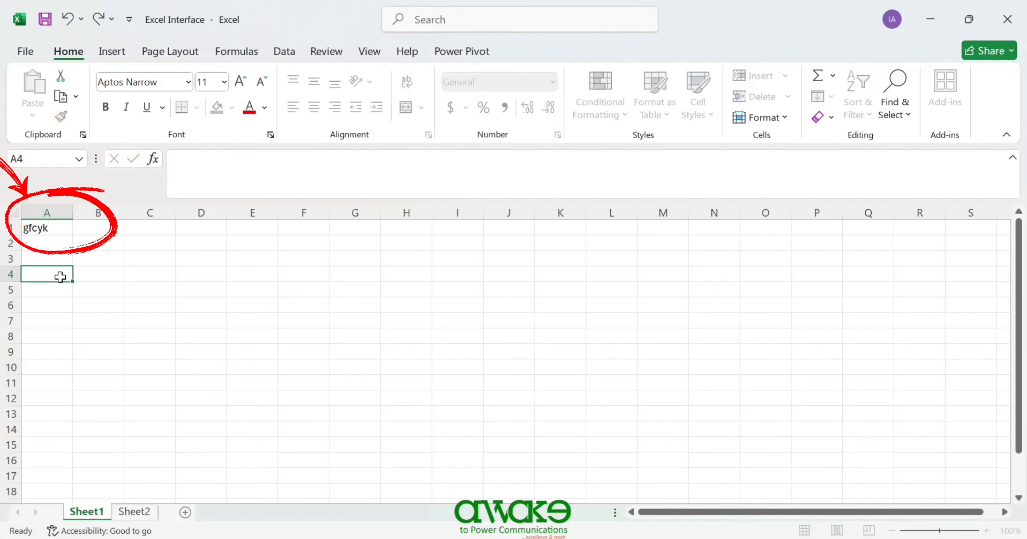
left_click(66, 19)
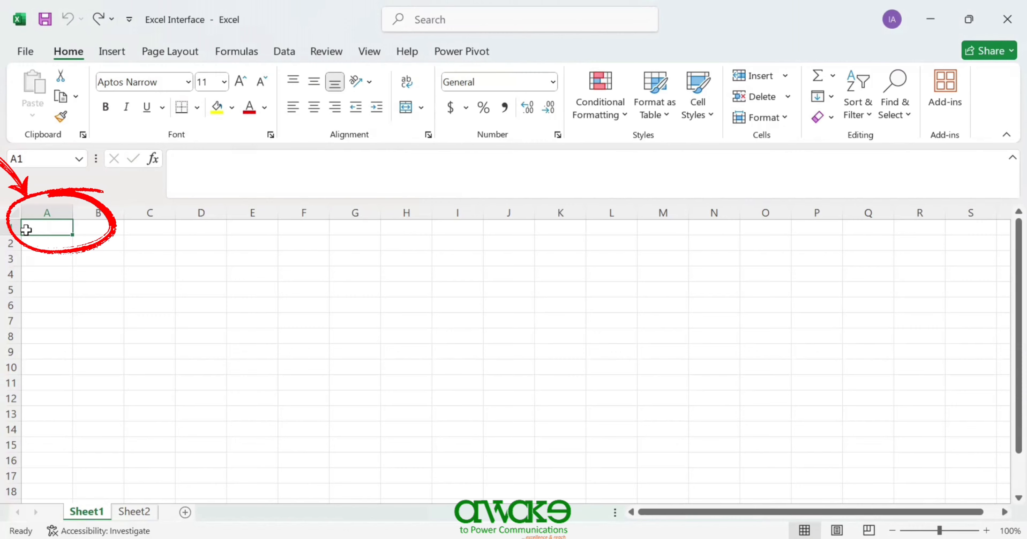
left_click(96, 20)
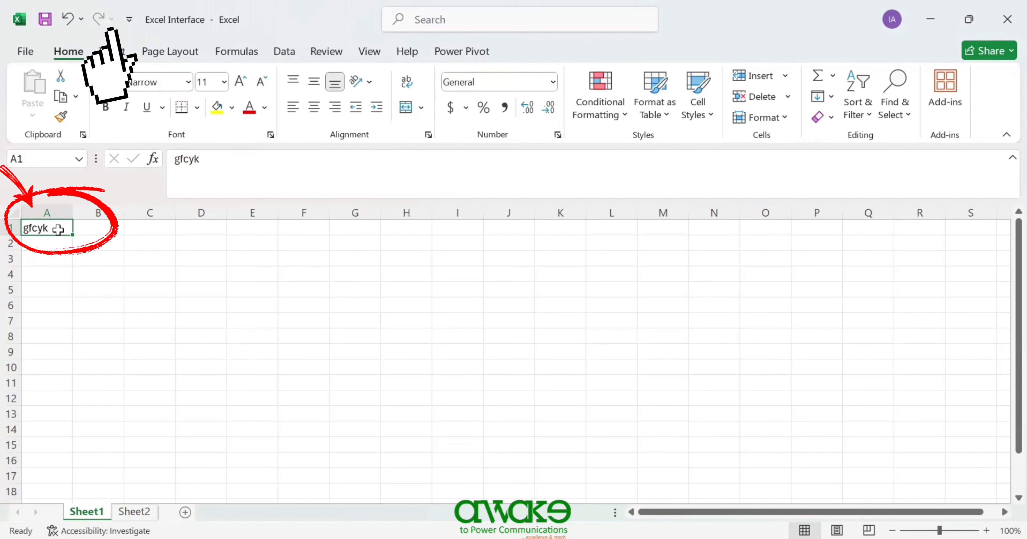
key("Delete")
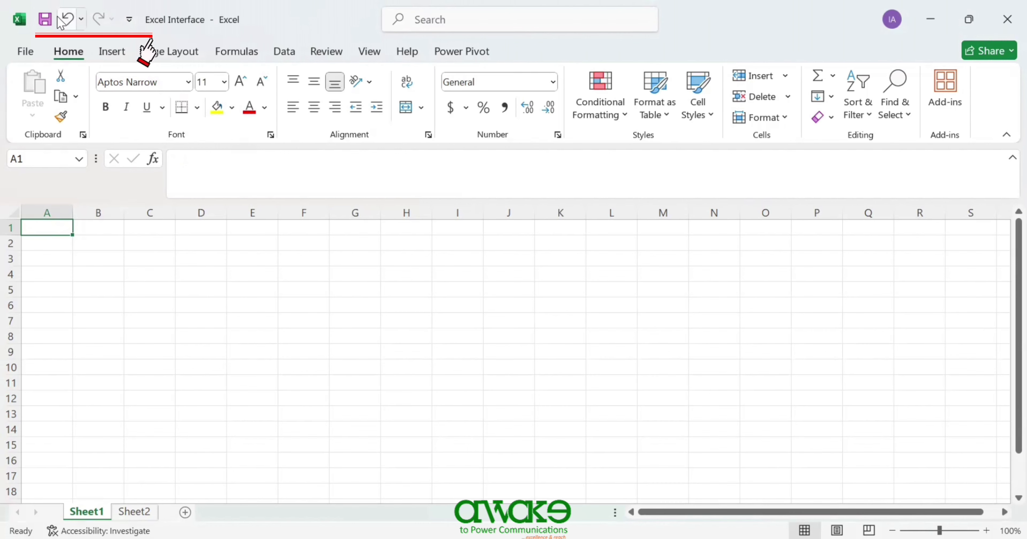
left_click(128, 22)
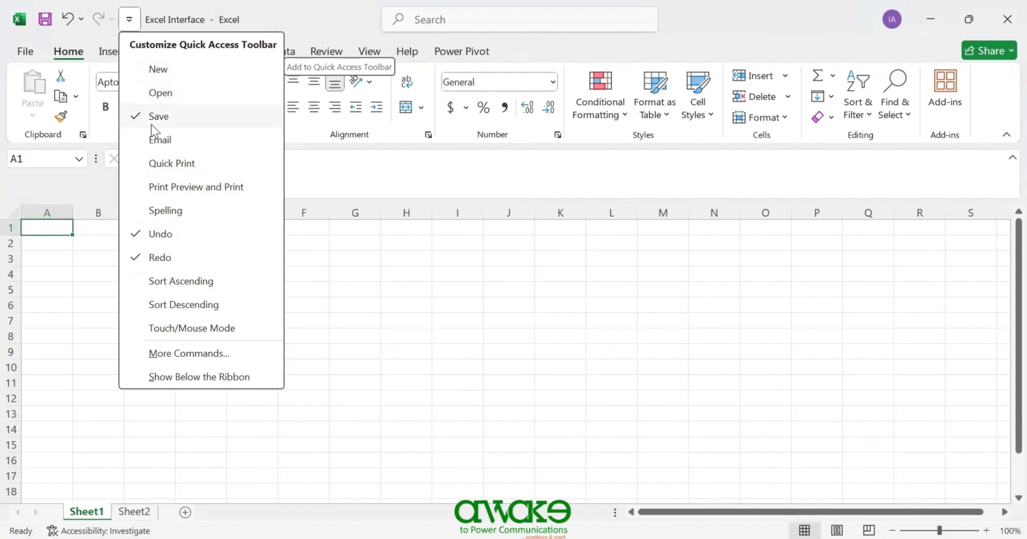
- Put the Email and Spelling buttons on the Quick Access Toolbar from its customisation list
left_click(144, 145)
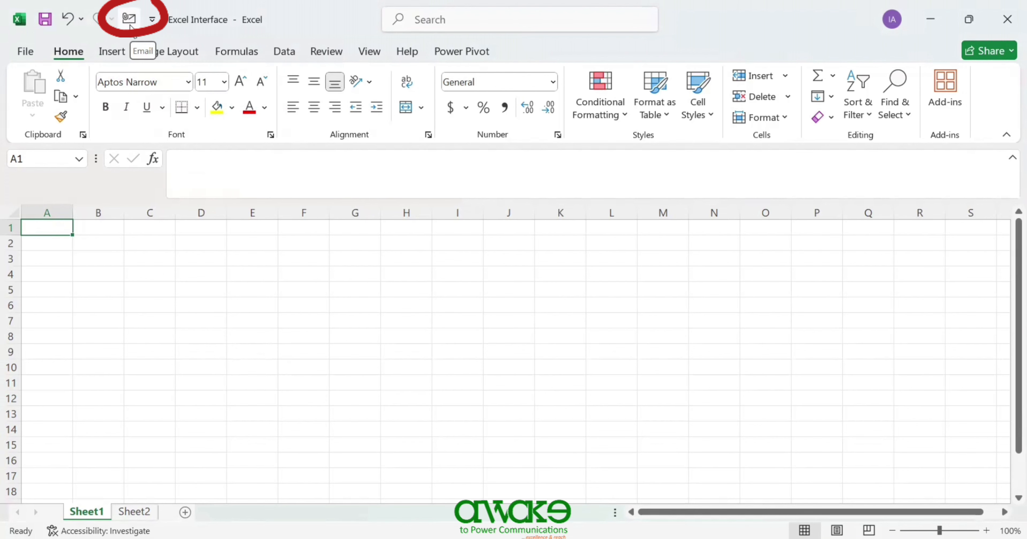
left_click(153, 20)
left_click(188, 211)
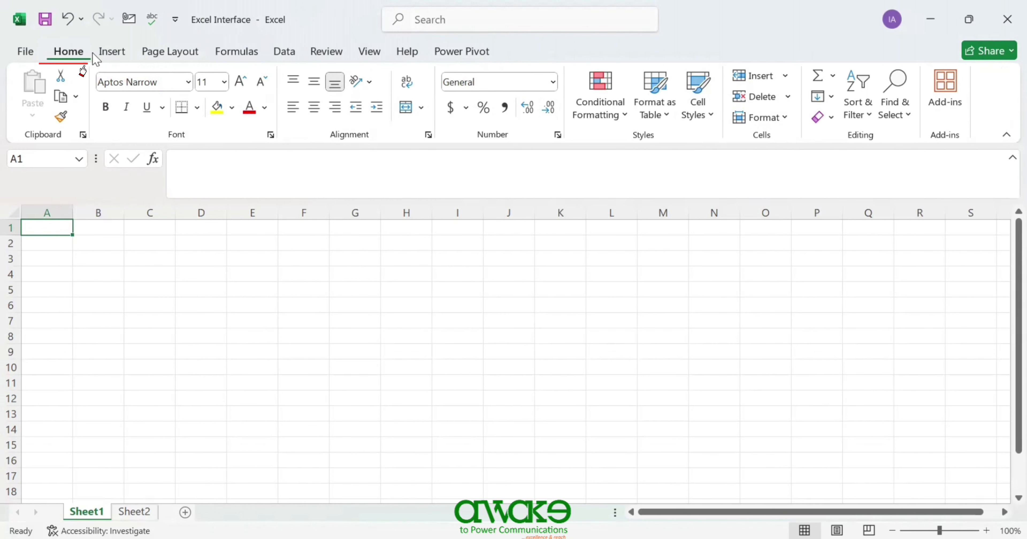
left_click(112, 56)
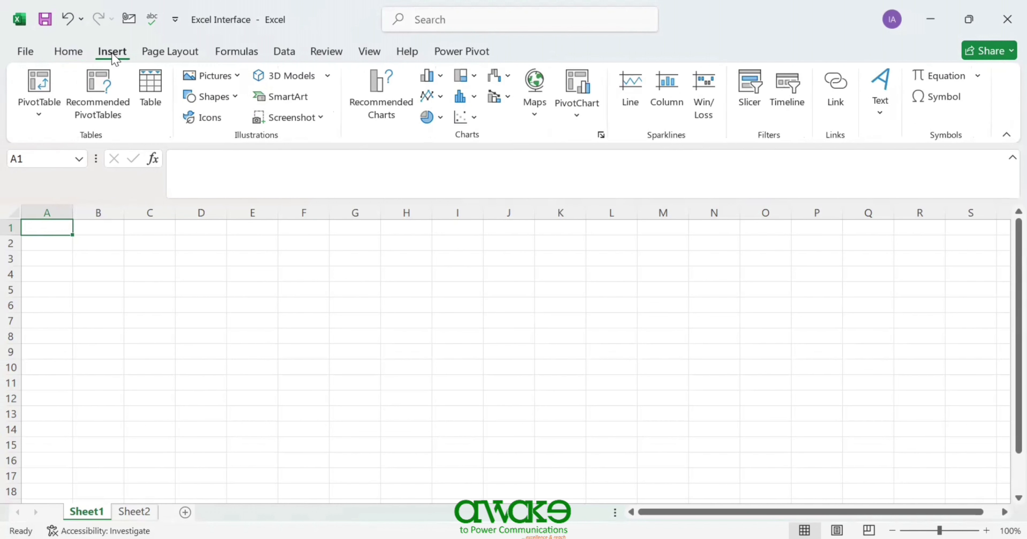
left_click(161, 56)
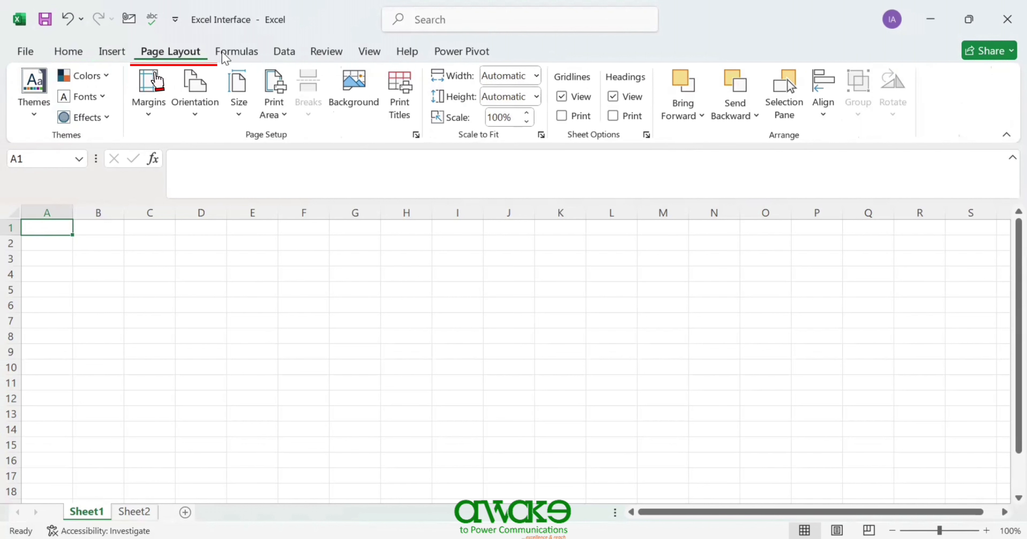
left_click(233, 55)
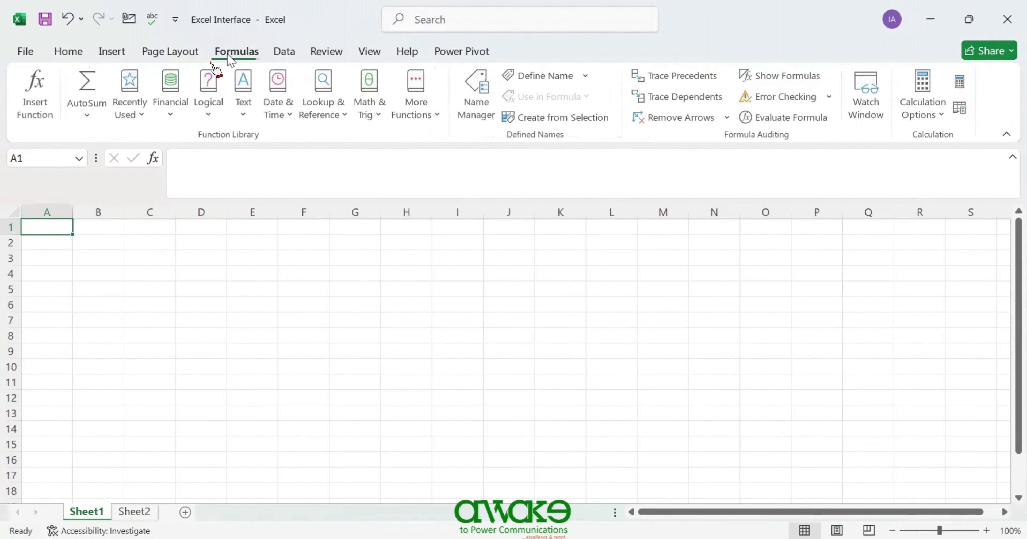
left_click(293, 57)
left_click(338, 57)
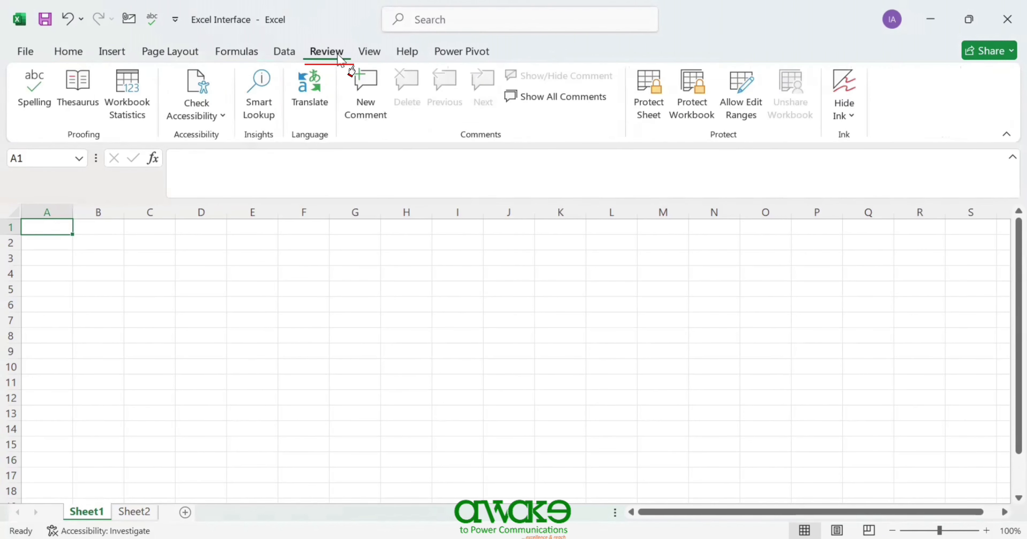
left_click(368, 56)
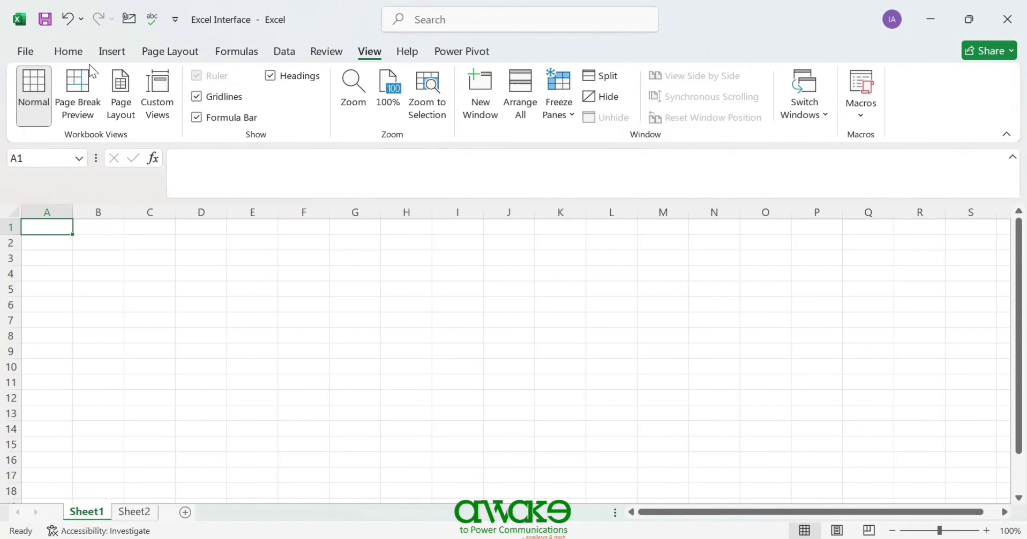
left_click(71, 54)
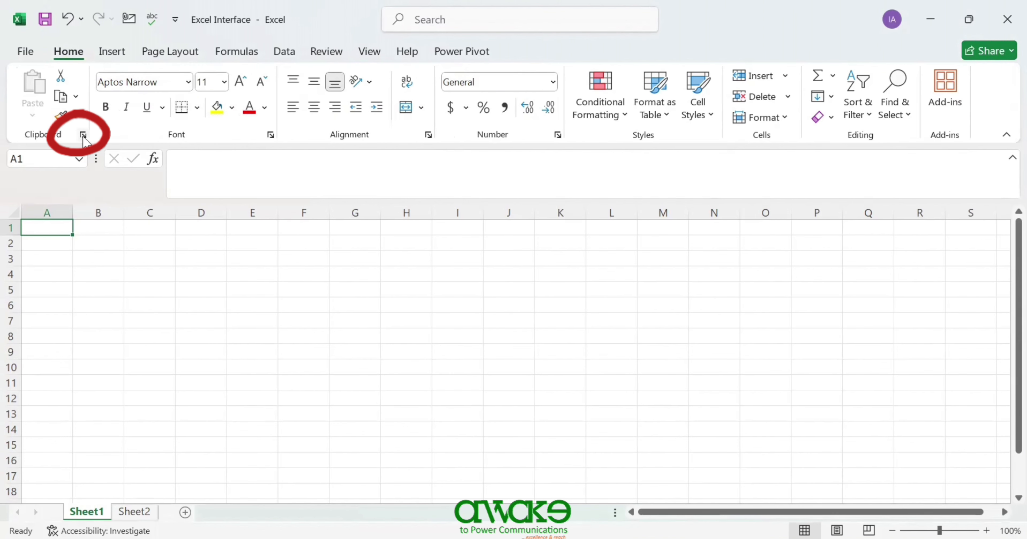
- Enter the surname Anderson in cell A2
left_click(33, 245)
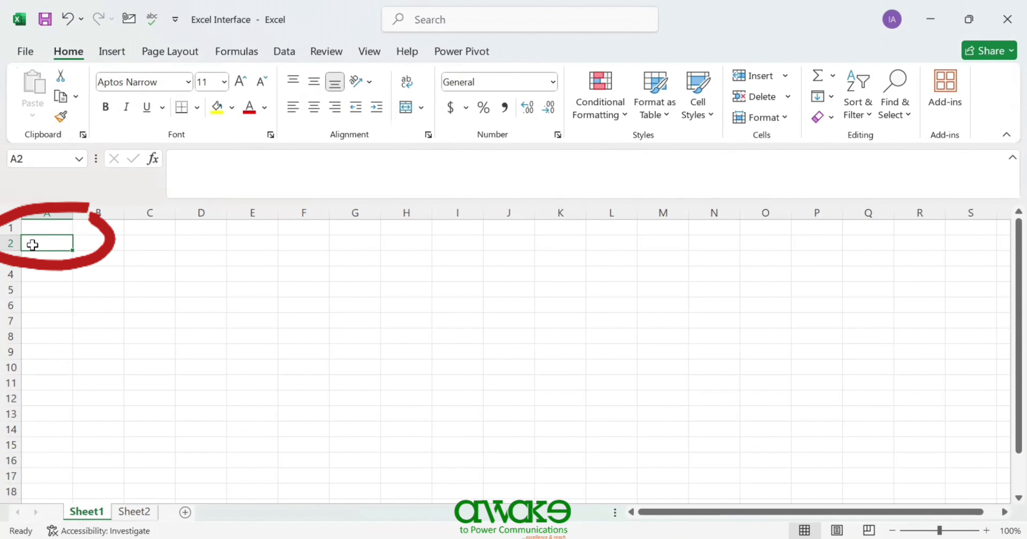
type("Anderson")
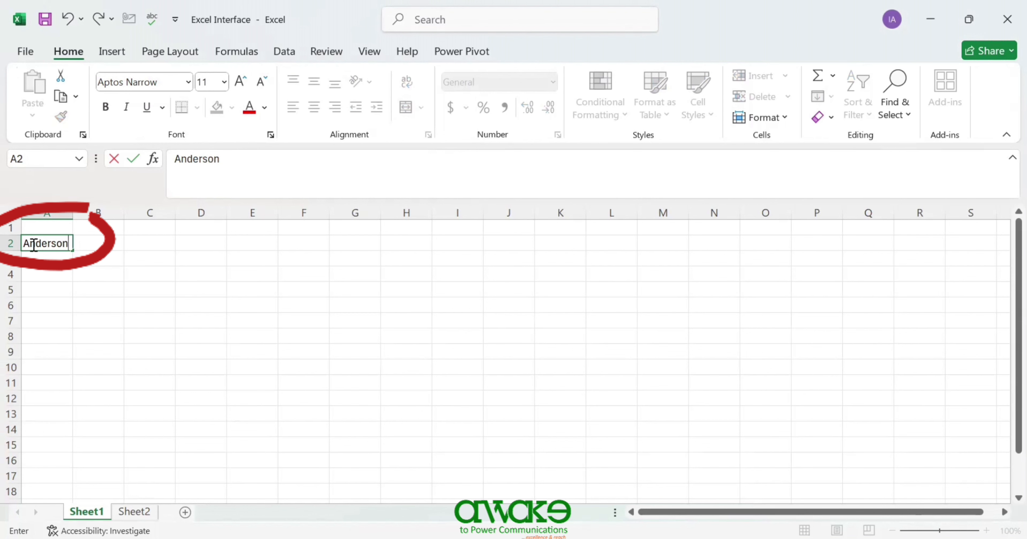
key("Return")
- Cut Anderson from A2 and paste it into B2
left_click(32, 243)
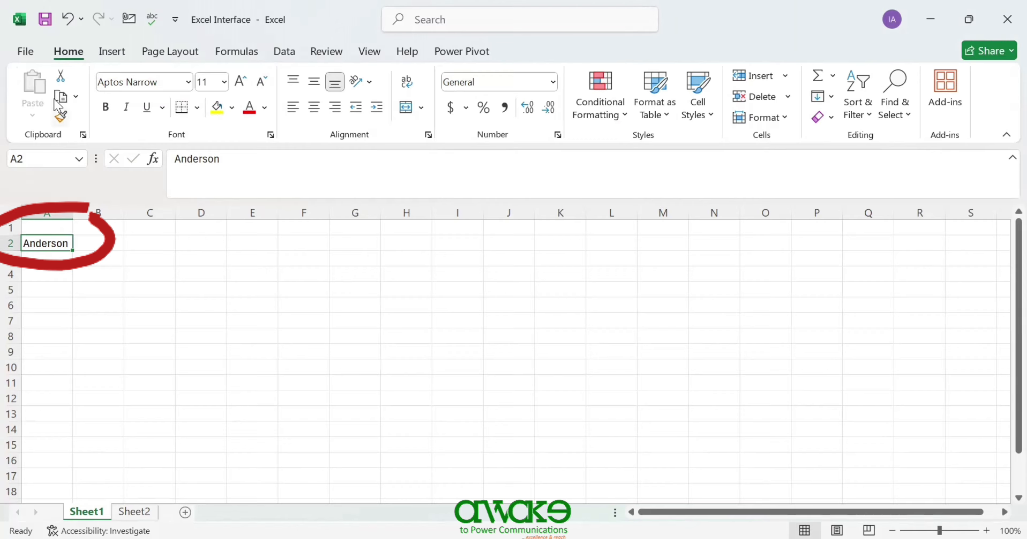
left_click(60, 76)
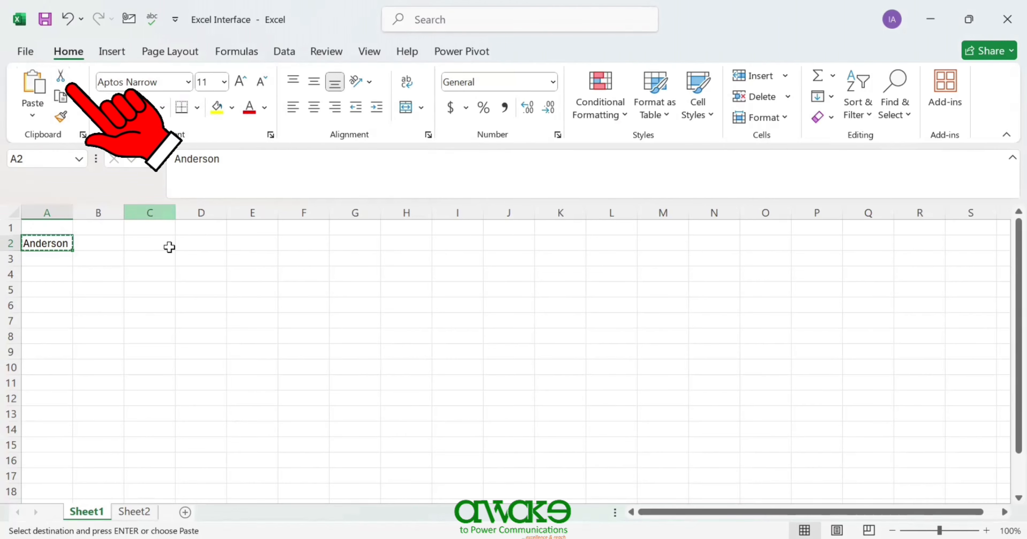
left_click(108, 243)
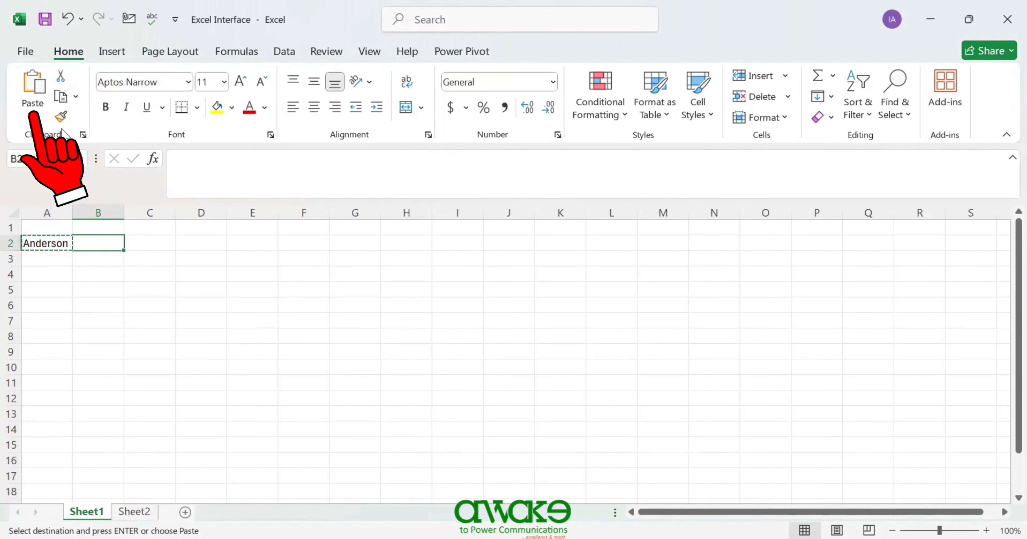
left_click(37, 87)
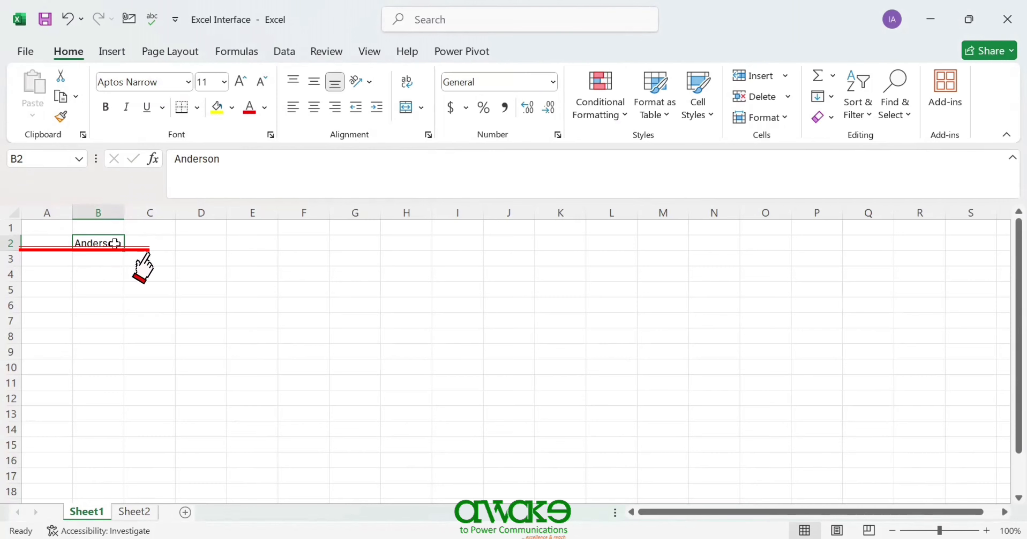
- Undo the move so Anderson returns to A2, then cancel a pending cut after viewing paste options
left_click(52, 243)
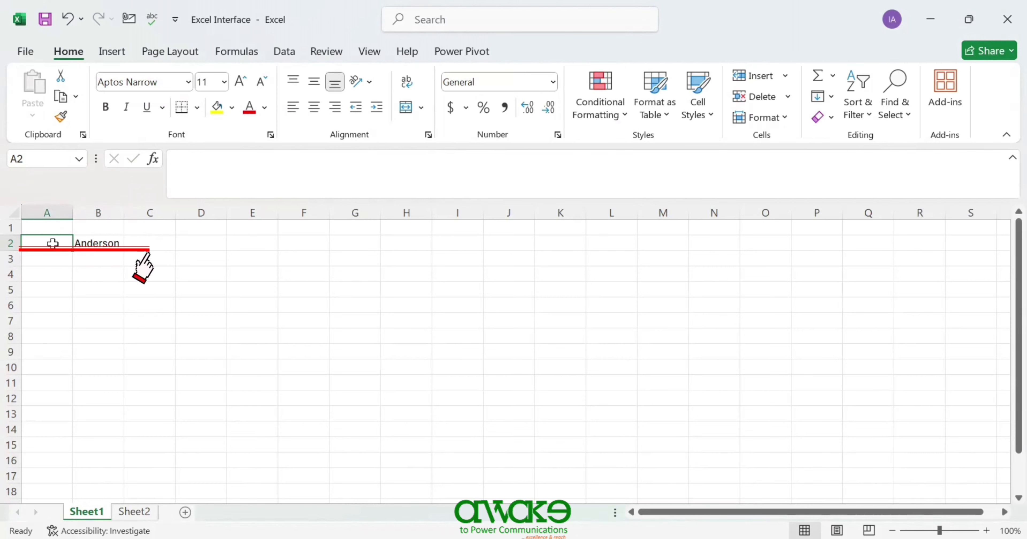
key("ctrl+z")
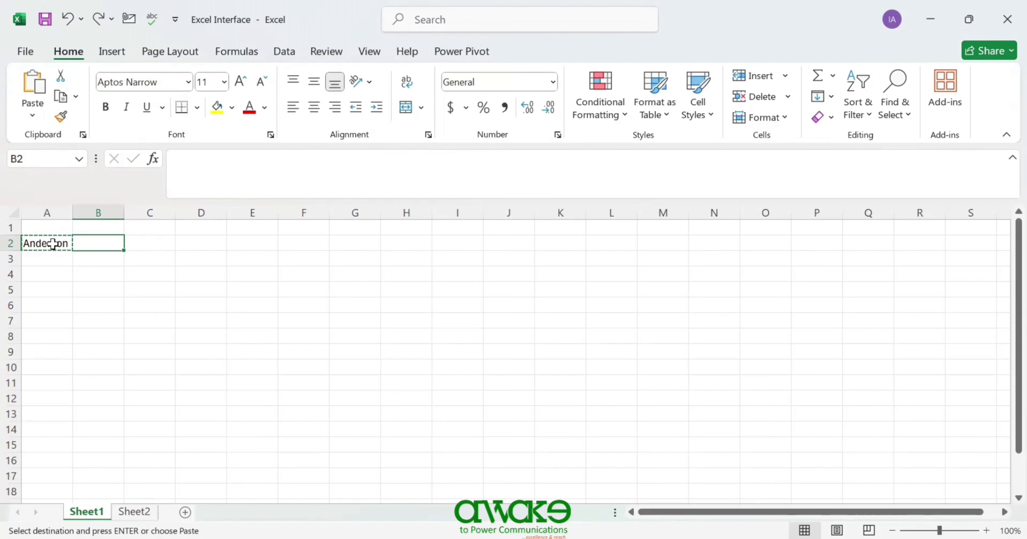
key("Escape")
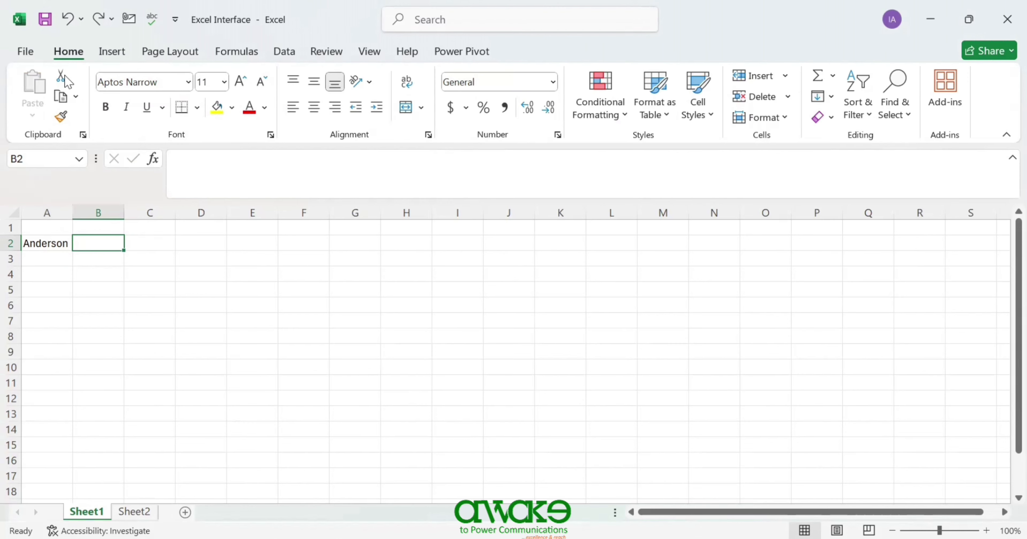
left_click(52, 242)
left_click(59, 78)
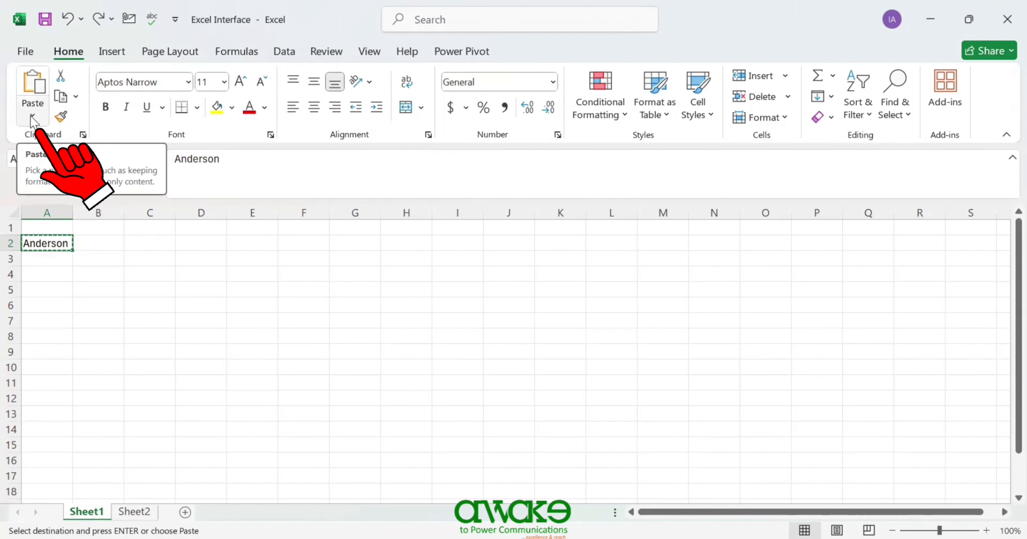
left_click(31, 116)
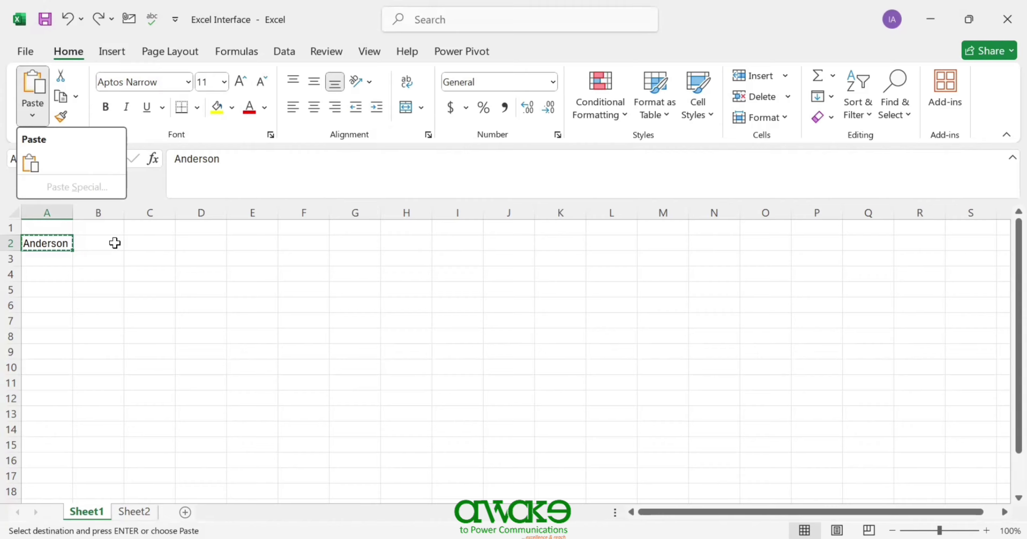
key("Escape")
key("Escape")
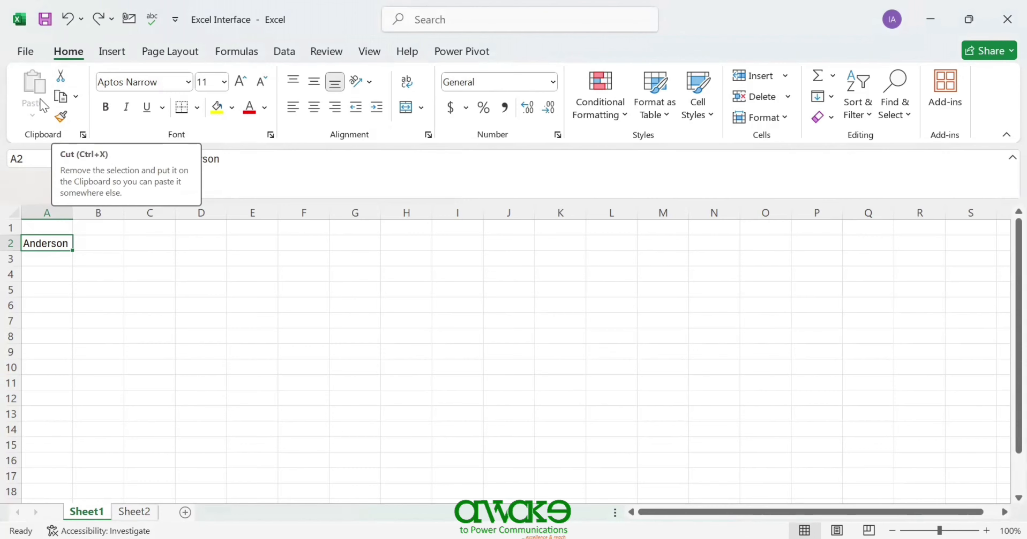
- Cut Anderson from A2 and paste it into C2
left_click(61, 76)
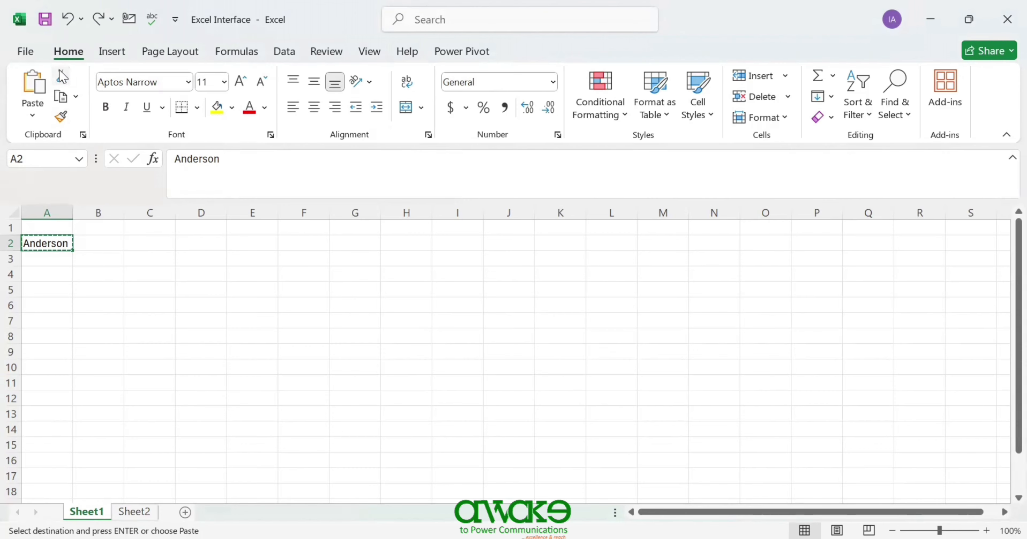
left_click(138, 246)
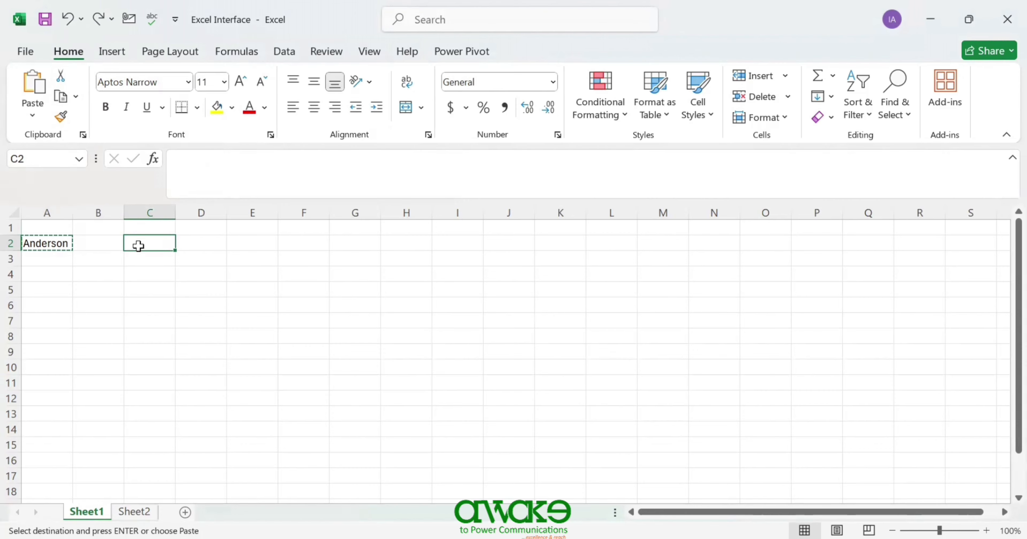
key("ctrl+v")
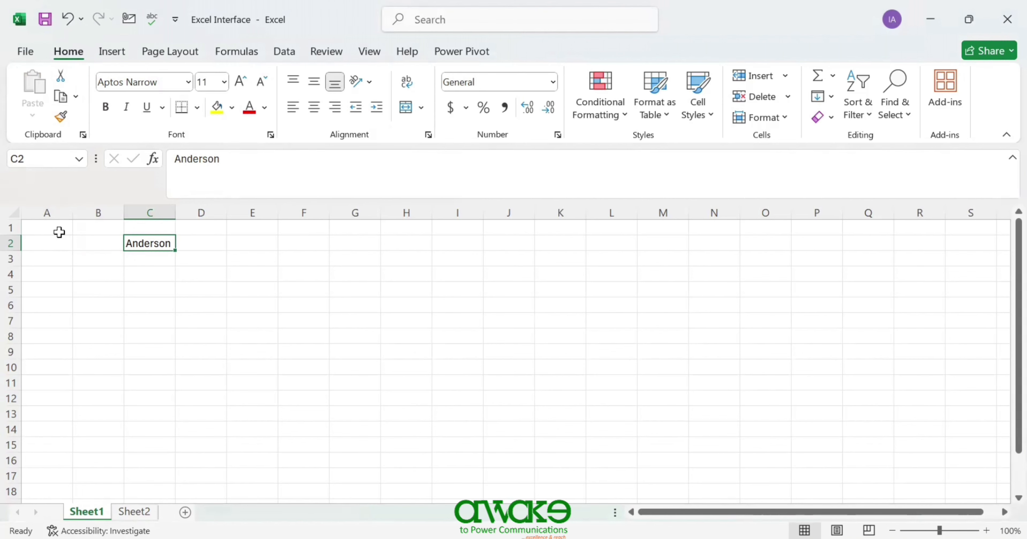
- Copy Anderson from C2 into D2 and end the copy mode
left_click(76, 97)
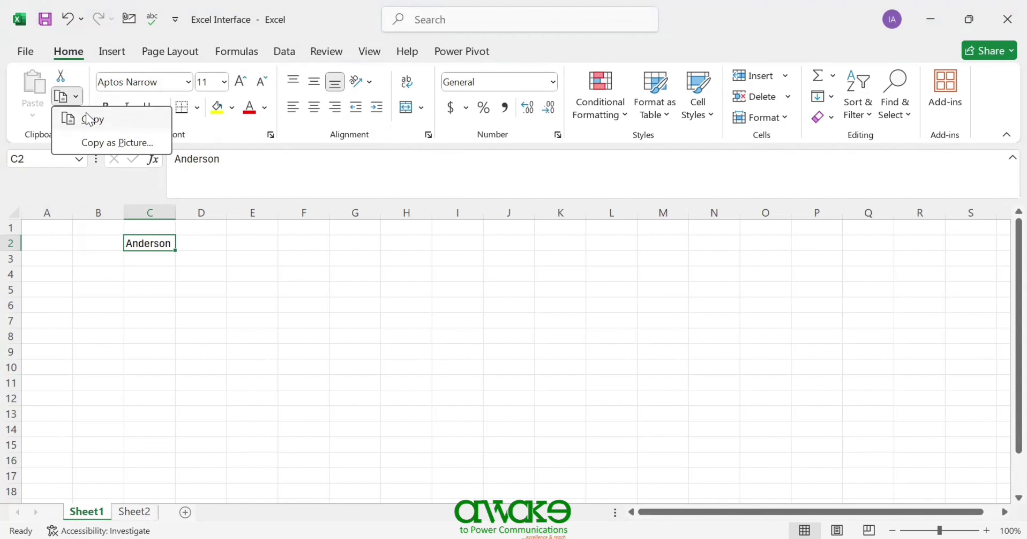
left_click(88, 119)
left_click(214, 241)
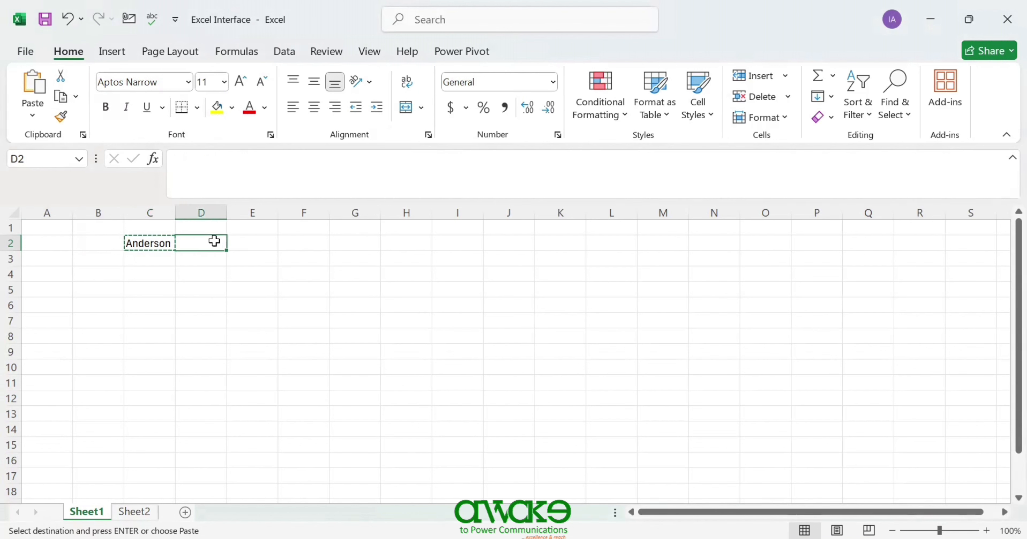
key("ctrl+v")
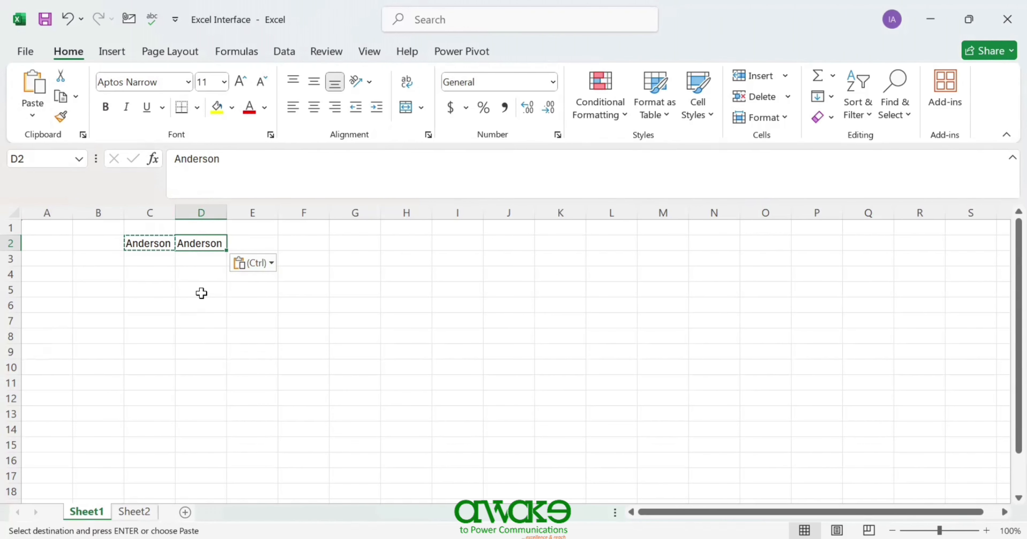
left_click(147, 244)
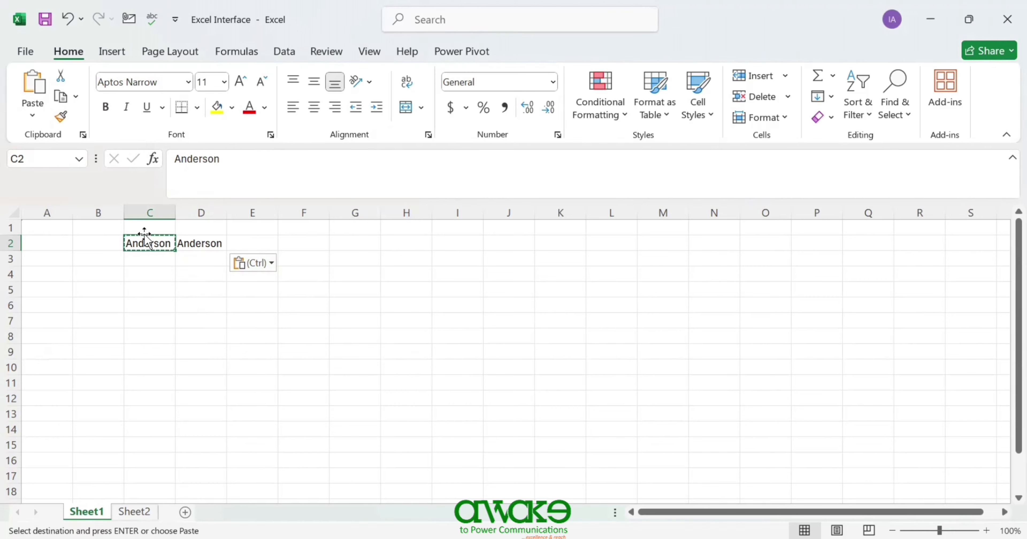
key("Escape")
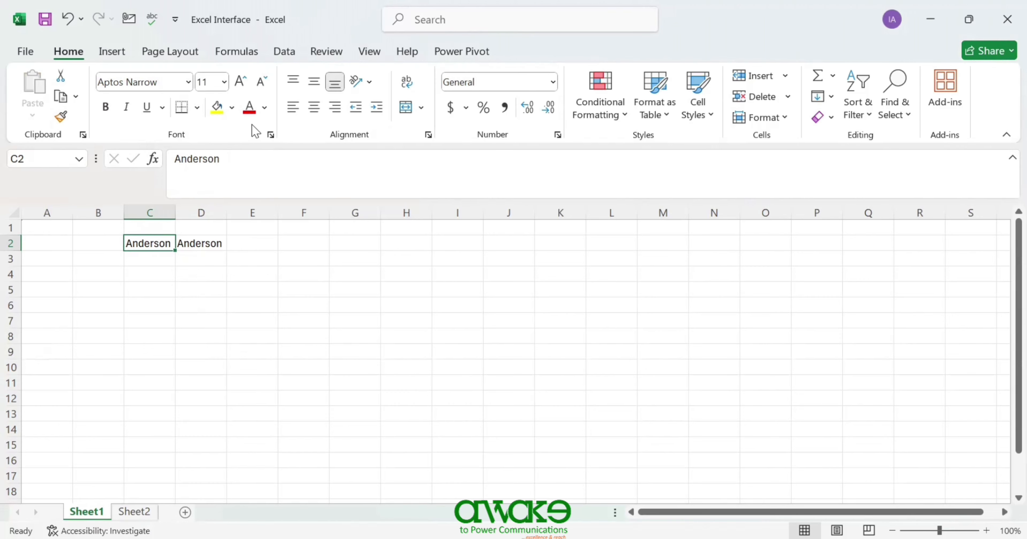
- Fill C2 yellow and copy that fill to D2 with Format Painter
left_click(219, 113)
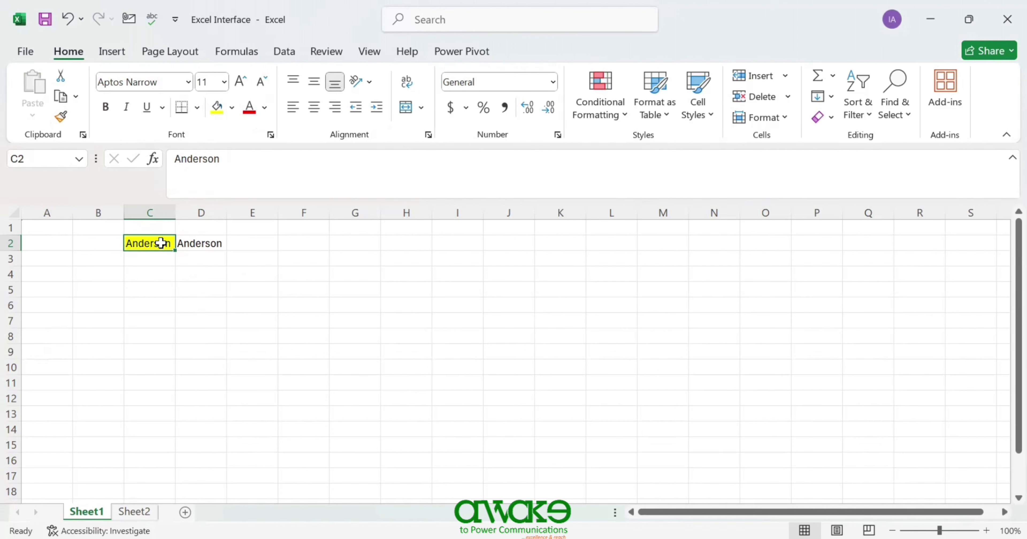
left_click(206, 243)
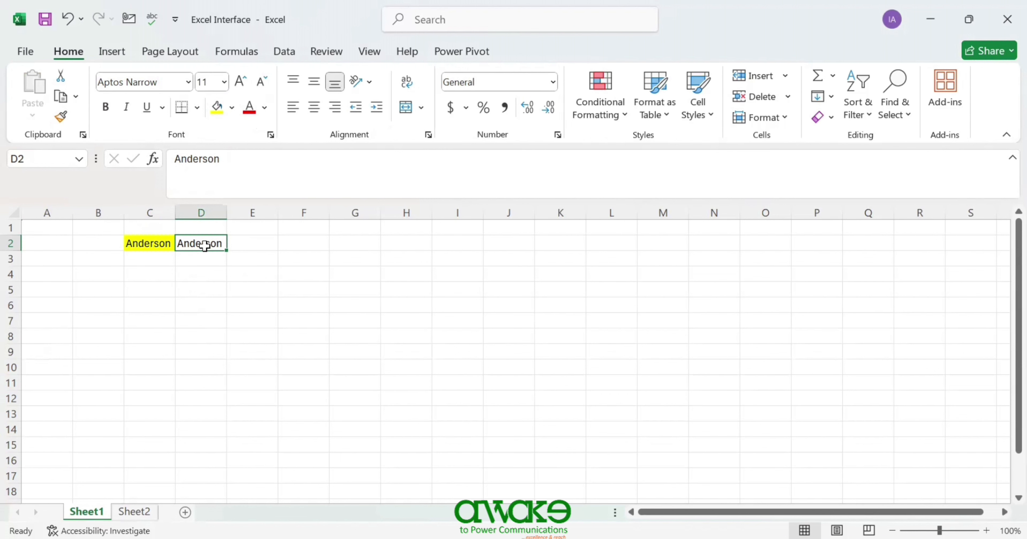
left_click(160, 244)
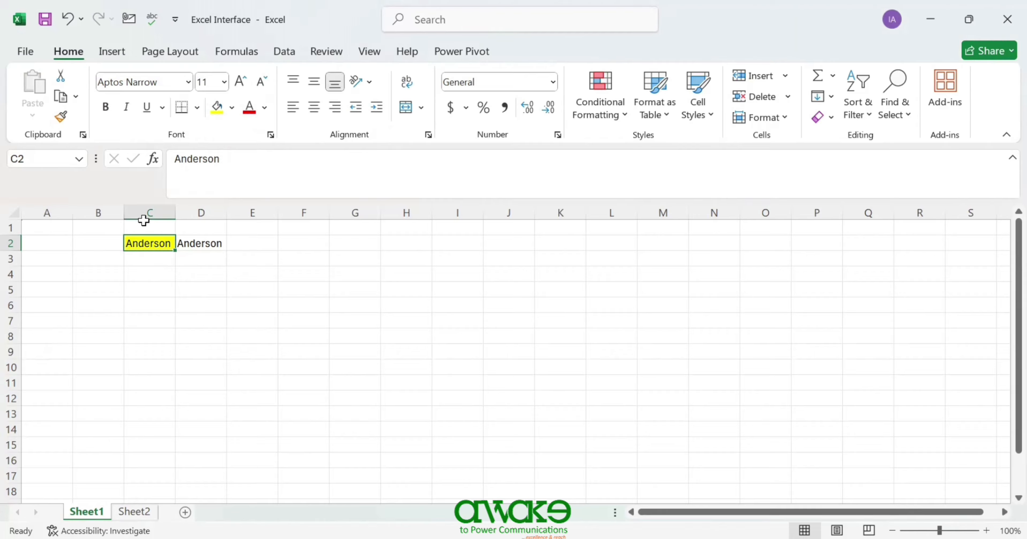
left_click(61, 117)
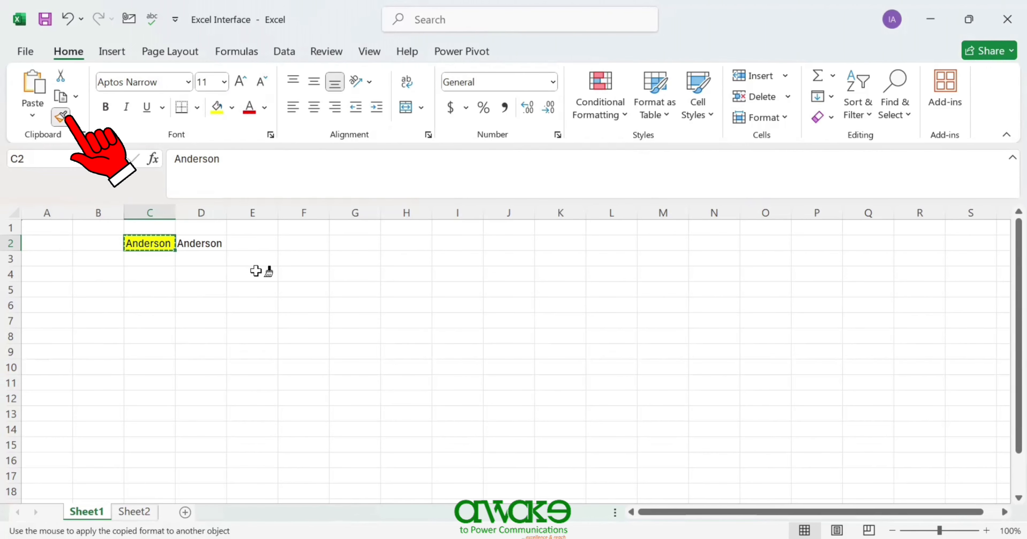
left_click(206, 240)
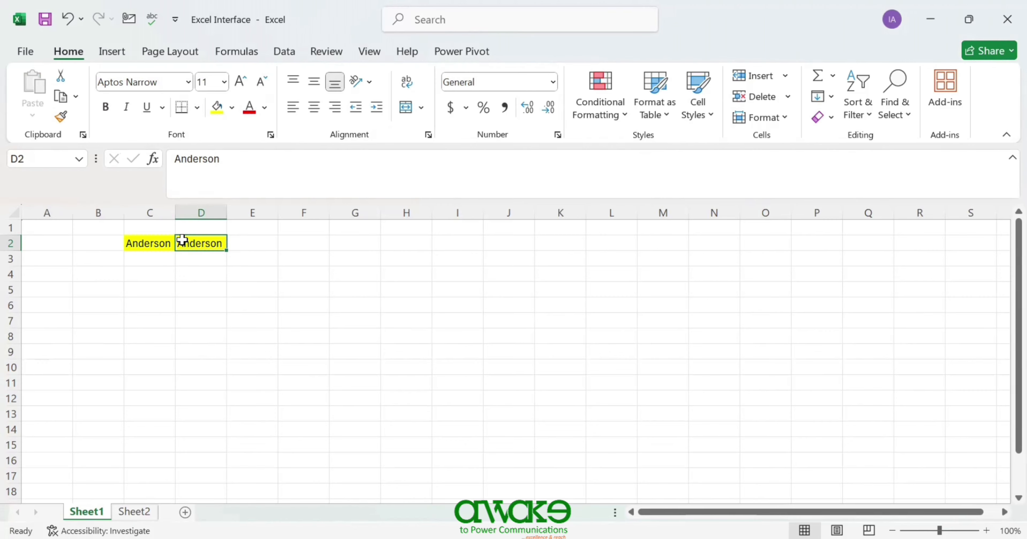
- Paint C2's yellow fill onto E2:E10, then undo it
left_click(160, 241)
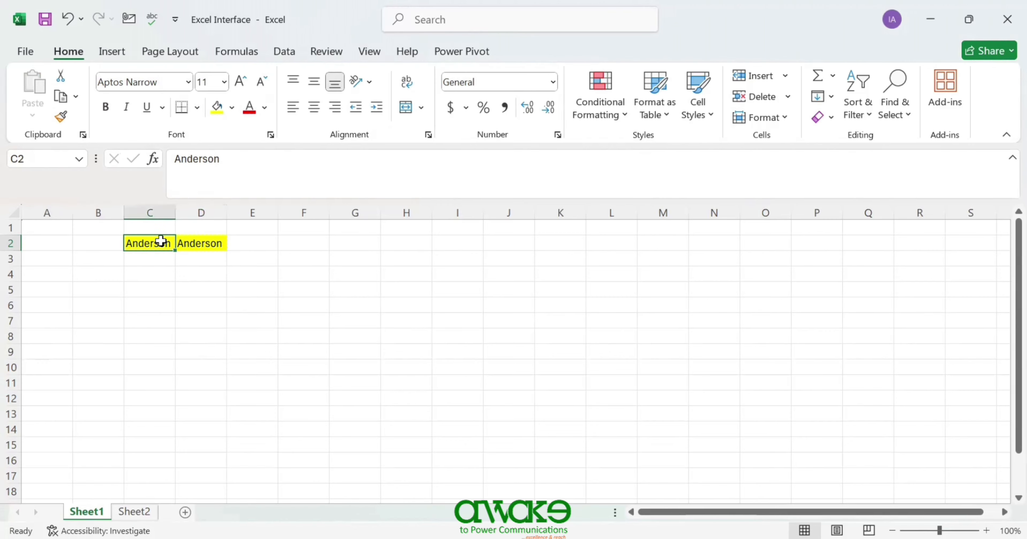
left_click(61, 116)
left_click_drag(260, 239, 248, 363)
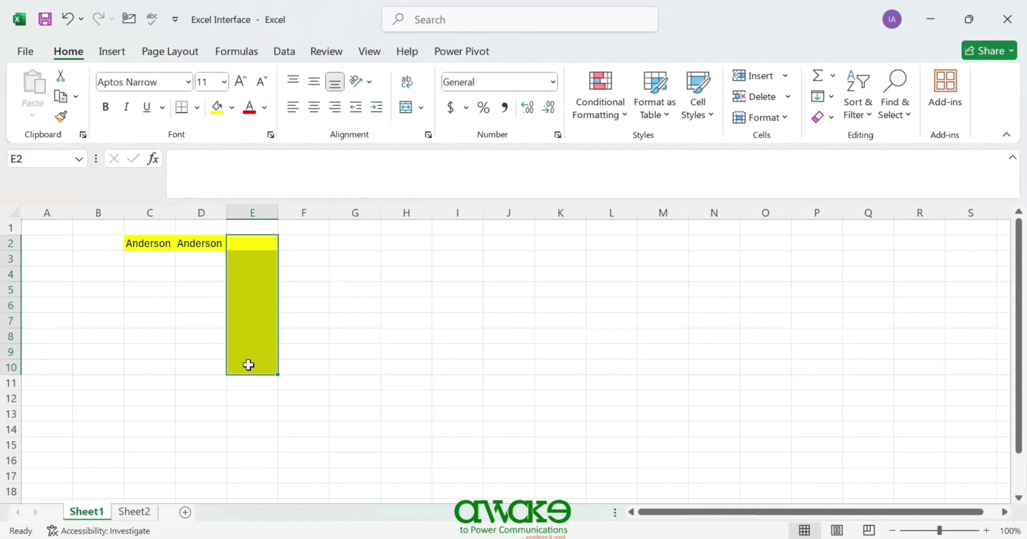
key("ctrl+z")
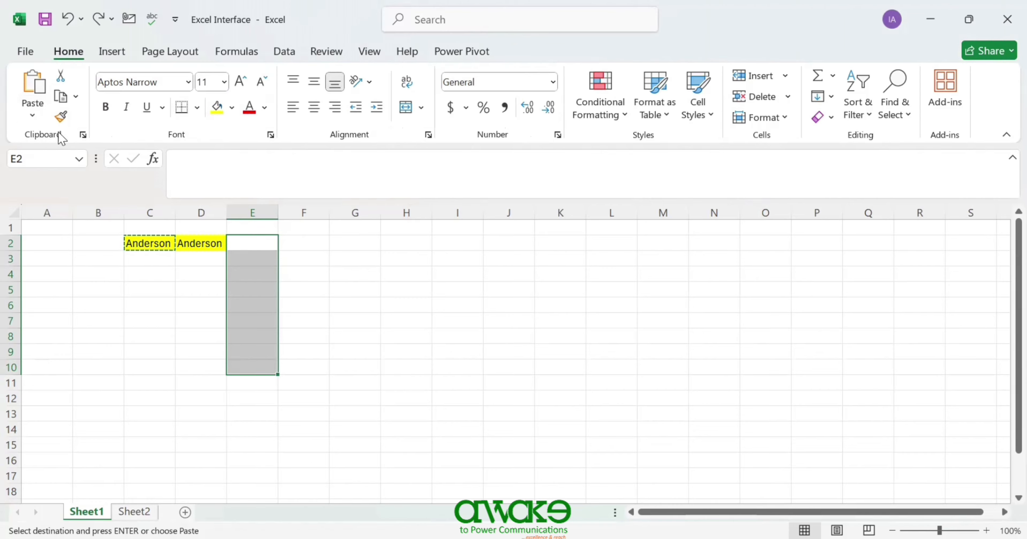
- Review and close the Clipboard pane, then open the font list for cell C2
left_click(83, 135)
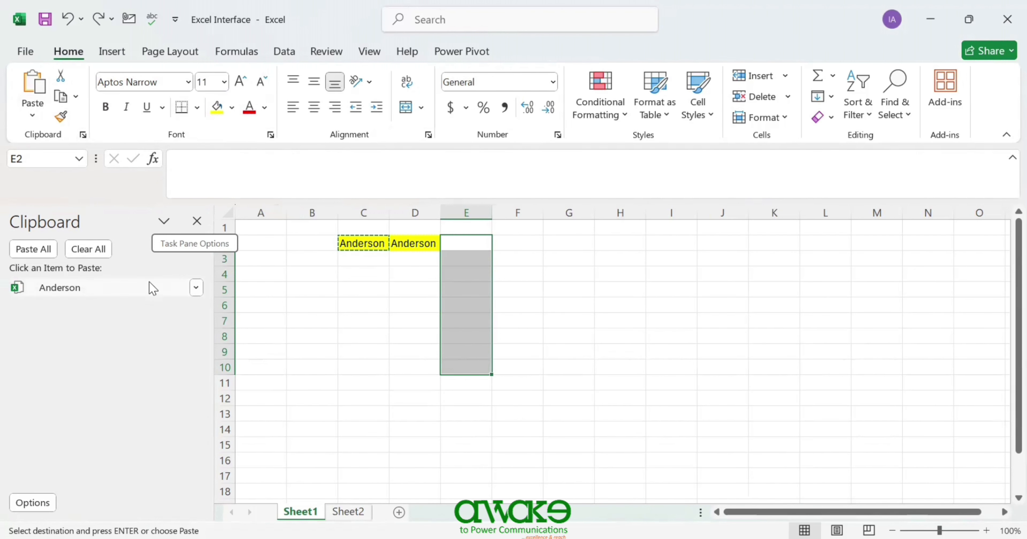
left_click(195, 219)
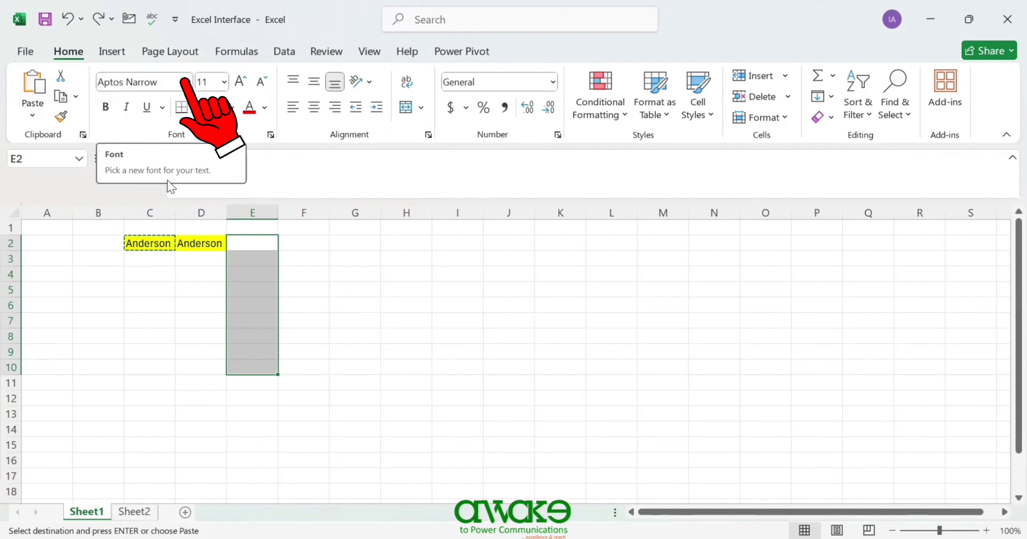
left_click(142, 242)
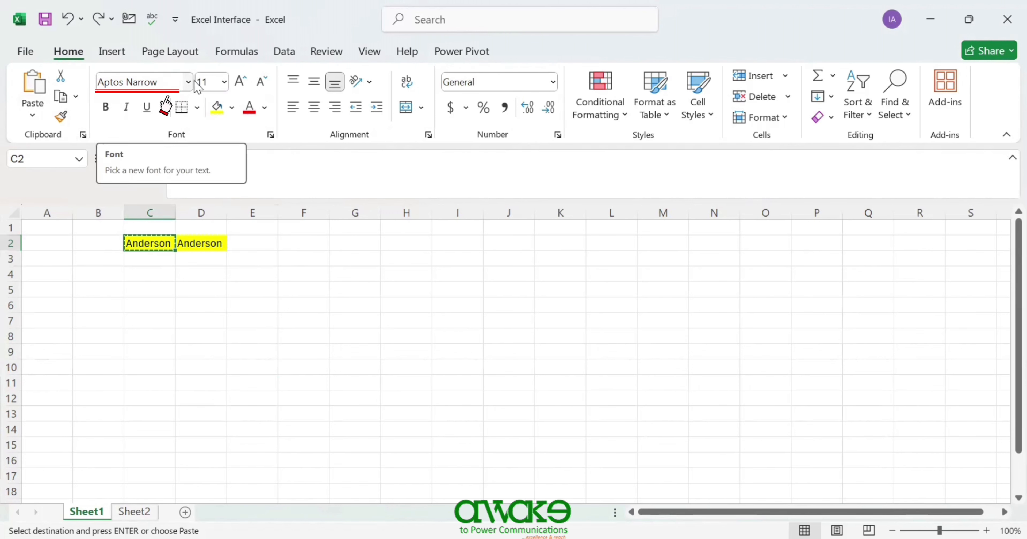
left_click(188, 83)
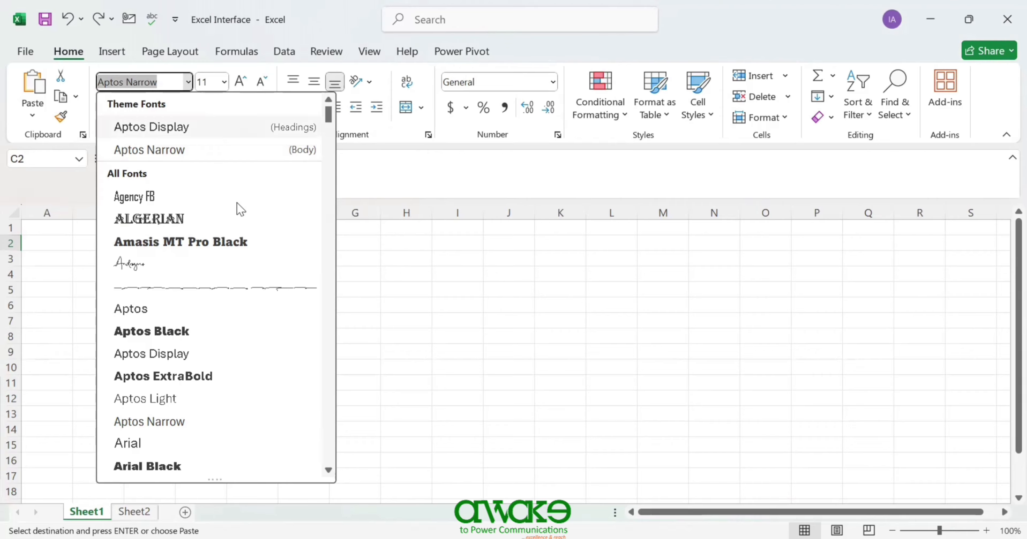
- Give C2 the Aptos Black font at size 18 and auto-fit column C
left_click(238, 342)
left_click_drag(175, 213, 175, 212)
double_click(174, 211)
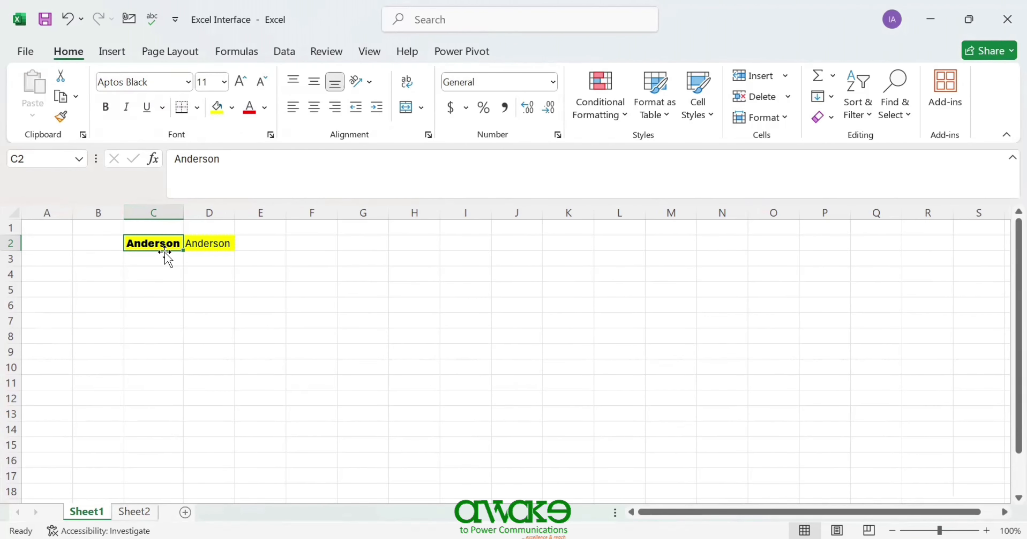
left_click(224, 82)
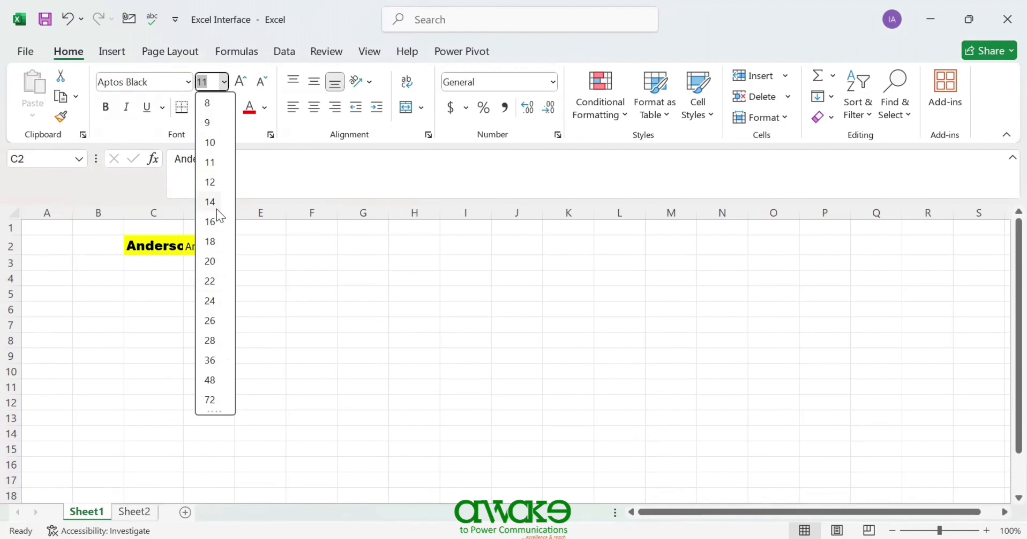
left_click(218, 242)
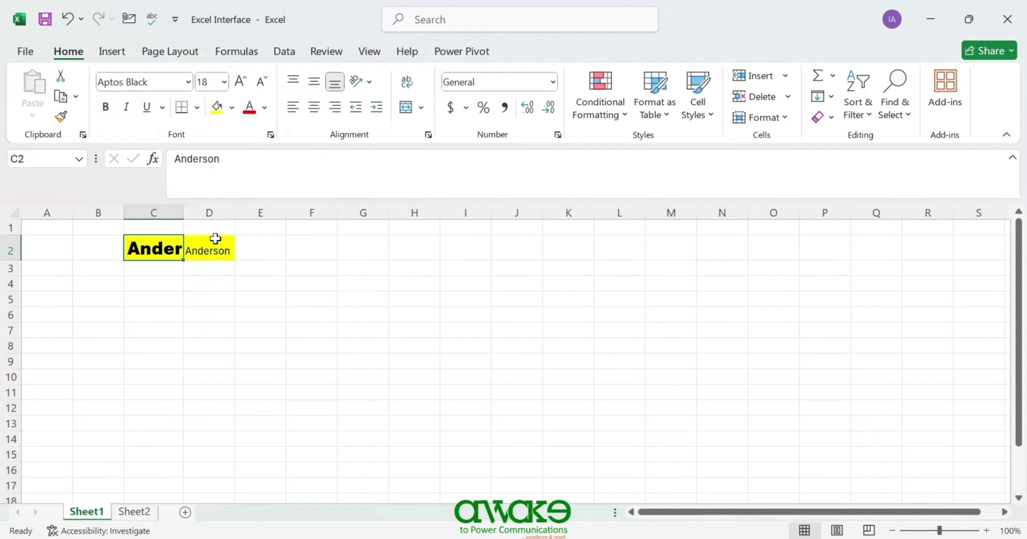
double_click(183, 210)
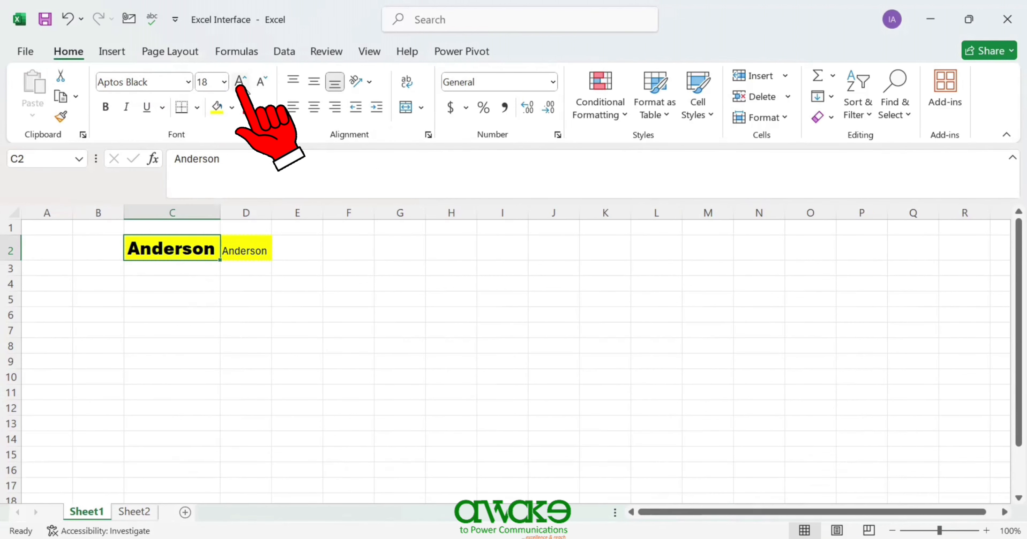
- Enlarge Anderson five steps, shrink it four, then pick a small size from the list
left_click(240, 82)
left_click(240, 82)
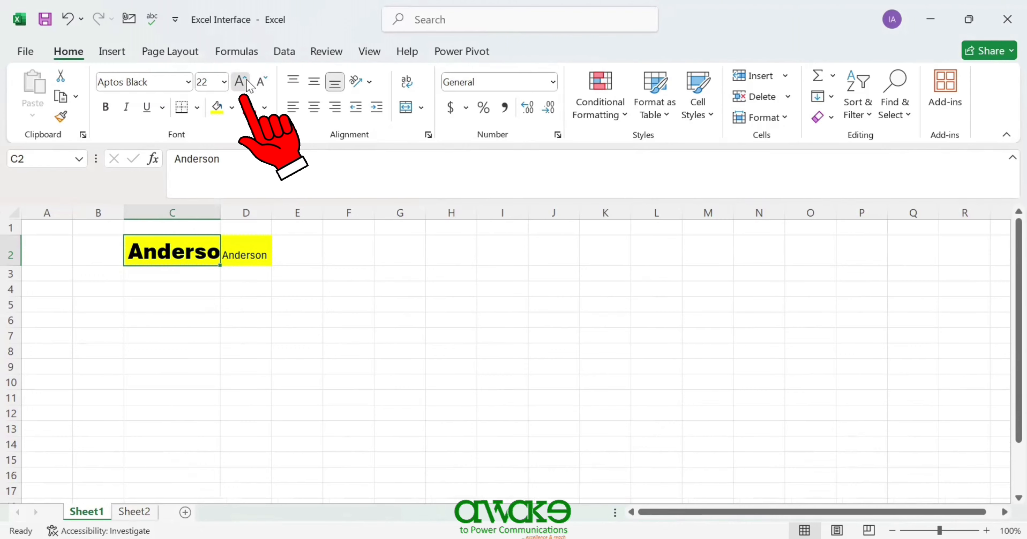
left_click(240, 82)
left_click(240, 82)
left_click(240, 81)
left_click(240, 82)
left_click(240, 81)
left_click(240, 81)
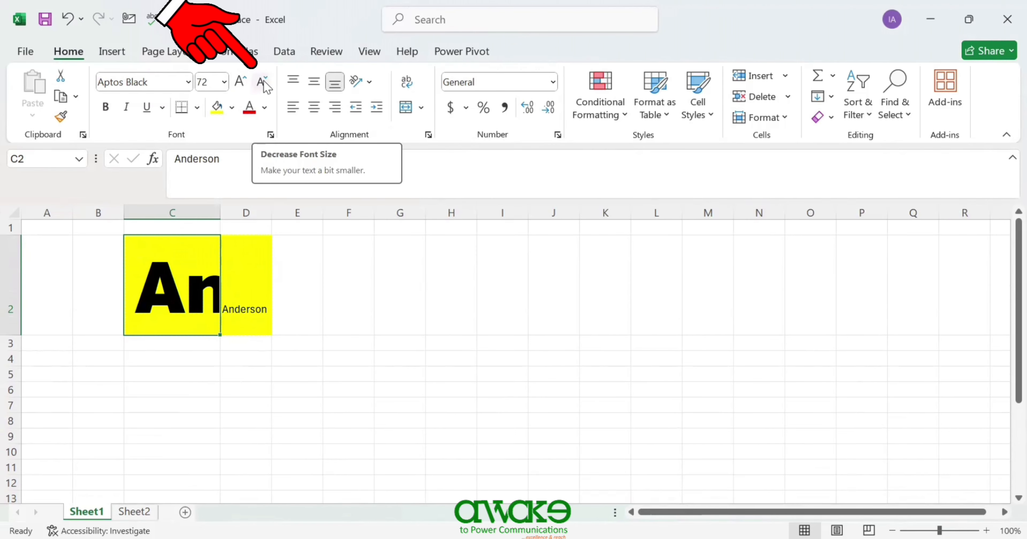
left_click(262, 83)
left_click(263, 82)
left_click(263, 83)
left_click(263, 82)
left_click(263, 83)
left_click(262, 83)
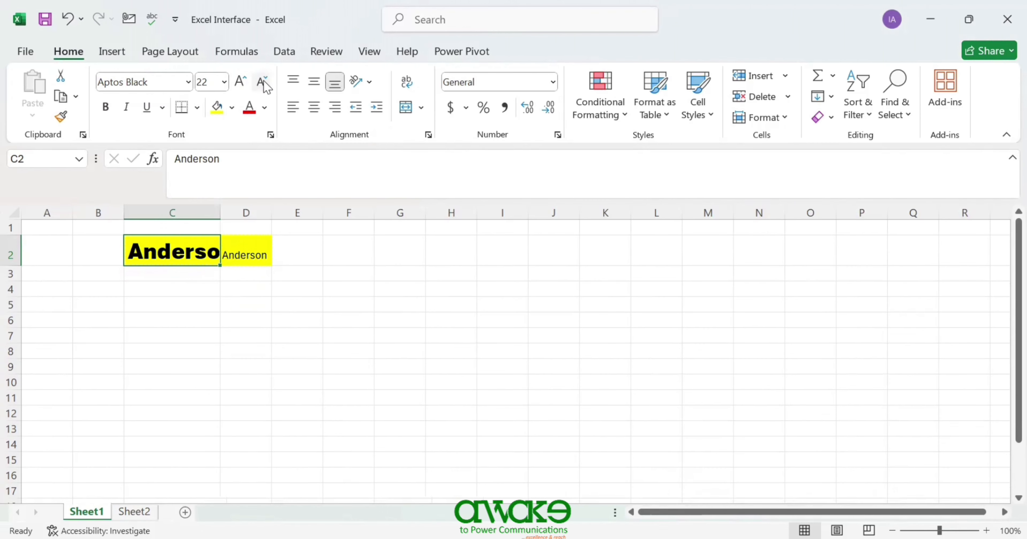
left_click(224, 83)
left_click(212, 192)
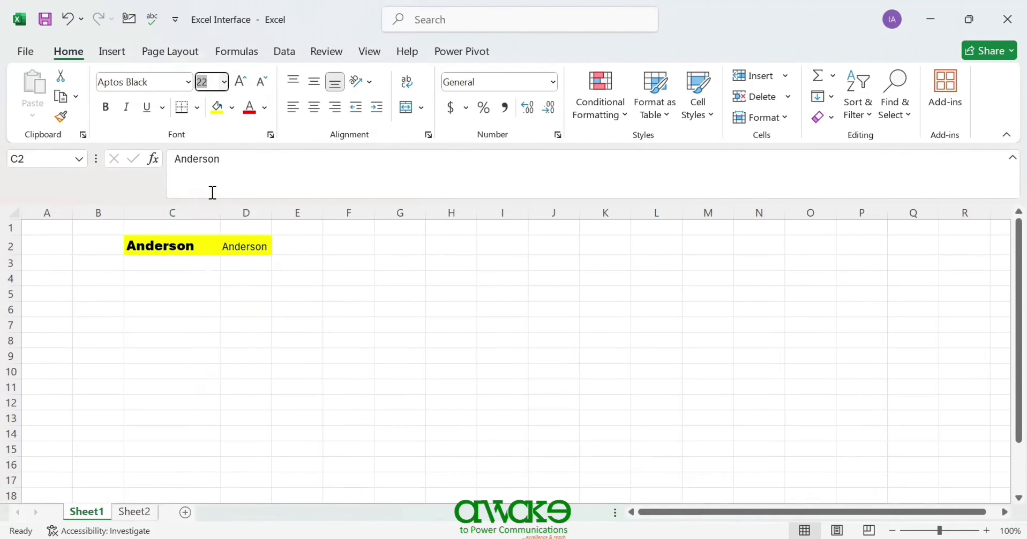
- Set the Anderson text in C2 to font size 20, then move to D2
left_click(224, 83)
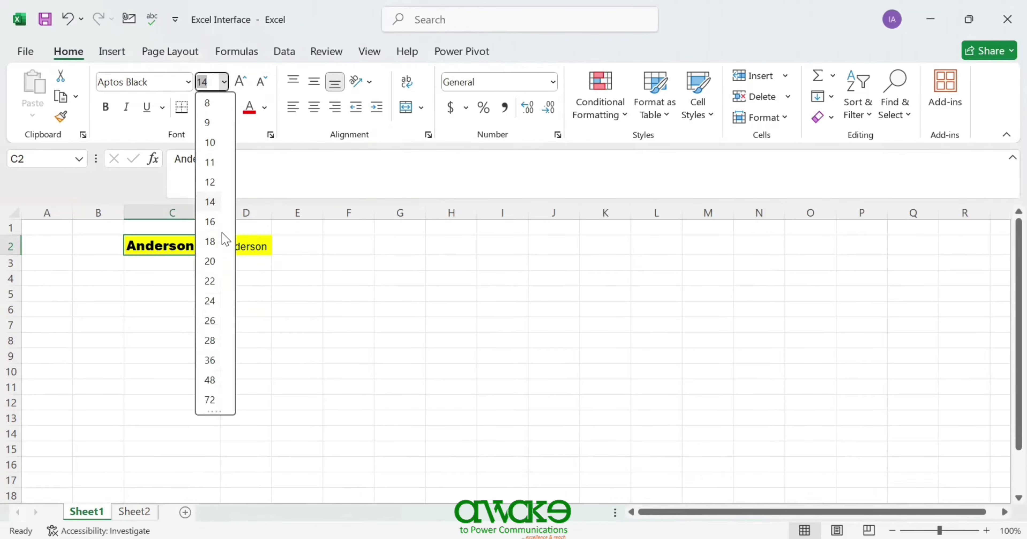
left_click(211, 261)
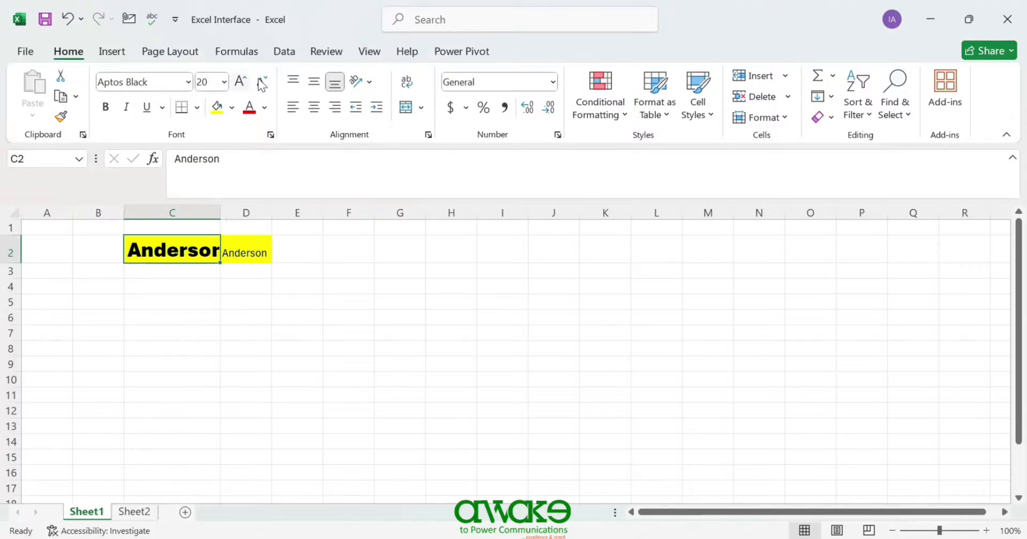
key("Right")
- Make D2's Anderson bold, italic and double-underlined, and widen column D
left_click(105, 108)
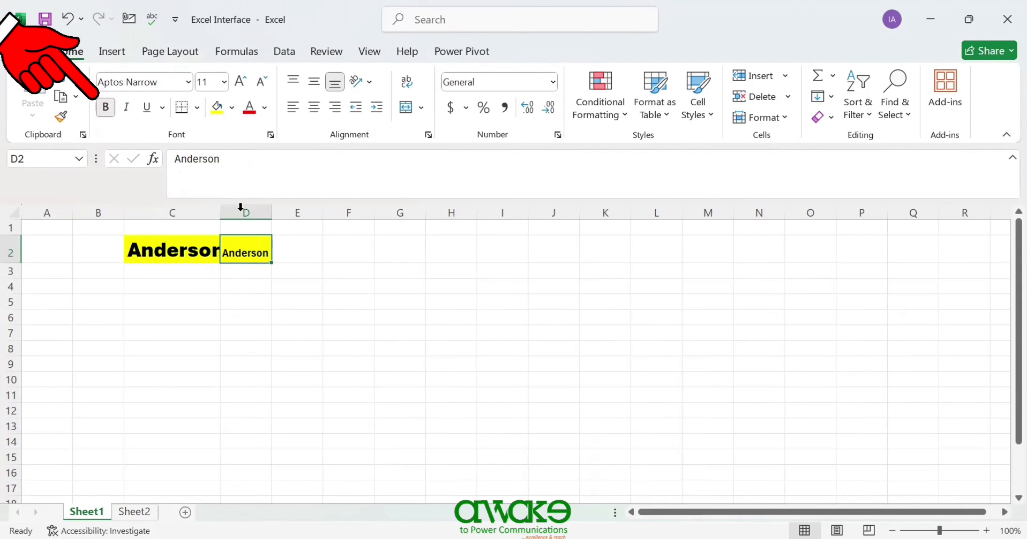
left_click_drag(268, 210, 319, 211)
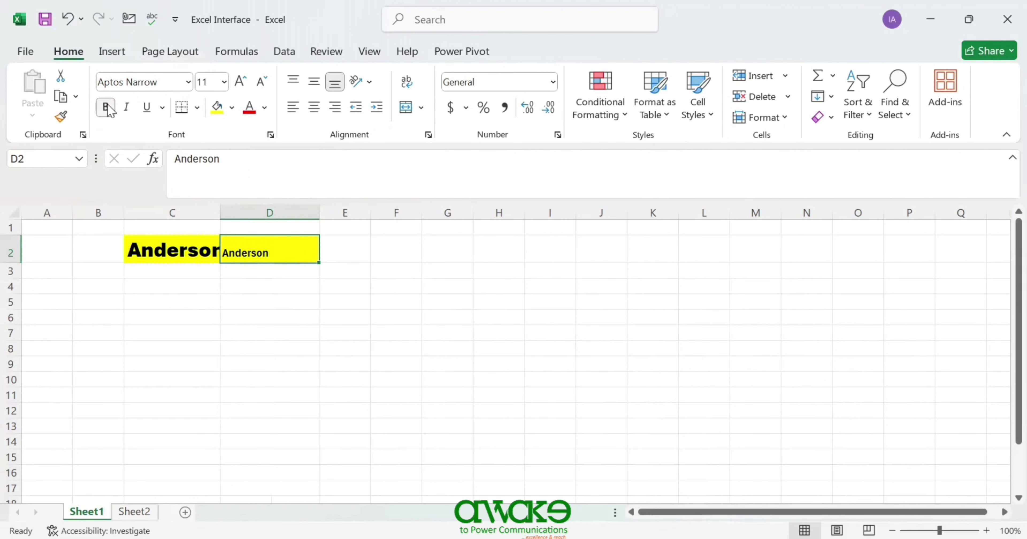
left_click(127, 112)
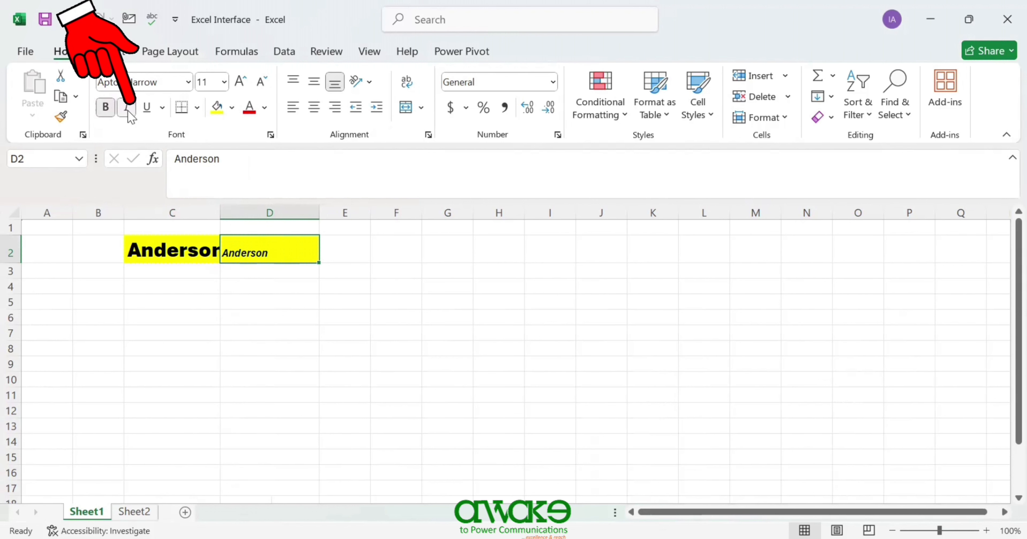
left_click(146, 108)
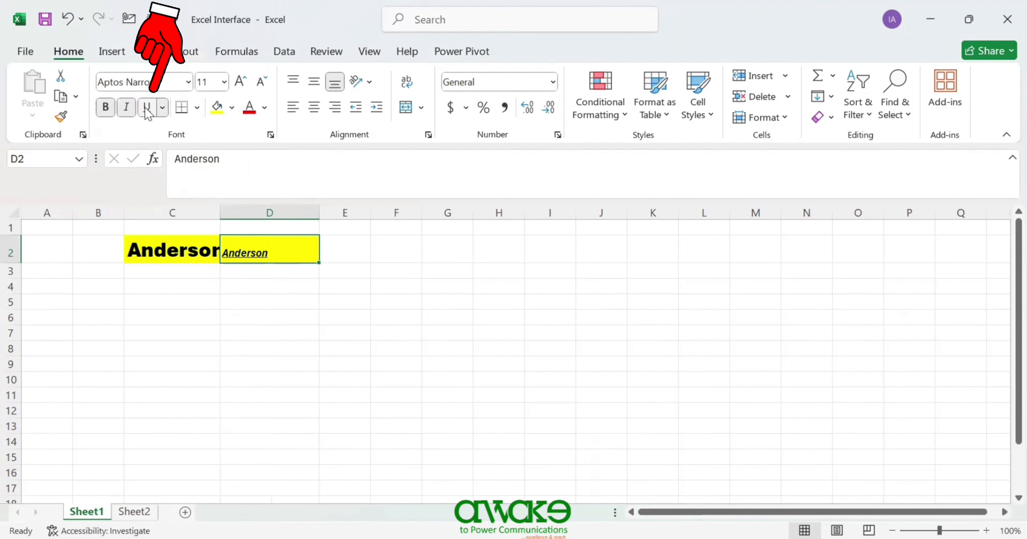
left_click(161, 109)
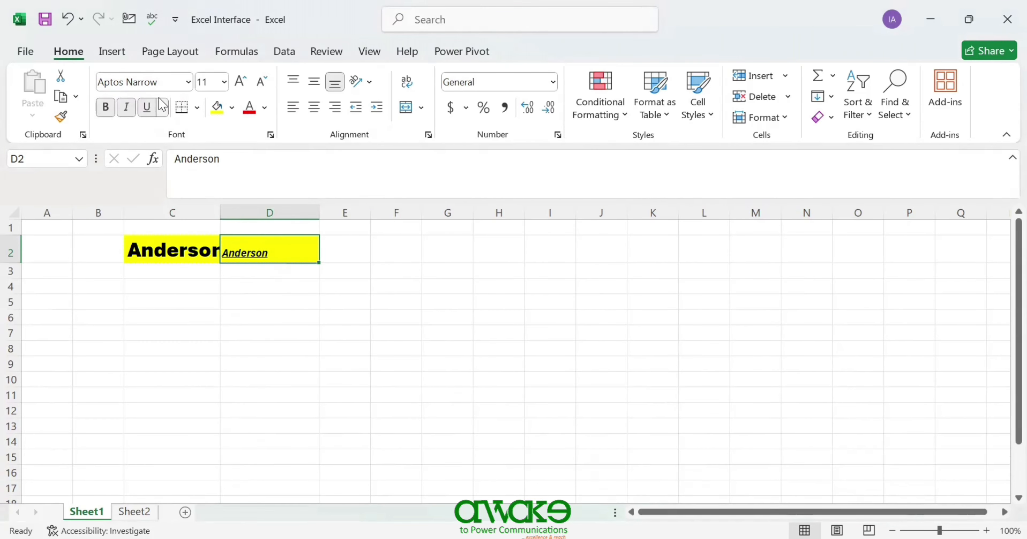
left_click(162, 108)
left_click(162, 109)
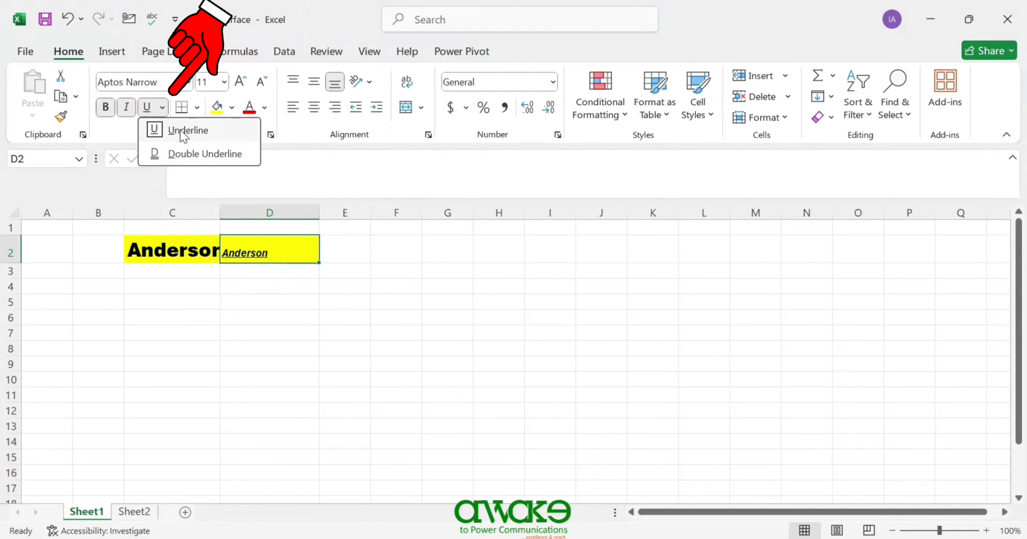
left_click(205, 153)
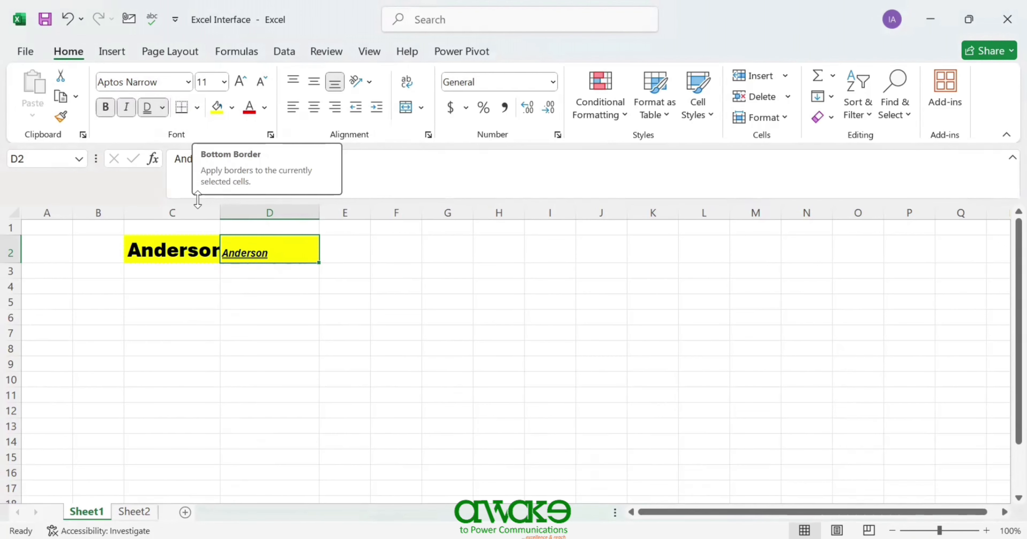
- Apply All Borders to the range C2:D12, then reselect C2
left_click_drag(149, 241, 307, 403)
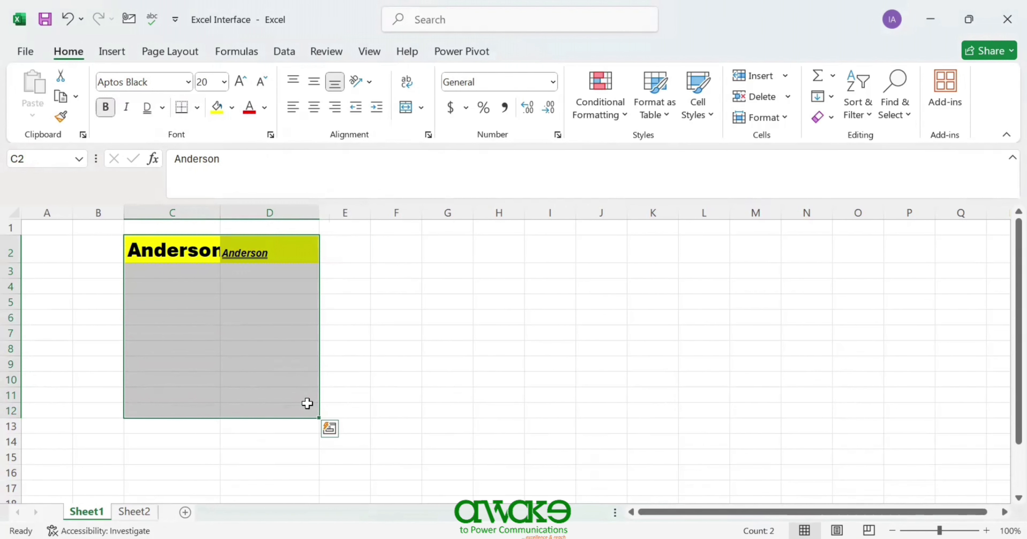
left_click(197, 107)
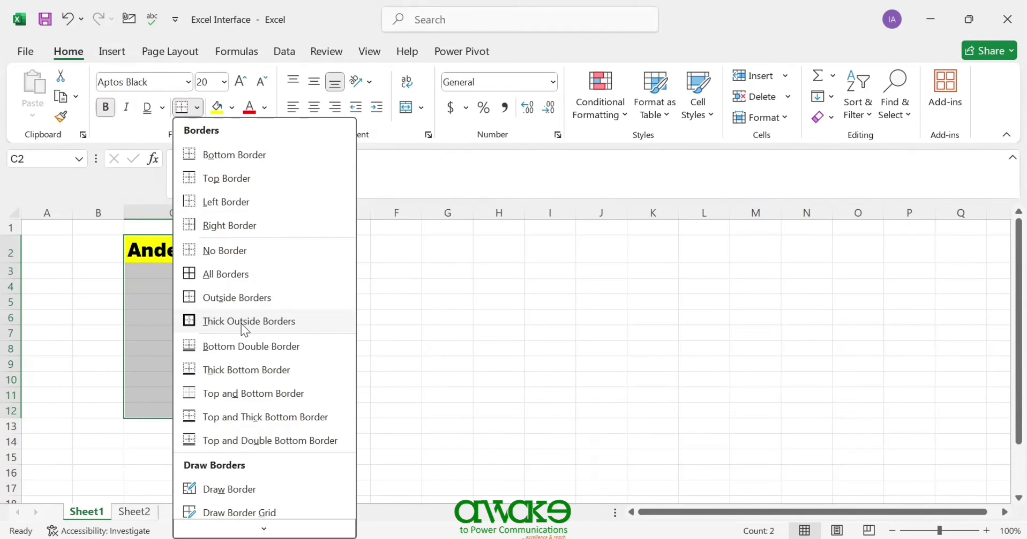
left_click(233, 275)
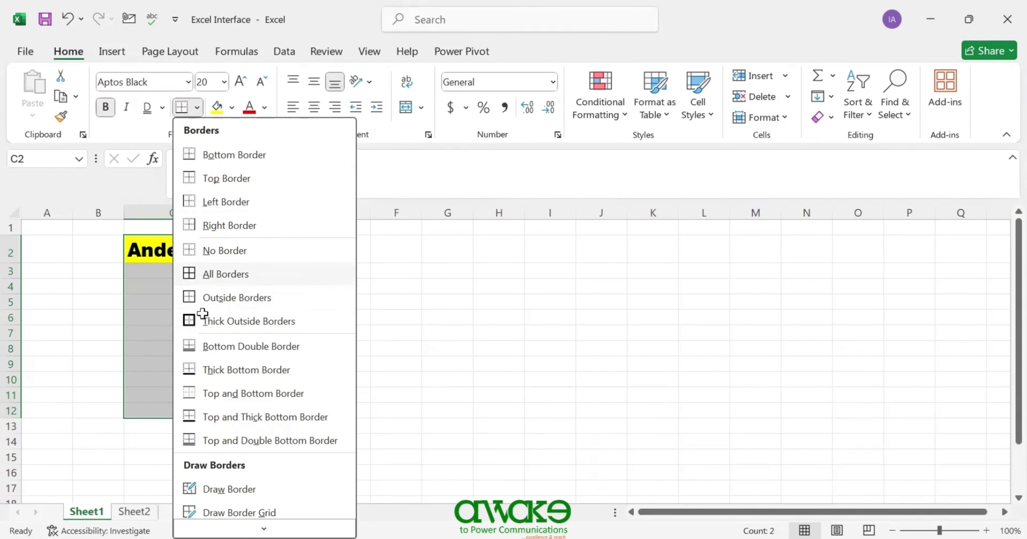
left_click(97, 317)
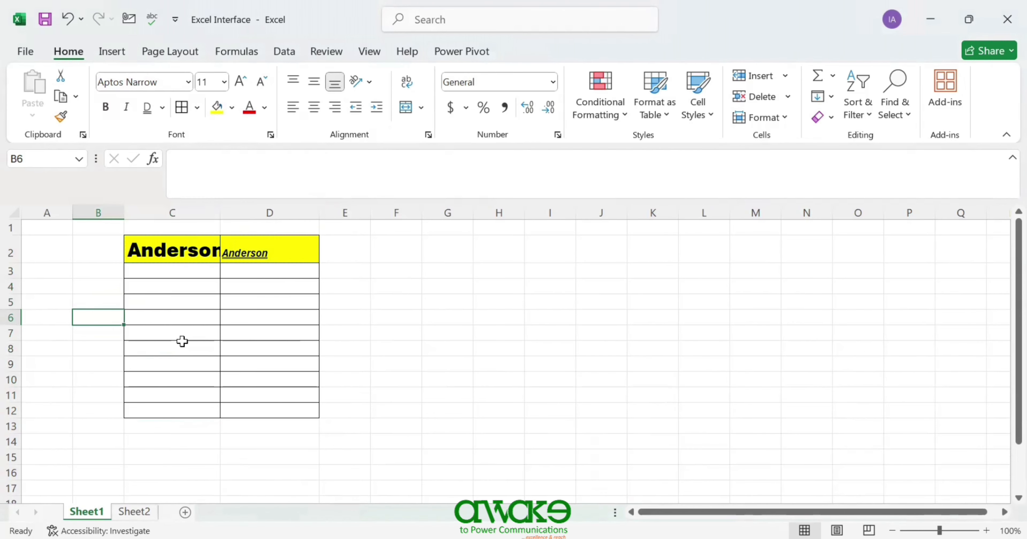
left_click(174, 256)
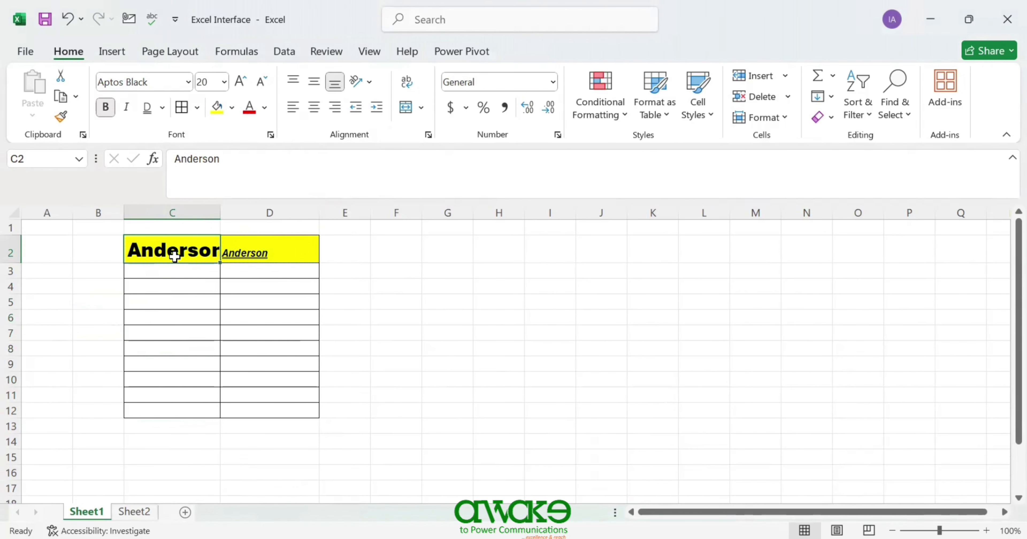
- Draw dash-dot borders down column F and across rows 2 and 3
left_click(198, 108)
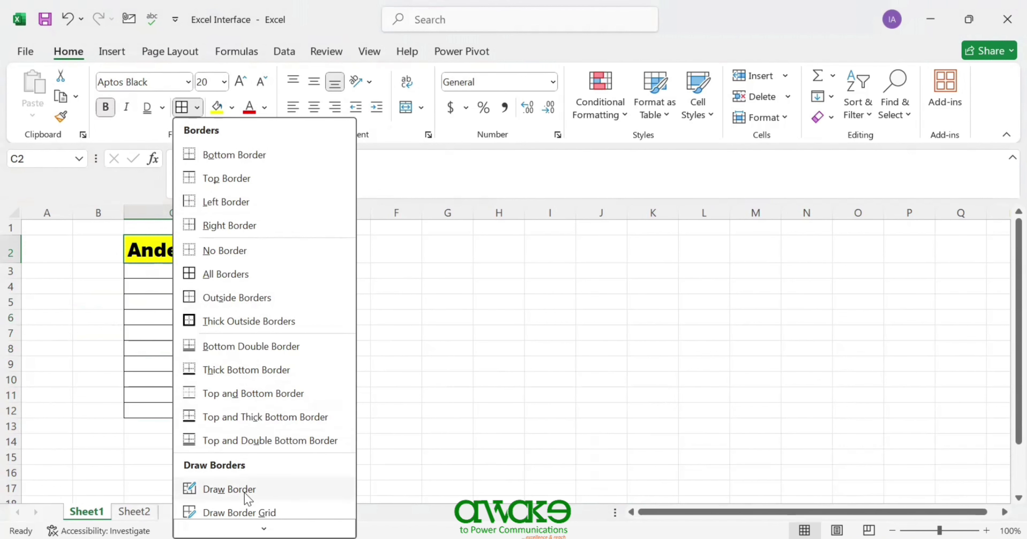
scroll(261, 520, "down", 3)
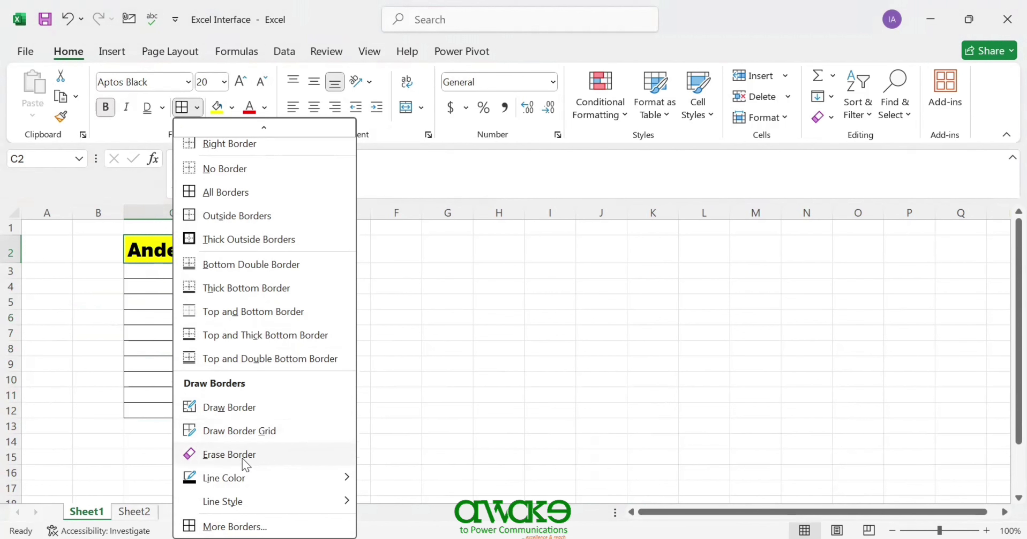
mouse_move(251, 481)
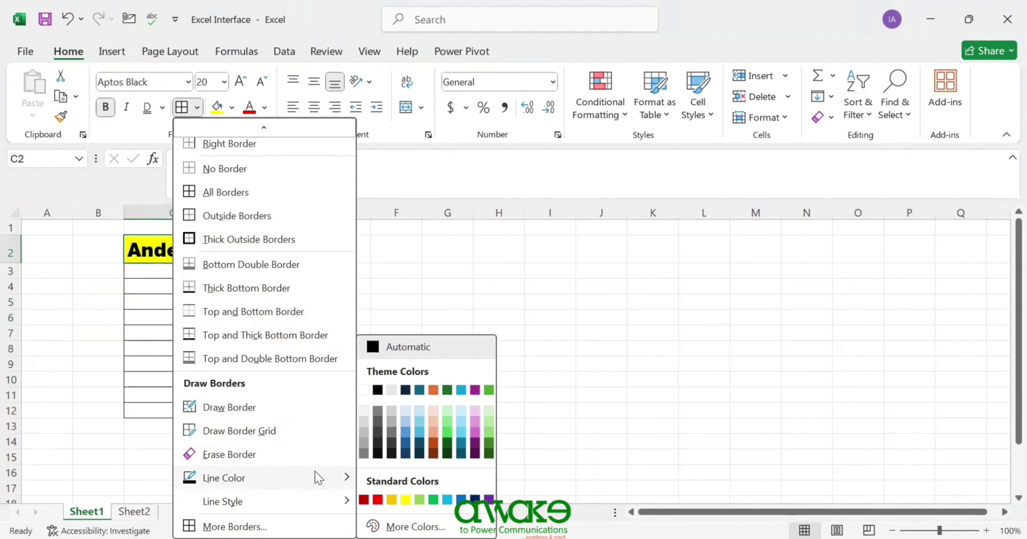
mouse_move(343, 501)
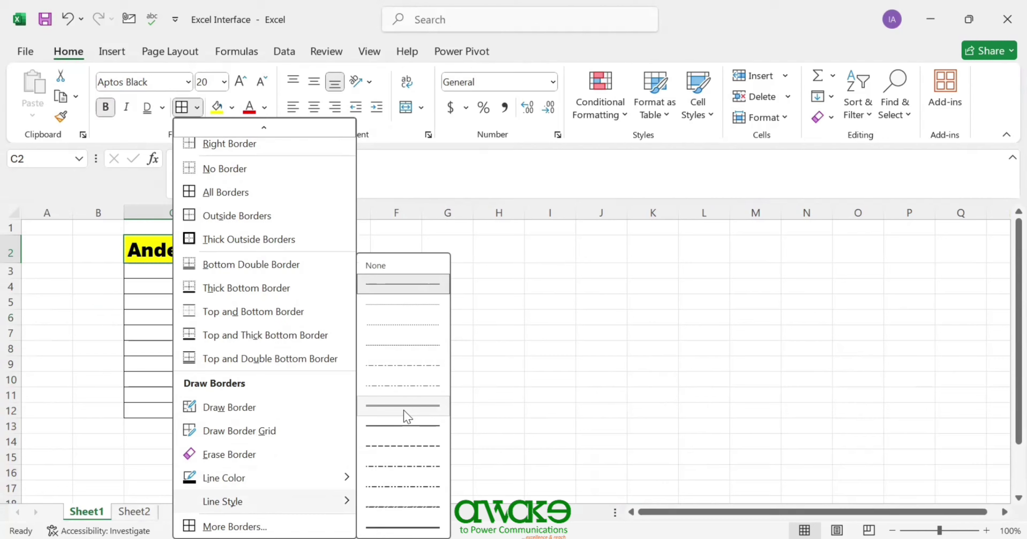
left_click(405, 466)
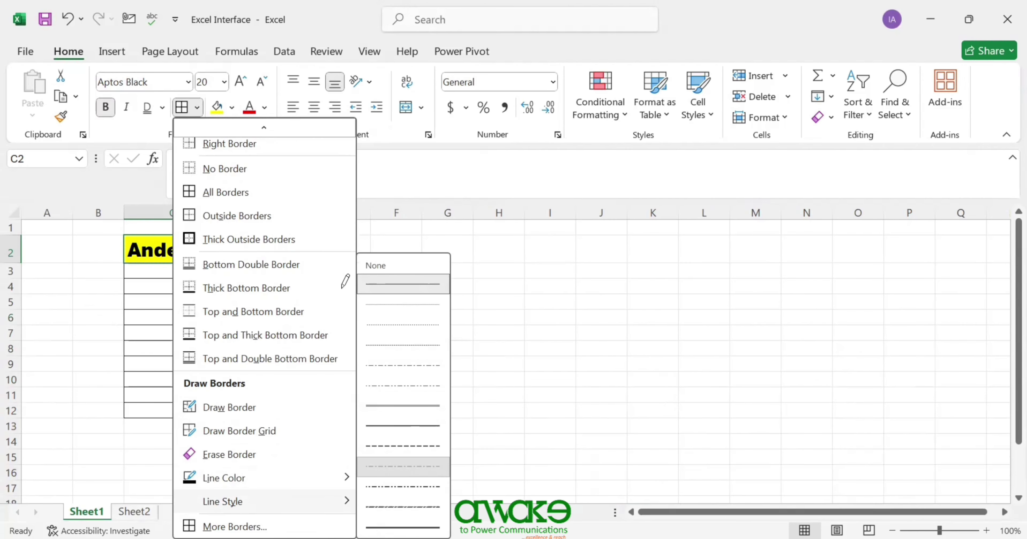
mouse_move(371, 231)
left_mouse_down()
mouse_move(366, 405)
mouse_move(421, 417)
mouse_move(412, 212)
left_mouse_up()
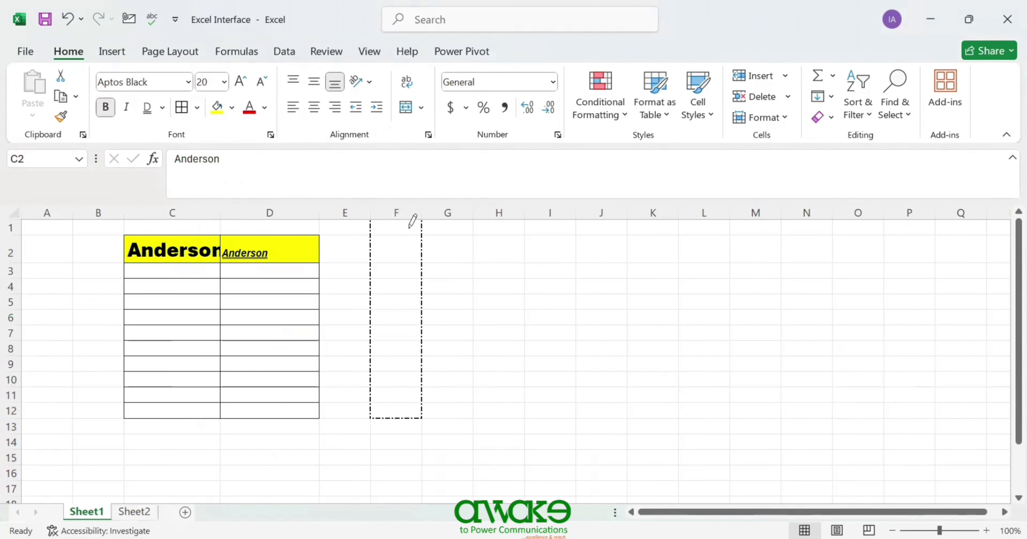
left_click_drag(372, 235, 421, 235)
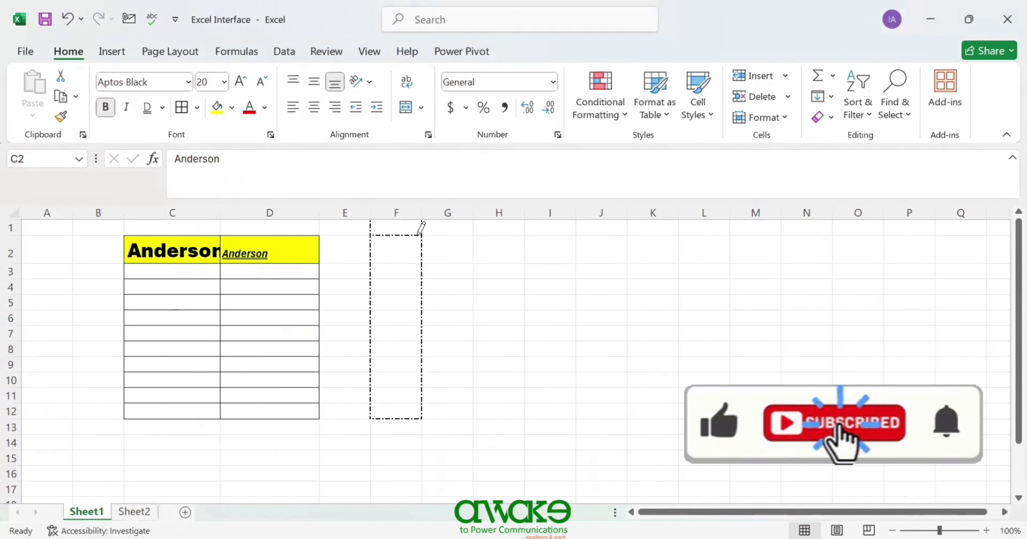
left_click_drag(370, 265, 413, 266)
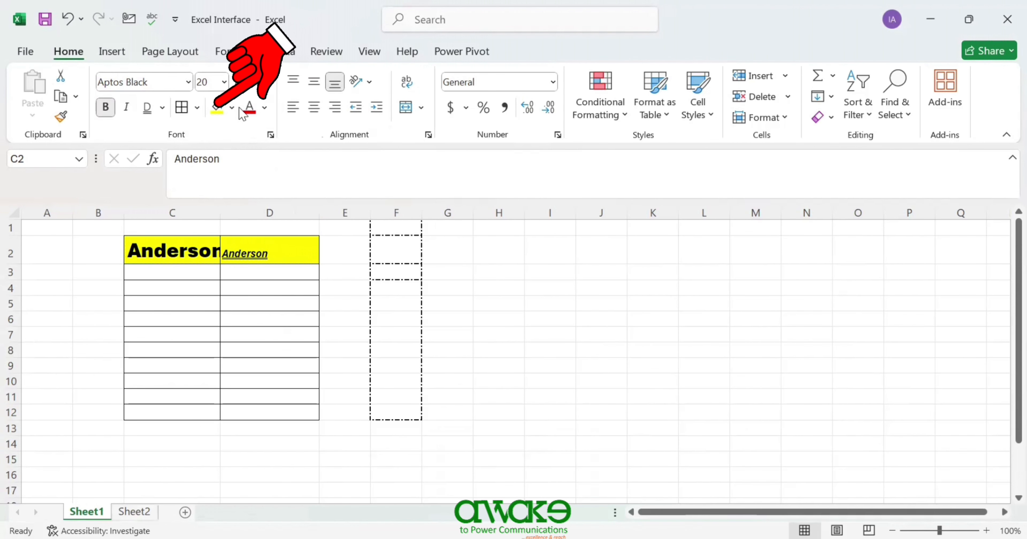
- Add a dash-dot border under D5, then select cells H2 through H9
left_click(266, 307)
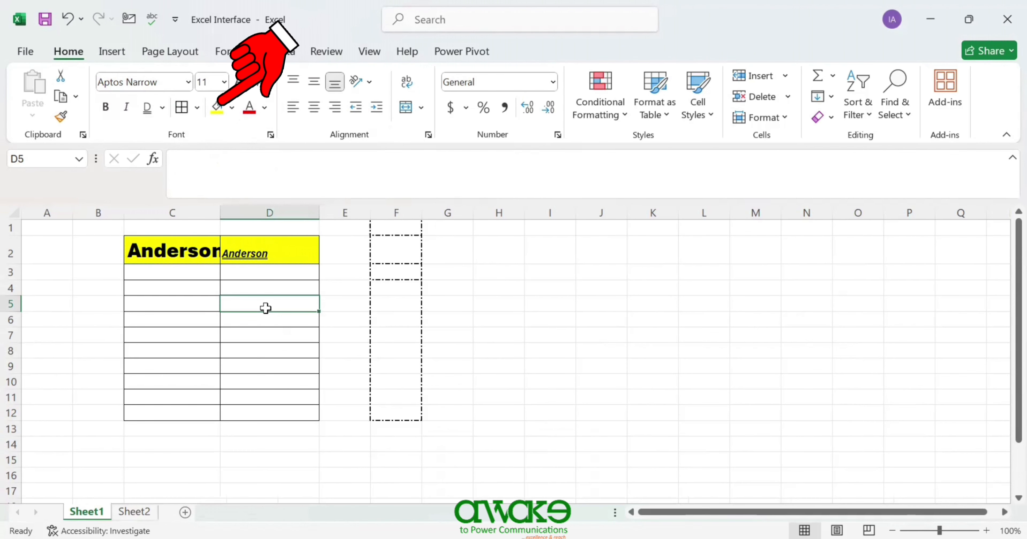
left_click(546, 303)
left_click(493, 304)
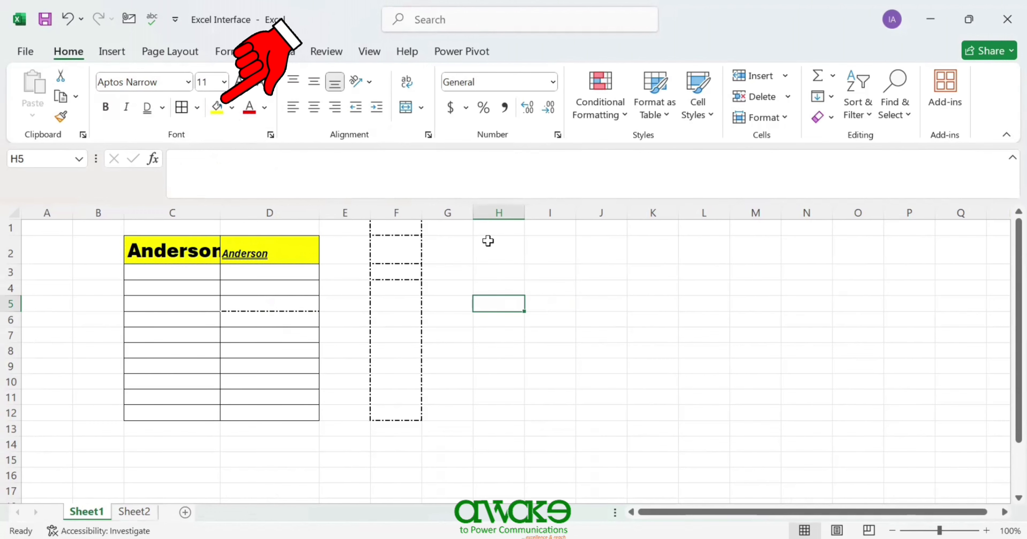
left_click_drag(488, 241, 485, 374)
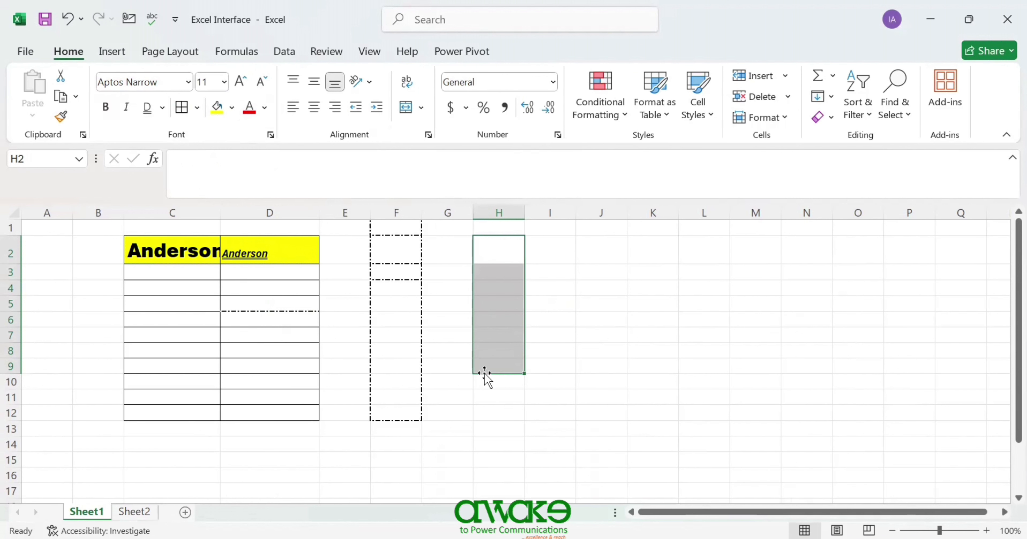
- Fill H2:H9 with the custom hex colour #123b33
left_click(232, 108)
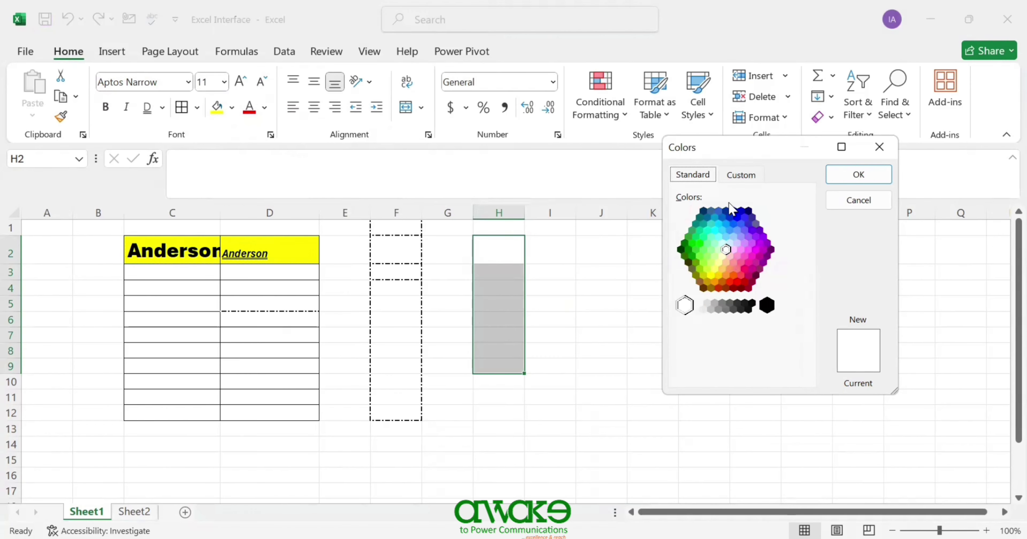
left_click(741, 174)
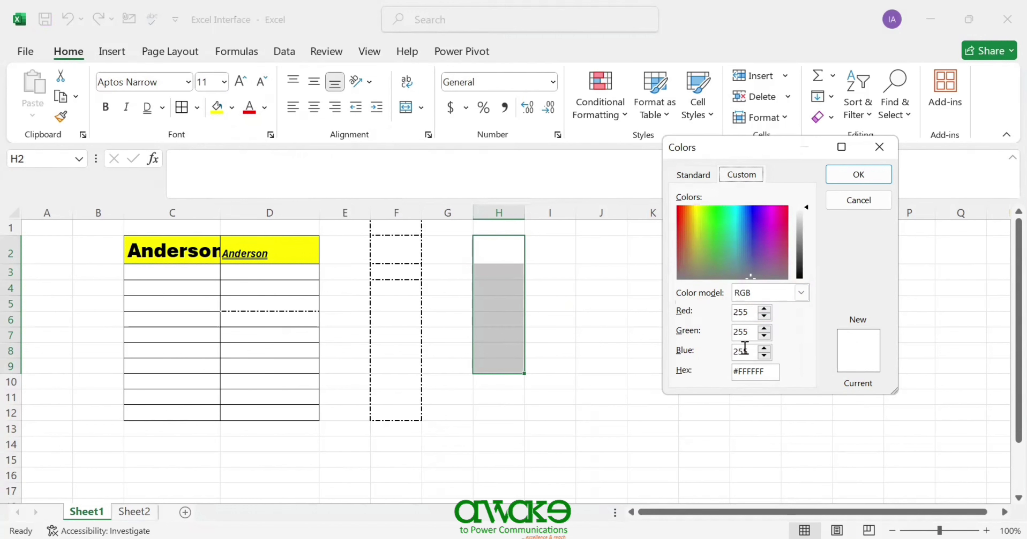
left_click(767, 371)
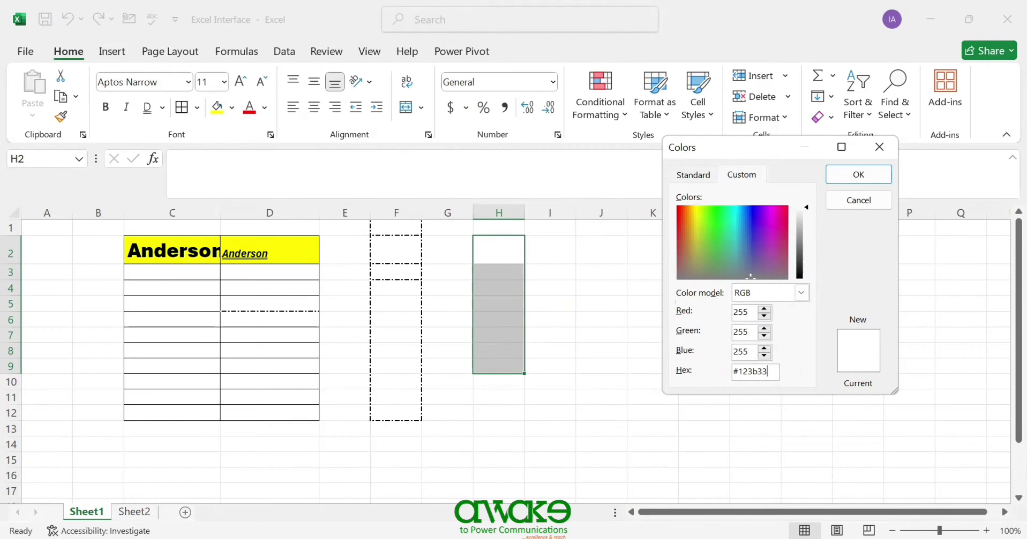
type("#123b33")
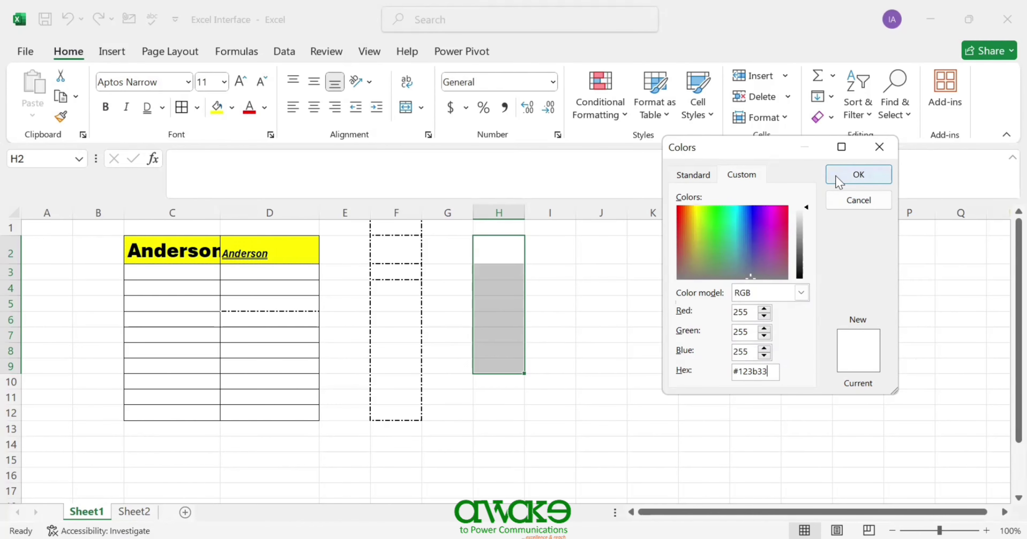
left_click(847, 179)
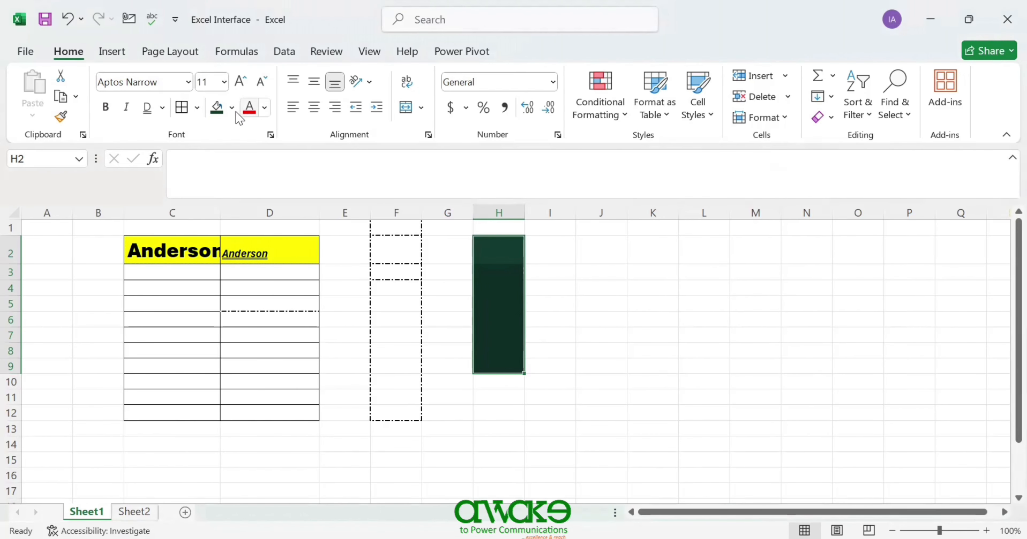
left_click(264, 108)
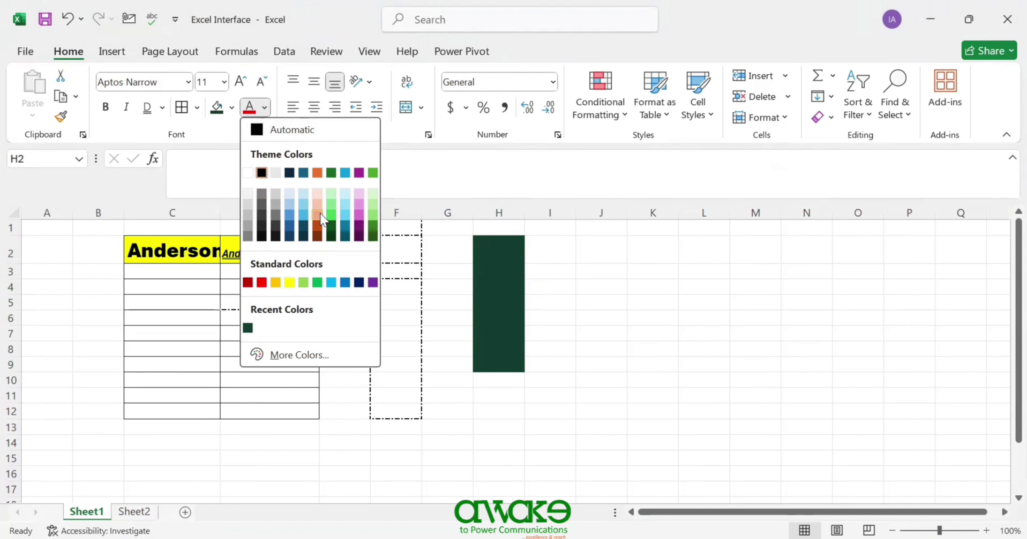
left_click(295, 357)
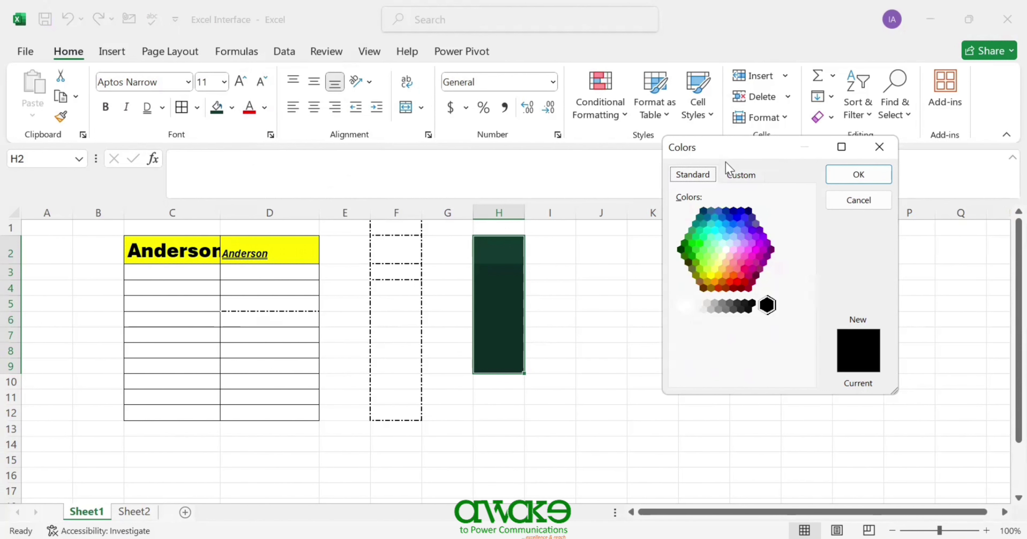
left_click(724, 176)
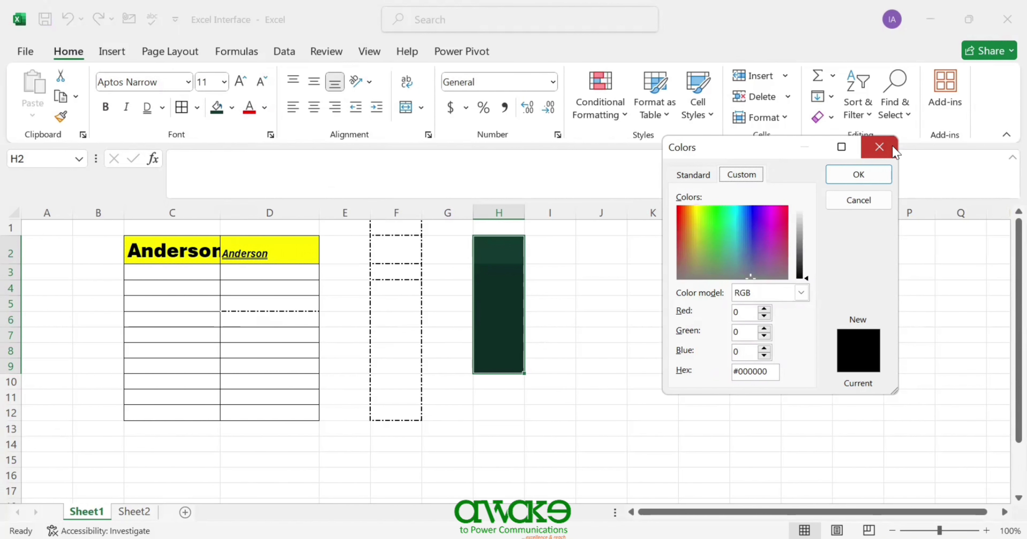
left_click(879, 147)
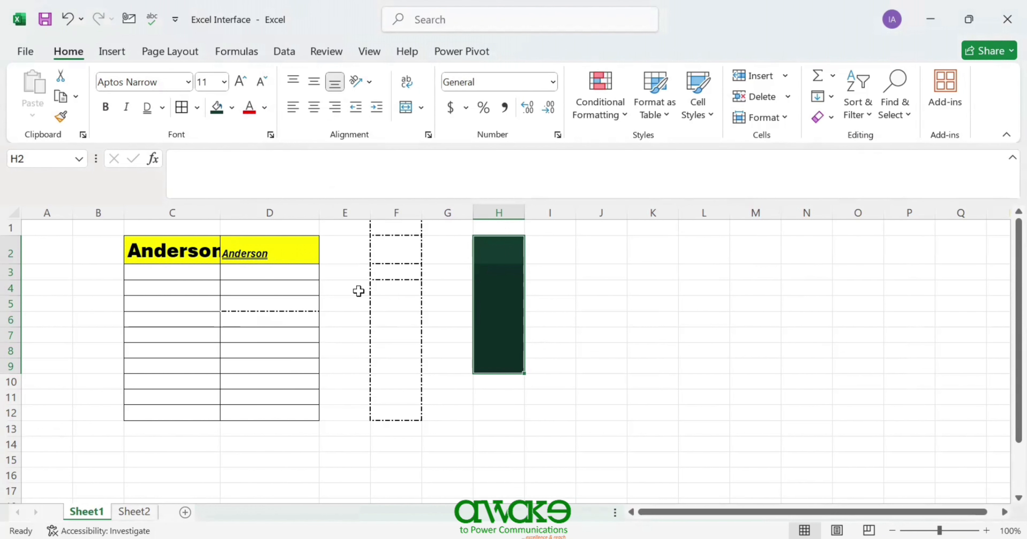
left_click(188, 254)
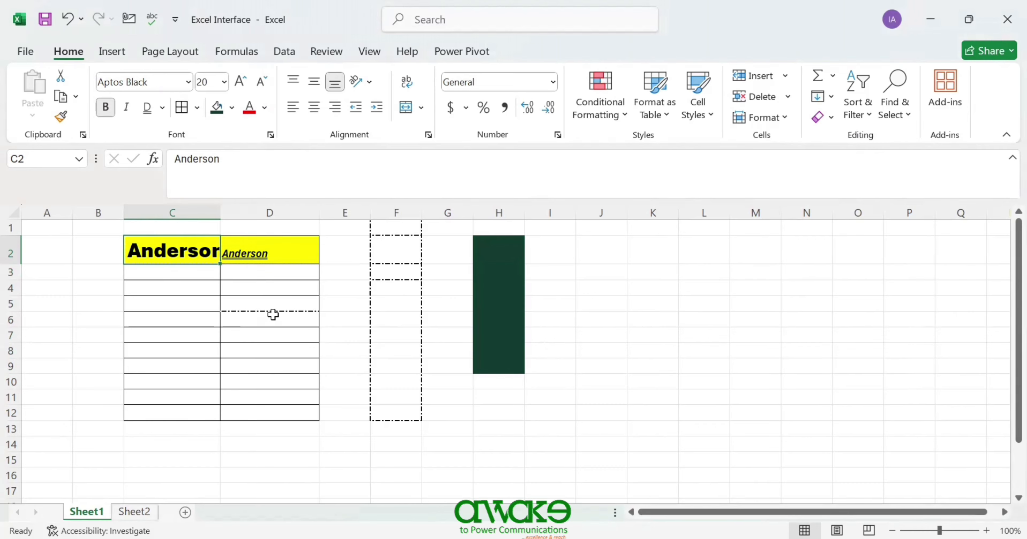
- Make D2's Anderson text grey and struck through using the Font dialog
left_click(269, 243)
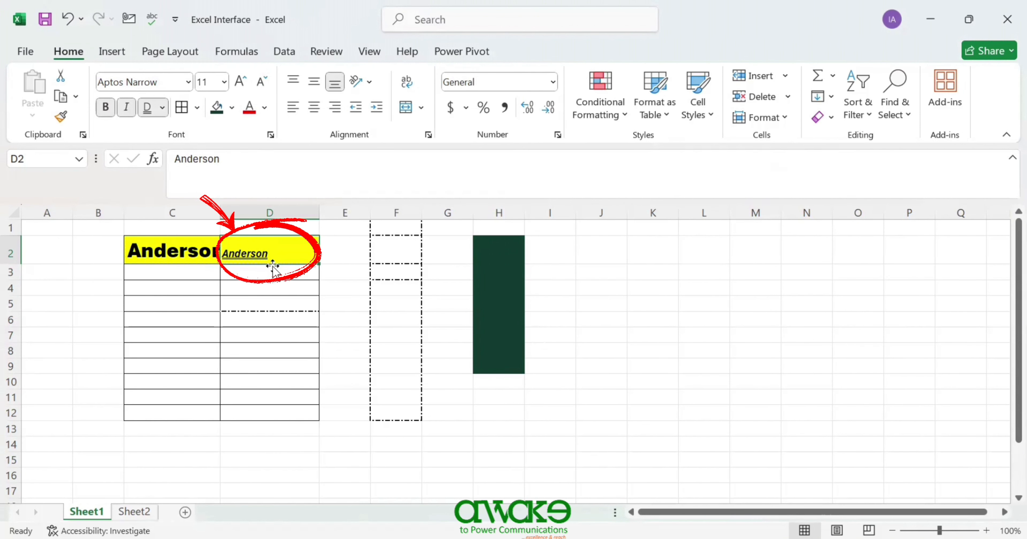
left_click(265, 109)
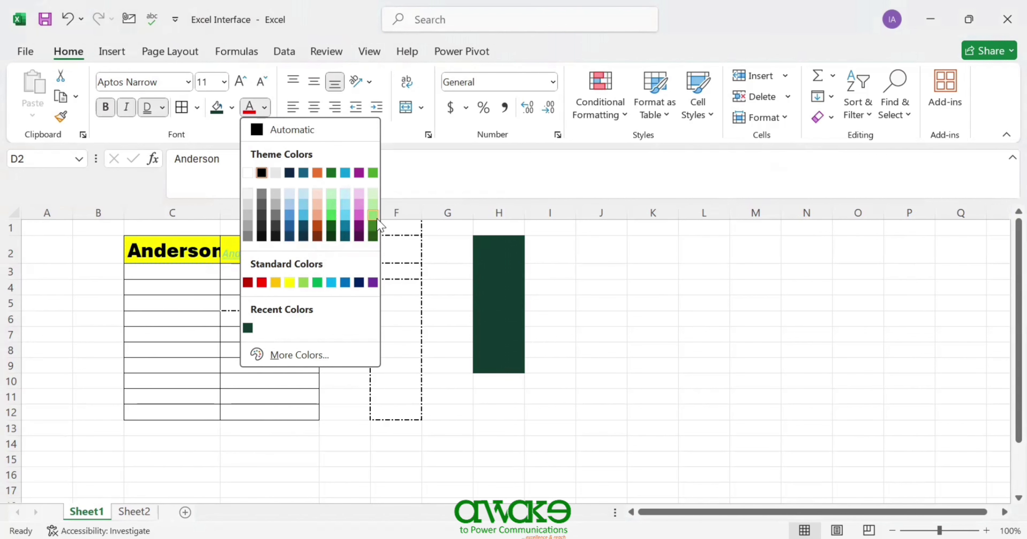
left_click(247, 237)
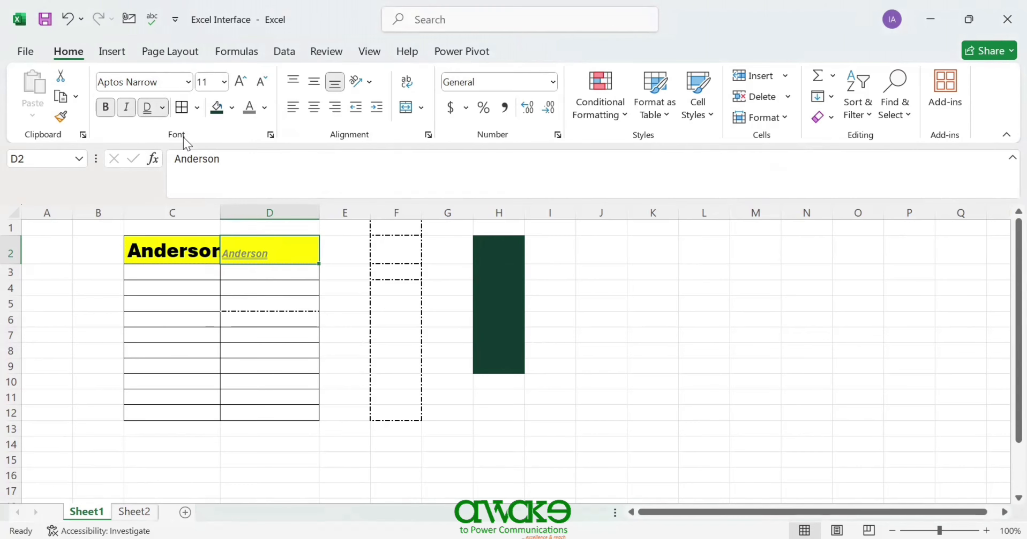
left_click(271, 135)
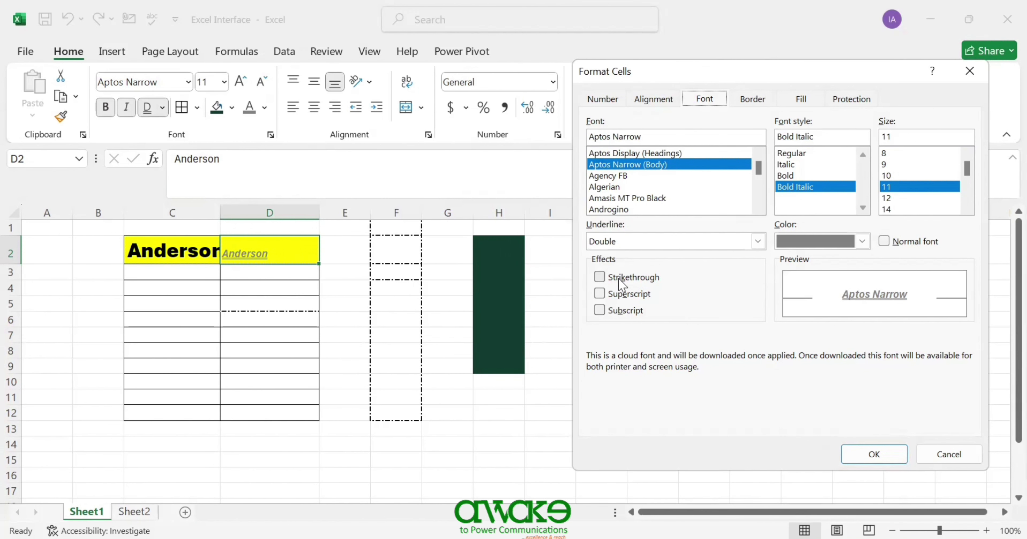
left_click(602, 279)
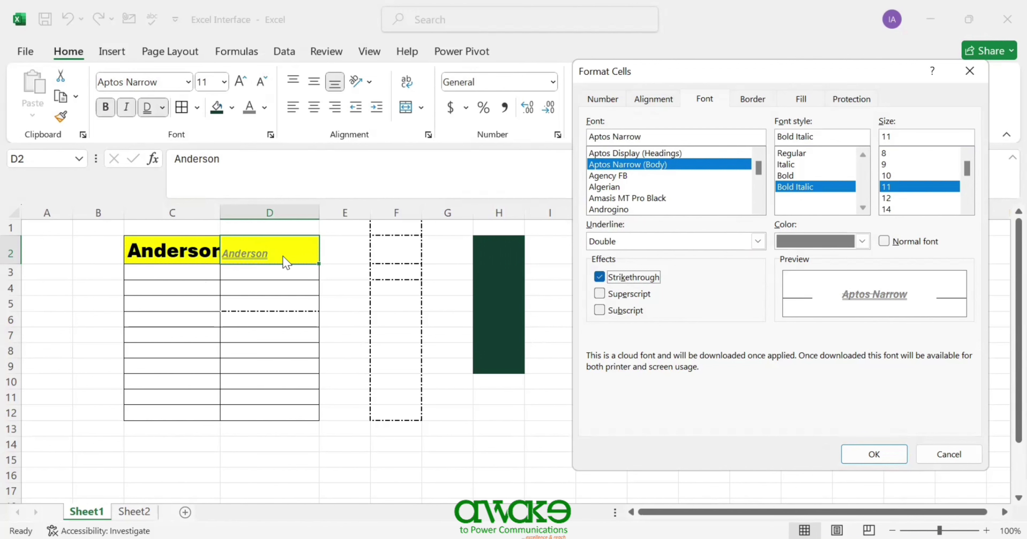
left_click(853, 454)
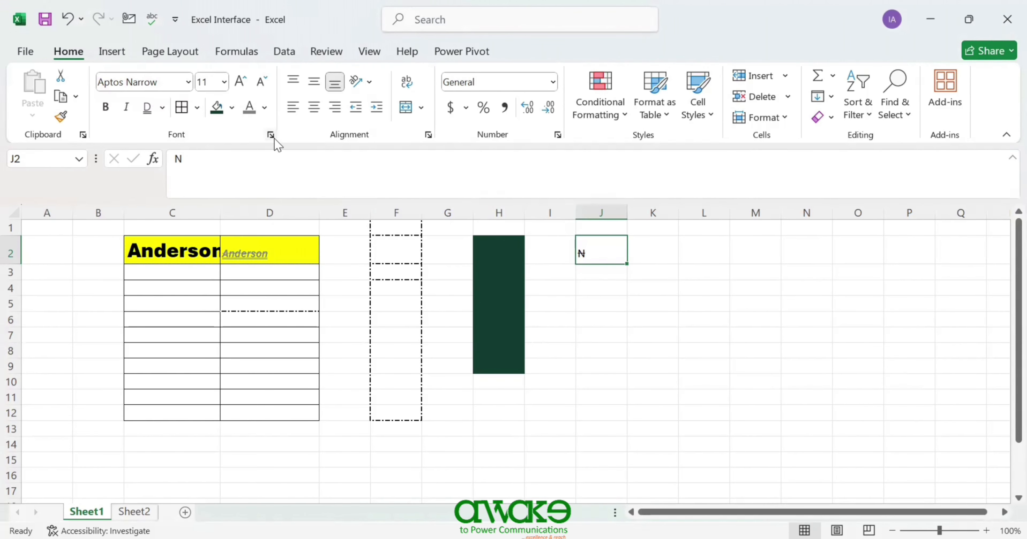
- Review J2's Font, Number and Alignment settings in Format Cells, closing without applying changes
left_click(271, 136)
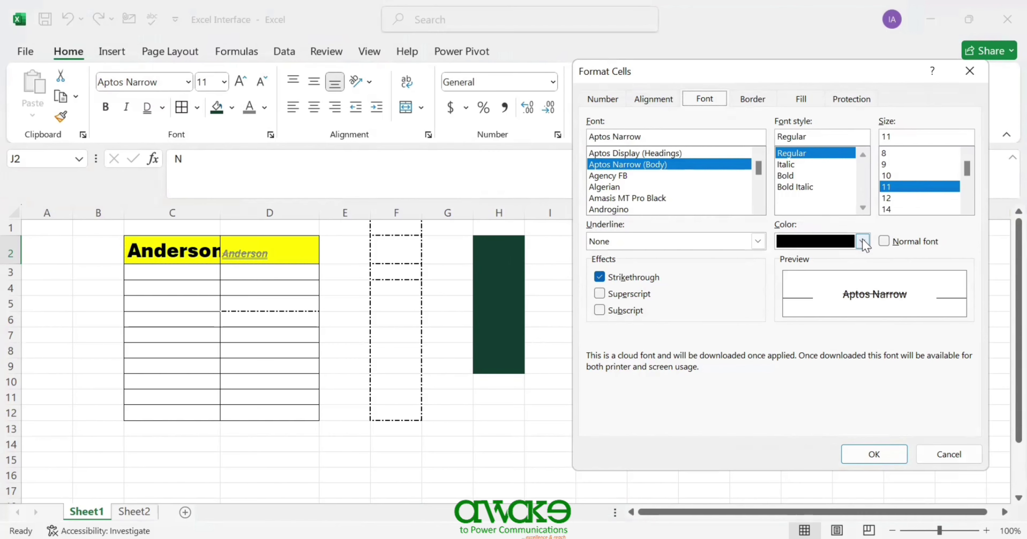
left_click(884, 242)
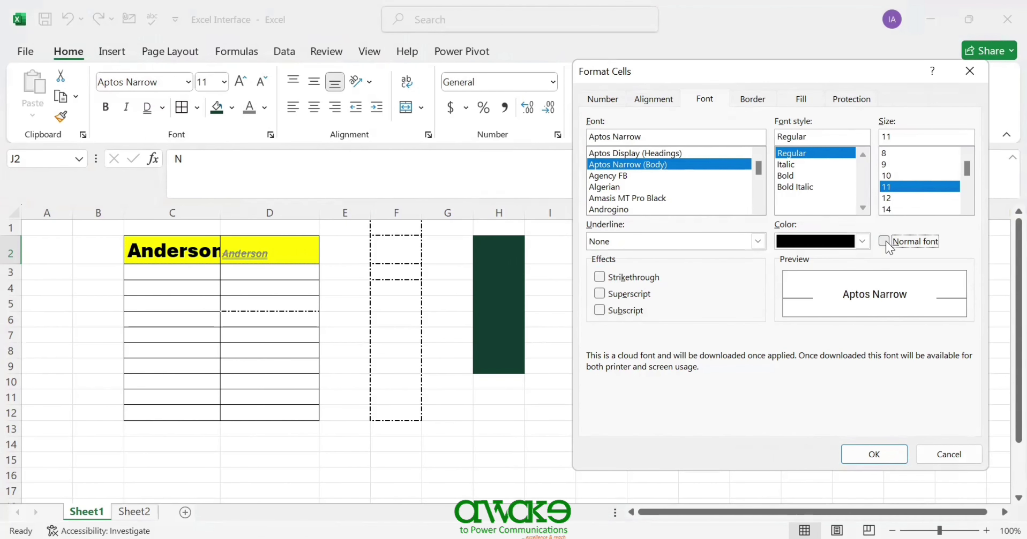
left_click(758, 242)
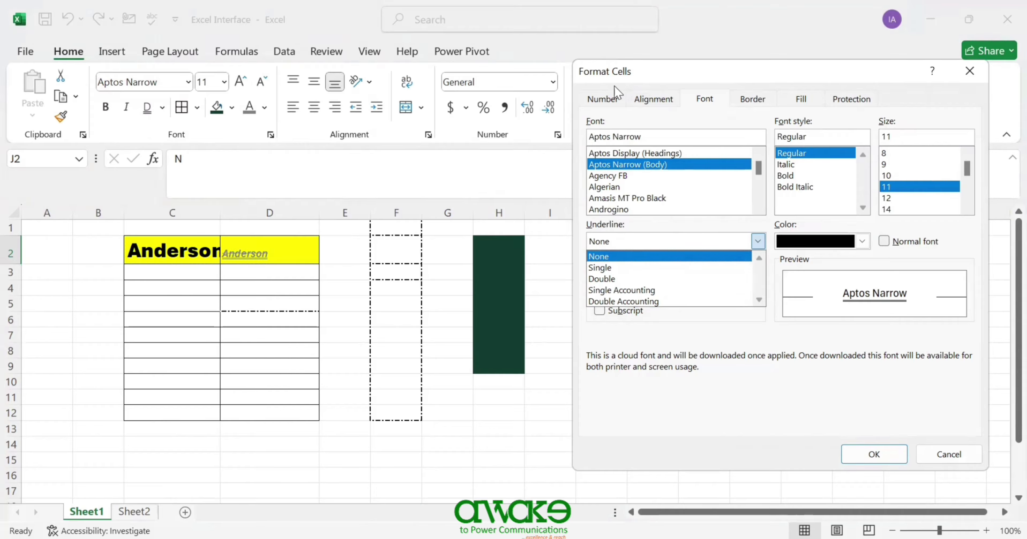
left_click(601, 100)
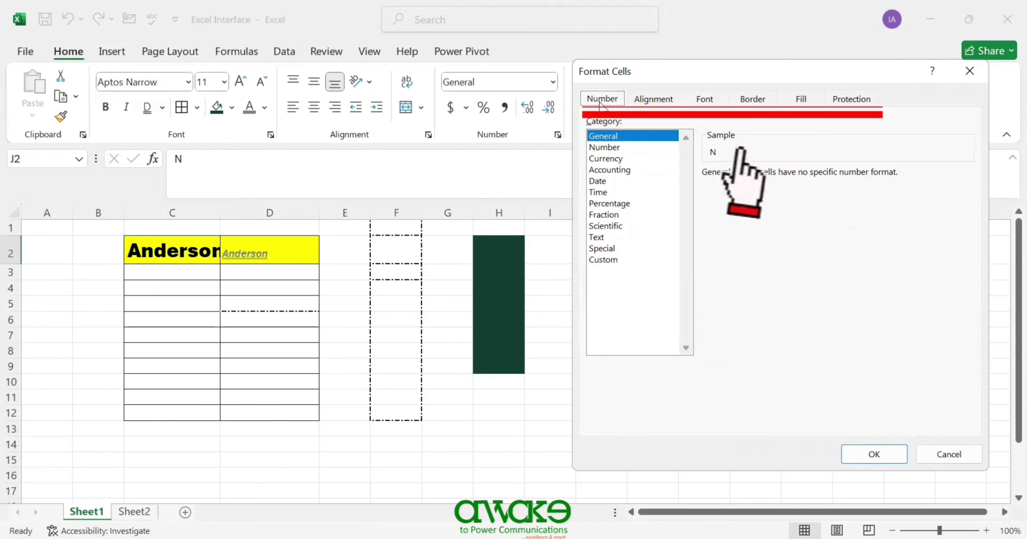
left_click(638, 104)
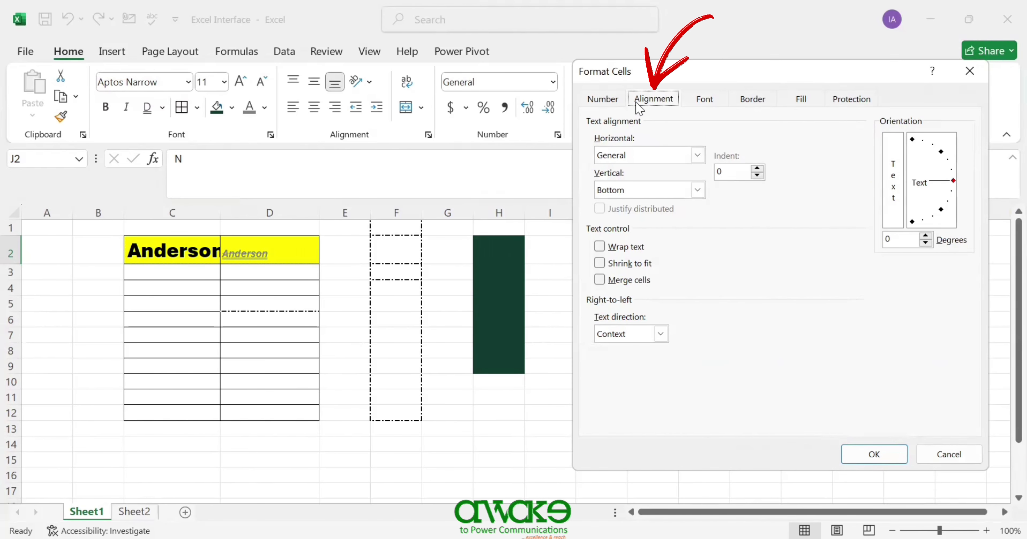
left_click(970, 72)
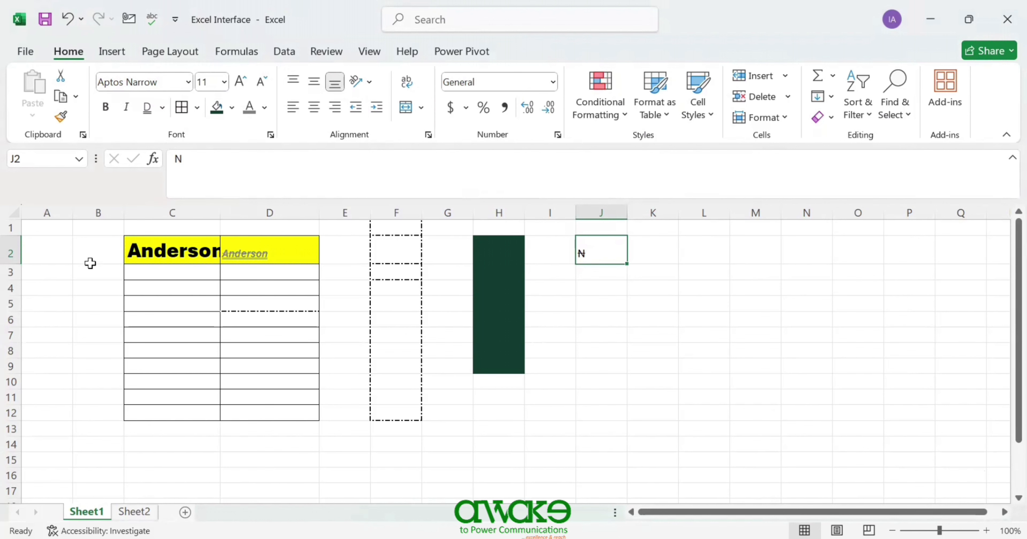
- Widen column C to 27.36 and try left, centre and right alignment on C2
double_click(219, 213)
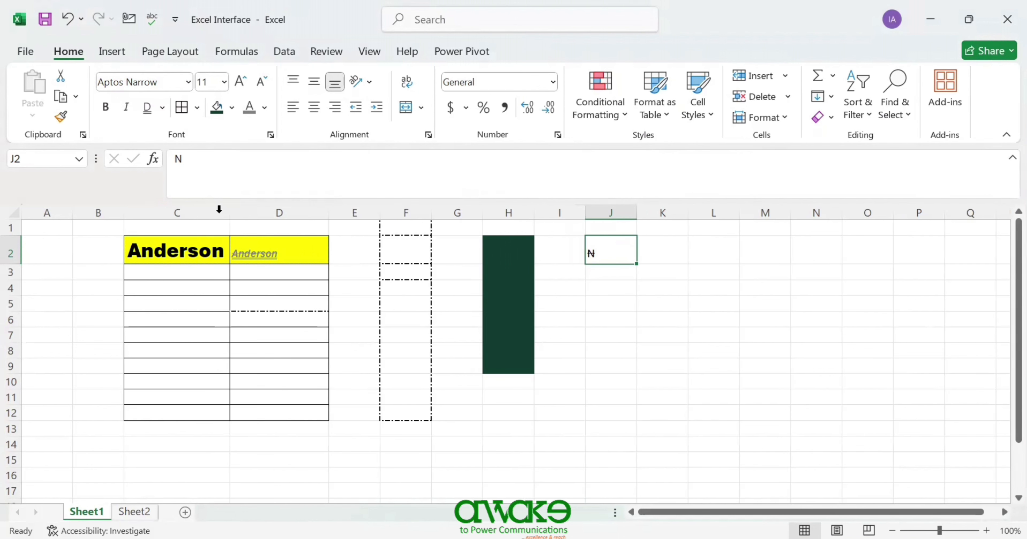
left_click(179, 253)
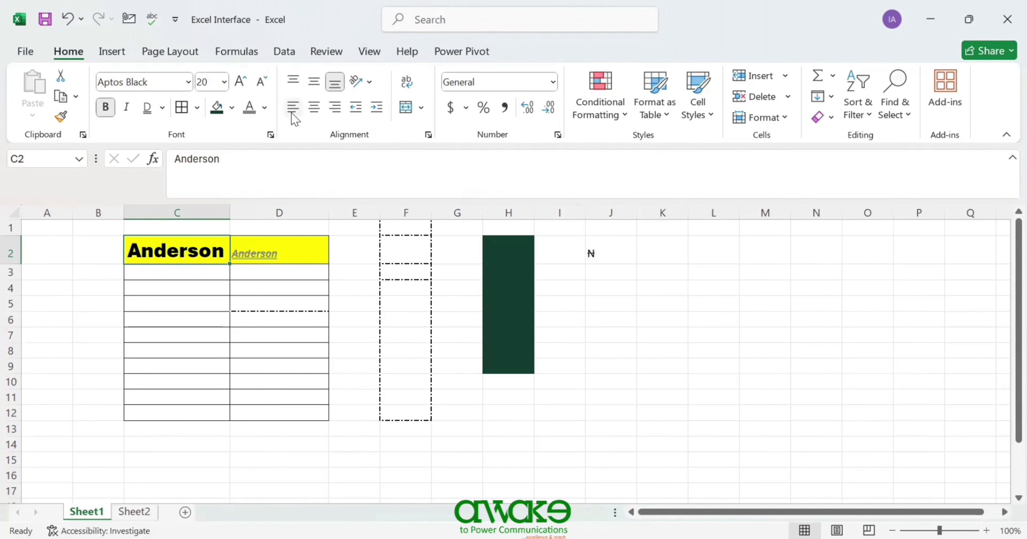
left_click(313, 107)
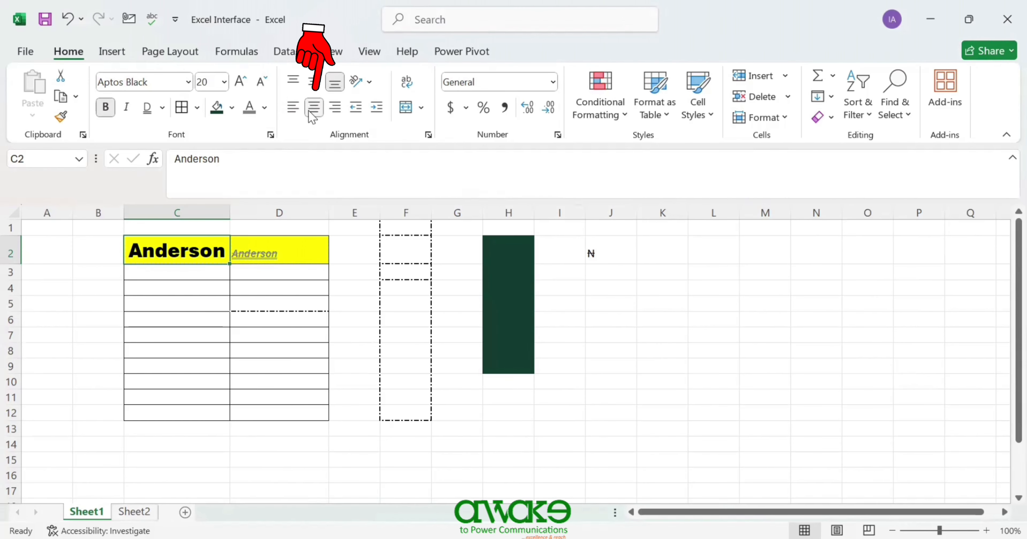
left_click_drag(230, 209, 290, 209)
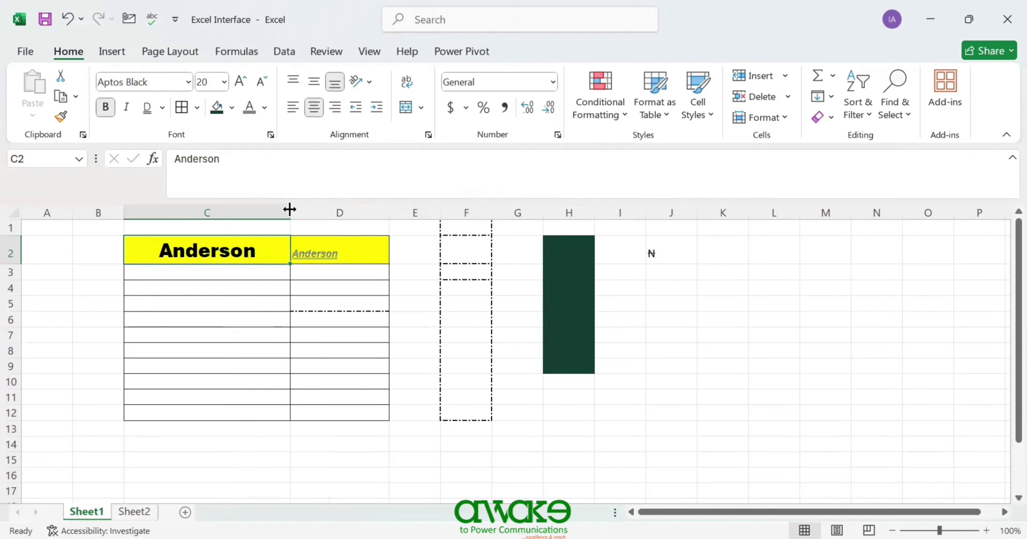
left_click(292, 108)
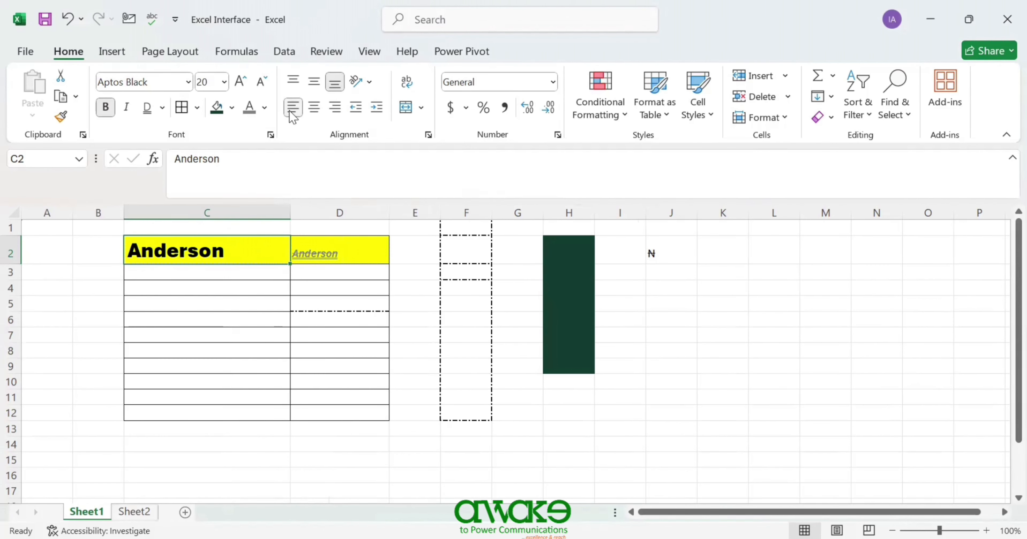
left_click(315, 113)
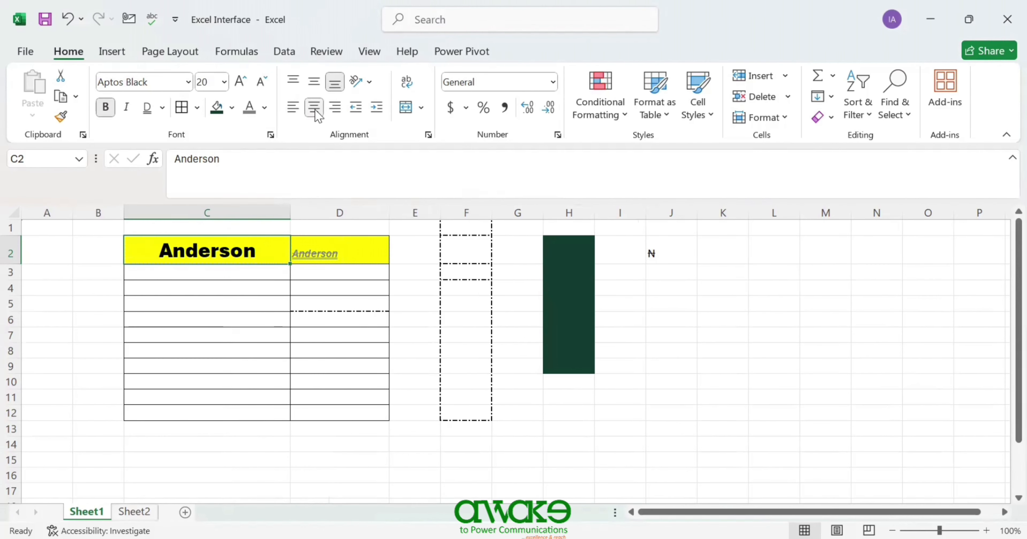
left_click(334, 112)
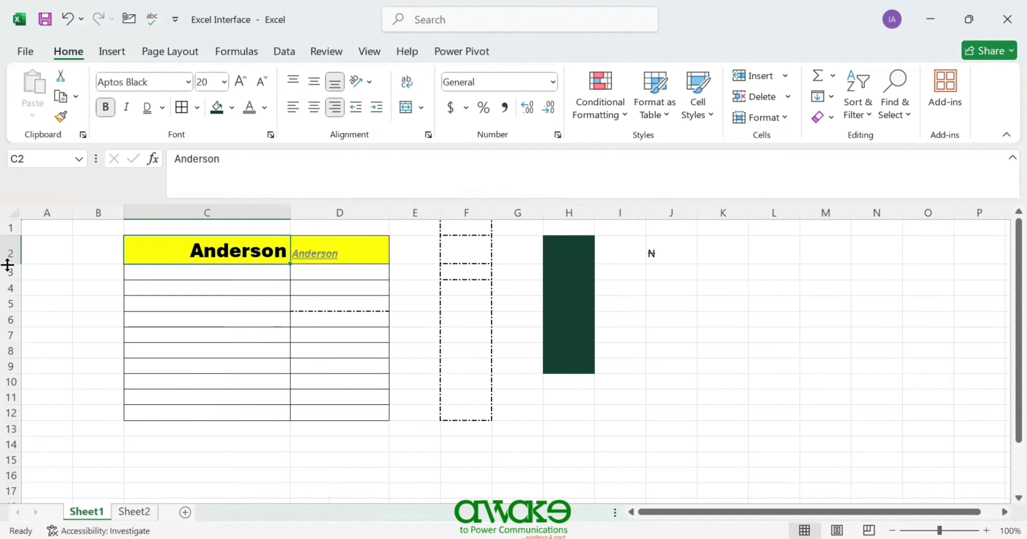
- Make row 2 taller and right-align Anderson in C2 after trying left and centre
left_click_drag(8, 262, 23, 341)
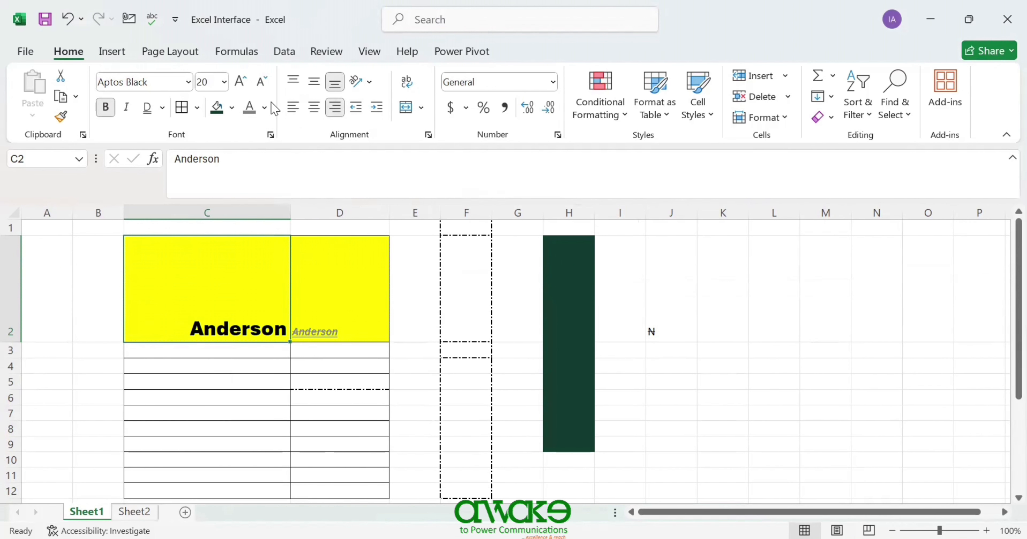
left_click(290, 111)
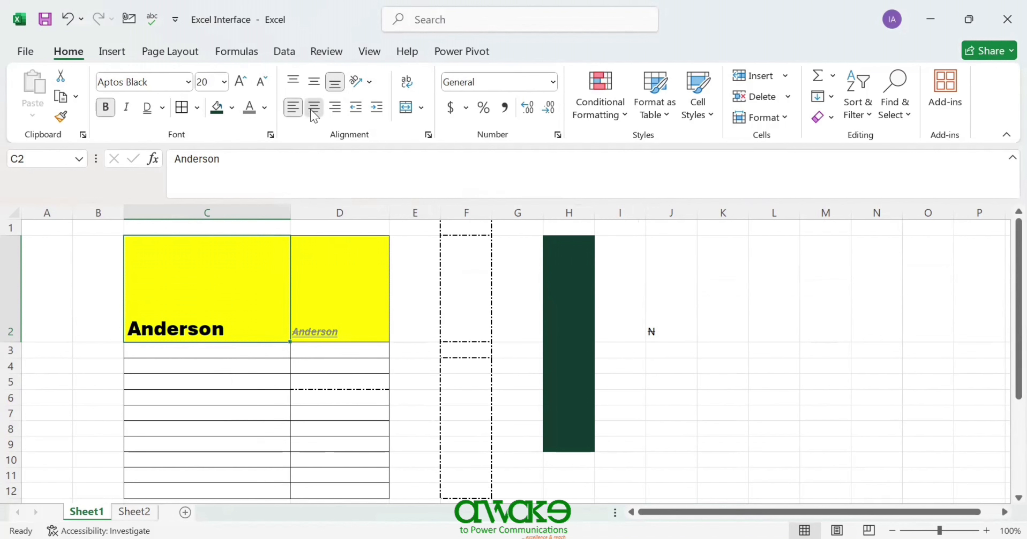
left_click(314, 114)
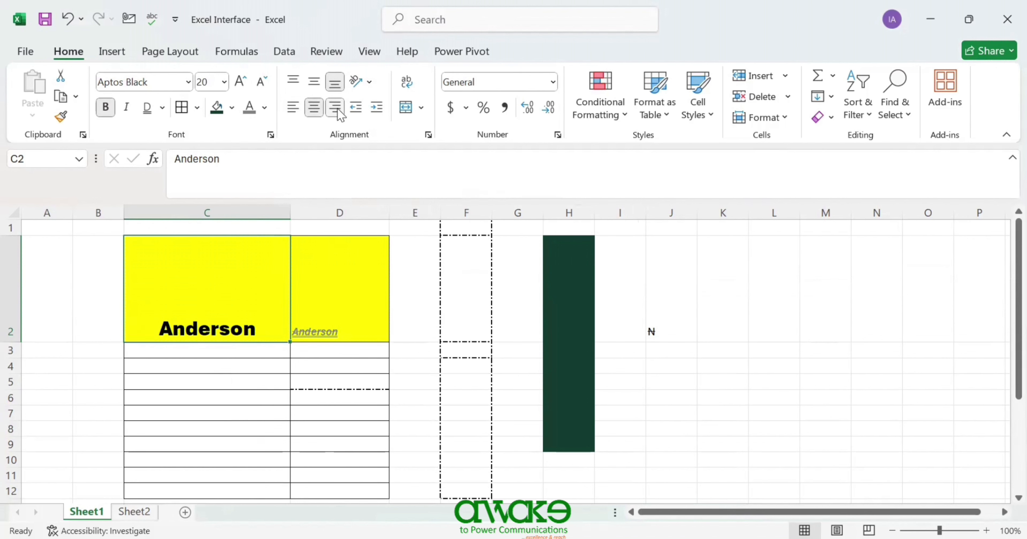
left_click(337, 114)
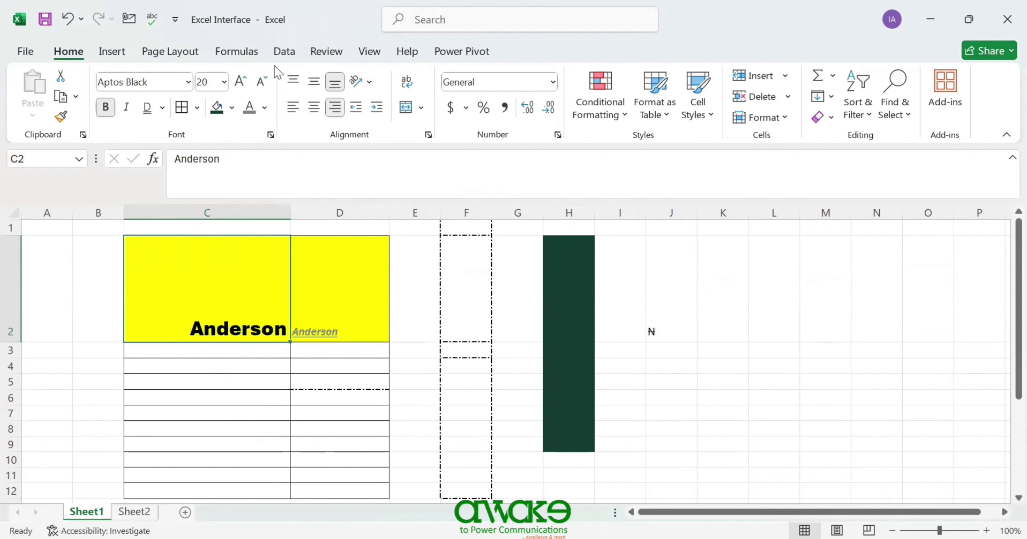
- Try top and middle alignment, then leave Anderson bottom-aligned in C2
left_click(301, 86)
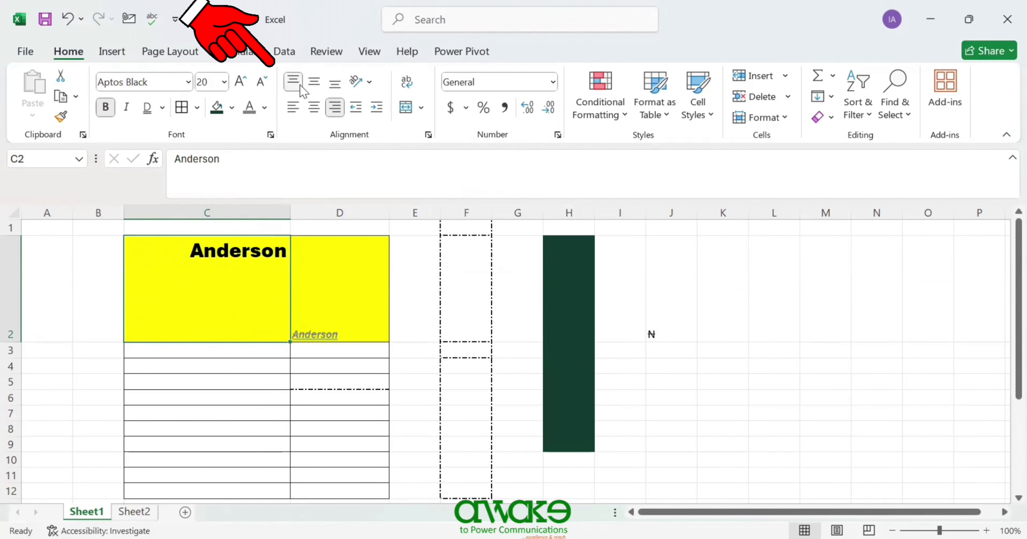
left_click(321, 85)
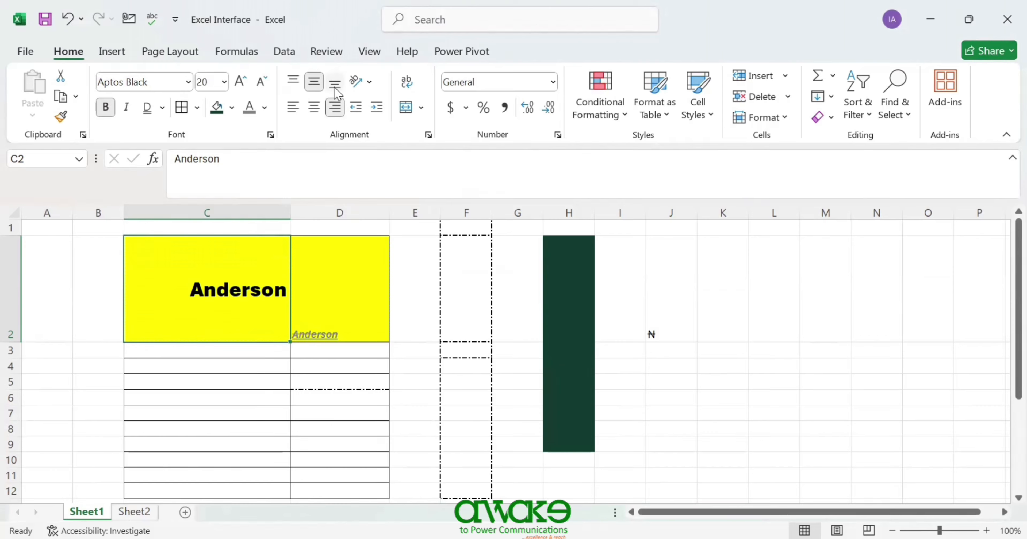
left_click(335, 91)
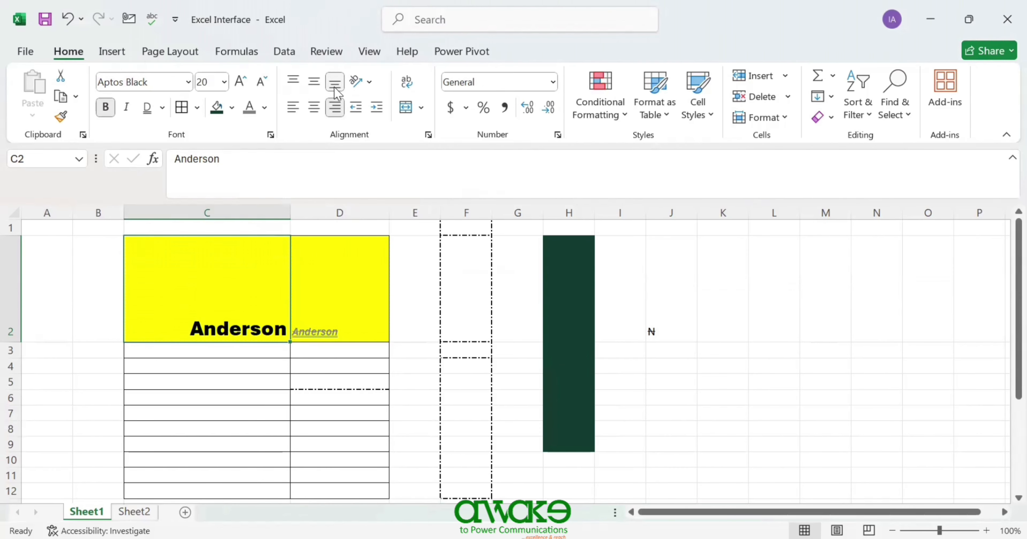
left_click(369, 82)
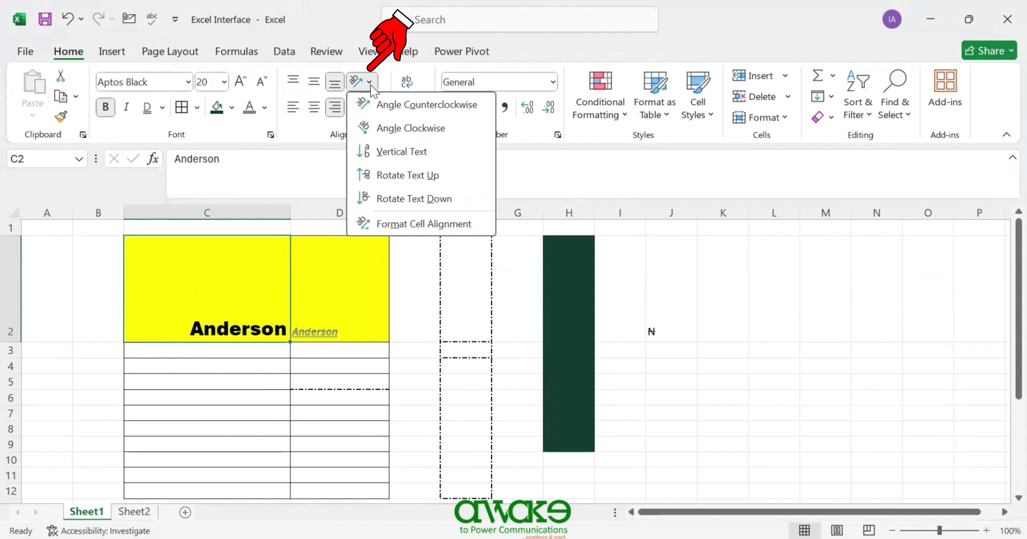
left_click(427, 104)
left_click(370, 83)
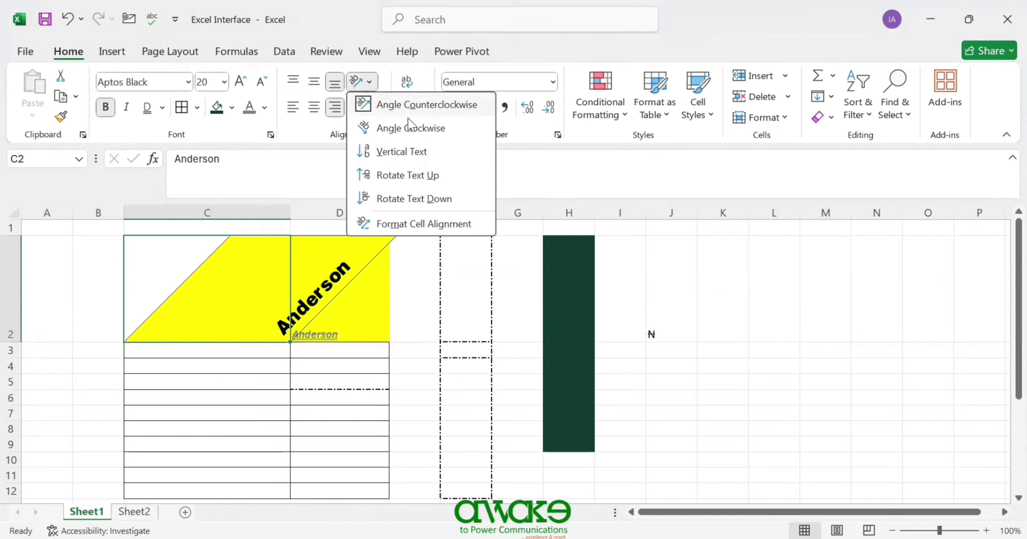
left_click(410, 128)
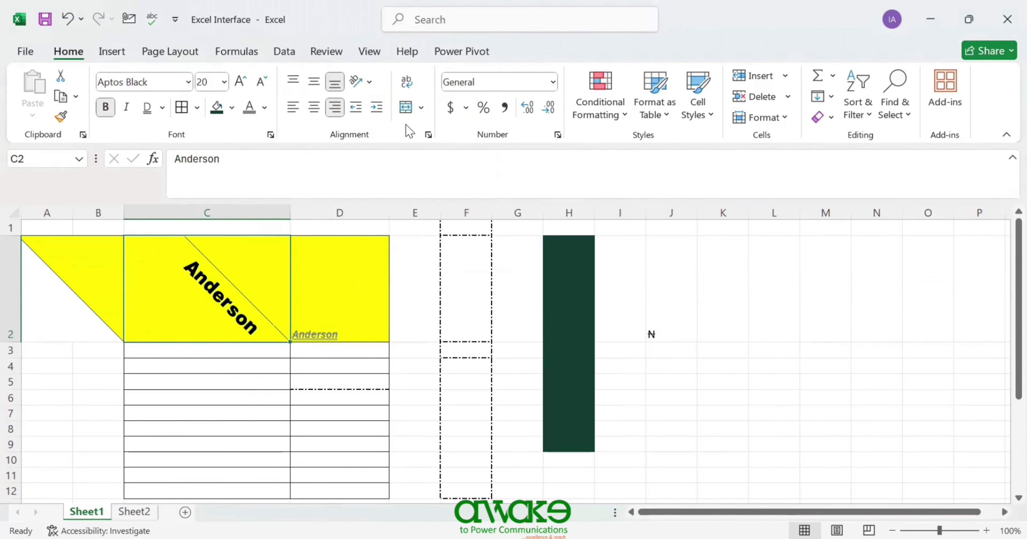
left_click(370, 83)
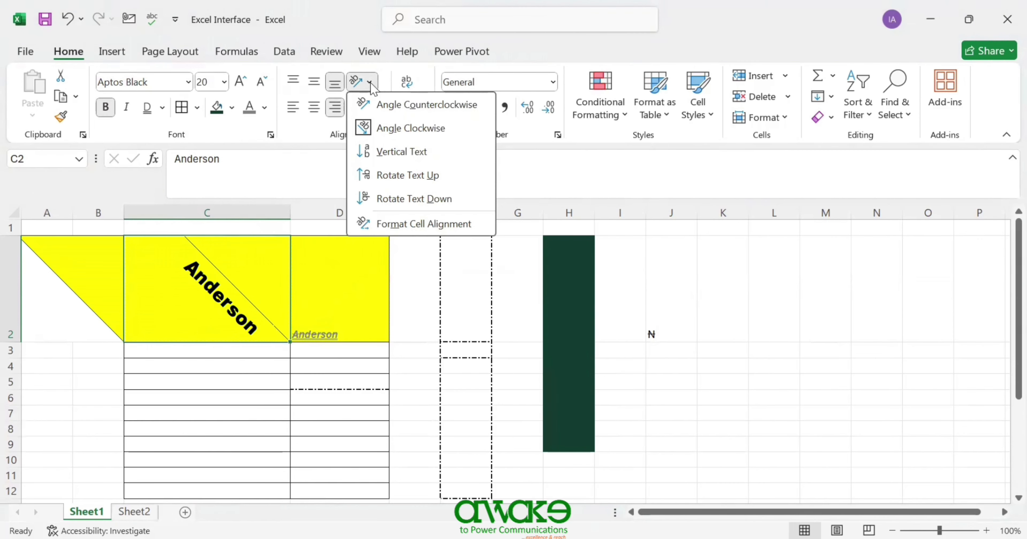
left_click(414, 151)
left_click(370, 82)
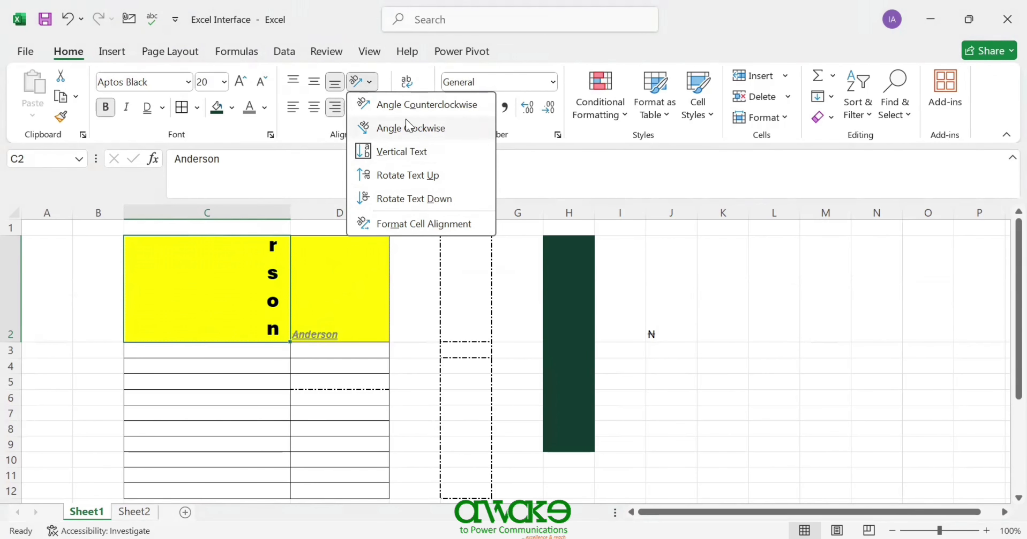
left_click(408, 107)
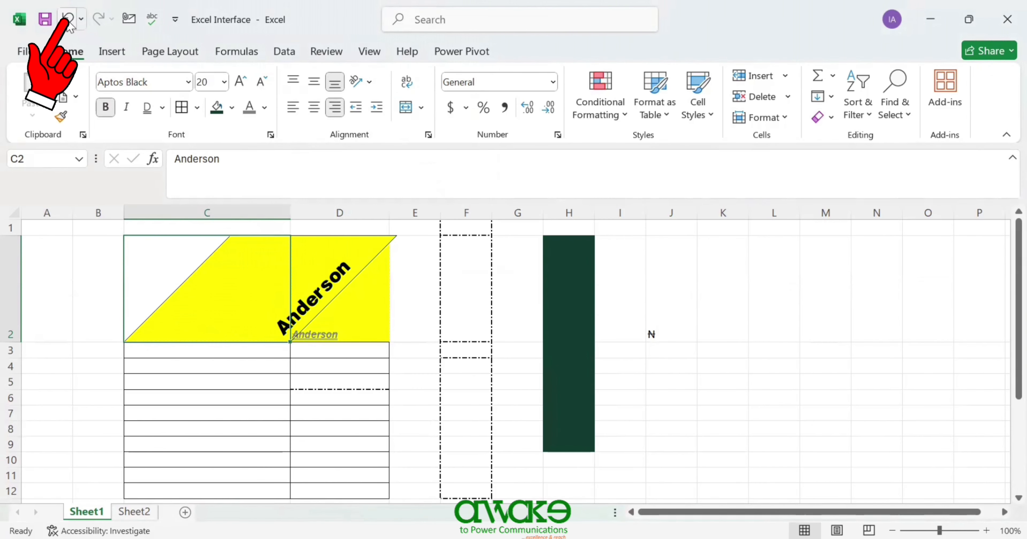
left_click(69, 17)
left_click(68, 18)
left_click(68, 20)
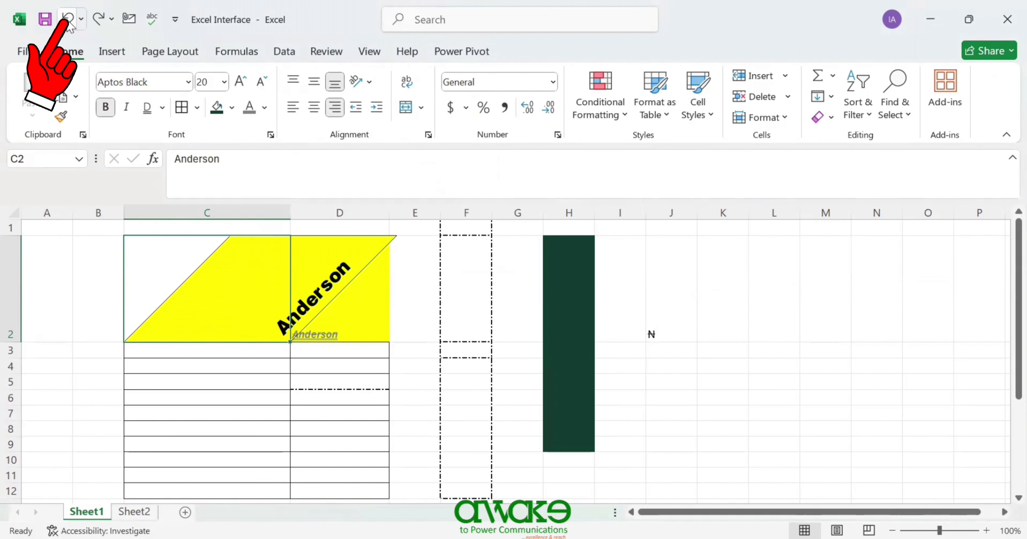
left_click(68, 19)
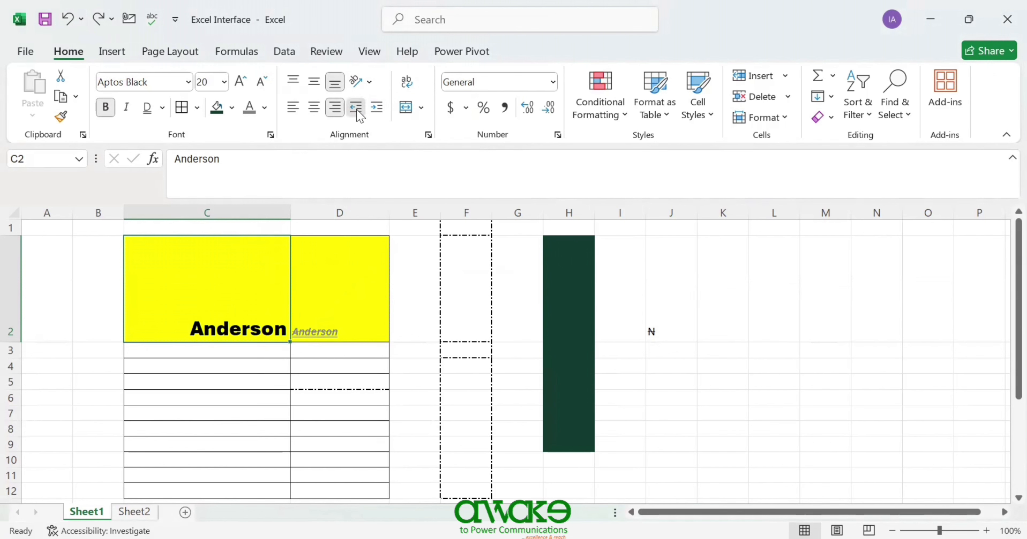
- Increase C2's indent three times, then decrease it twice
left_click(375, 110)
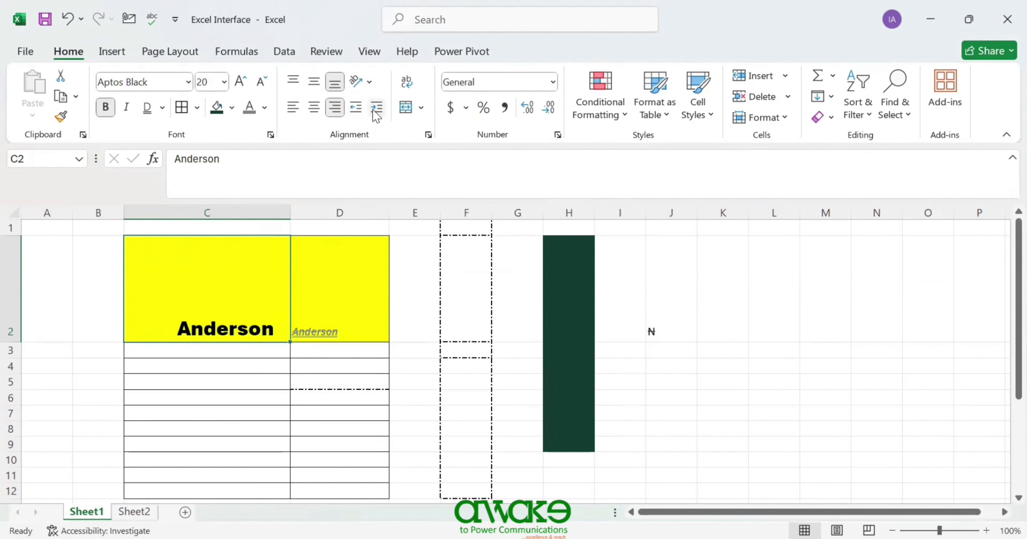
left_click(375, 110)
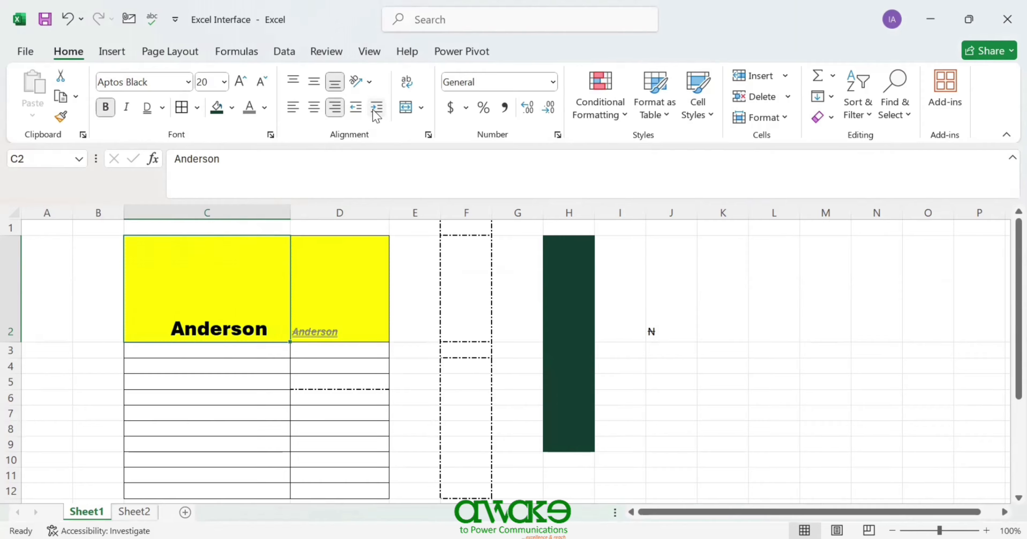
left_click(376, 114)
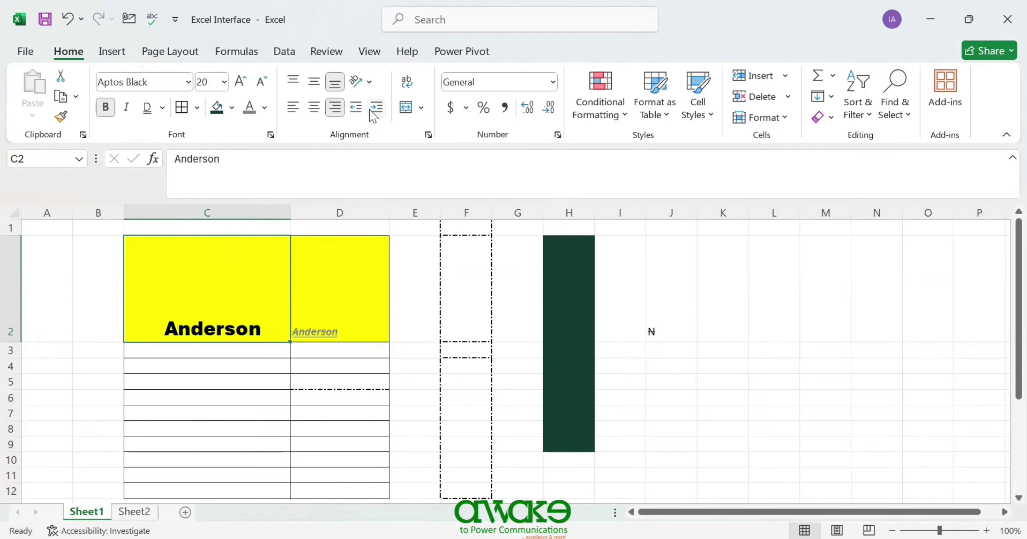
left_click(358, 110)
left_click(356, 110)
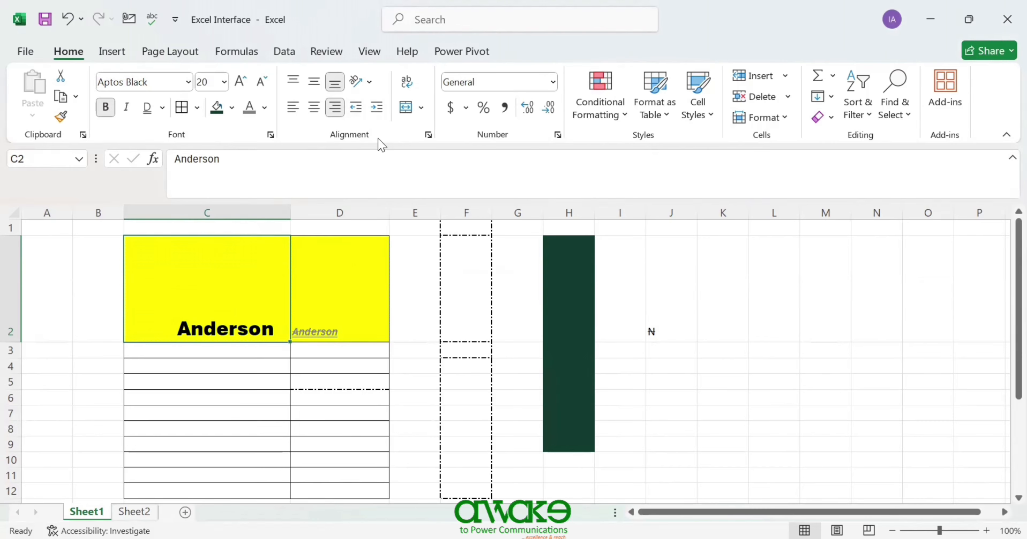
- Clear the duplicate Anderson from cell D2
left_click(424, 112)
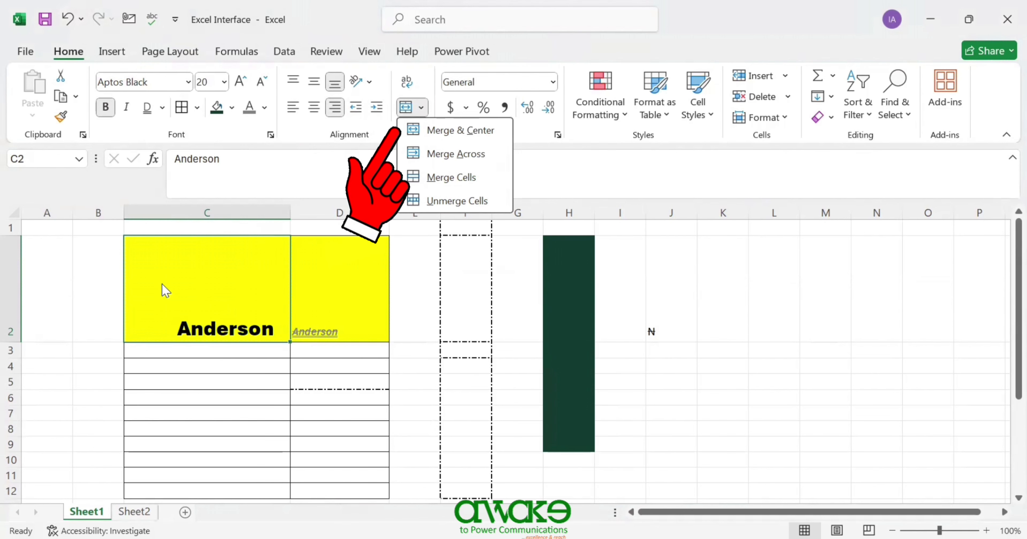
left_click(134, 285)
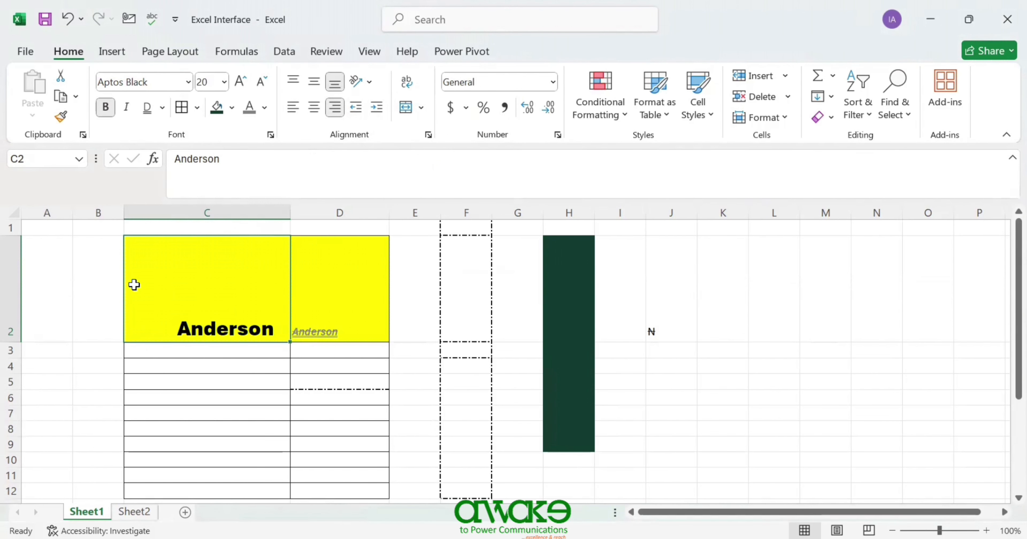
left_click(322, 310)
key("Delete")
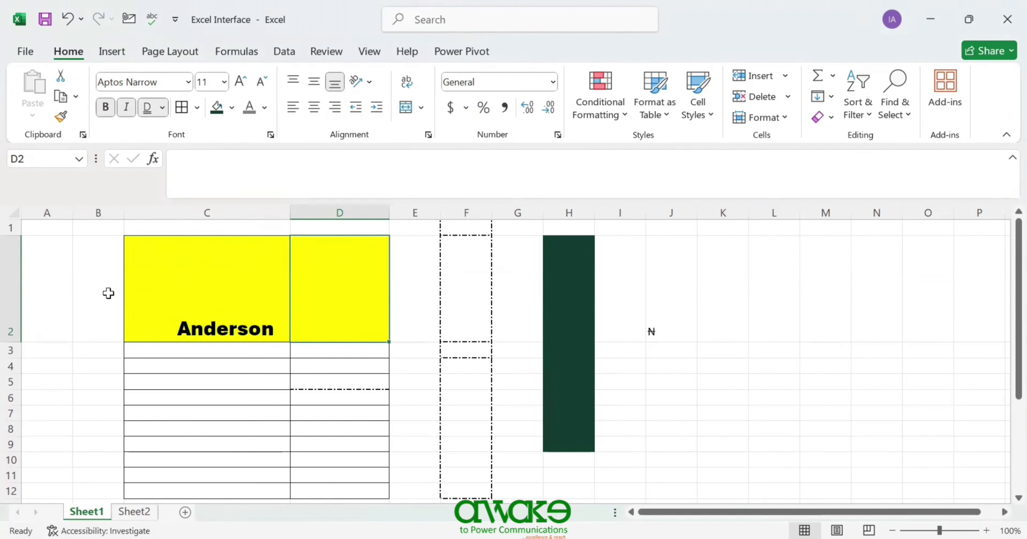
- Merge and centre A2:D2 into one yellow banner showing Anderson
left_click_drag(53, 298, 349, 301)
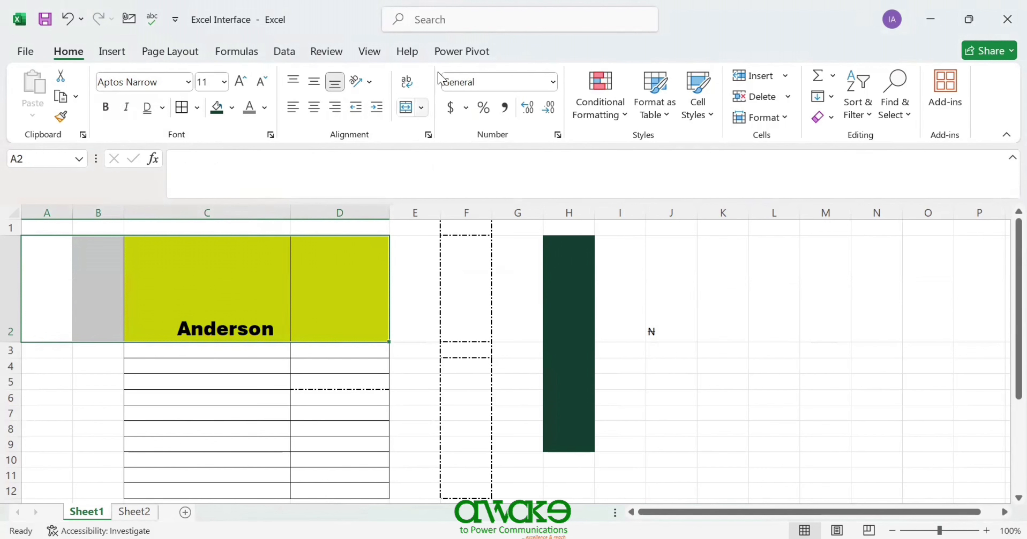
left_click(422, 110)
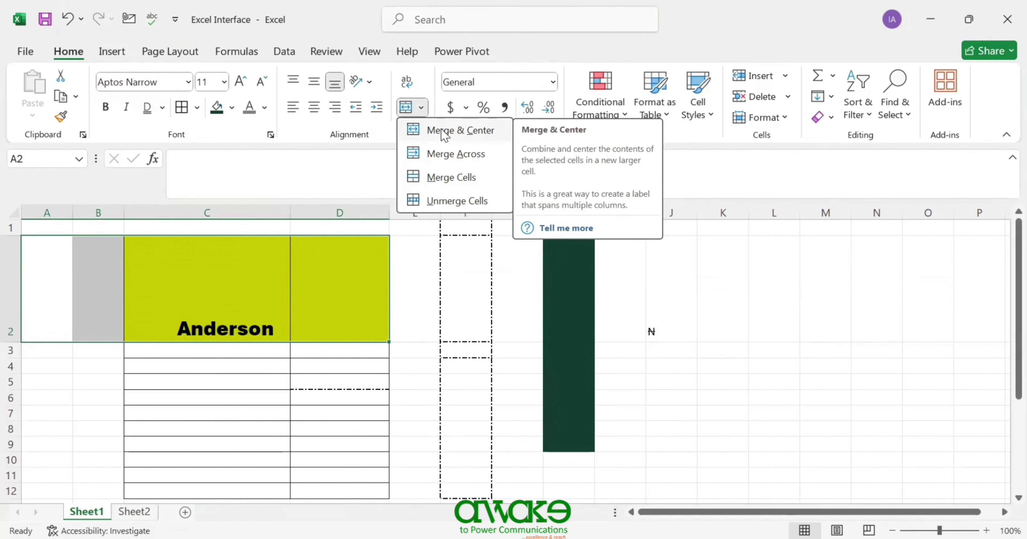
left_click(443, 134)
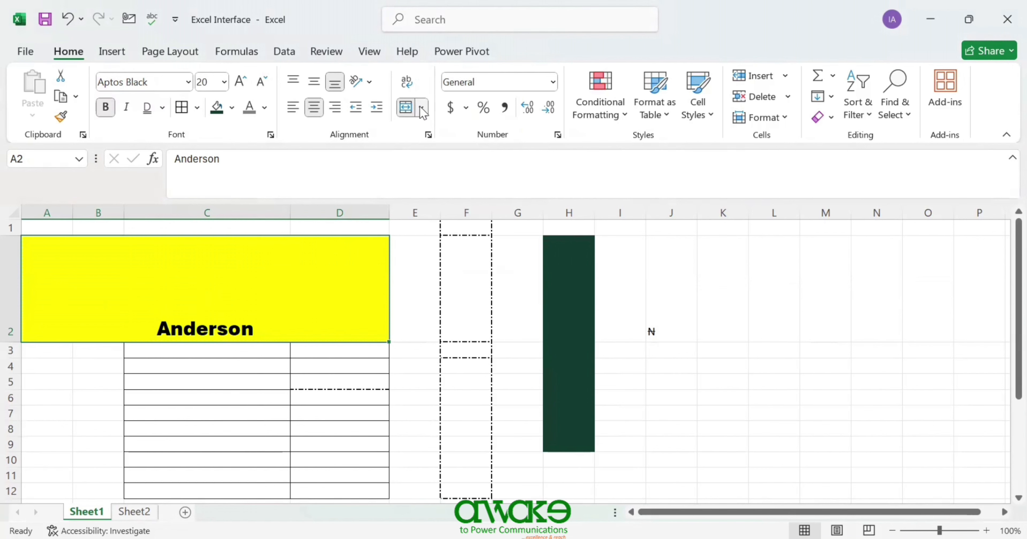
- Re-merge A2:D2 across and centre Anderson horizontally and vertically
left_click(411, 106)
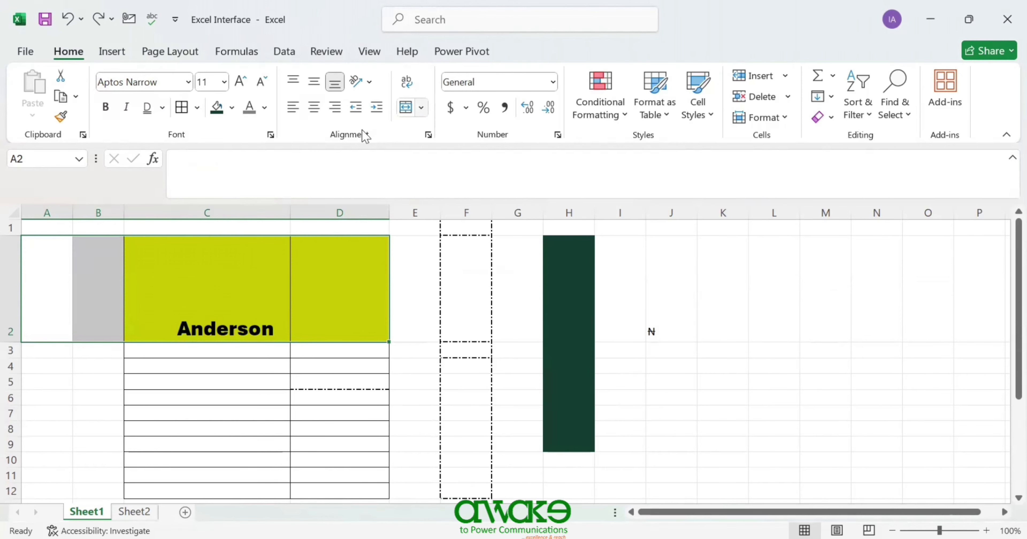
left_click(421, 106)
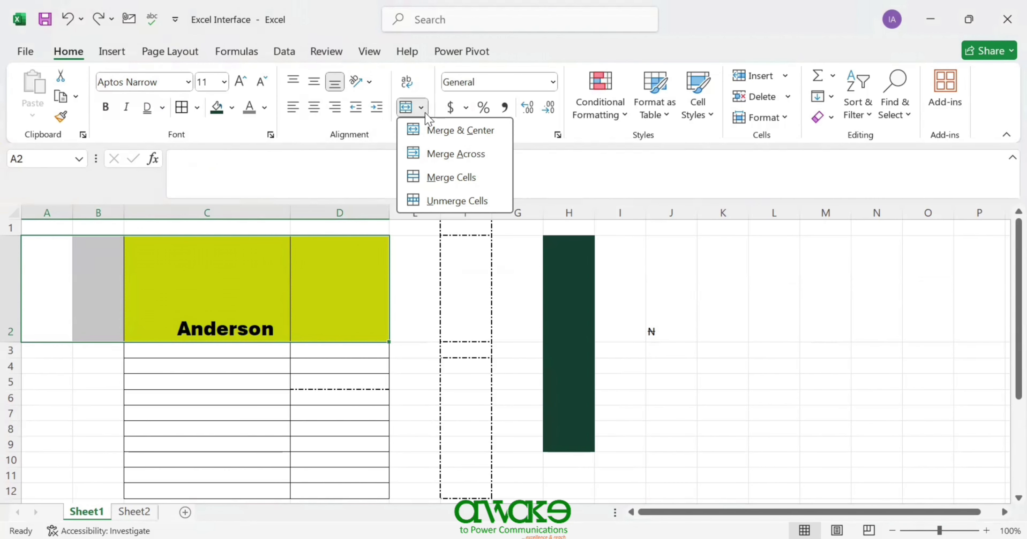
left_click(448, 155)
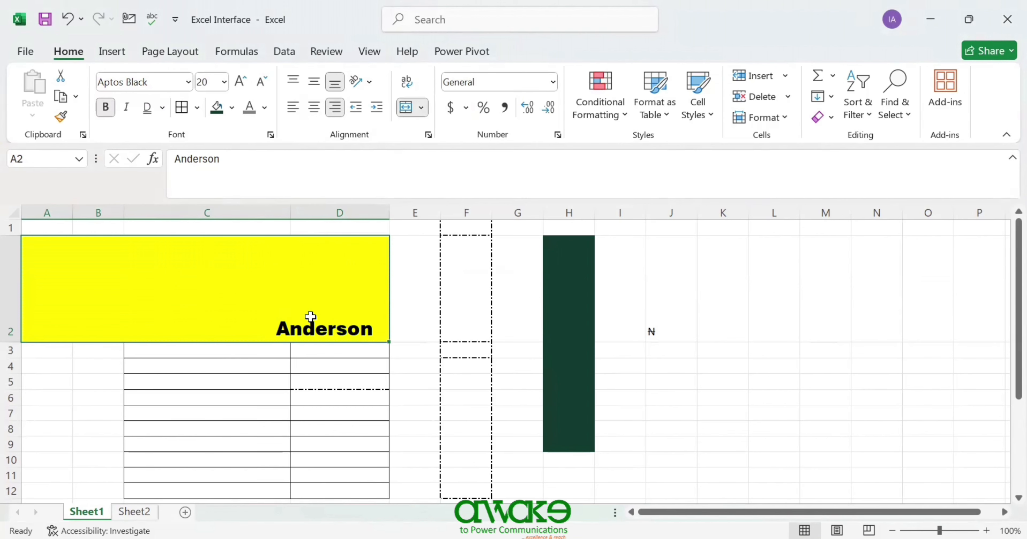
left_click(314, 108)
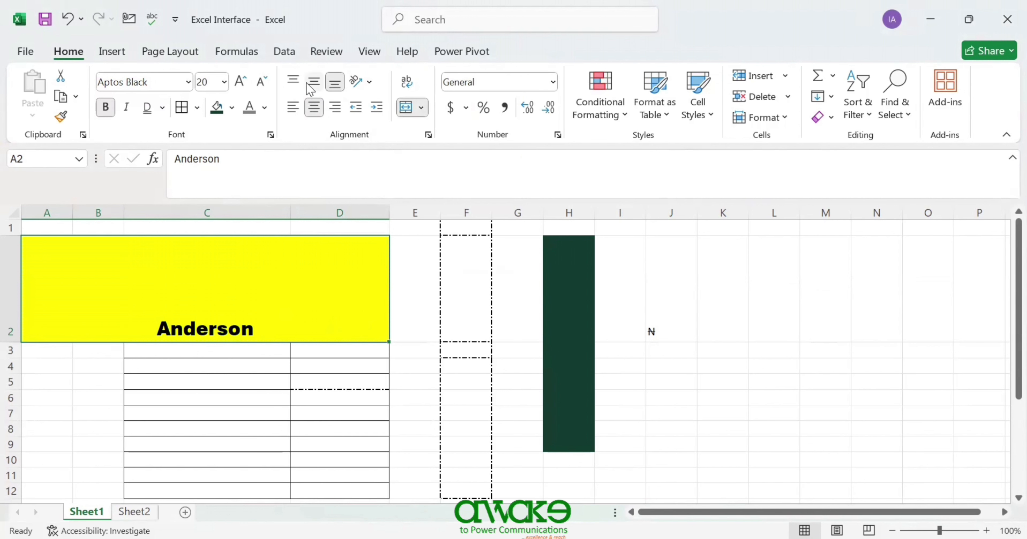
left_click(314, 83)
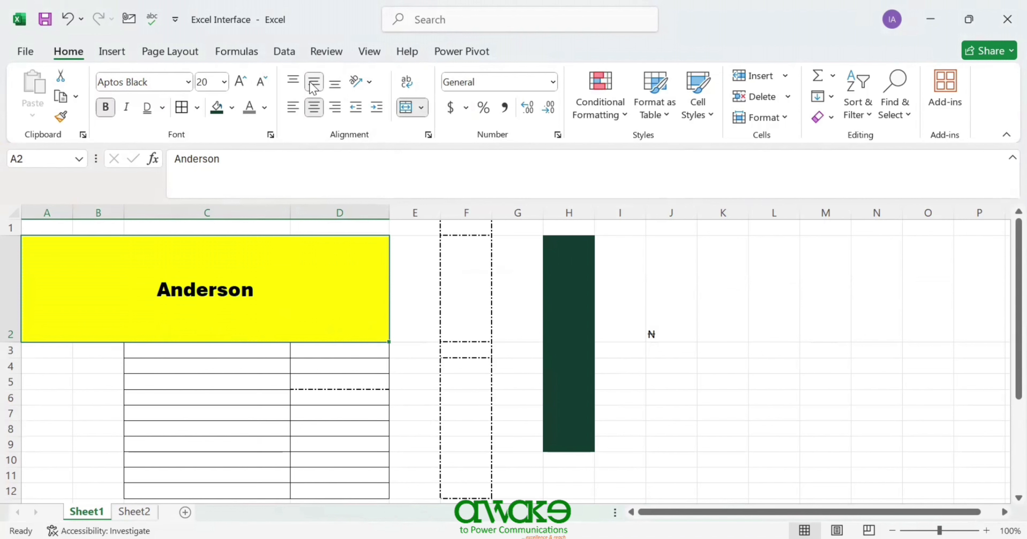
- Unmerge the banner, then undo so Anderson again spans the merged A2:D2
left_click(421, 107)
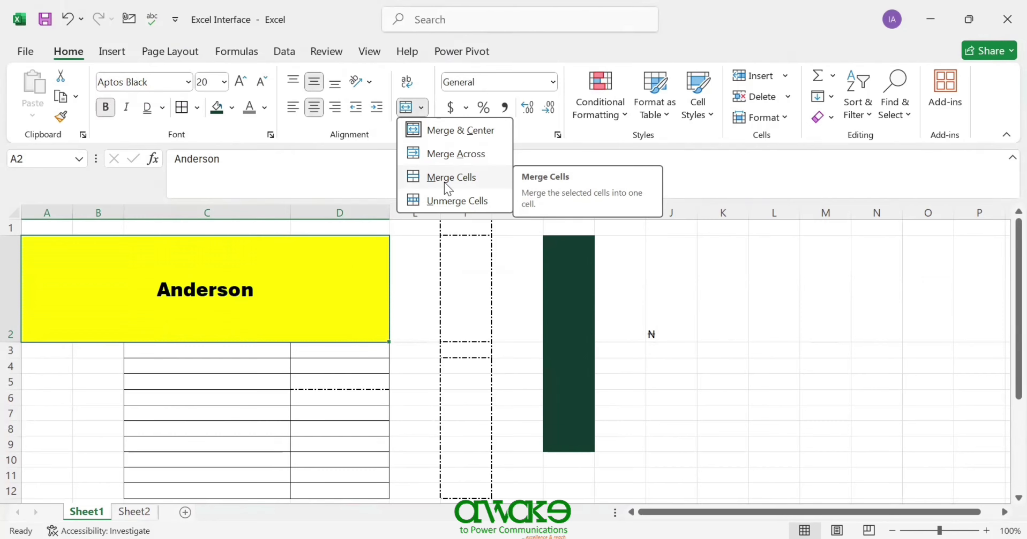
left_click(447, 201)
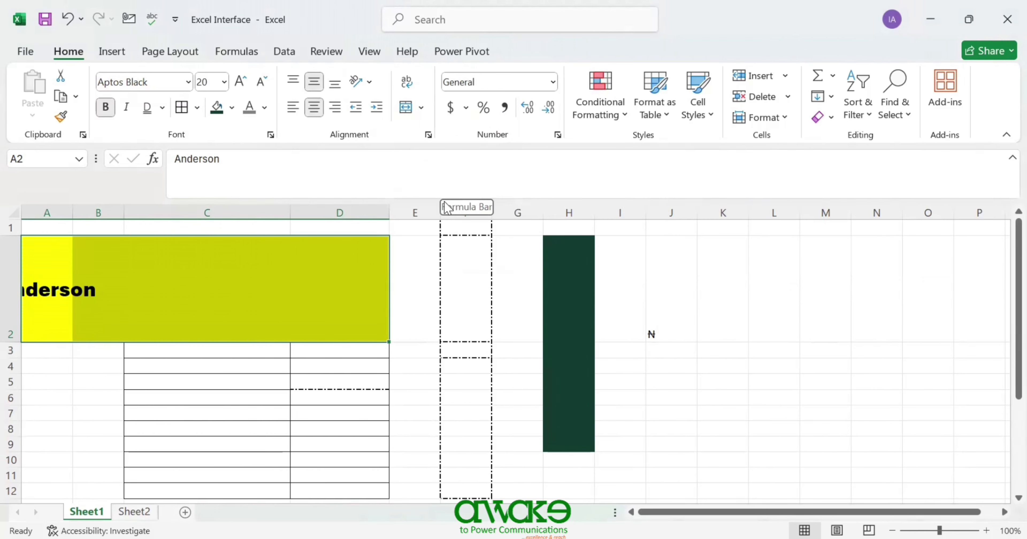
left_click(181, 311)
left_click(88, 295)
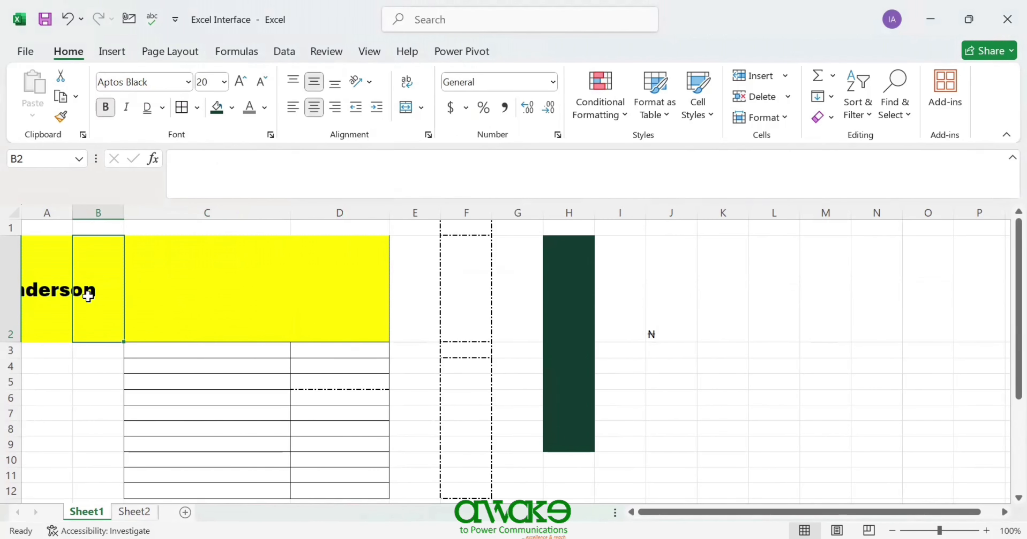
left_click(66, 296)
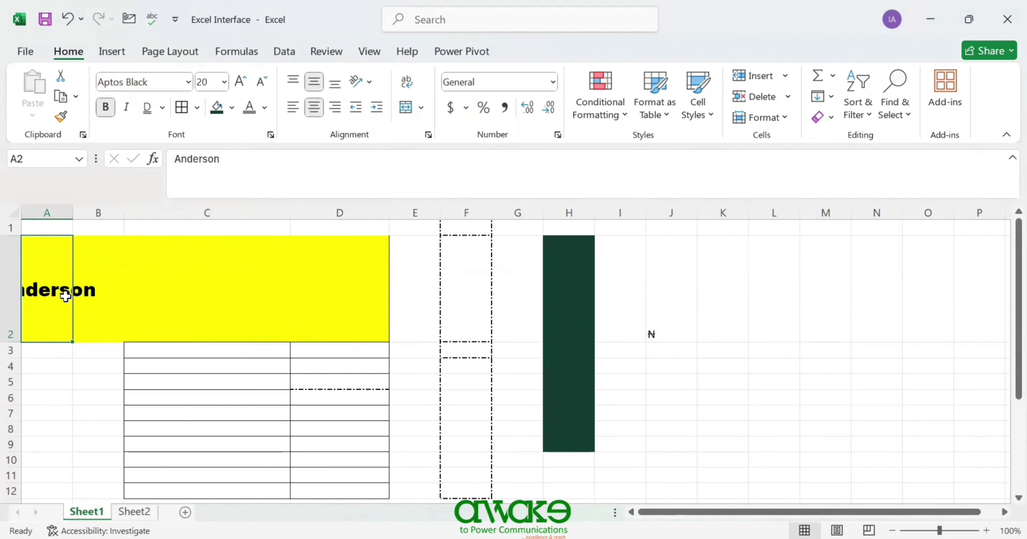
key("ctrl+z")
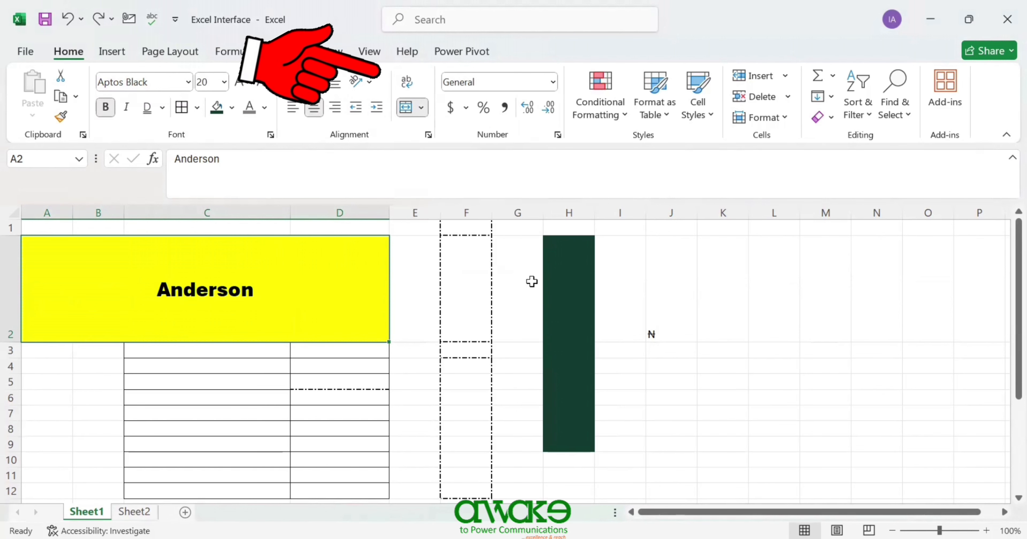
- Enter 'Names of Students' in K2 and confirm it spills into the empty L2
left_click(724, 301)
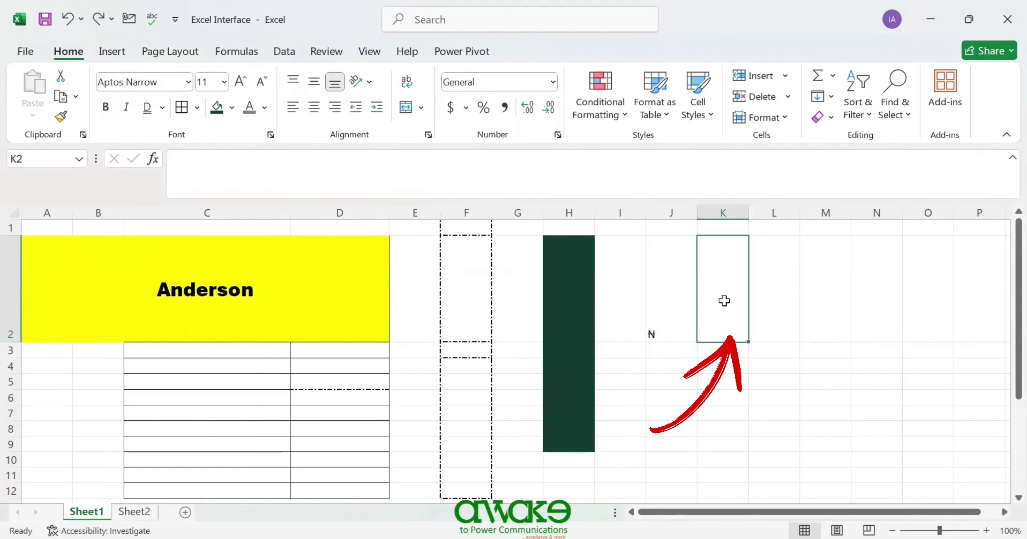
type("Names of Students")
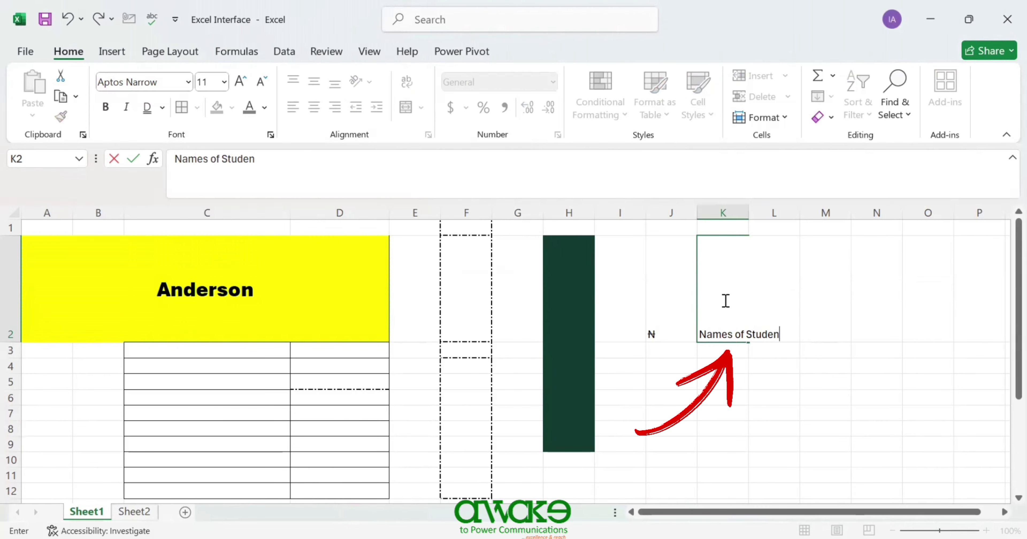
left_click(728, 366)
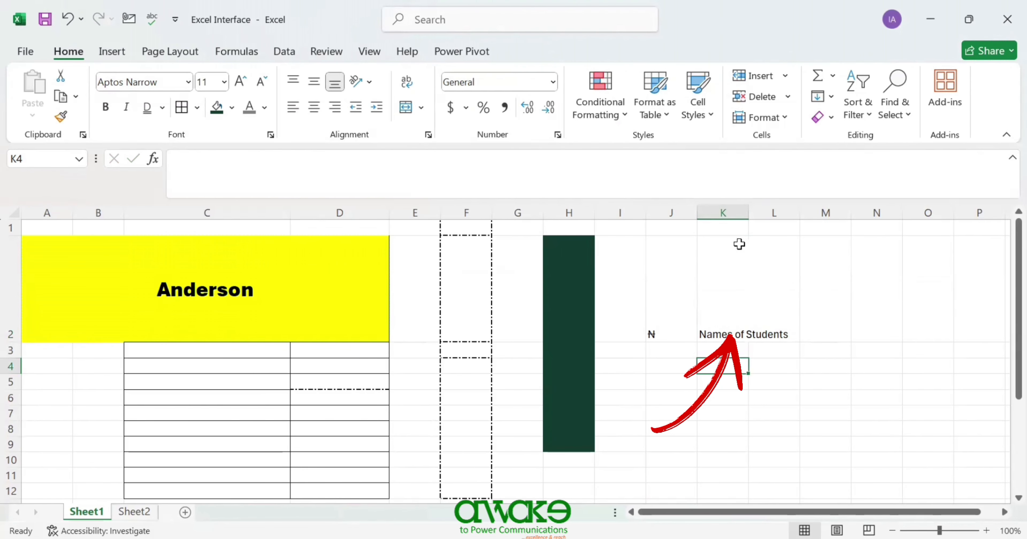
left_click(730, 256)
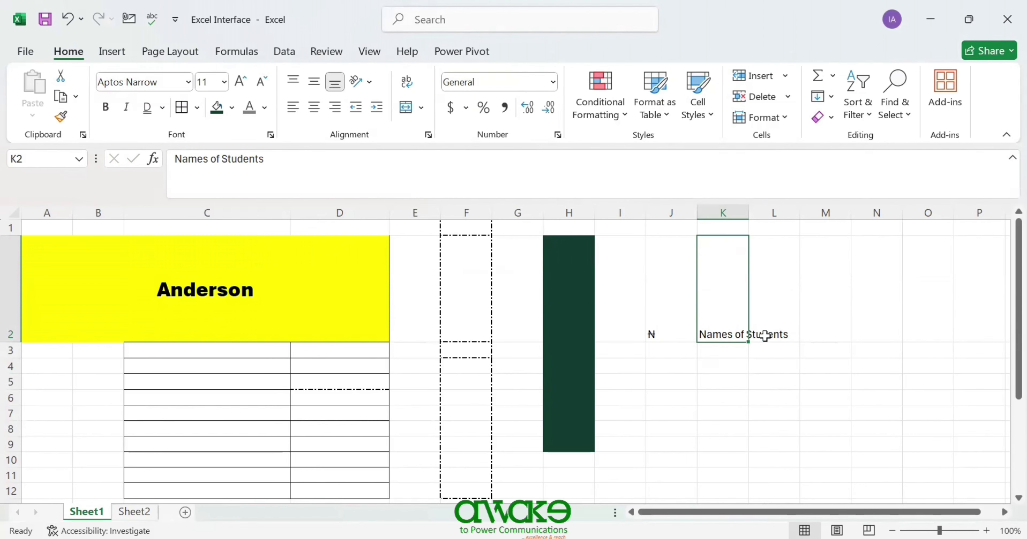
left_click(770, 323)
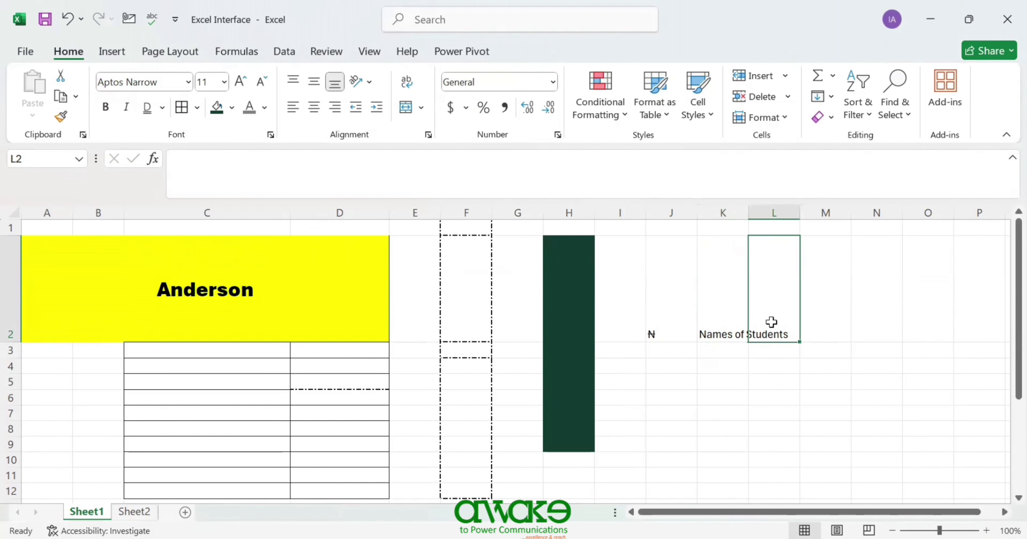
left_click(734, 324)
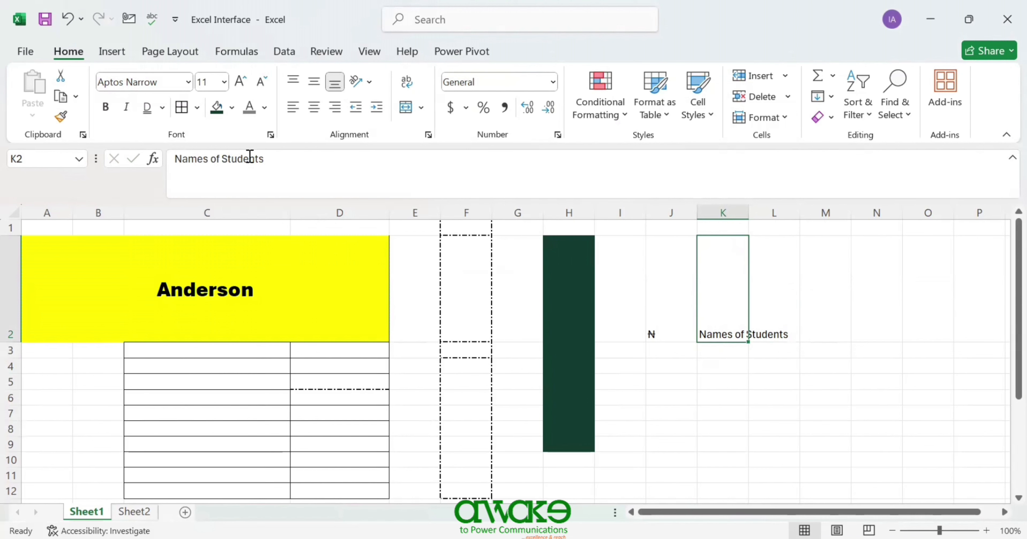
- Apply Wrap Text to K2 so 'Names of Students' sits on two lines
left_click_drag(169, 163, 288, 149)
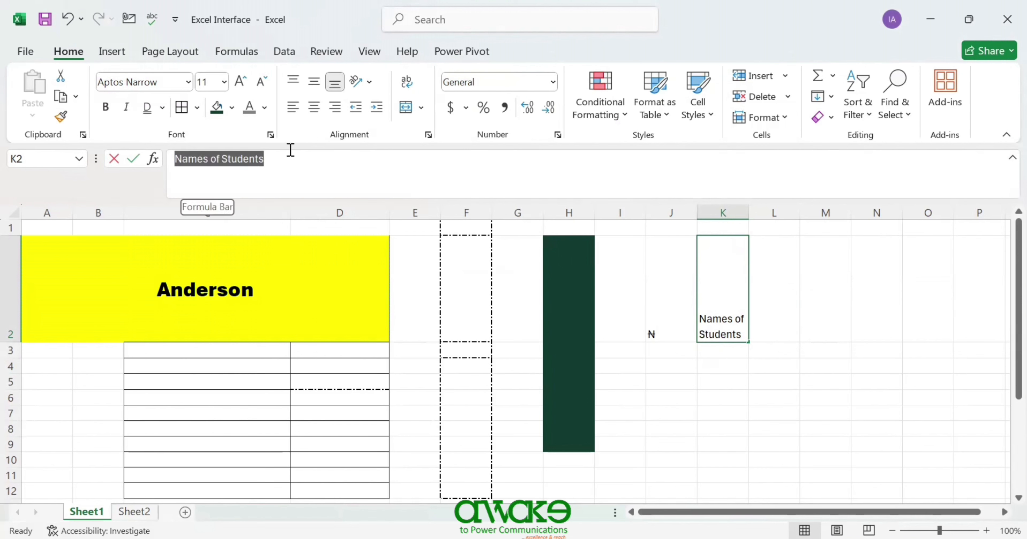
left_click(764, 329)
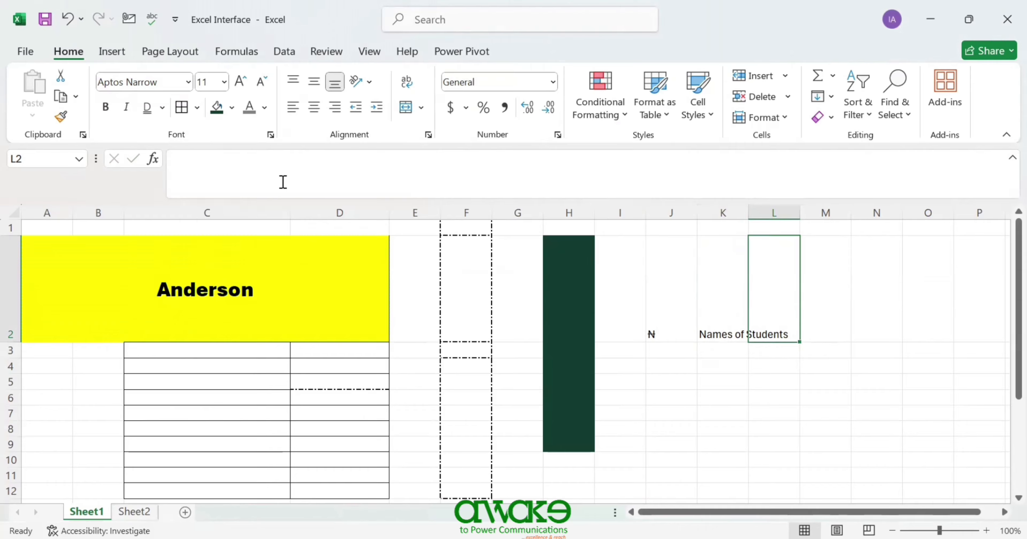
left_click(222, 176)
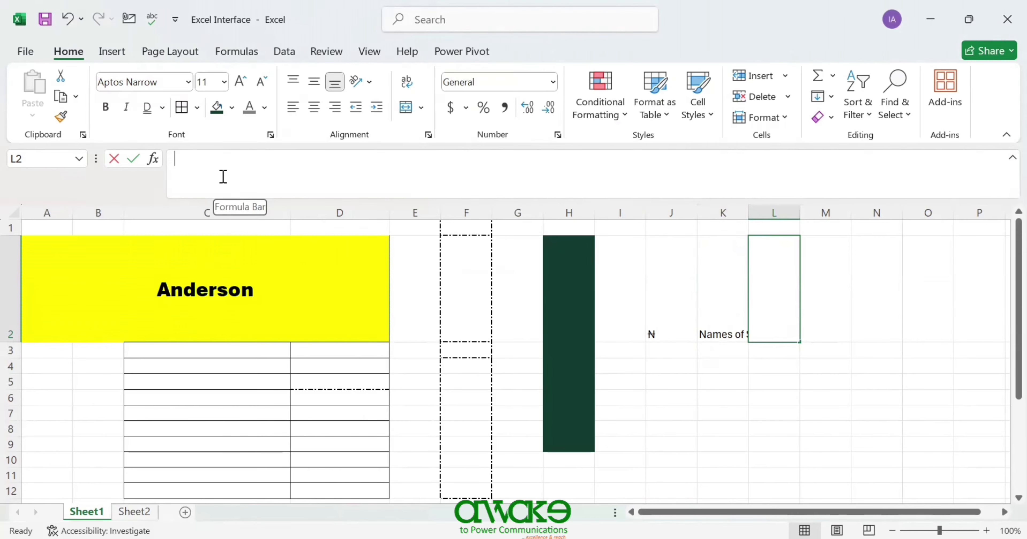
left_click(726, 332)
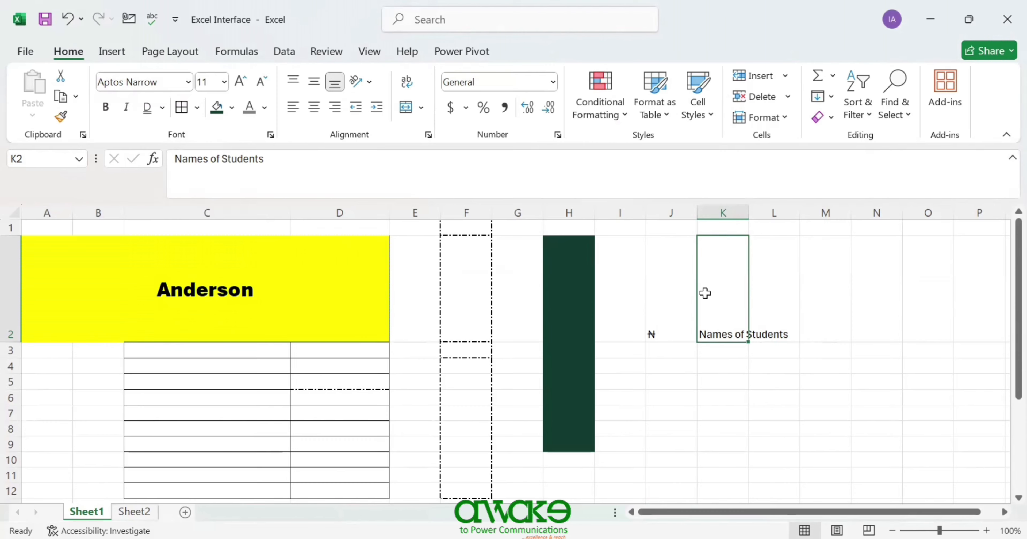
left_click(712, 204)
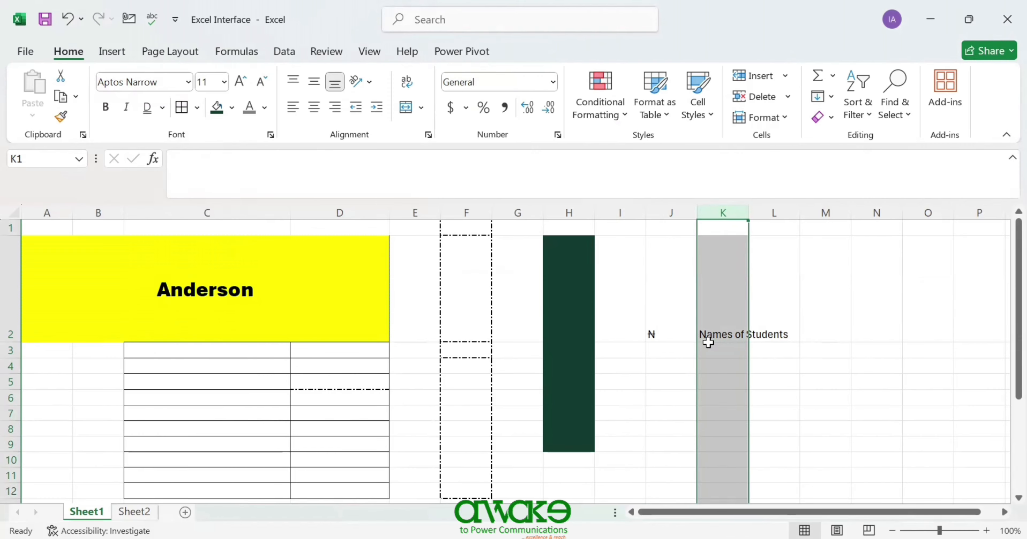
left_click(724, 294)
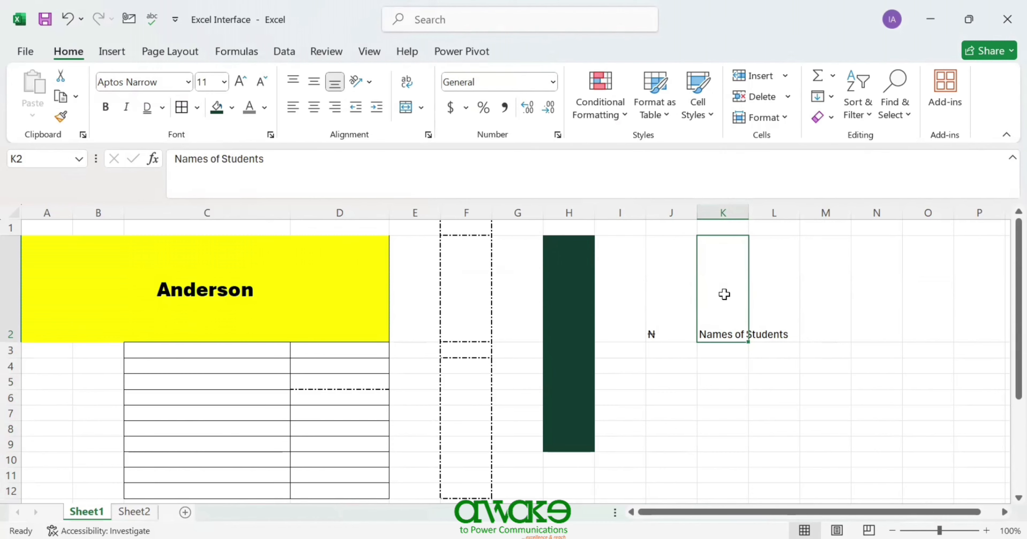
left_click(406, 88)
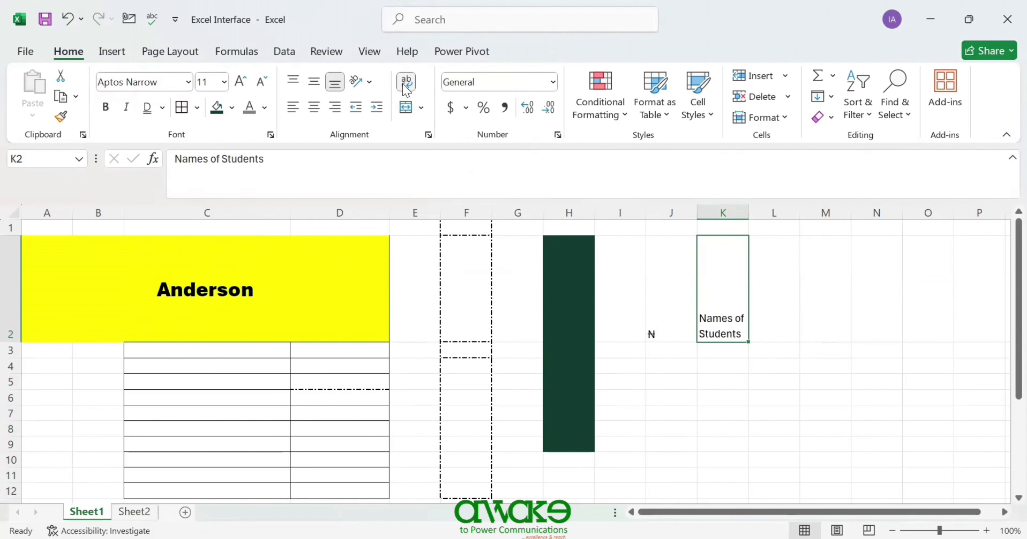
left_click(711, 351)
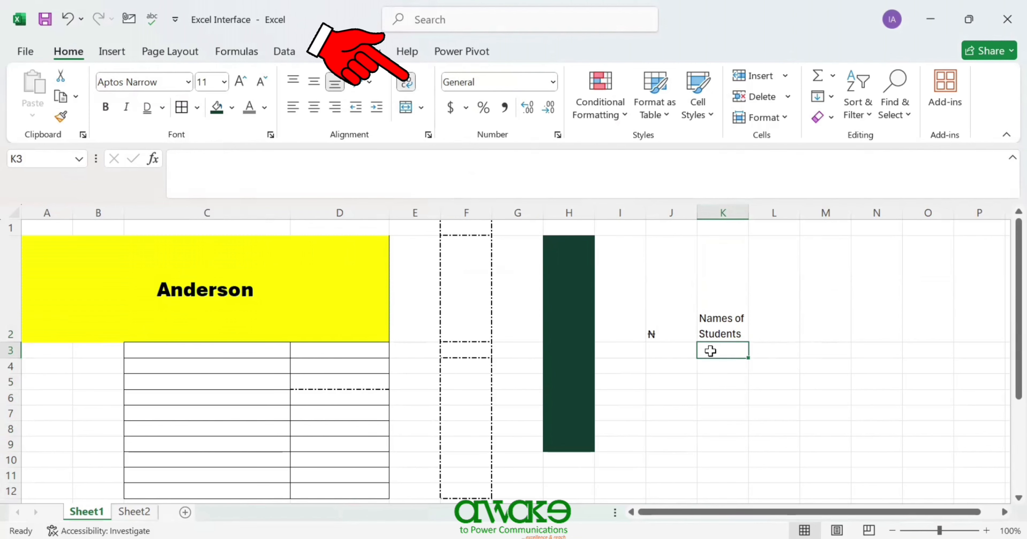
- Recheck the wrapped K2 heading, then move to Sheet2
left_click(746, 411)
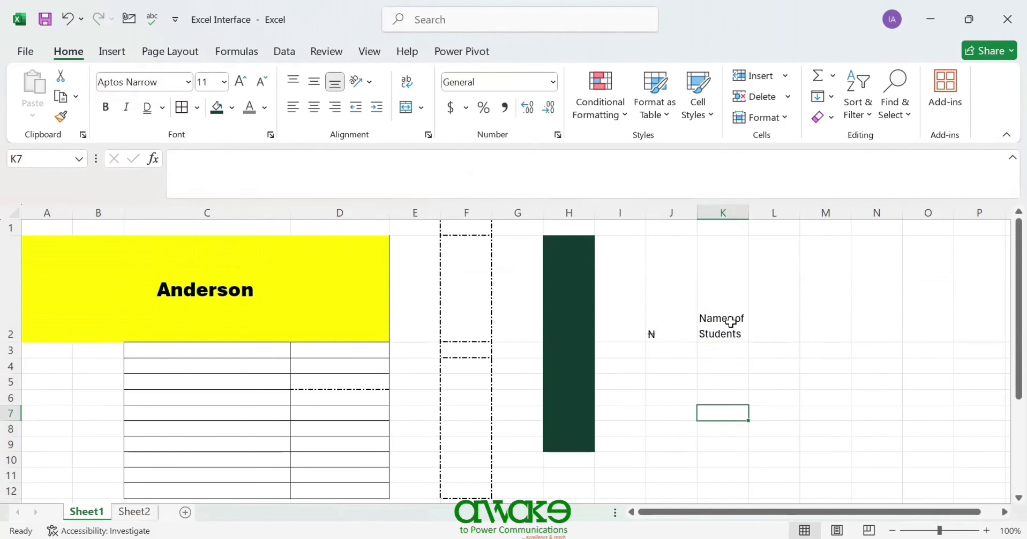
left_click(714, 309)
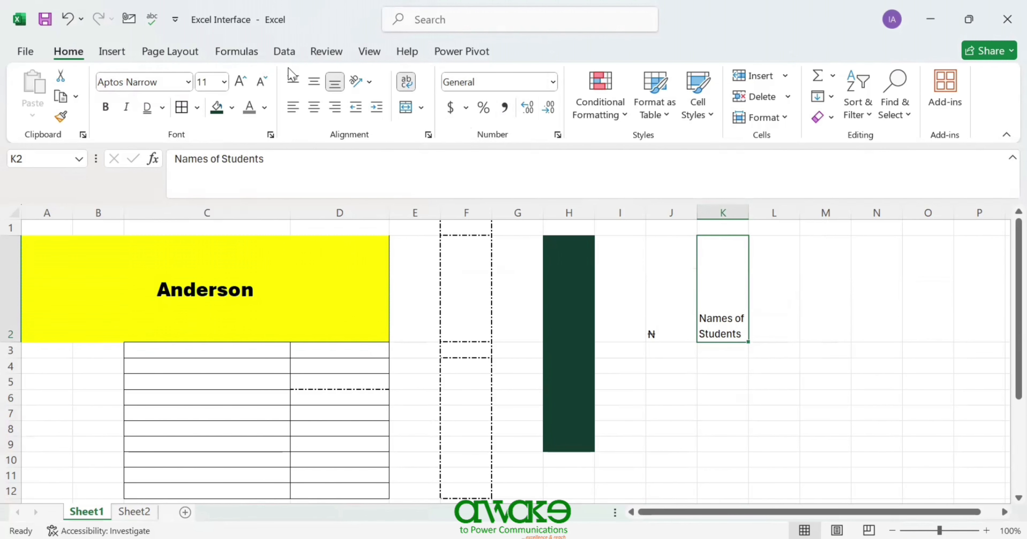
key("ctrl+Page_Down")
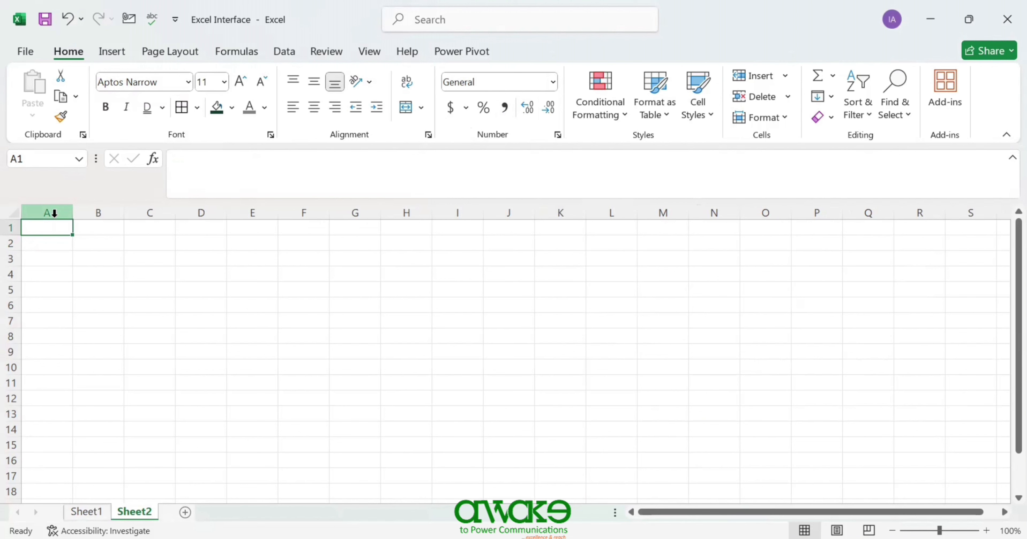
left_click(10, 227)
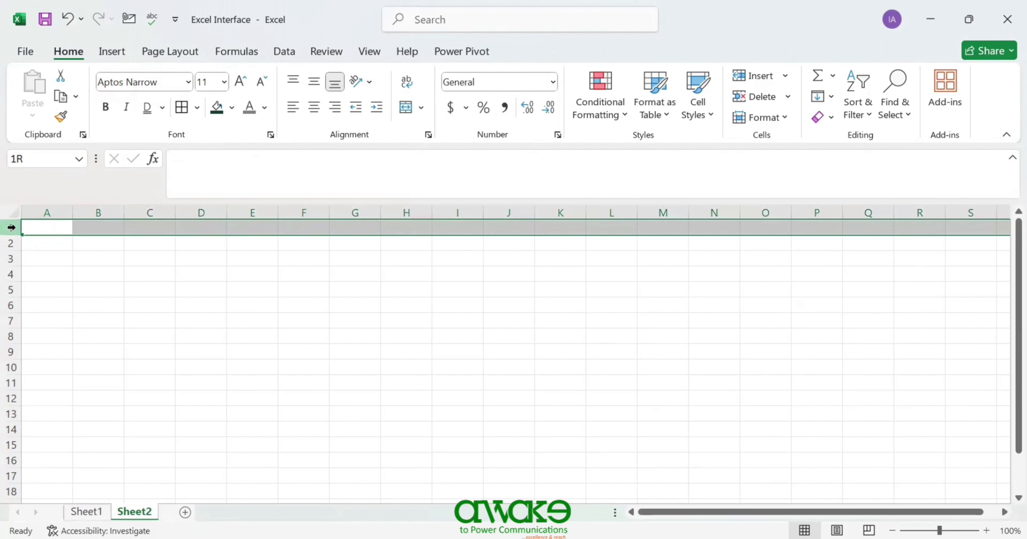
left_click(38, 212)
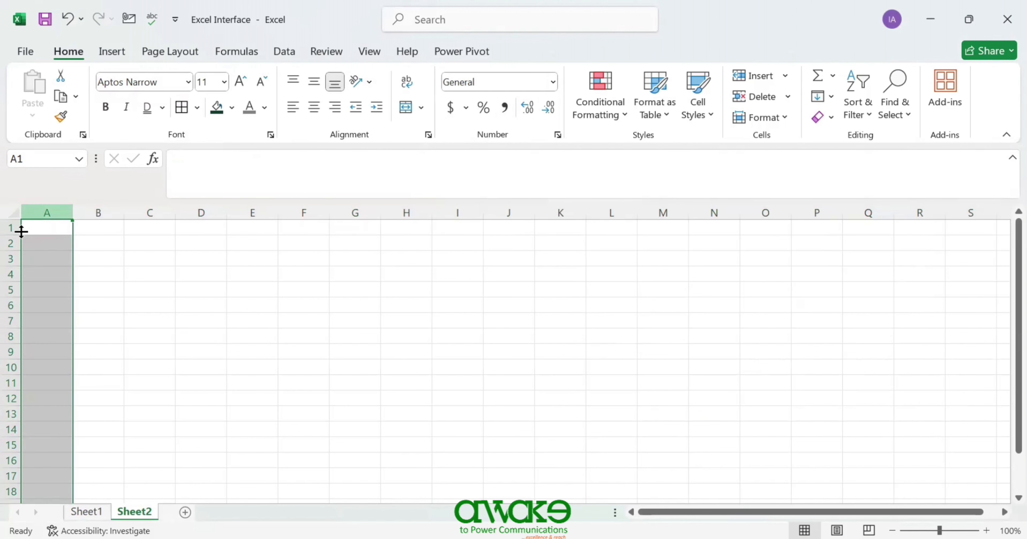
left_click(7, 230)
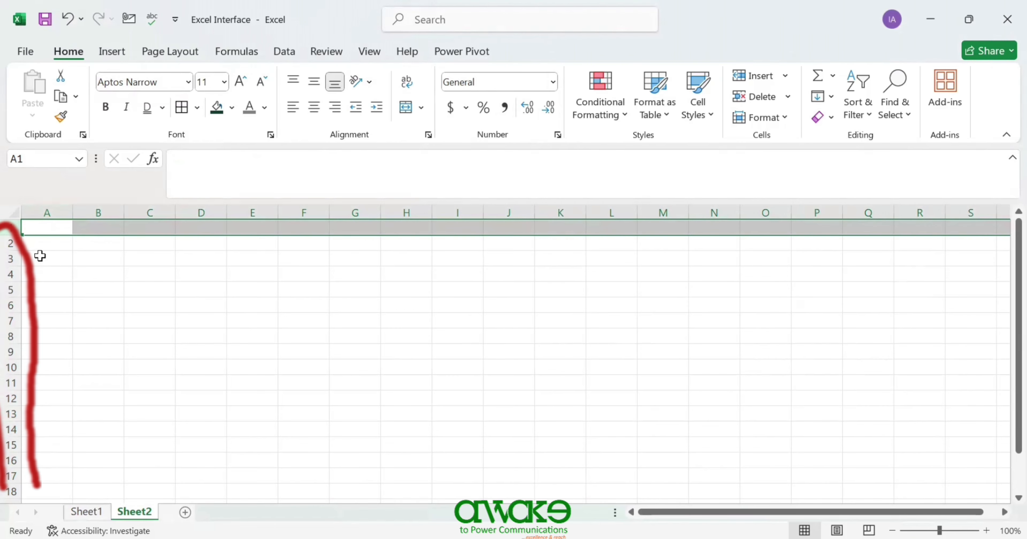
left_click(40, 208)
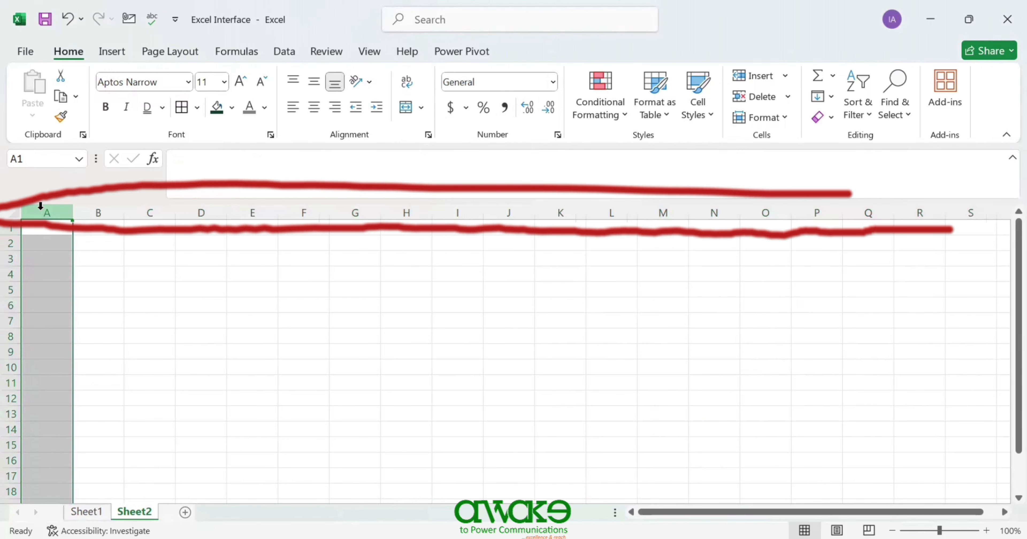
left_click(58, 232)
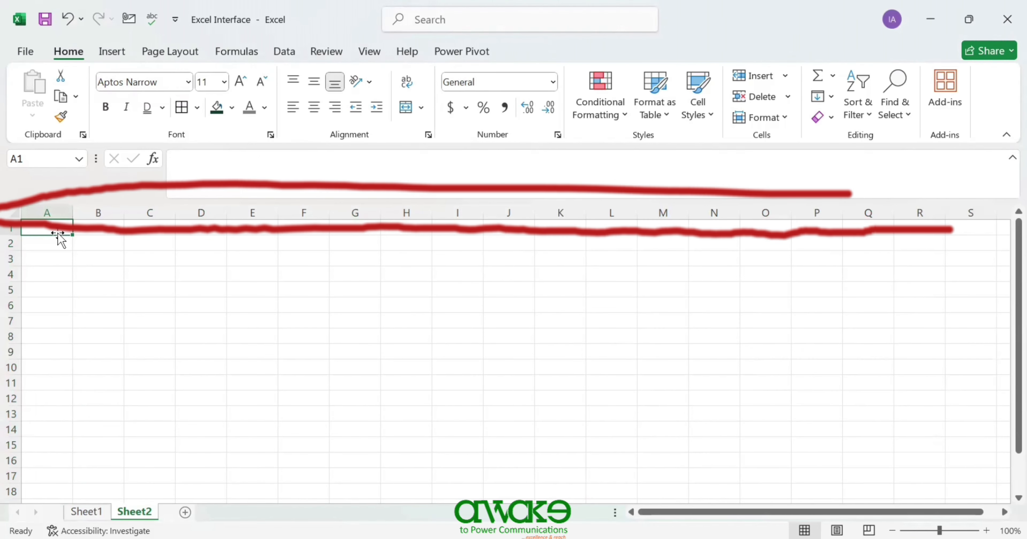
key("ctrl+Right")
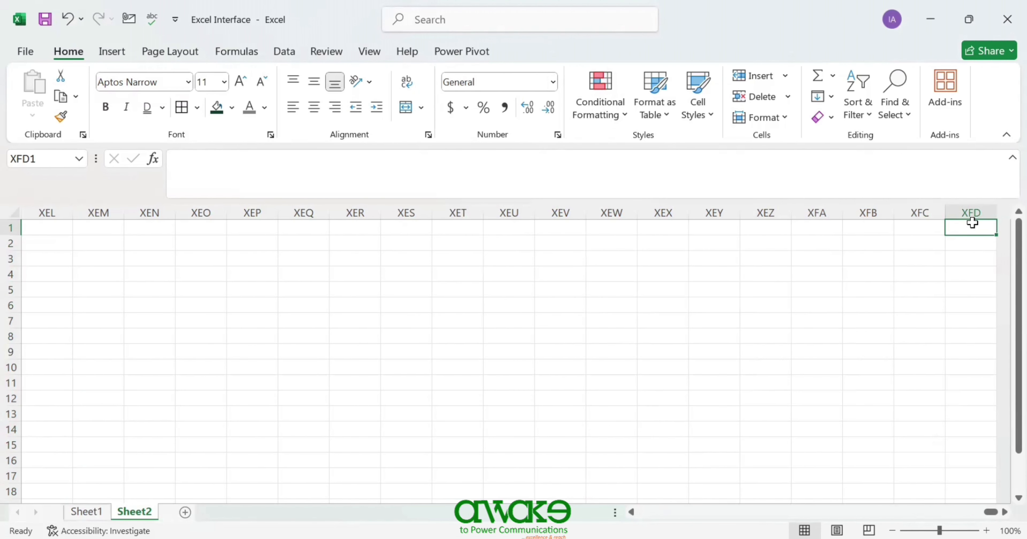
key("ctrl+Down")
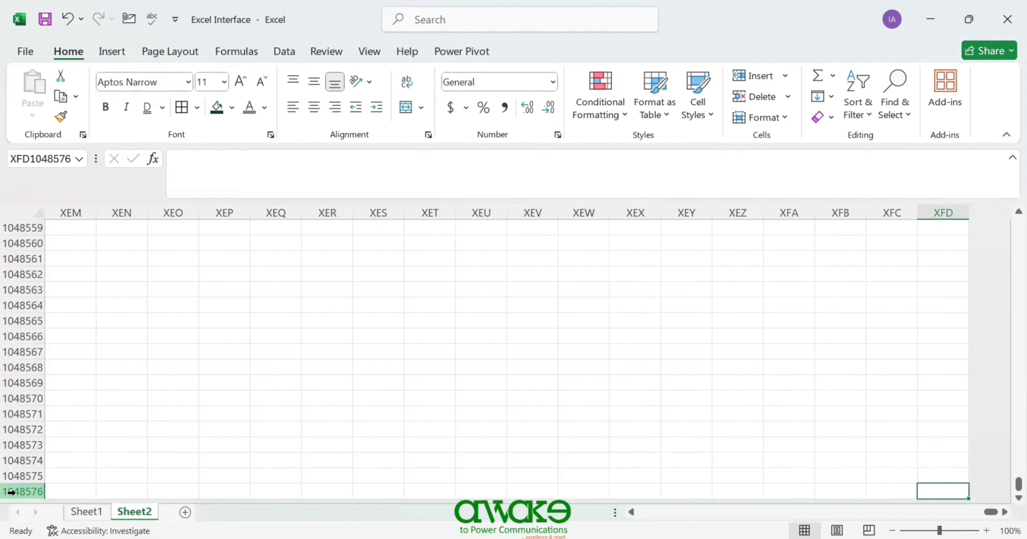
key("ctrl+Up")
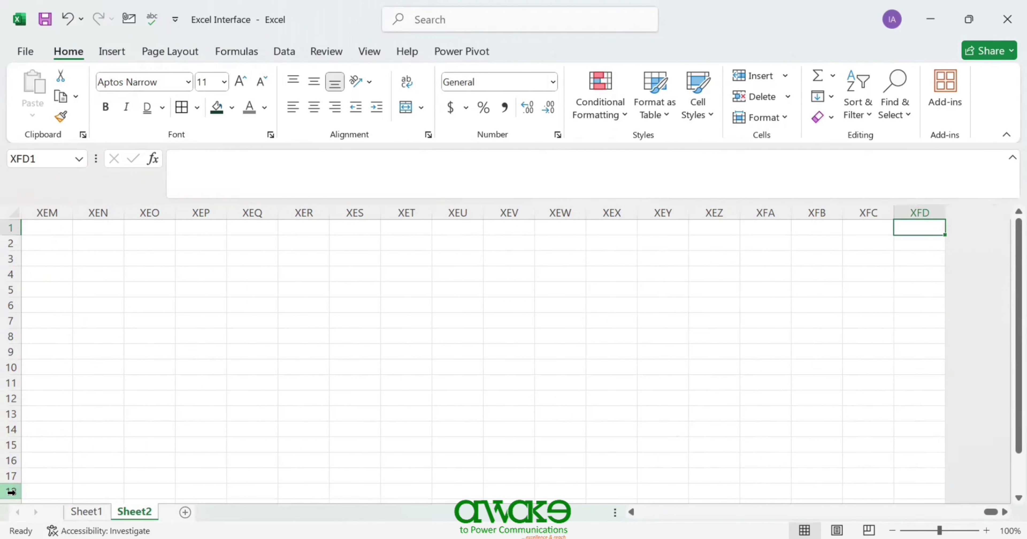
key("ctrl+Left")
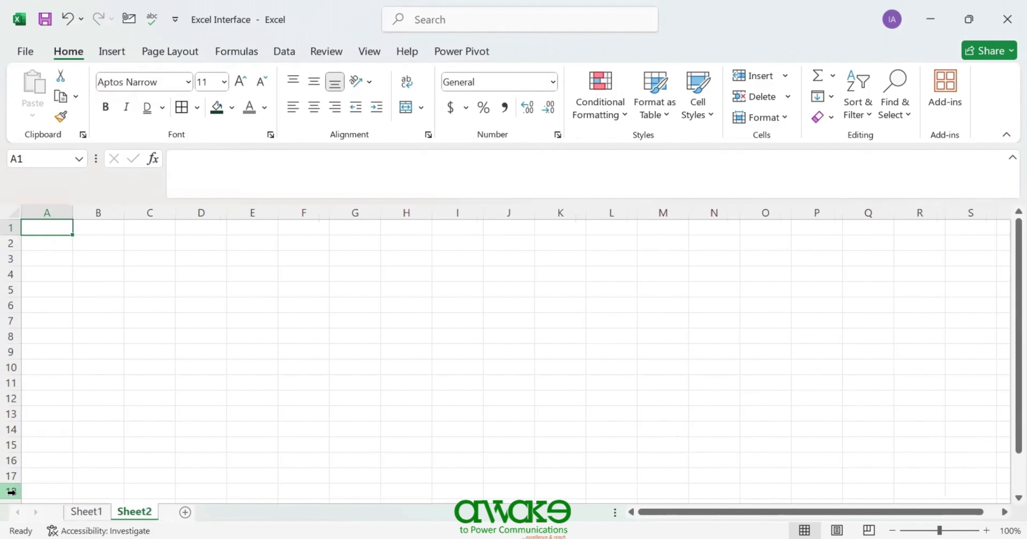
left_click(11, 228)
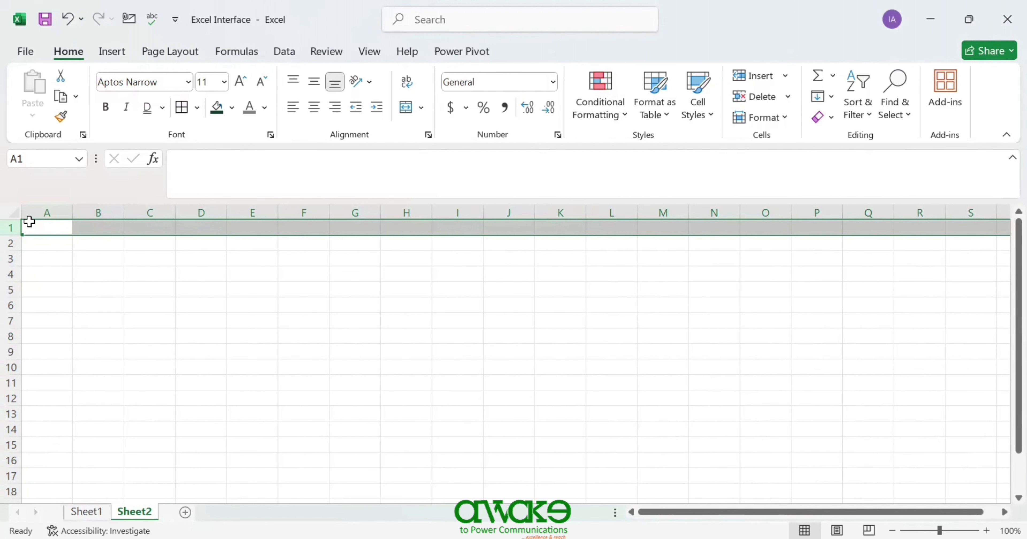
left_click(45, 208)
left_click(10, 227)
left_click(86, 211)
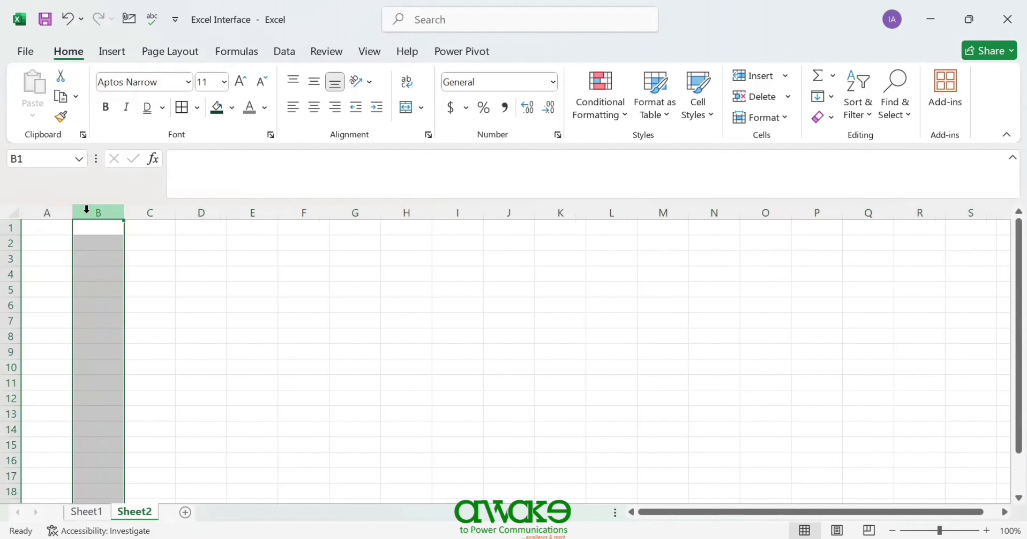
- Show the Number Format list for column B, scrolled down to Scientific and Text
left_click_drag(7, 235, 7, 234)
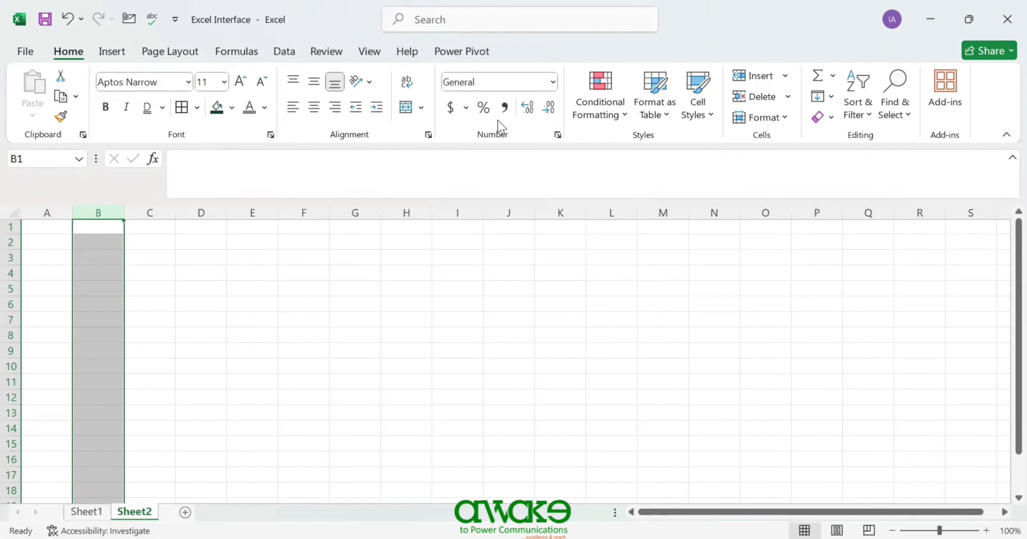
left_click(553, 83)
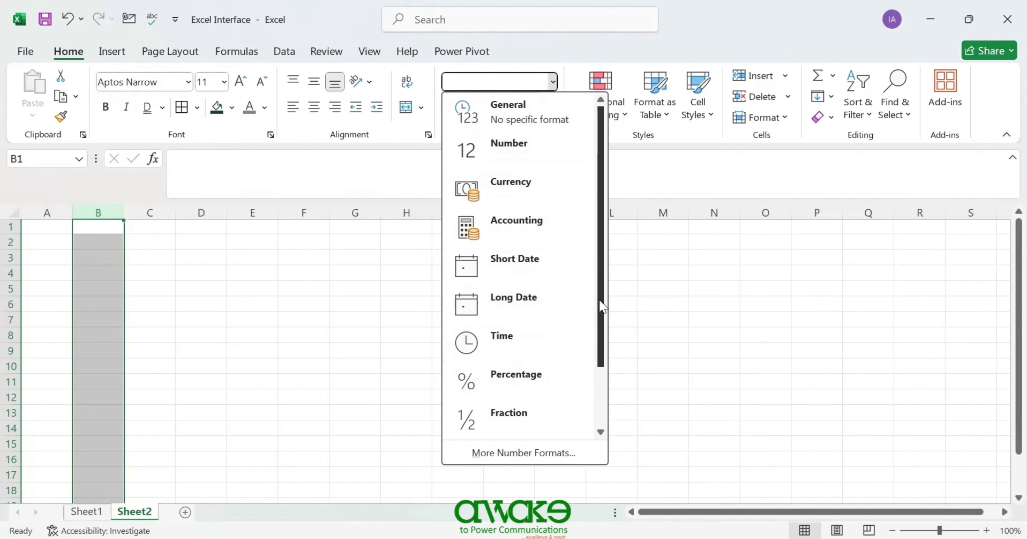
left_click_drag(601, 304, 602, 426)
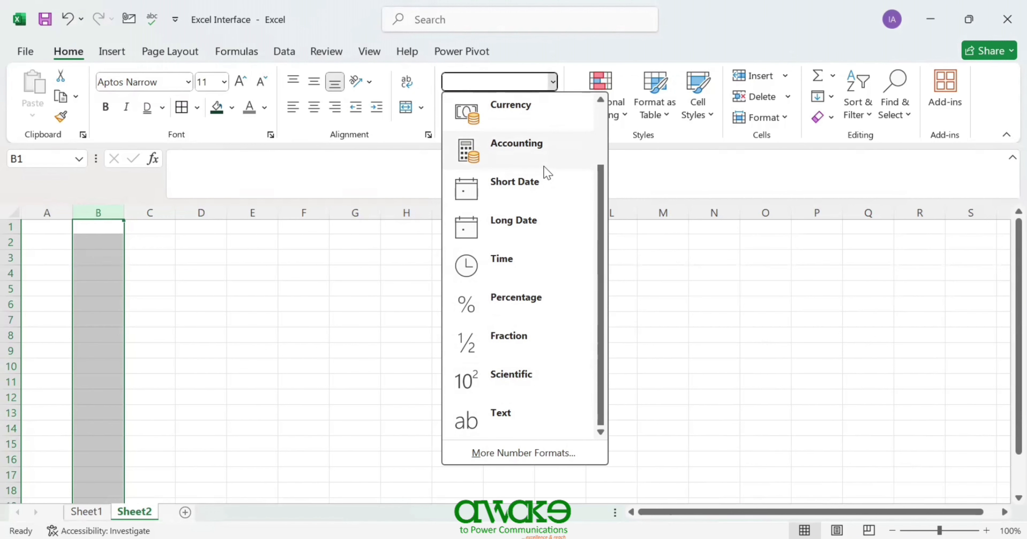
- In More Number Formats, compare Number and Currency, keeping the dollar symbol
left_click(533, 458)
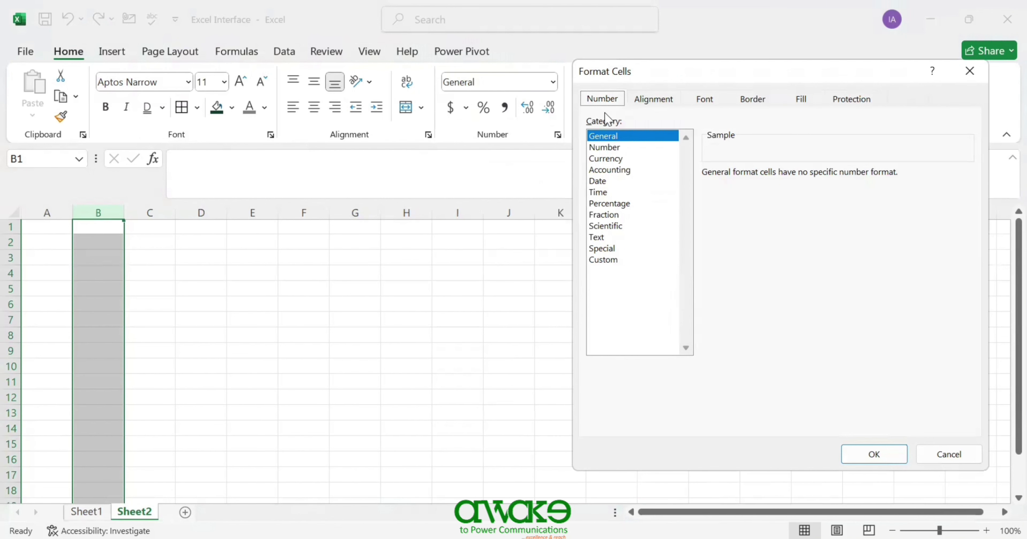
left_click(604, 147)
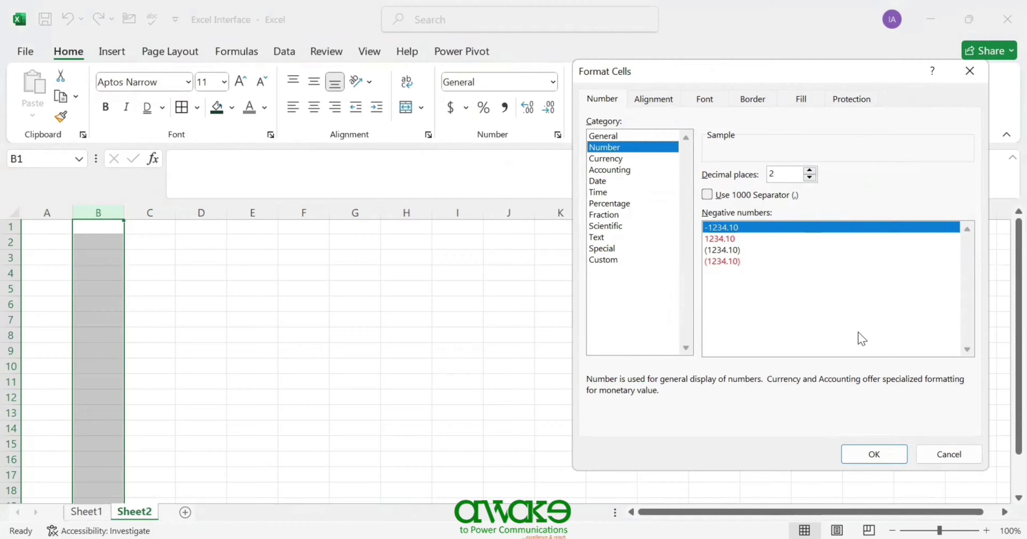
left_click(607, 161)
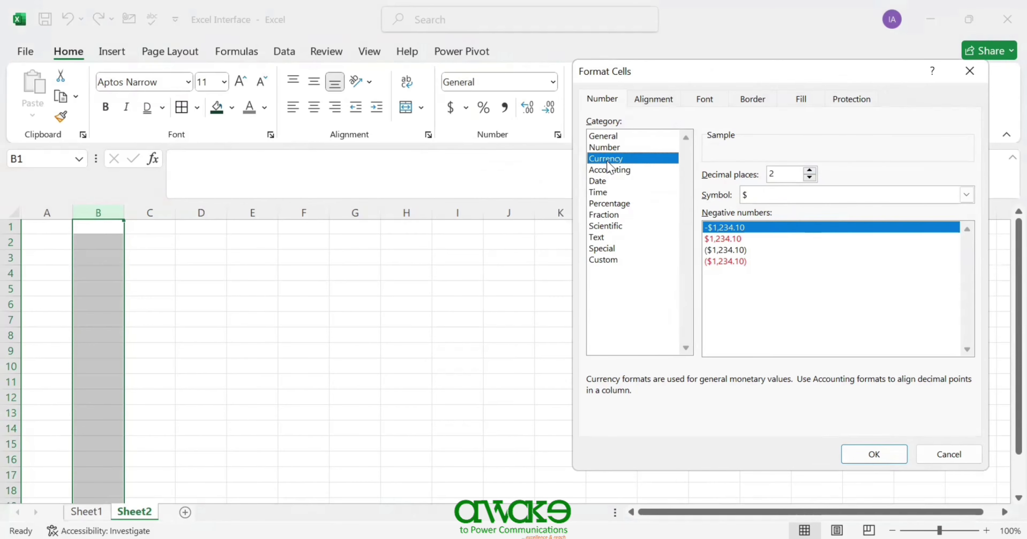
left_click(967, 199)
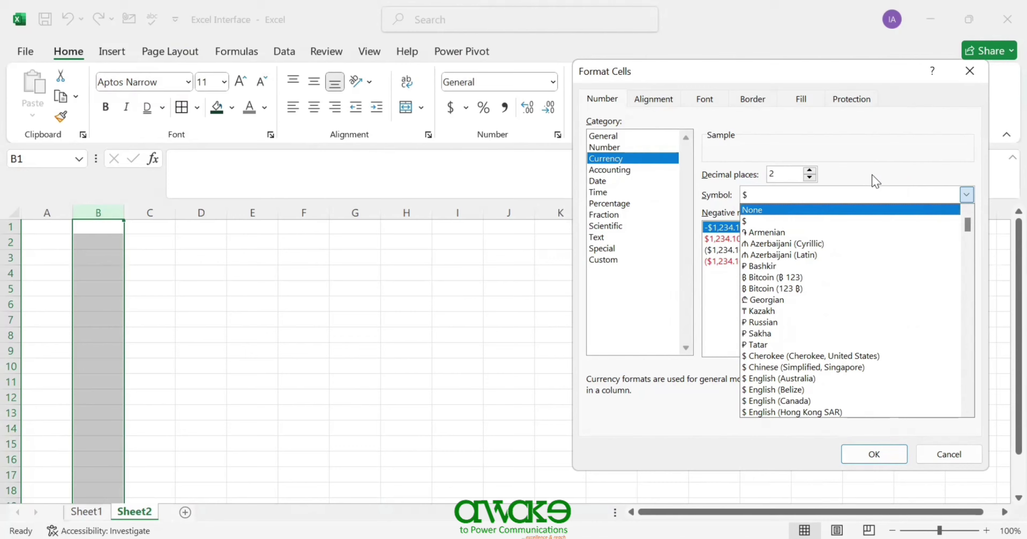
left_click(750, 195)
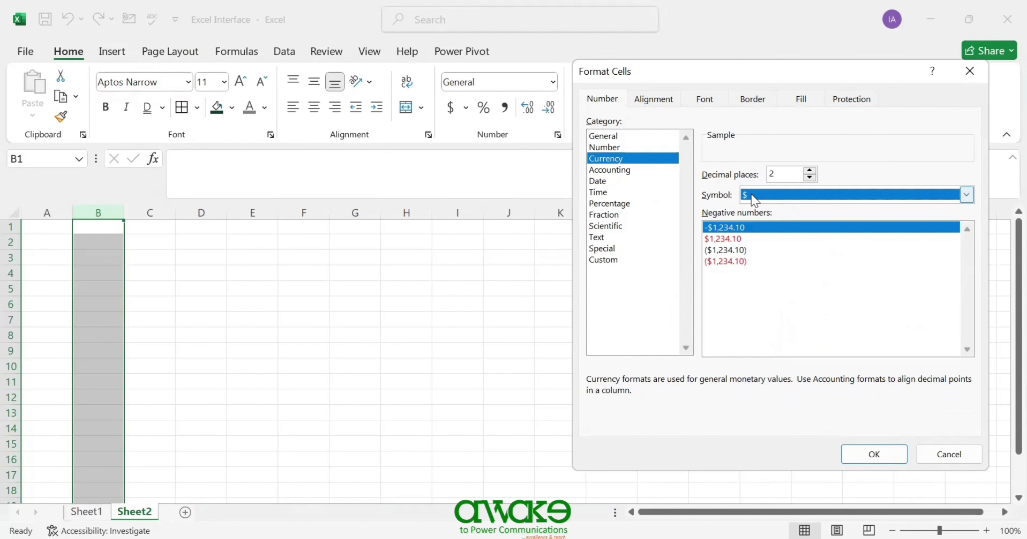
- Review the Accounting symbol list, then the Date formats
left_click(614, 173)
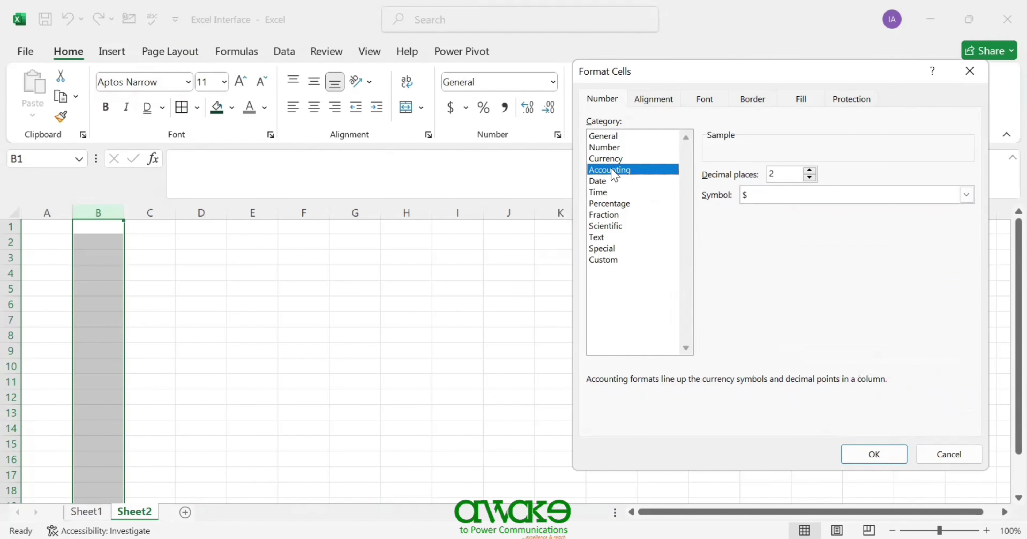
left_click(967, 199)
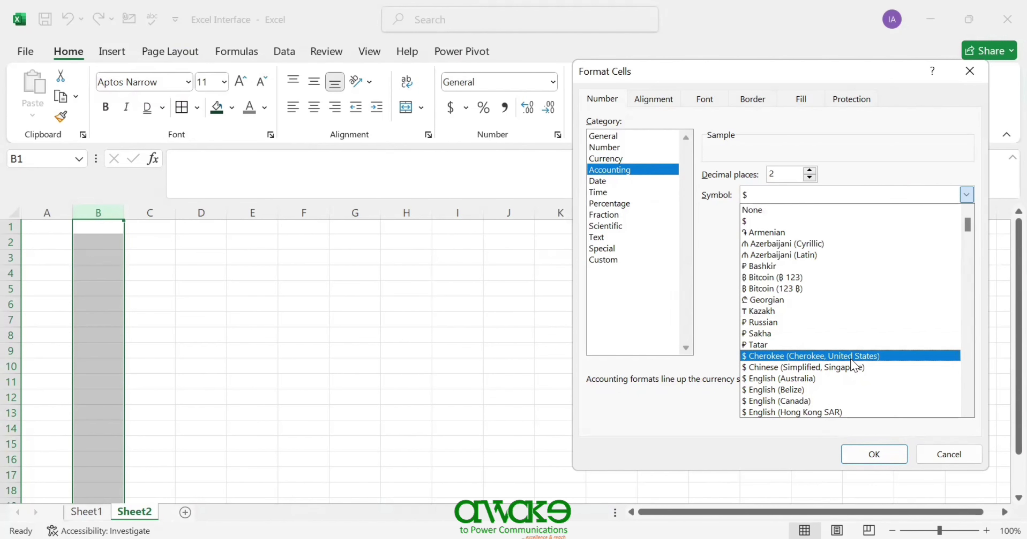
left_click(610, 193)
left_click(610, 181)
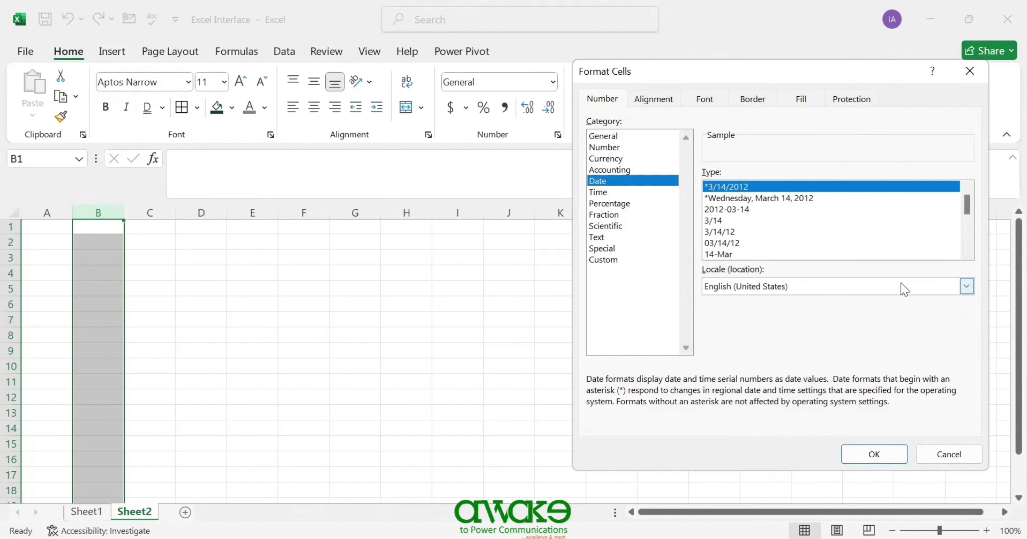
- Set the date locale to English (United Kingdom) and browse Time, Percentage, Fraction, Scientific
left_click(967, 287)
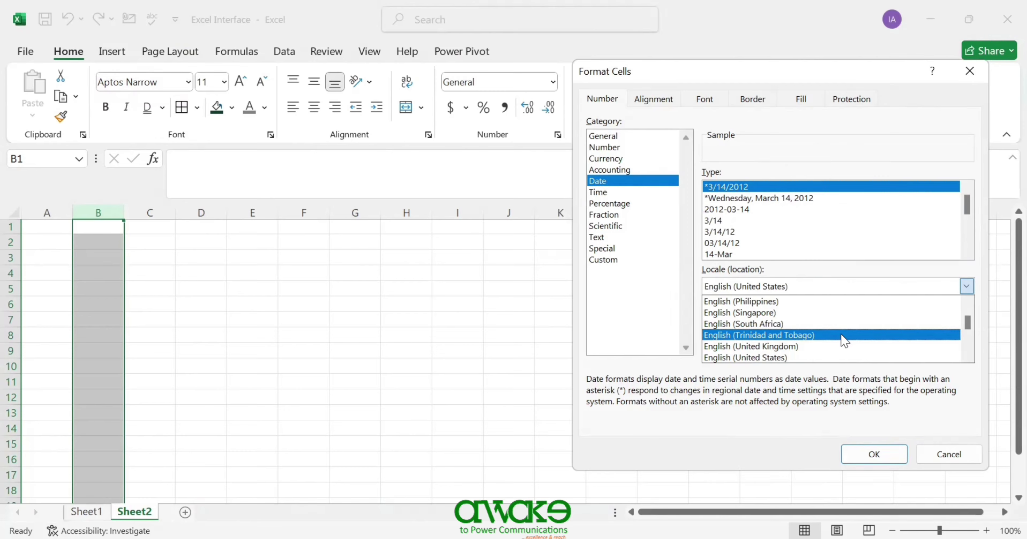
left_click(837, 347)
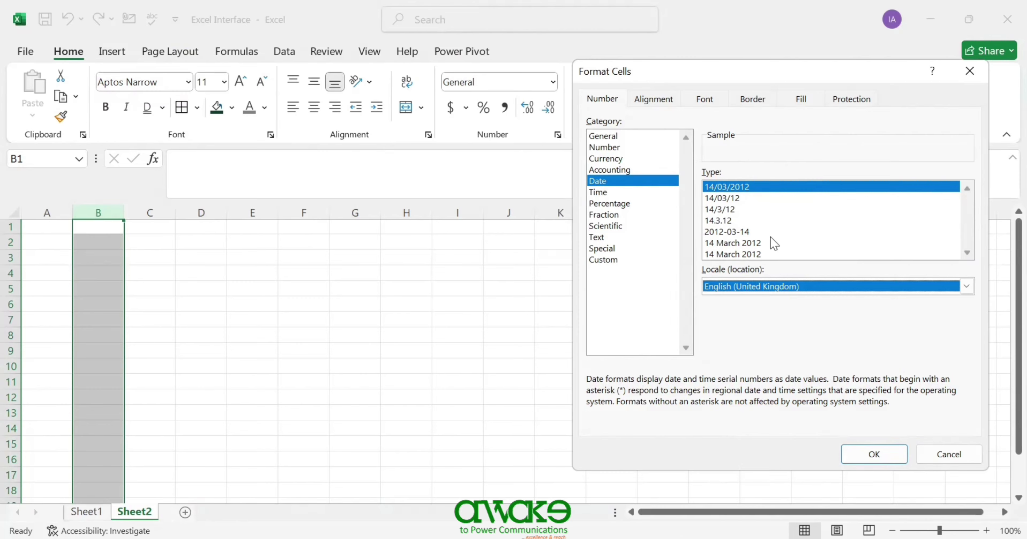
left_click(602, 193)
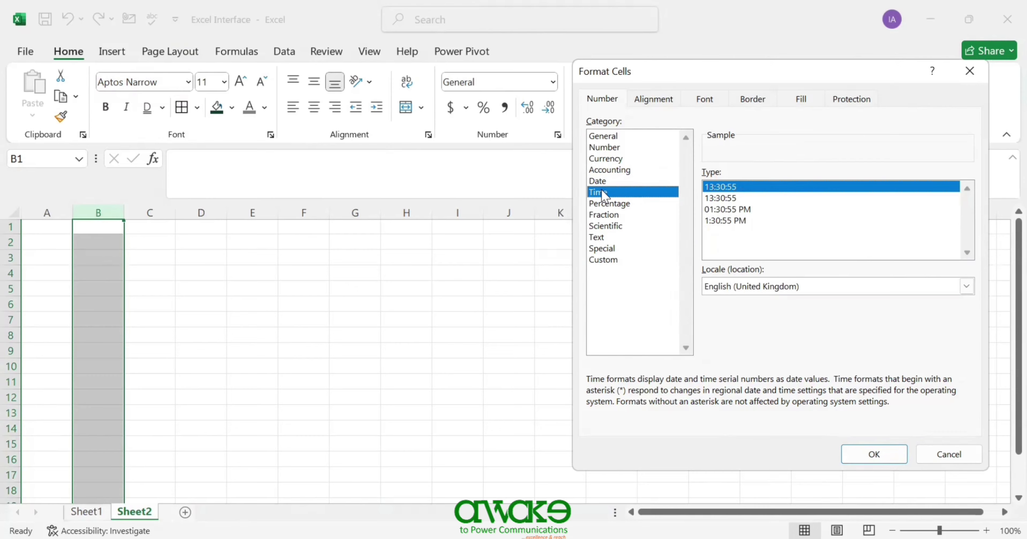
left_click(601, 204)
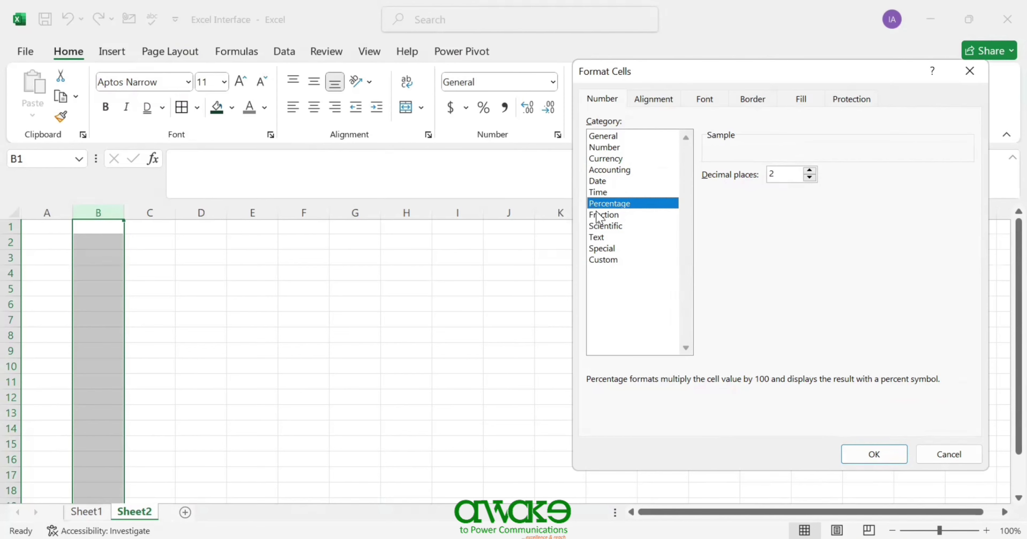
left_click(598, 216)
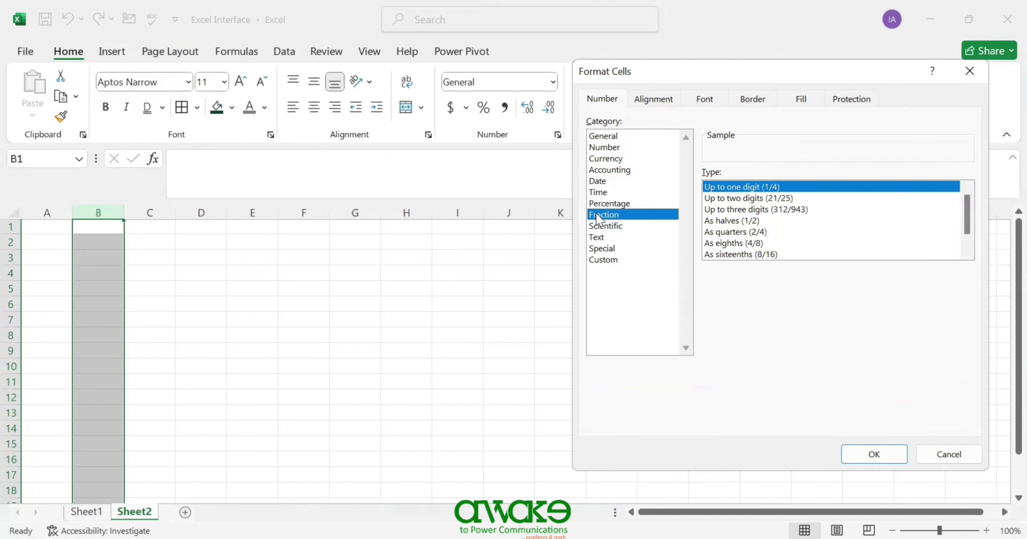
left_click(604, 226)
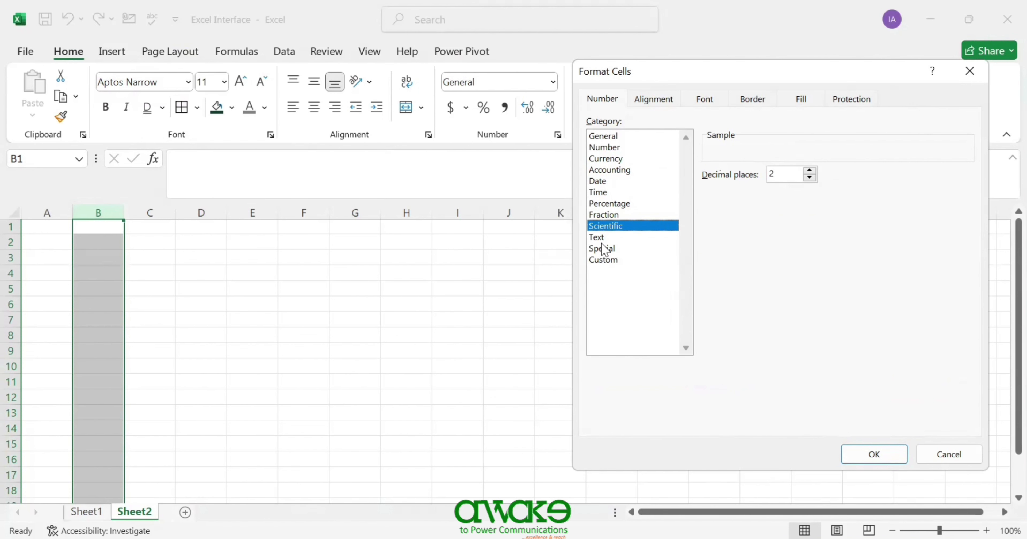
- Browse Text, Special and Custom formats, then close Format Cells without applying anything
left_click(604, 248)
key("Up")
left_click(608, 250)
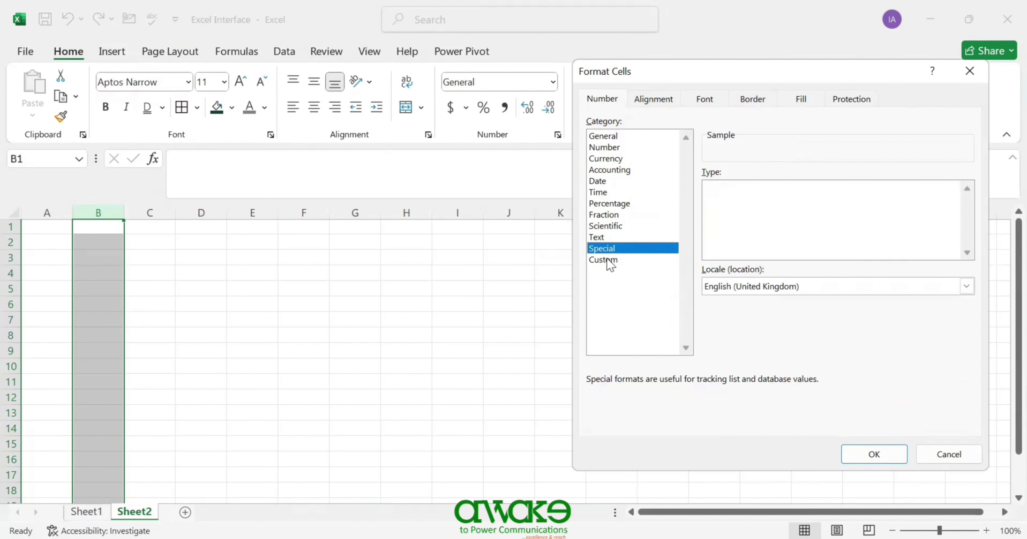
left_click(609, 261)
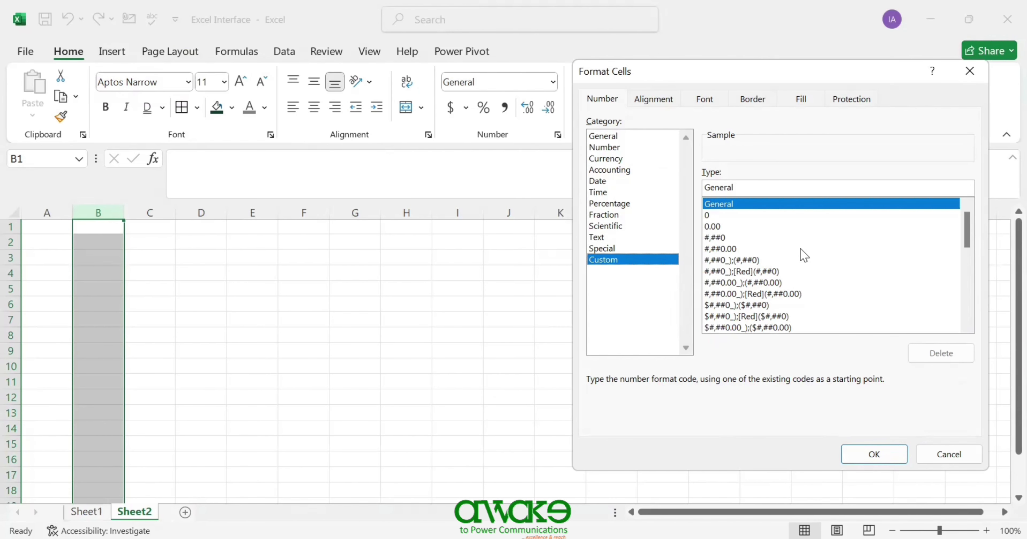
key("Escape")
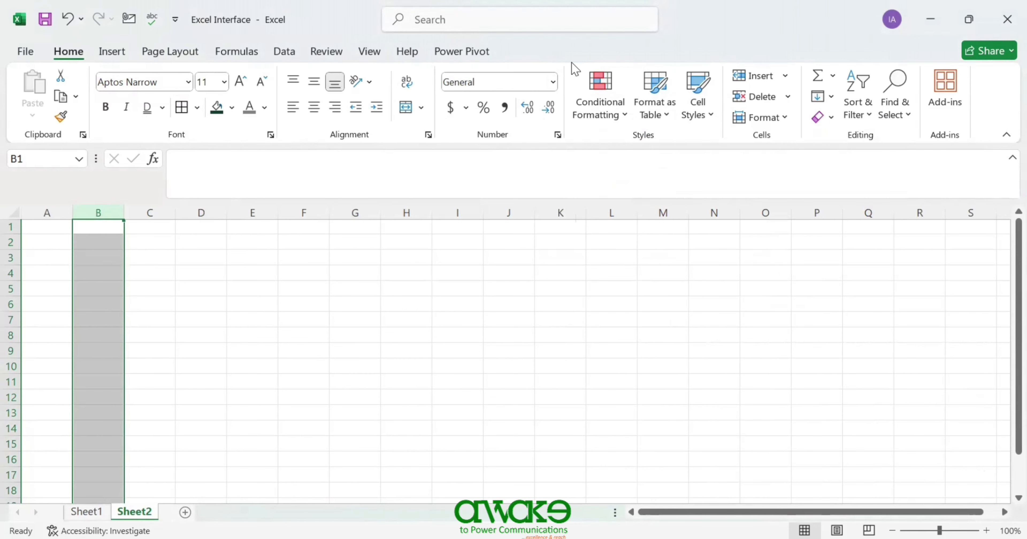
left_click(467, 108)
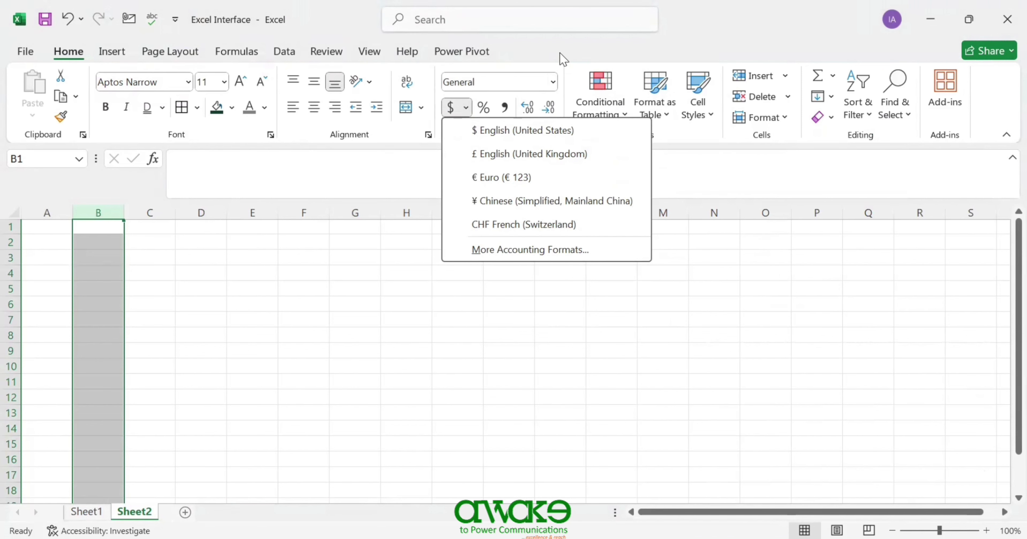
left_click(548, 94)
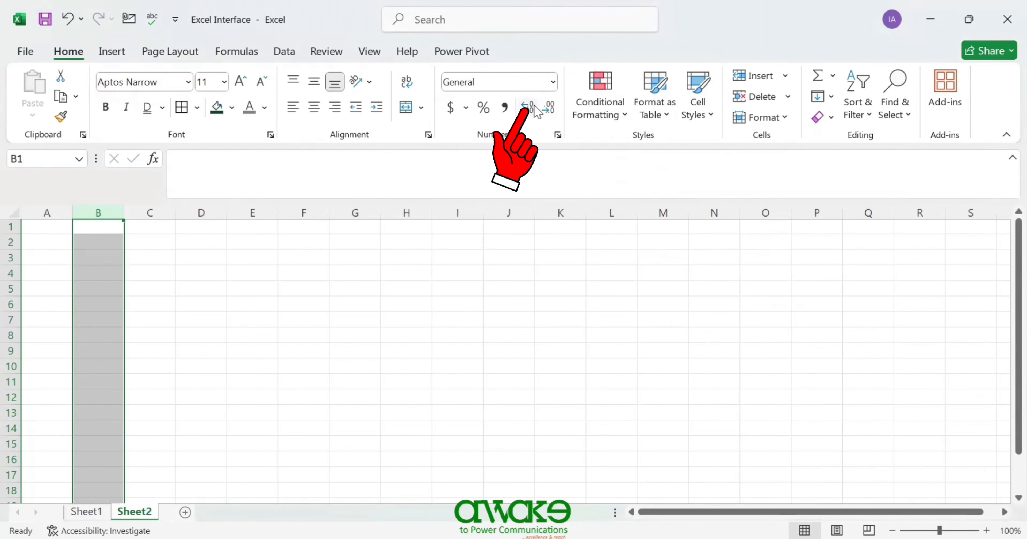
left_click(85, 235)
left_click(81, 228)
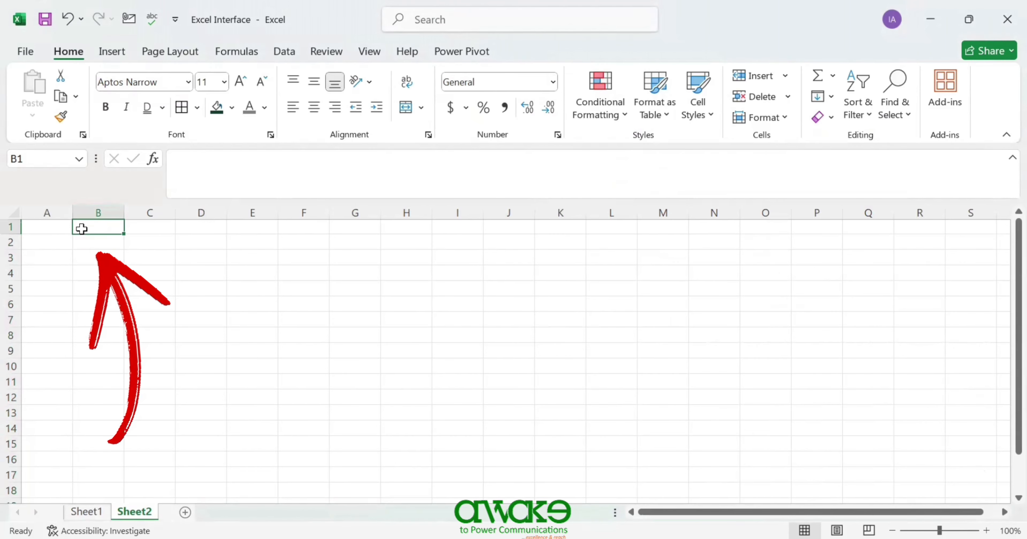
- Enter 98 in B1, add two decimal places, then remove both to show 98
type("98")
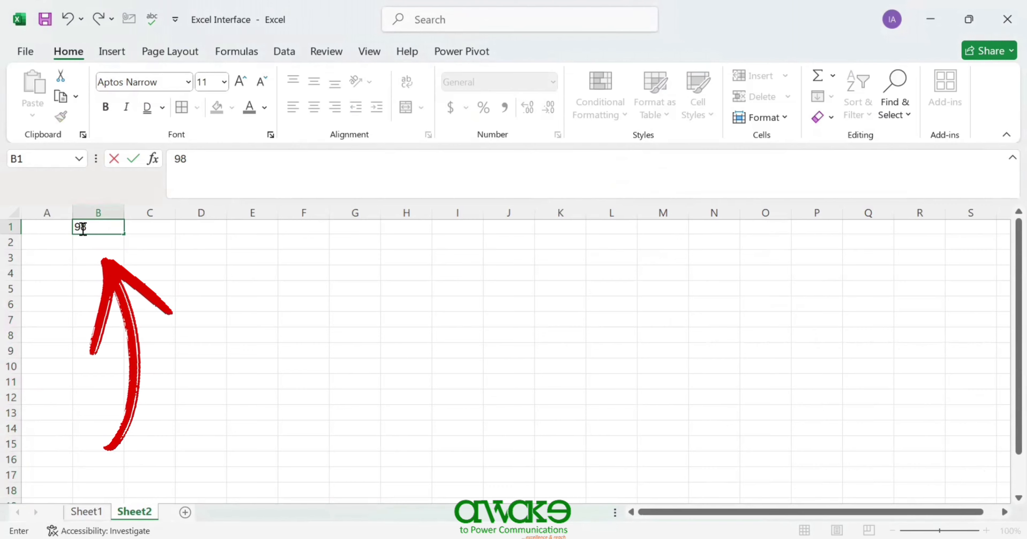
key("Return")
left_click(112, 229)
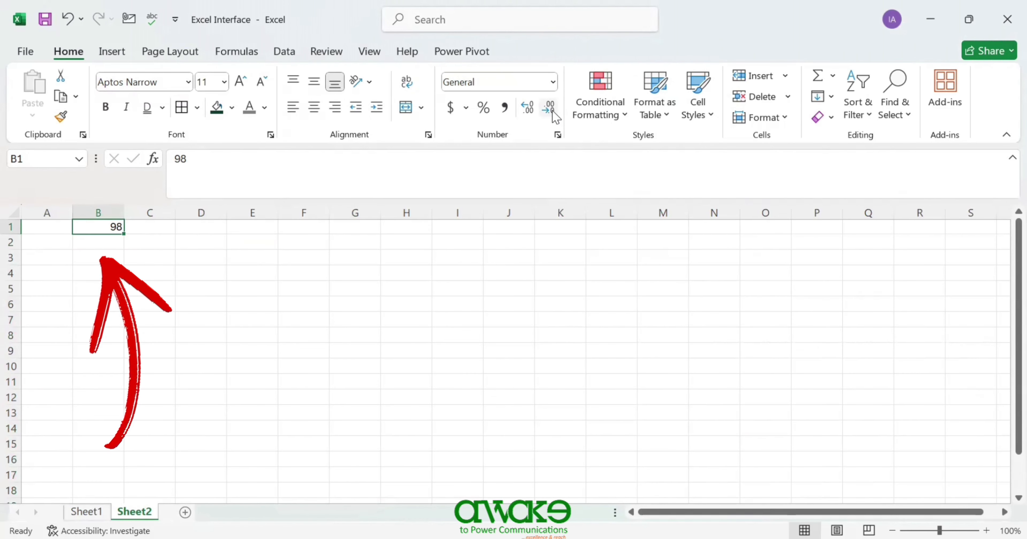
left_click(524, 105)
left_click(525, 108)
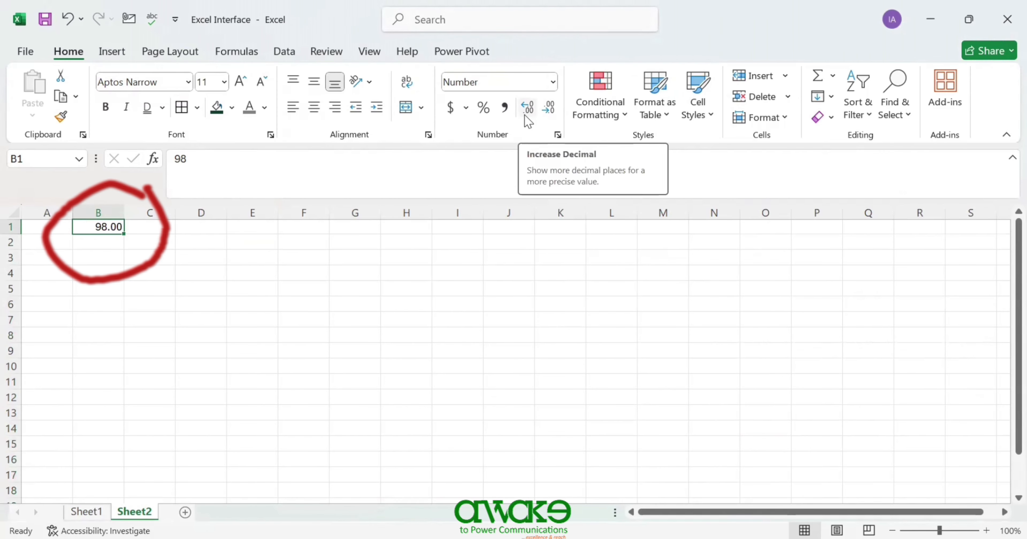
left_click(556, 111)
left_click(557, 111)
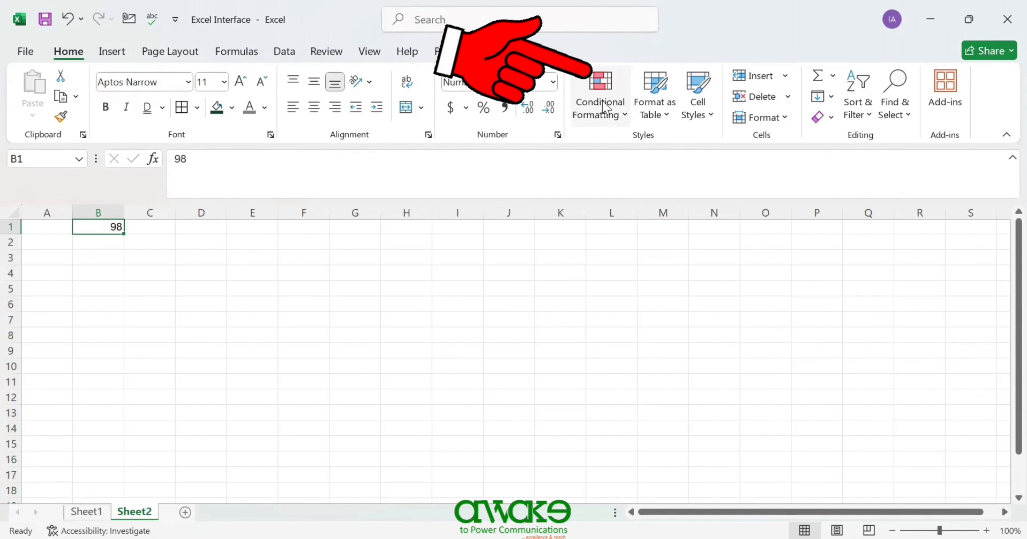
- Show Conditional Formatting's Highlight Cells Rules choices for cell B1
left_click(622, 117)
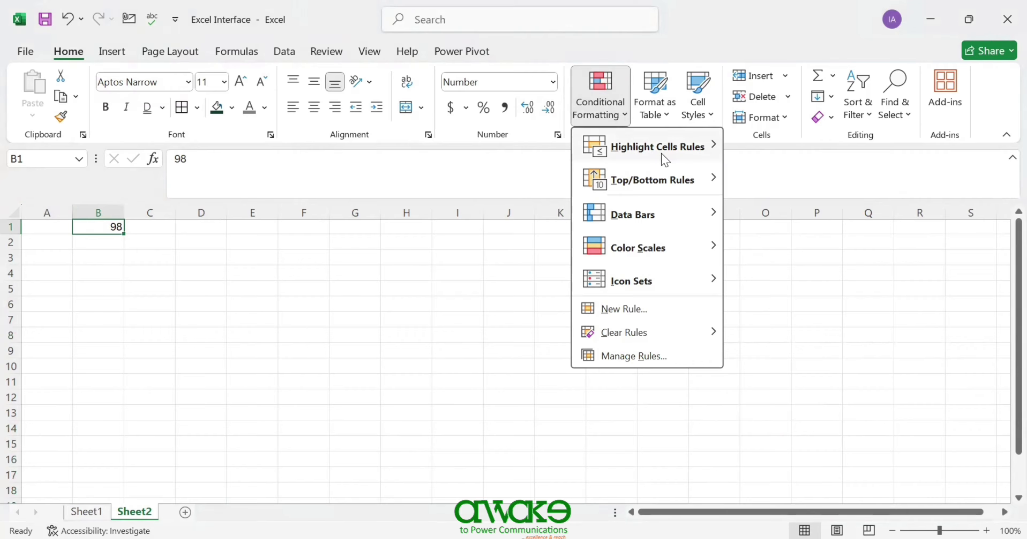
mouse_move(665, 160)
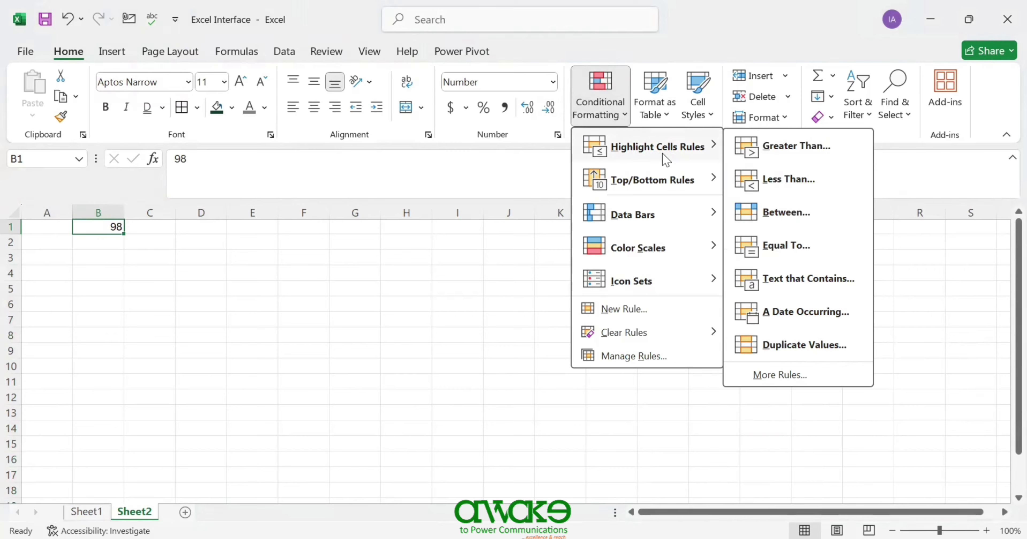
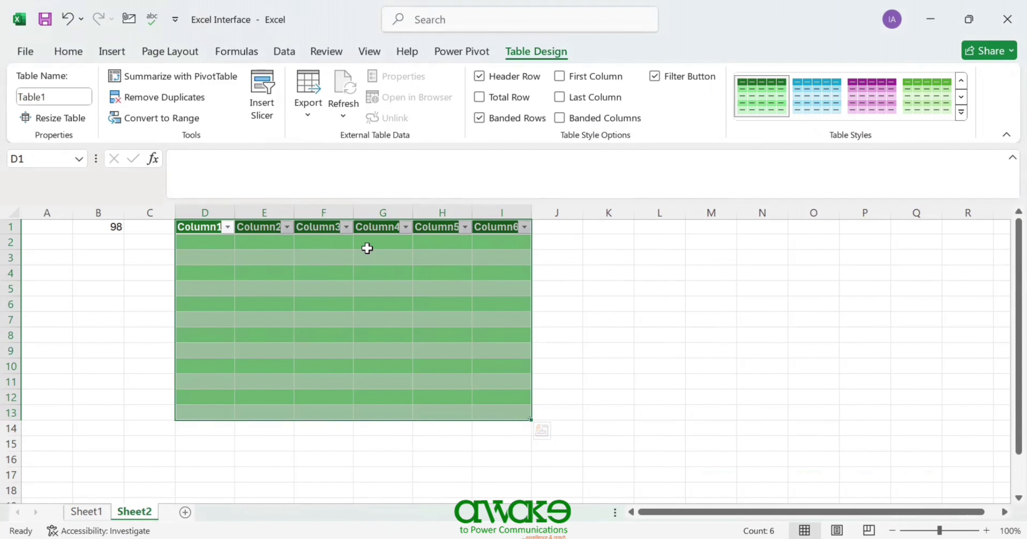
- Select K4 on Sheet2, cancel the Create Table prompt, and glance at Cell Styles
left_click(612, 275)
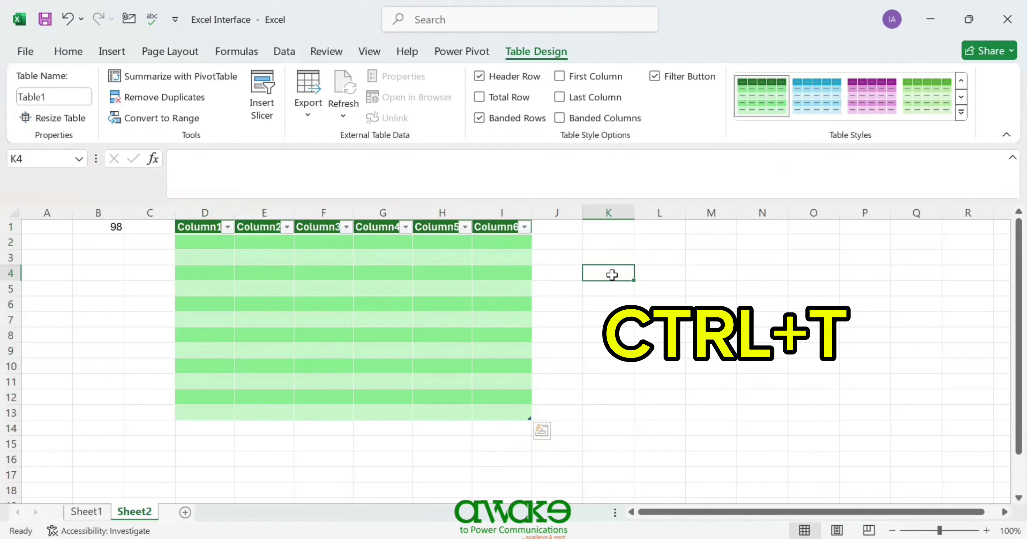
key("ctrl+t")
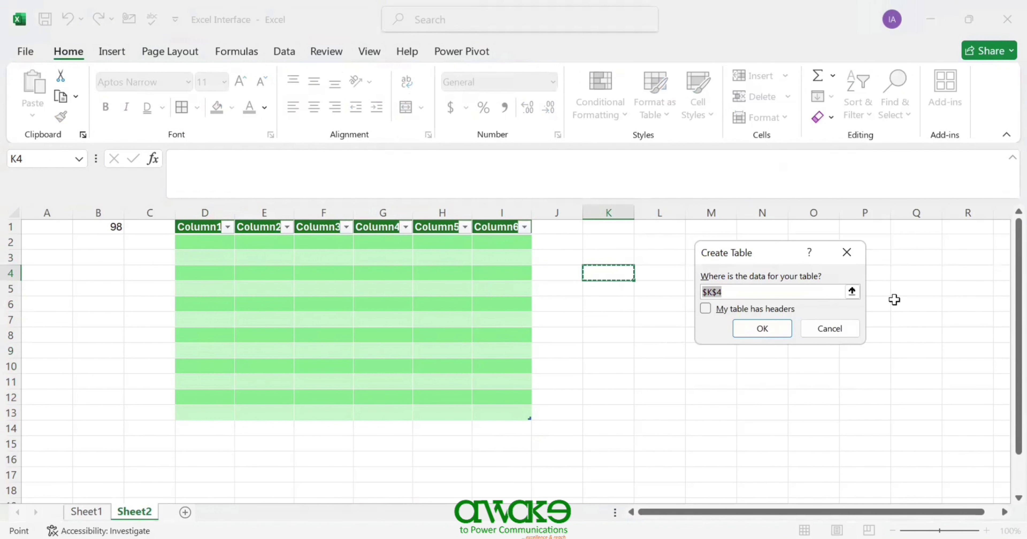
left_click(856, 255)
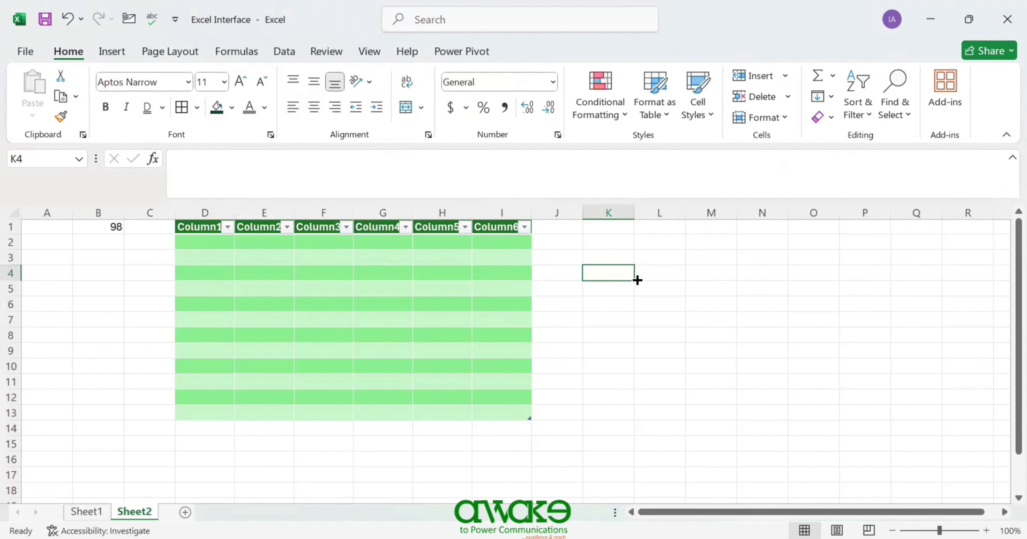
left_click(698, 107)
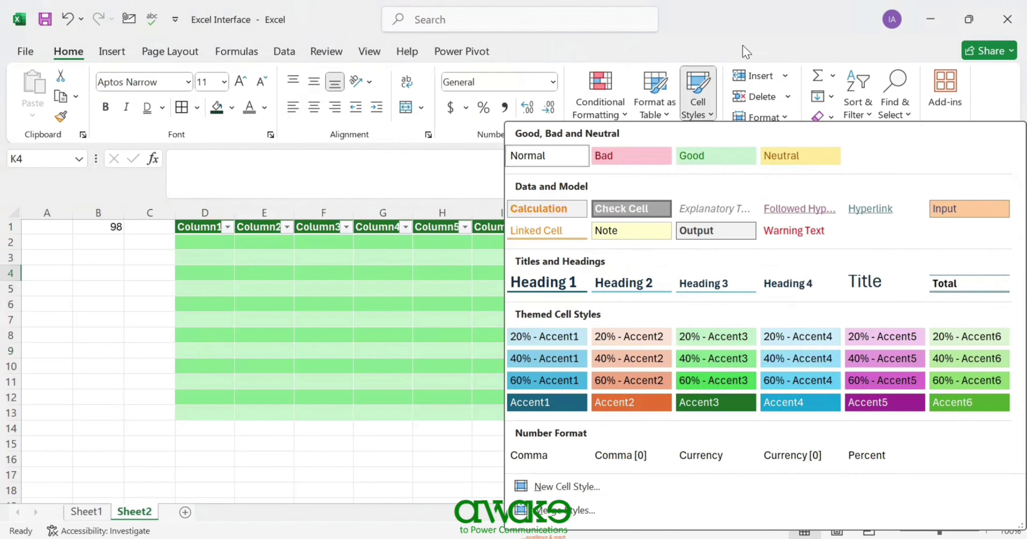
left_click(742, 46)
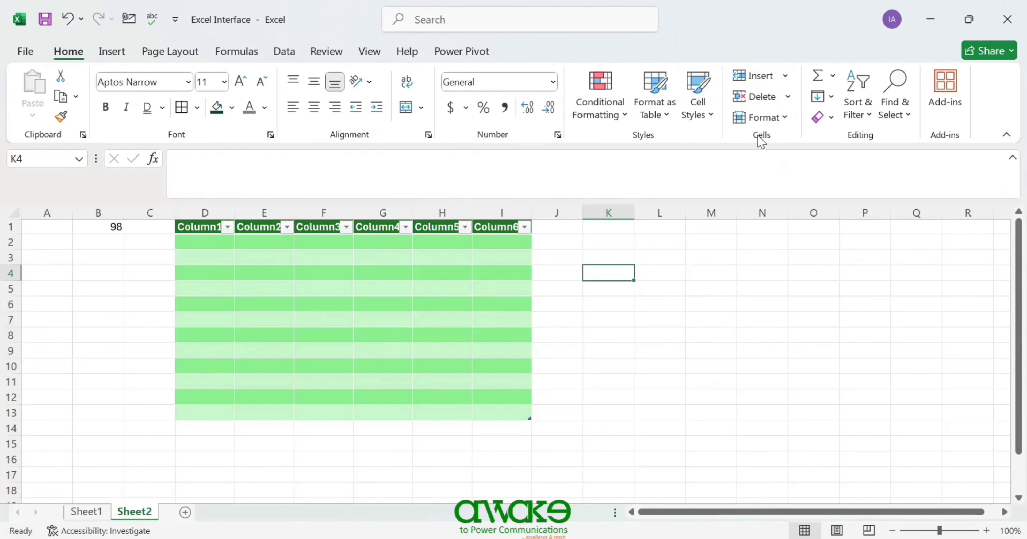
- Insert a blank cell at K4, shifting neighbouring cells to the right
left_click(785, 76)
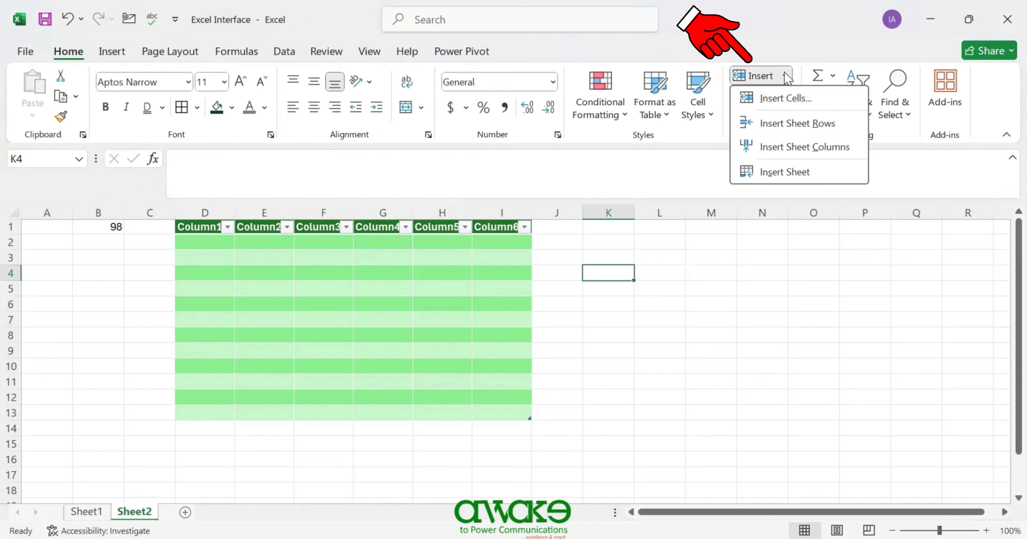
left_click(786, 98)
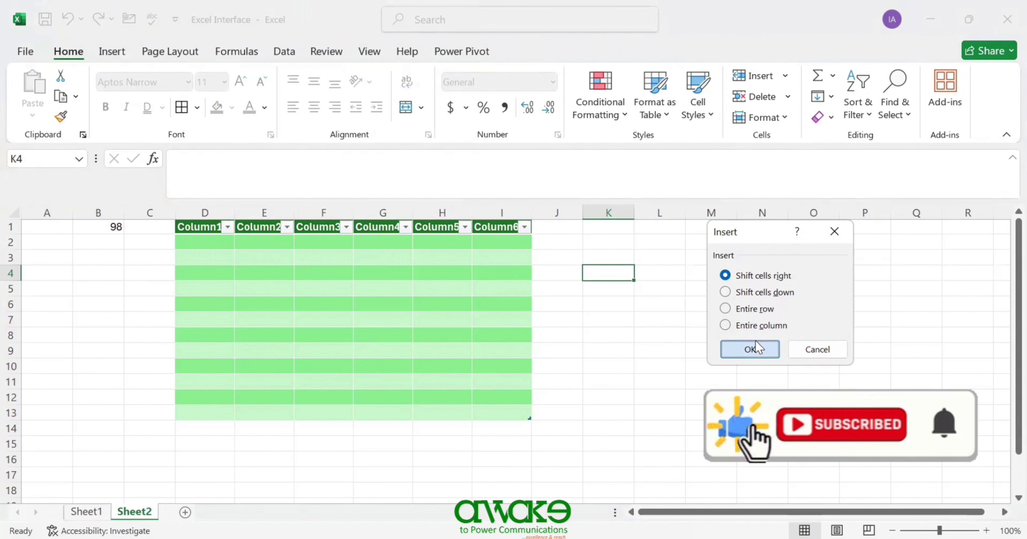
left_click(754, 347)
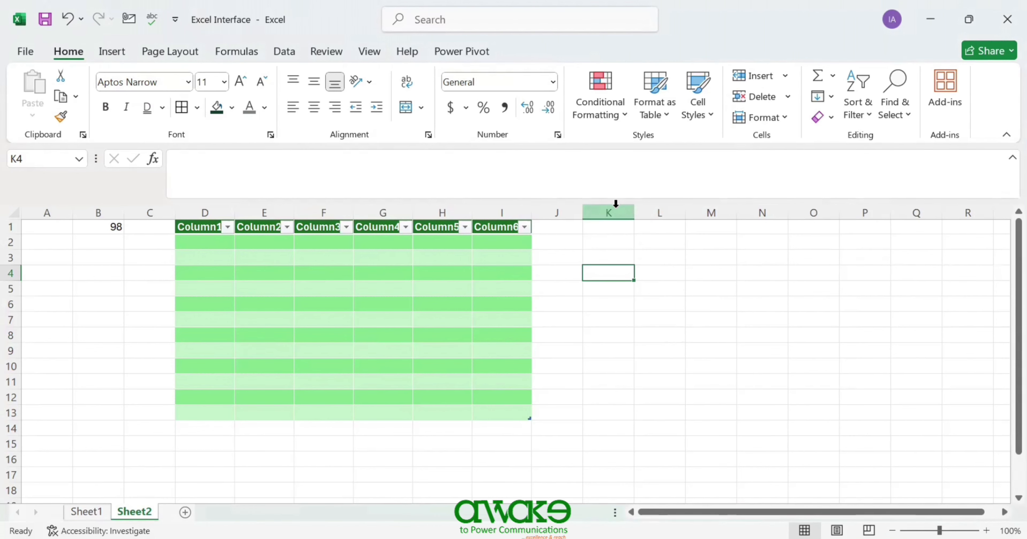
- Delete Sheet2 through Home > Delete > Delete Sheet and confirm the permanent deletion
left_click(789, 99)
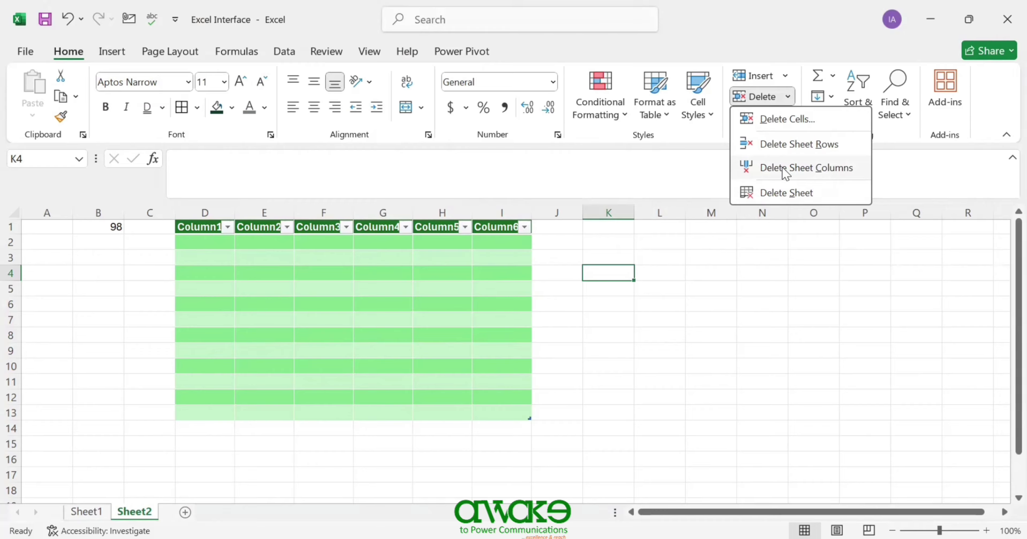
left_click(772, 194)
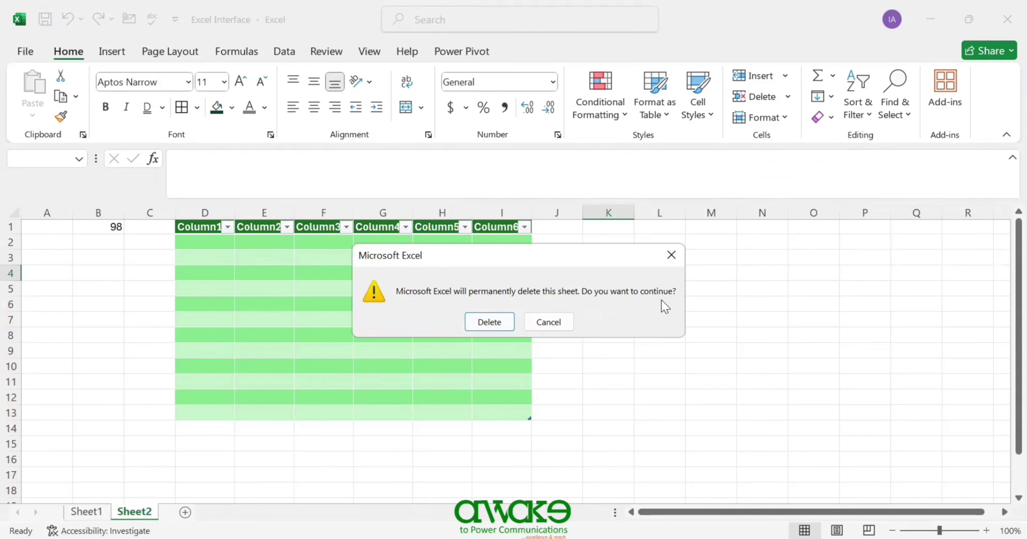
left_click(503, 321)
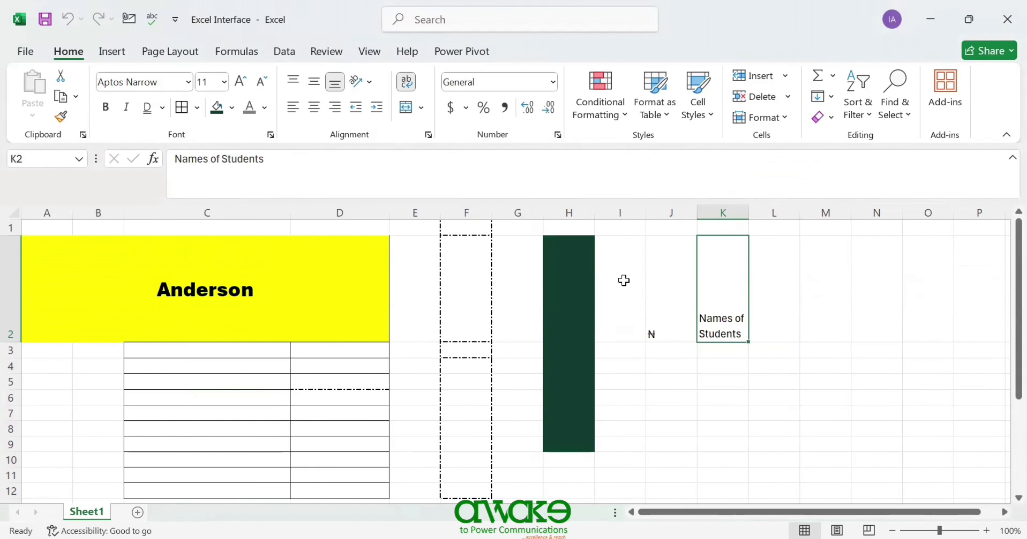
left_click(784, 117)
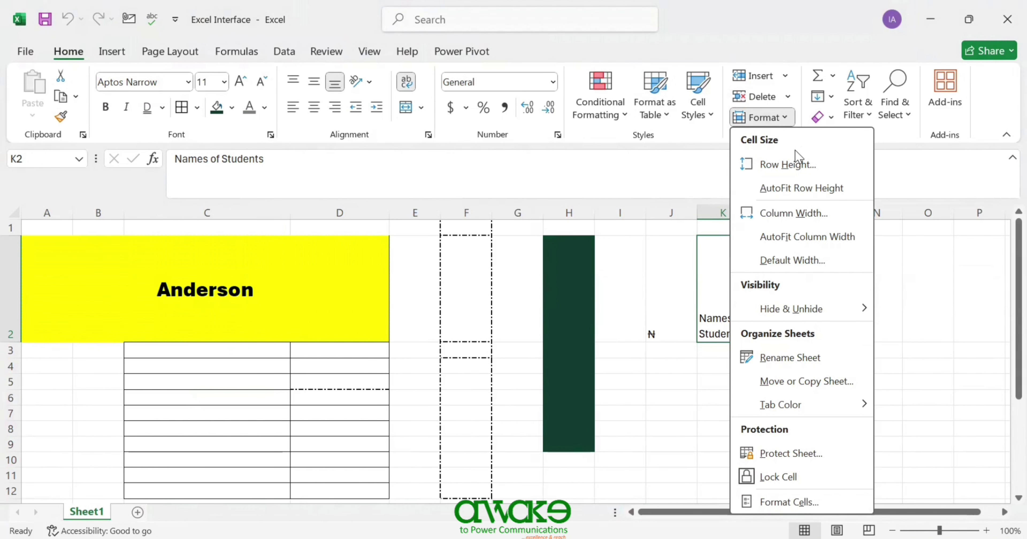
mouse_move(747, 299)
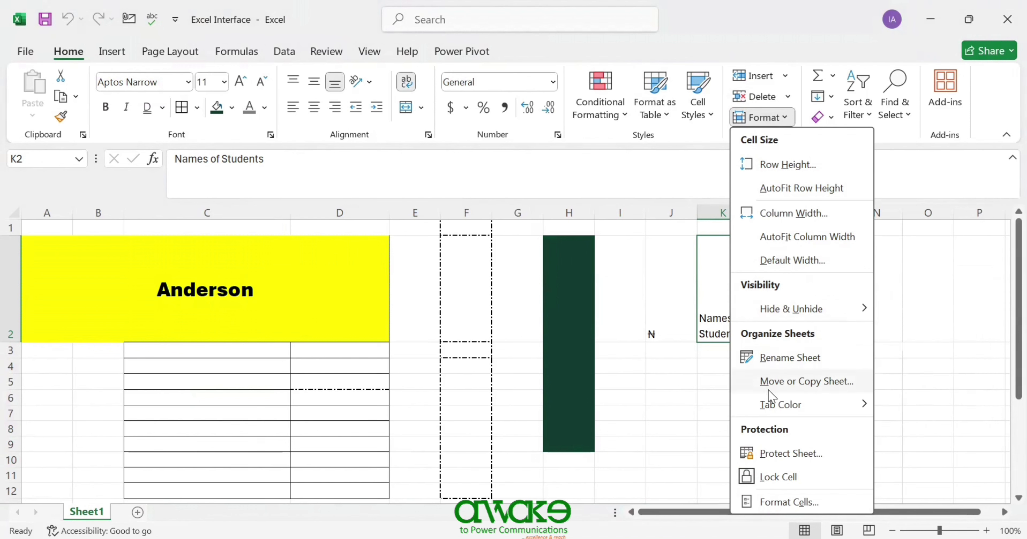
mouse_move(772, 405)
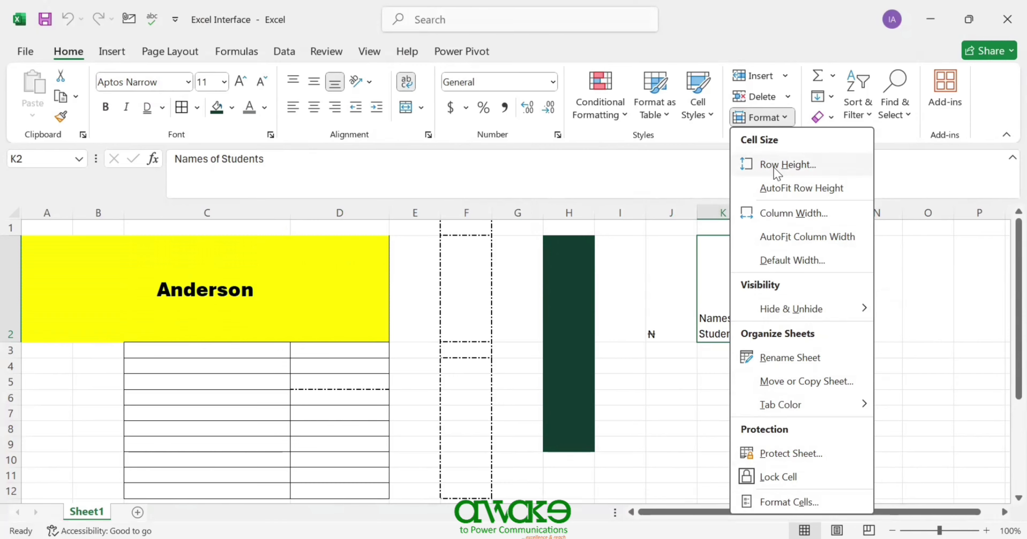
left_click(3, 270)
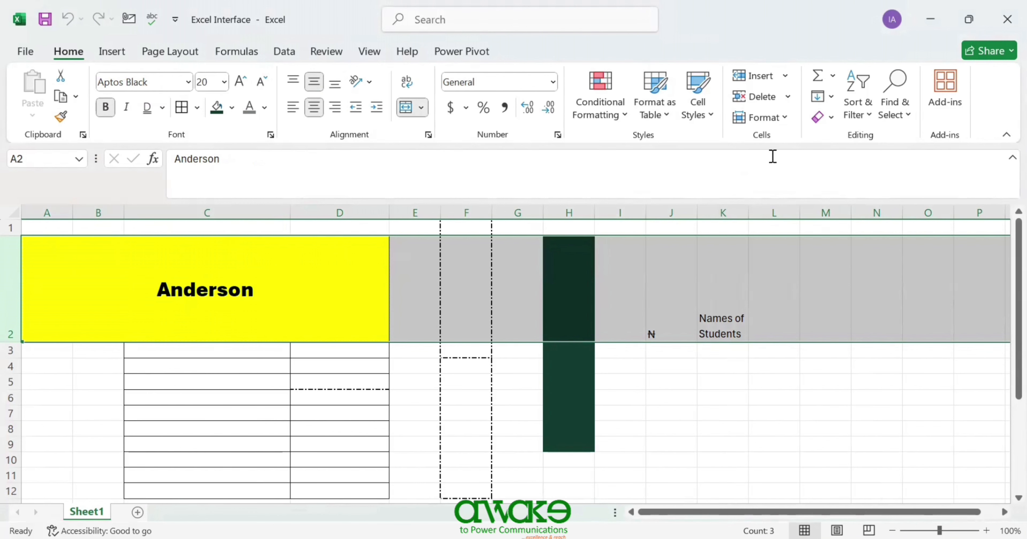
- Set row 2's height to 1
left_click(786, 117)
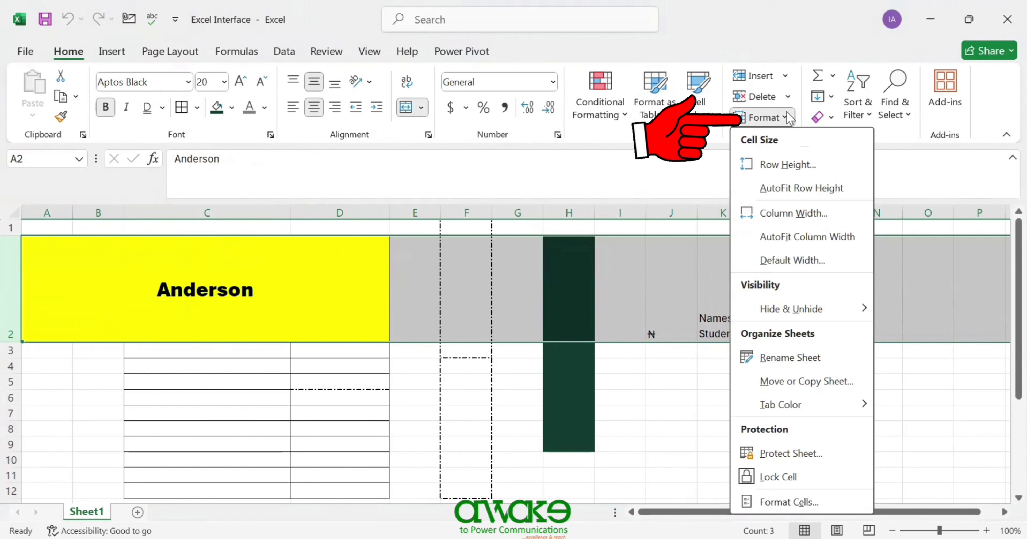
left_click(793, 165)
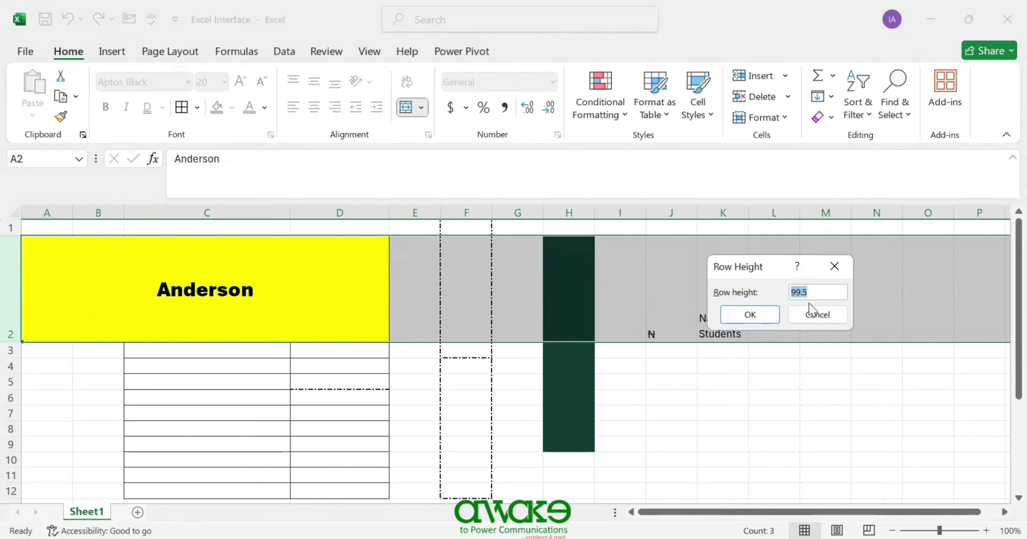
type("12")
left_click(759, 320)
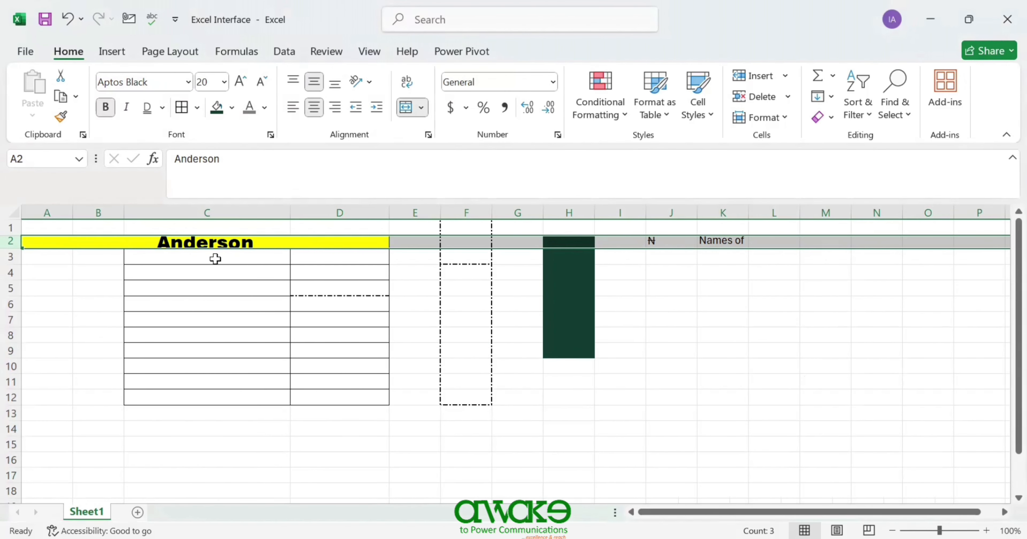
- AutoFit row 2 so 'Names of Students' fits on two lines
left_click(791, 119)
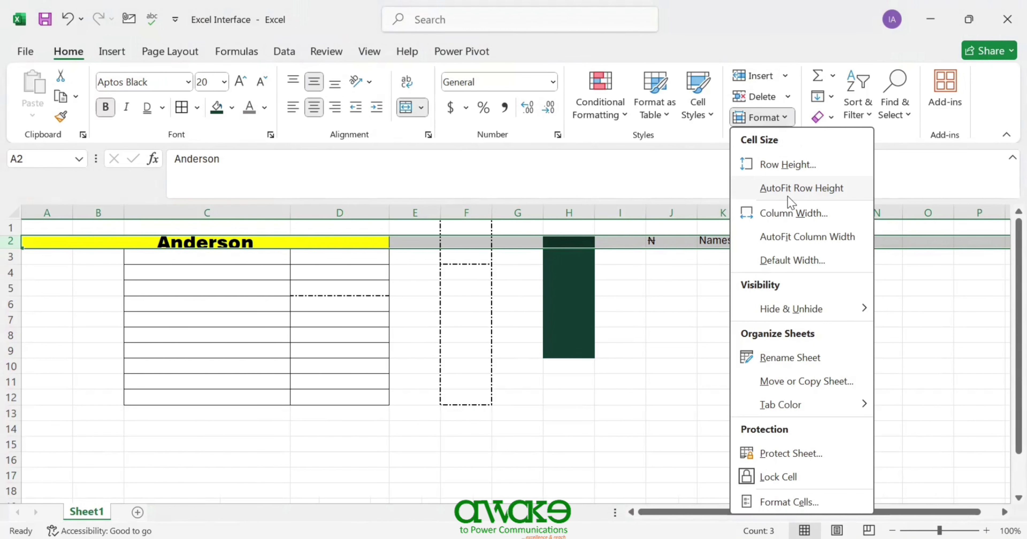
left_click(788, 188)
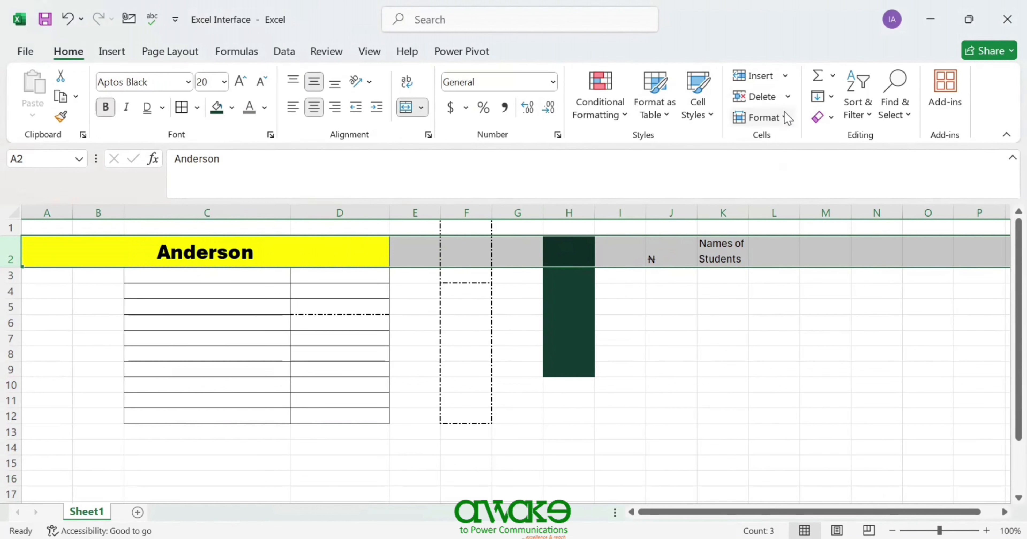
left_click(787, 118)
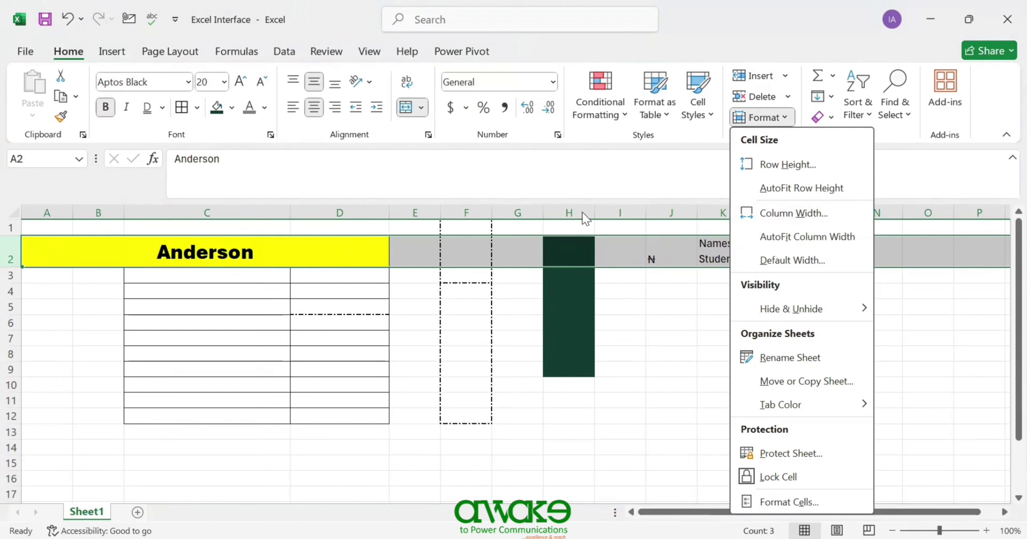
- Select row 2 and hide it, taking the Anderson heading out of view
left_click(655, 208)
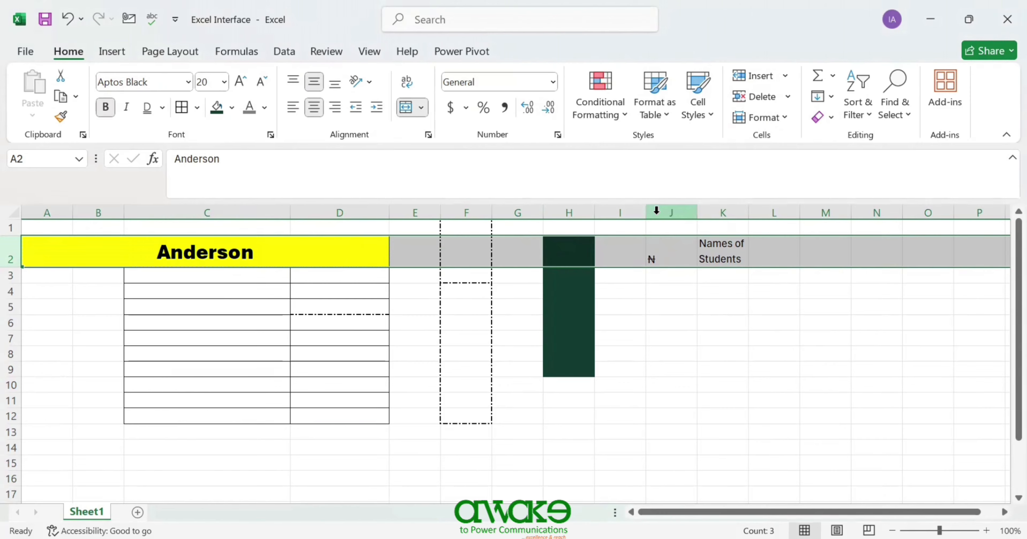
left_click(657, 209)
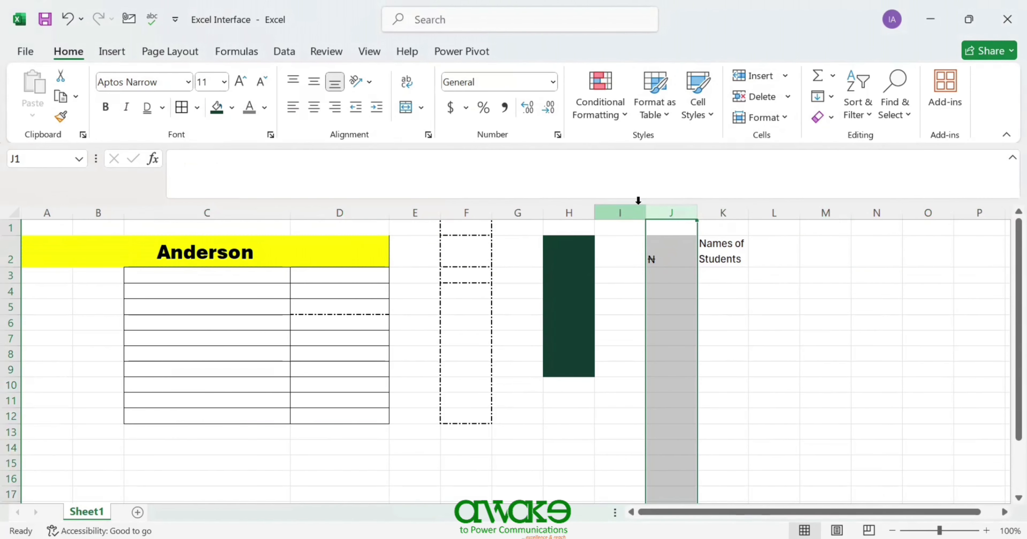
left_click(785, 118)
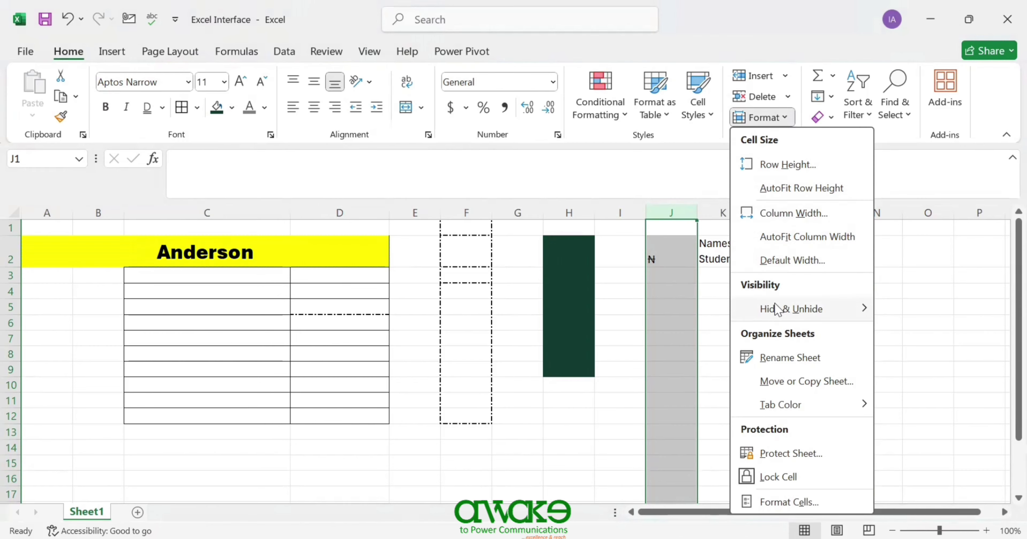
mouse_move(772, 312)
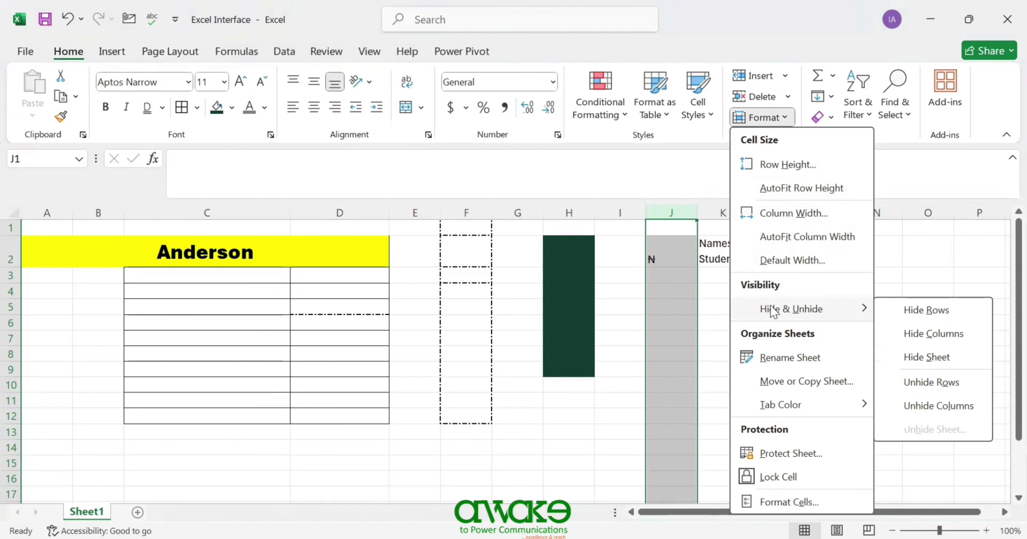
left_click(12, 259)
left_click(11, 258)
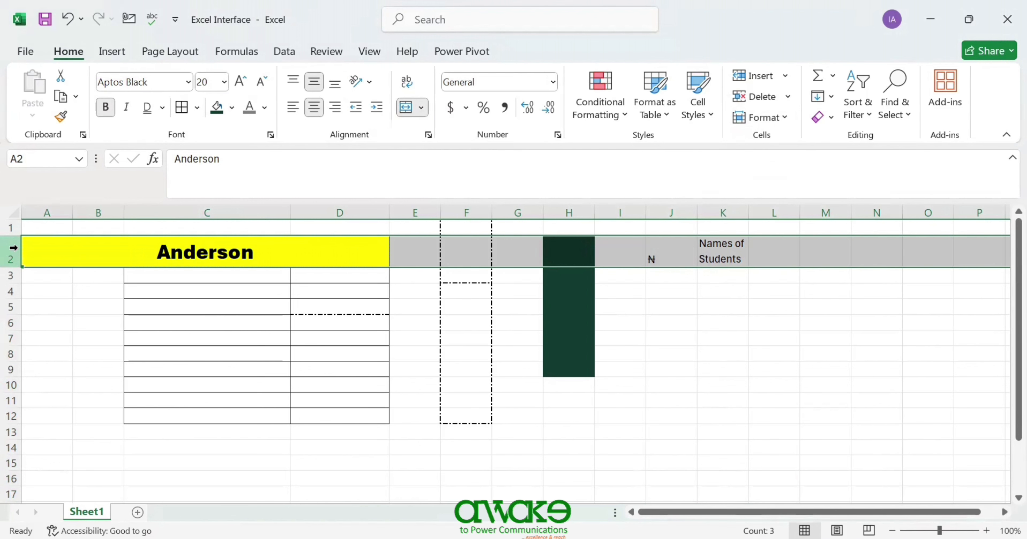
left_click(784, 122)
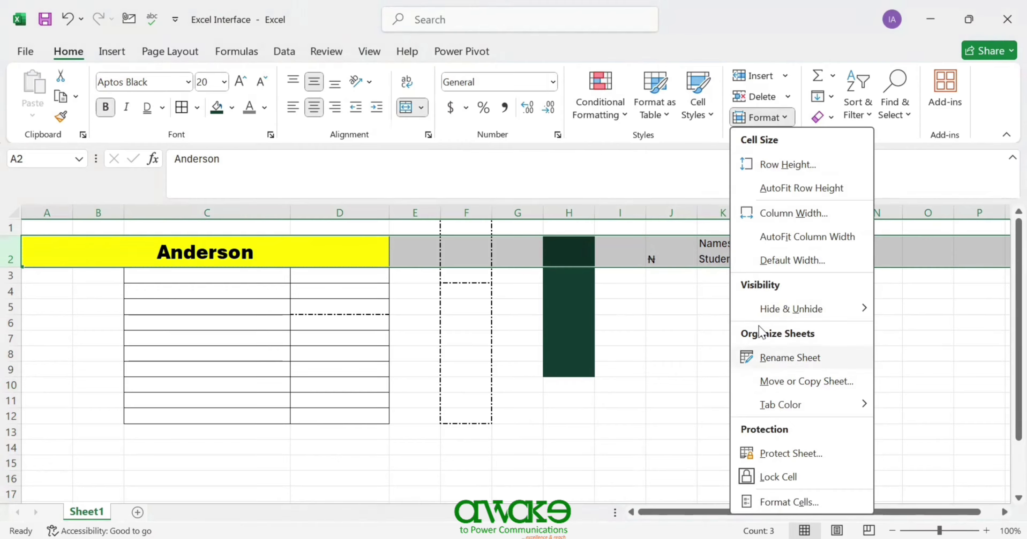
mouse_move(788, 317)
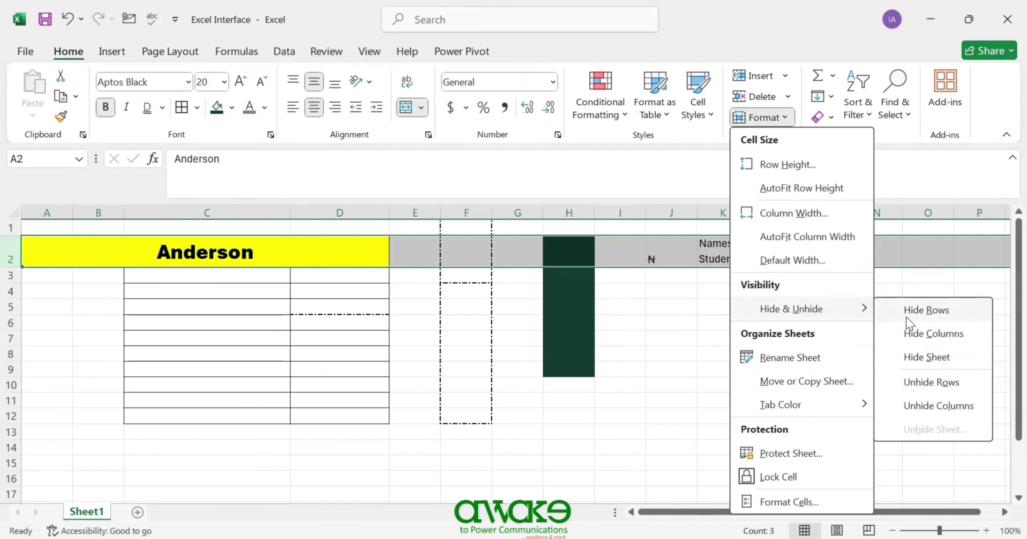
left_click(914, 310)
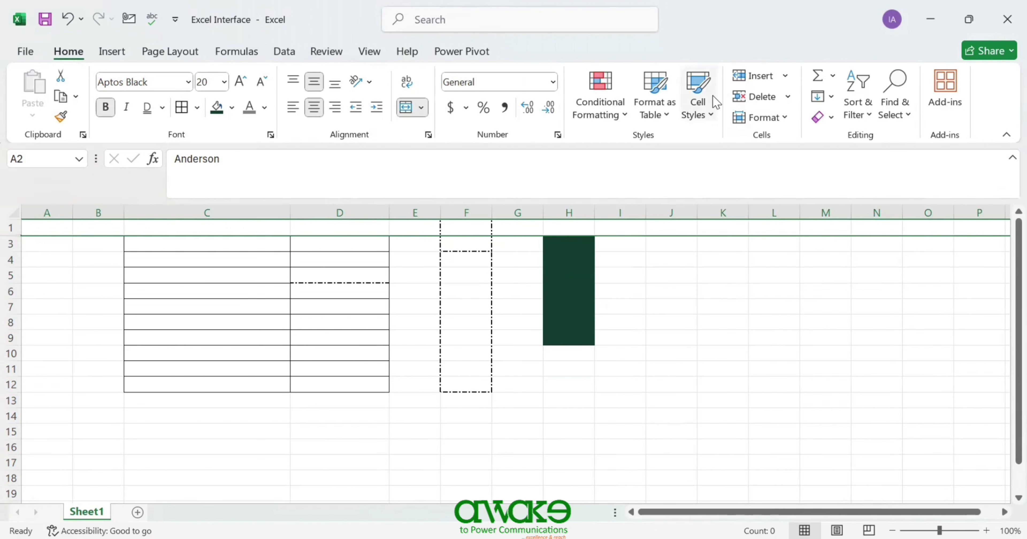
- Unhide row 2 so Anderson and Names of Students show again
left_click(782, 120)
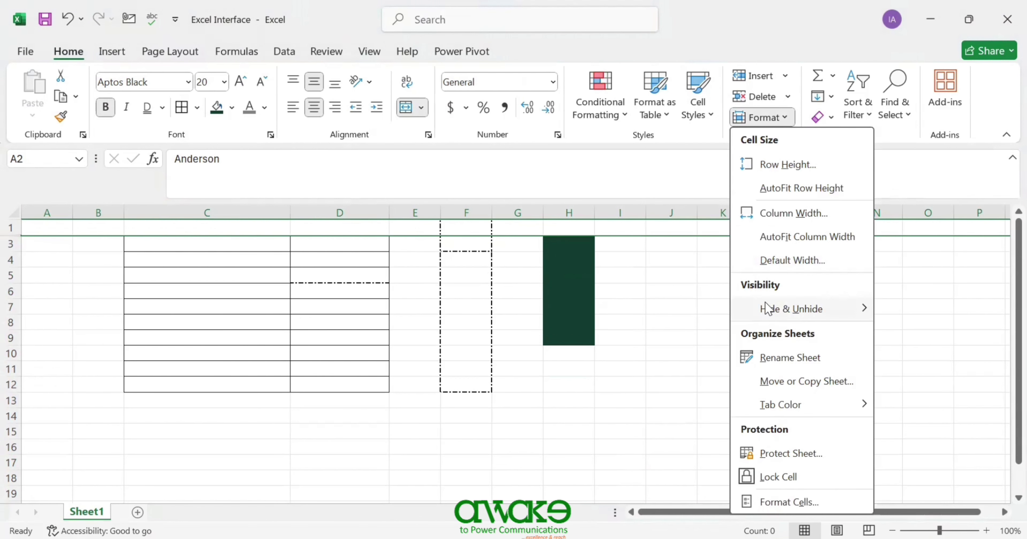
mouse_move(777, 308)
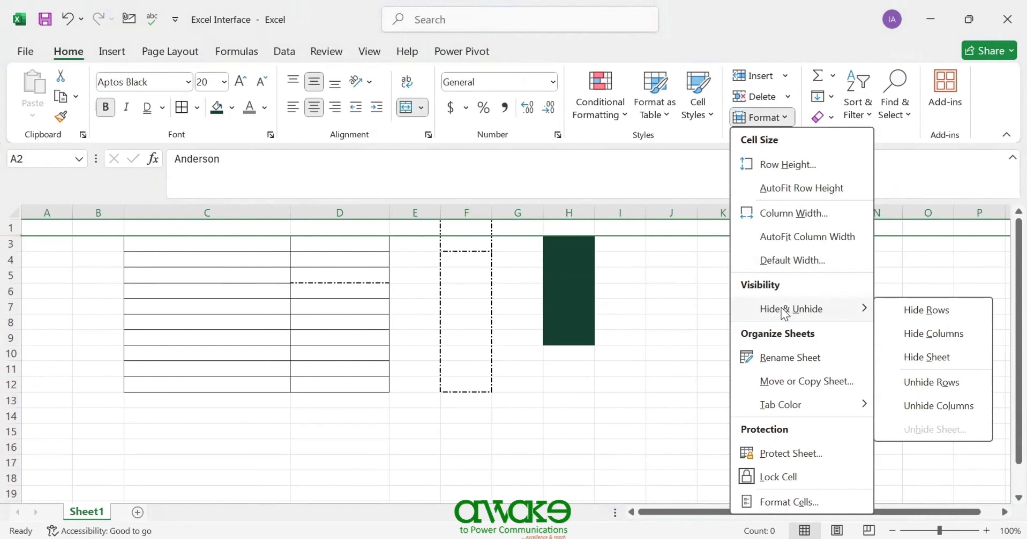
left_click(917, 382)
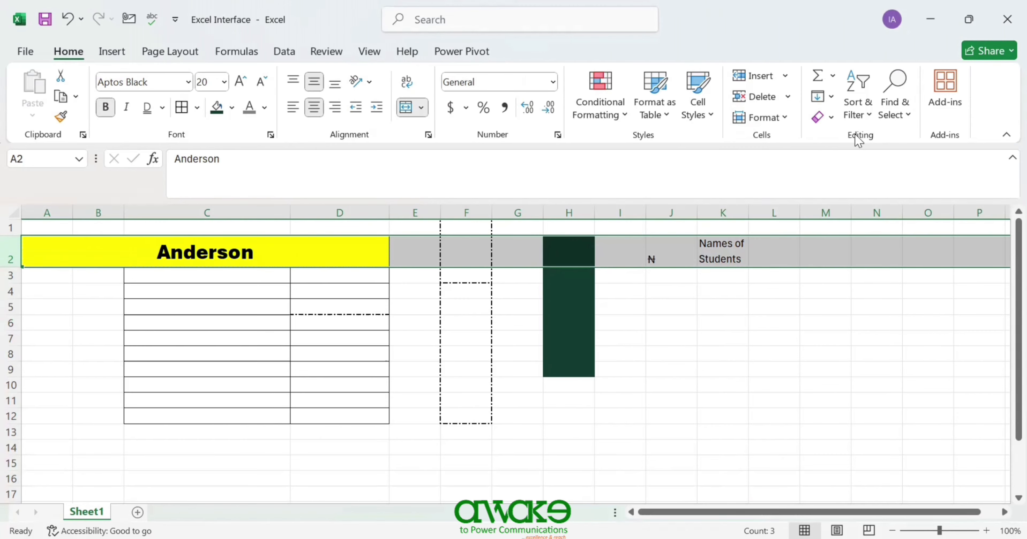
left_click(832, 77)
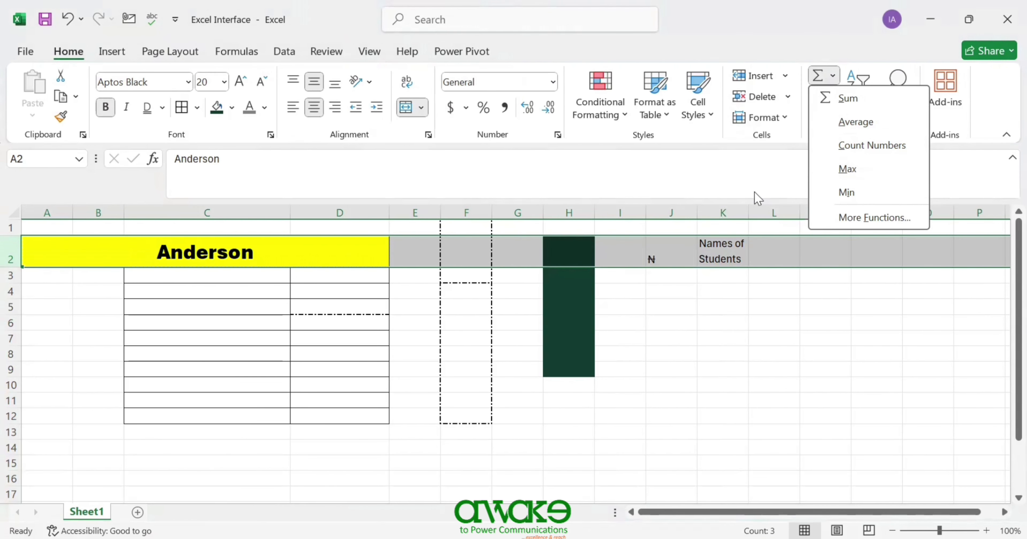
left_click(757, 198)
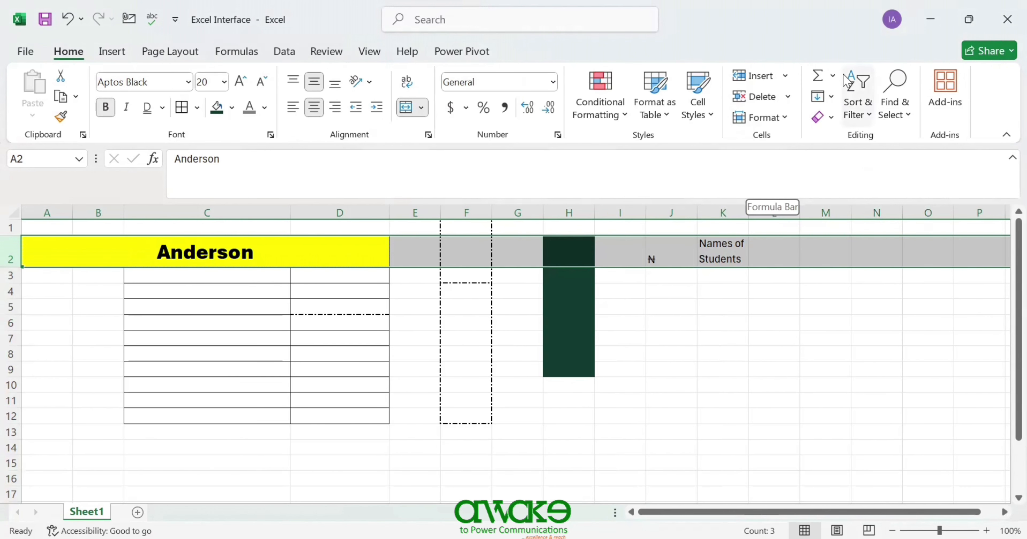
left_click(832, 97)
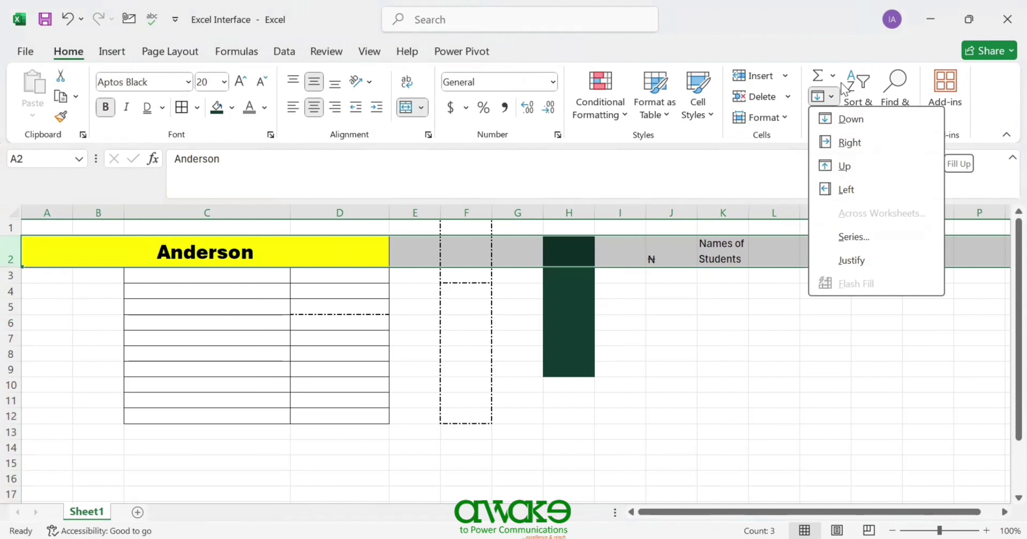
left_click(838, 43)
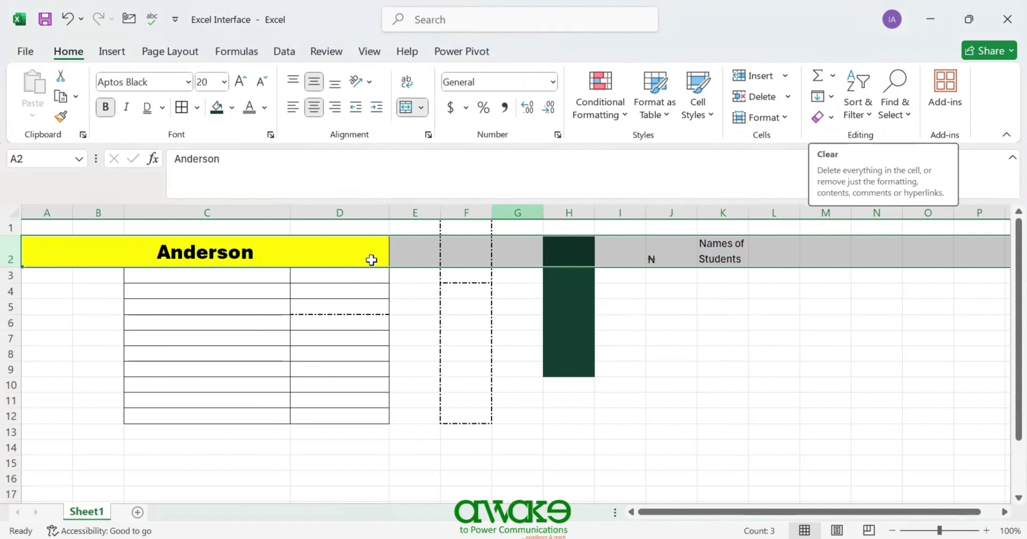
- Clear all formats from the merged Anderson title A2:D2, then select A2:C2
left_click(211, 247)
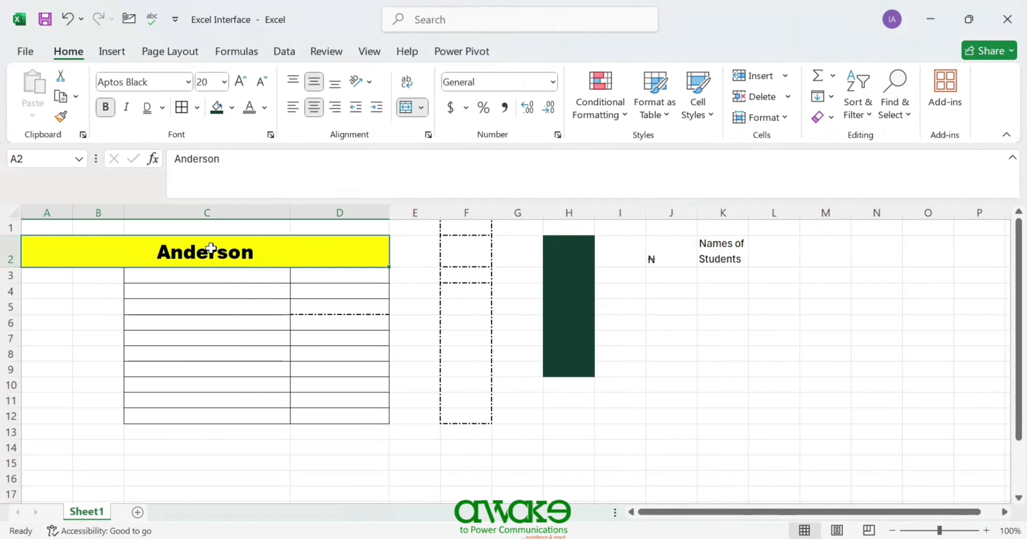
left_click(816, 118)
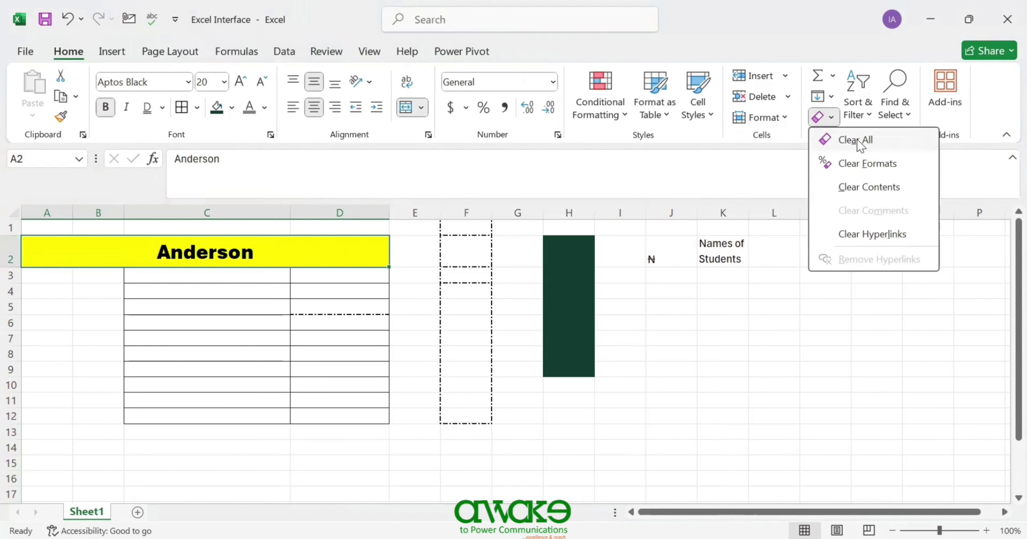
left_click(854, 162)
left_click(76, 288)
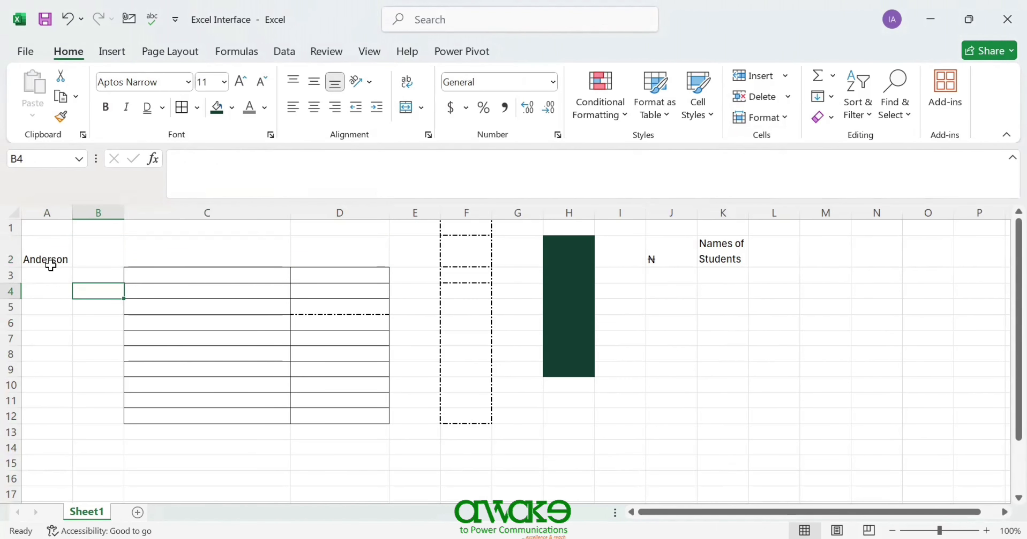
left_click_drag(47, 259, 177, 250)
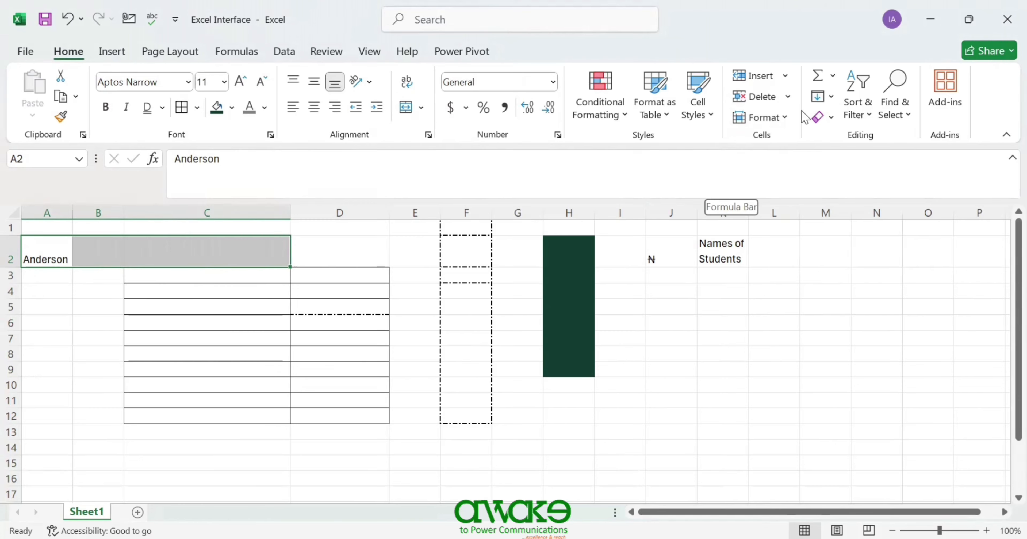
- Add filter arrows to A2:C2 and peek at column C's filter list
left_click(869, 114)
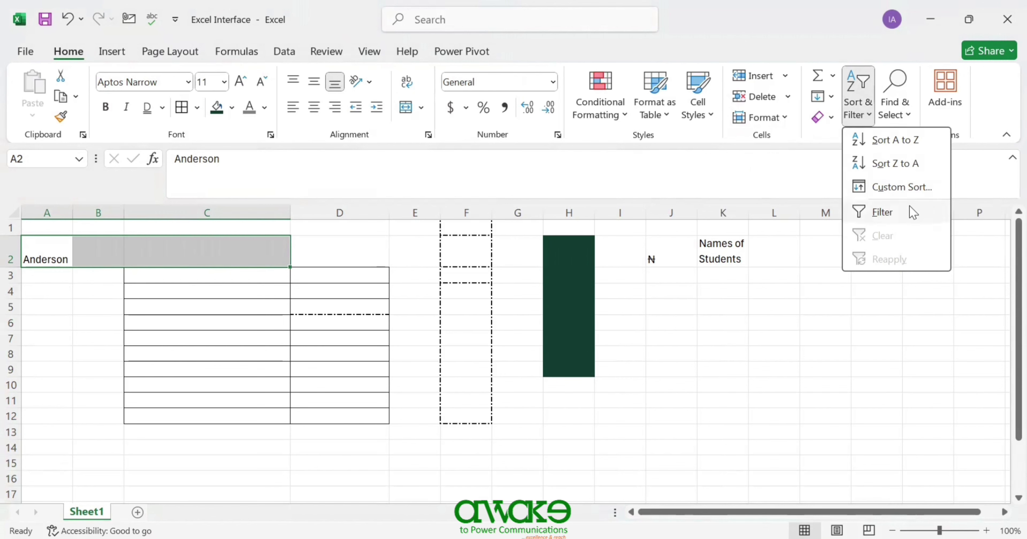
left_click(912, 214)
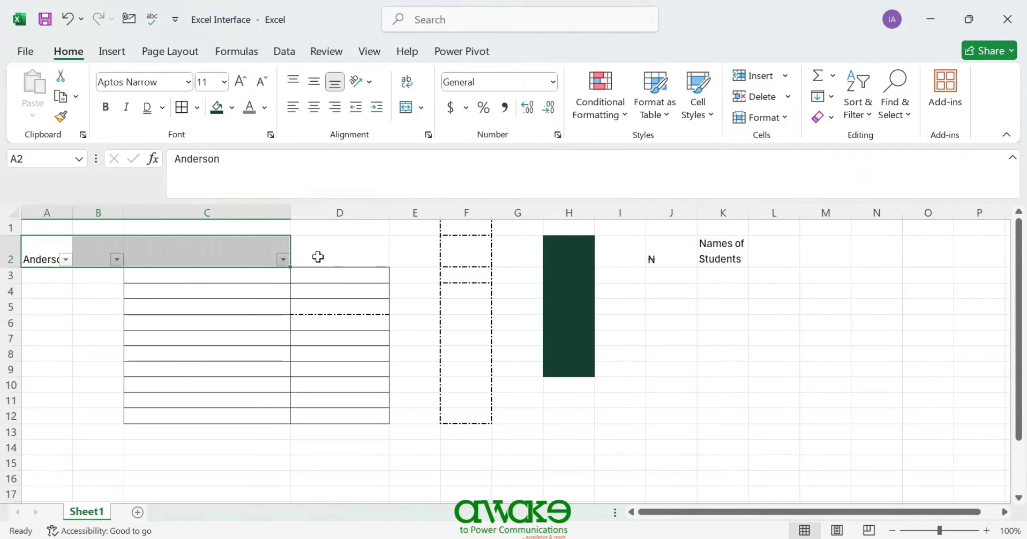
left_click(281, 259)
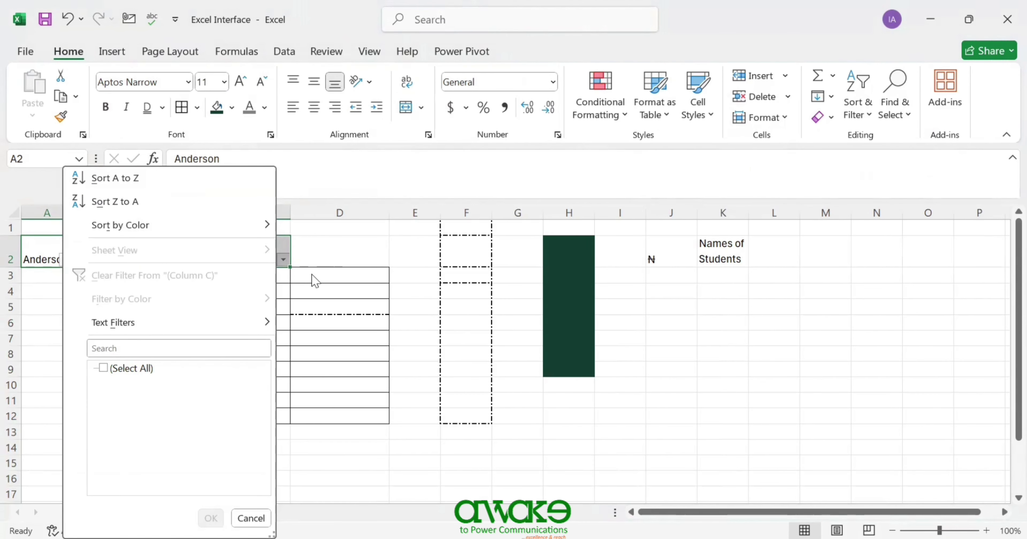
left_click(275, 271)
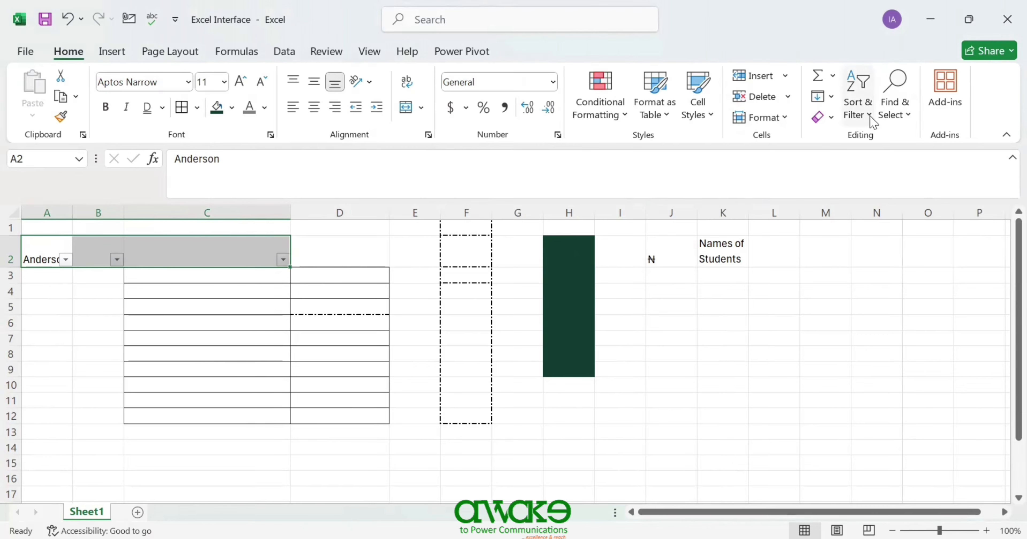
- Open the Custom Sort dialog and cancel it without sorting
left_click(858, 115)
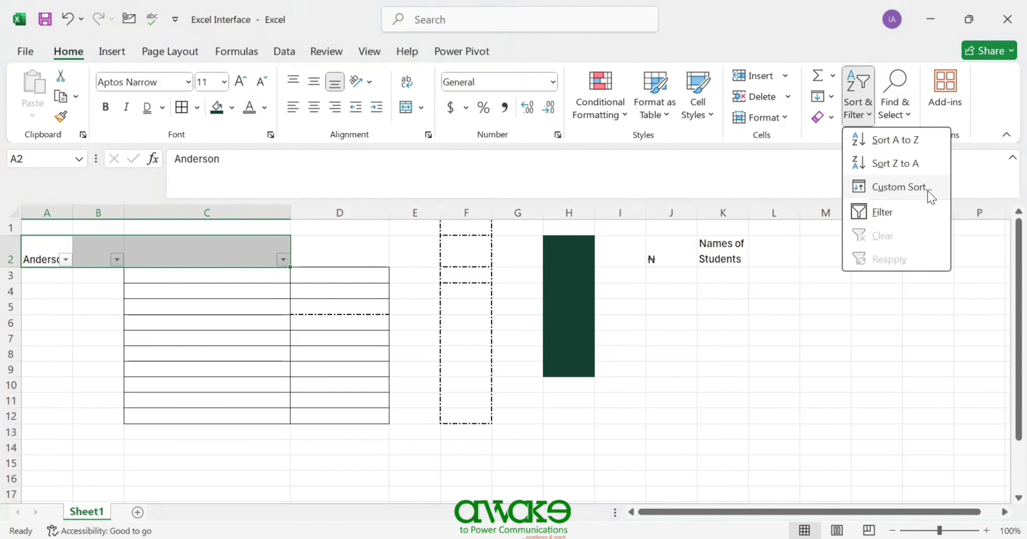
left_click(928, 192)
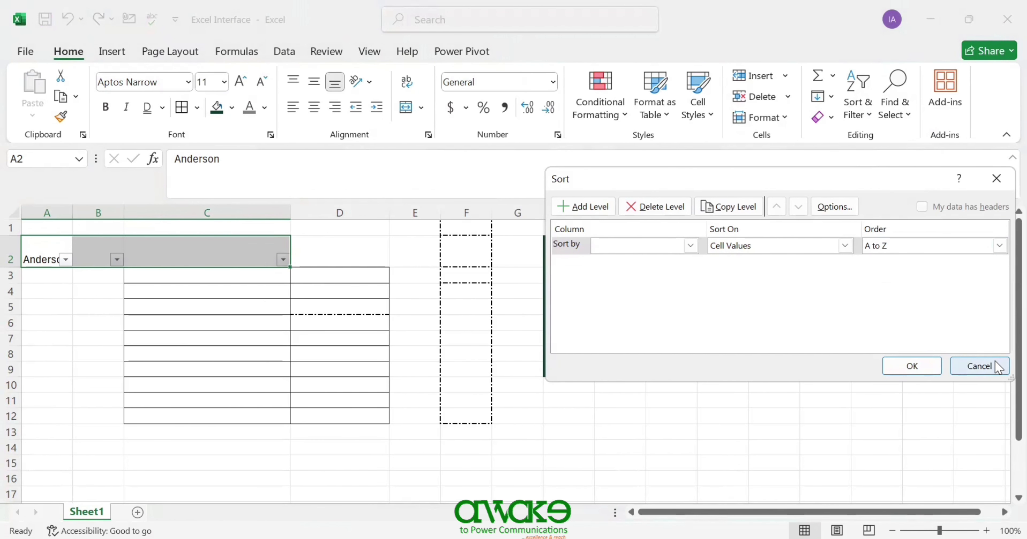
left_click(979, 366)
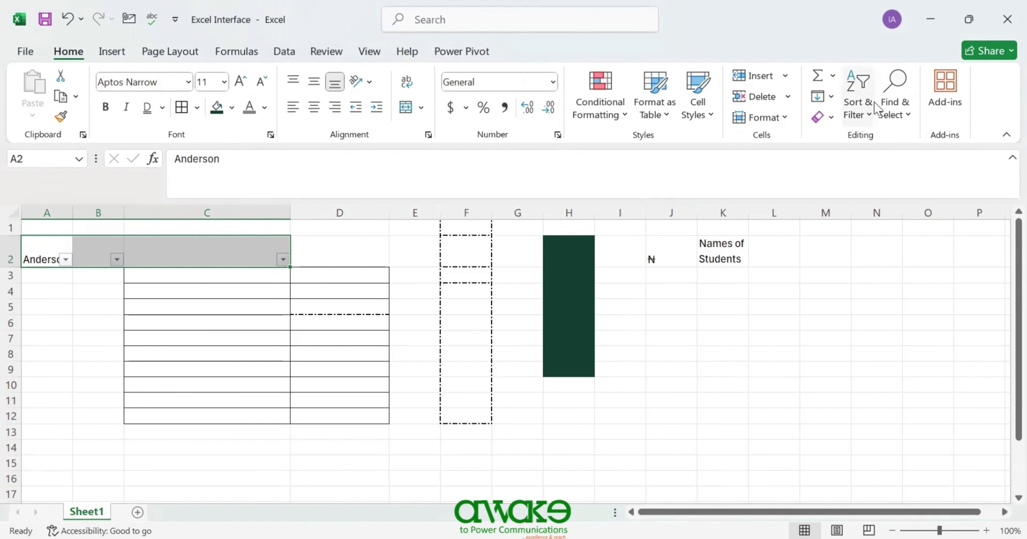
- Open the Add-ins panel and launch the full Office Add-ins Store via More Add-ins
left_click(909, 119)
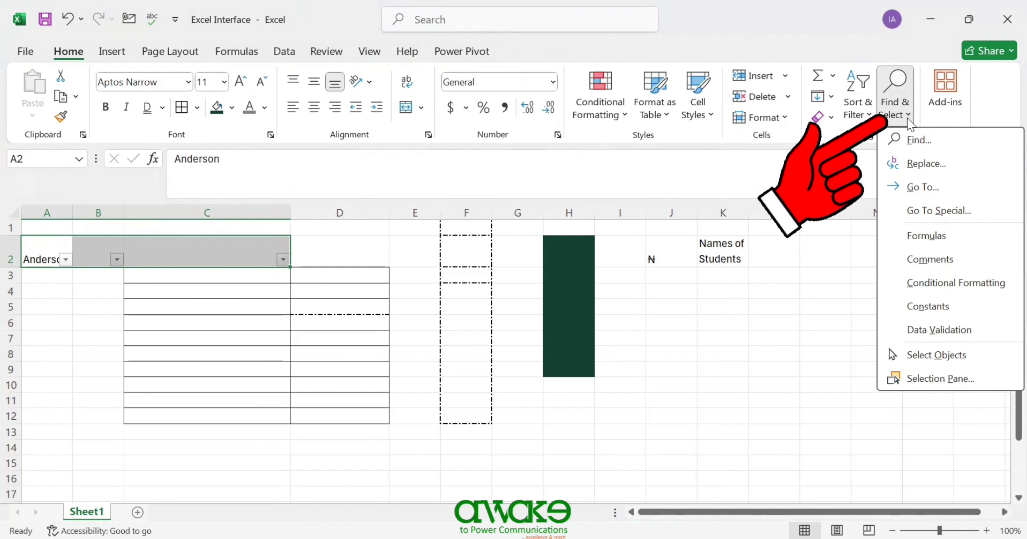
left_click(945, 94)
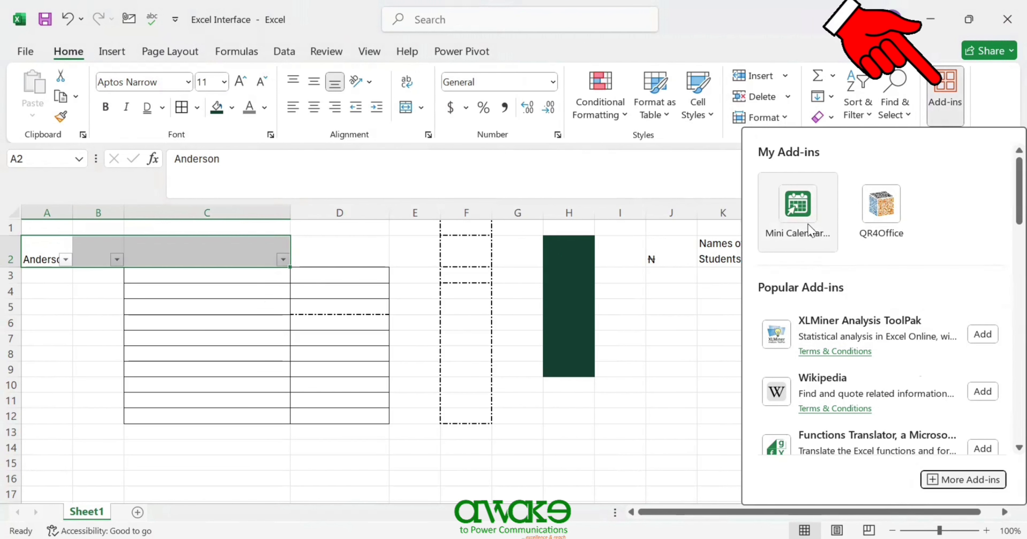
scroll(1002, 299, "down", 15)
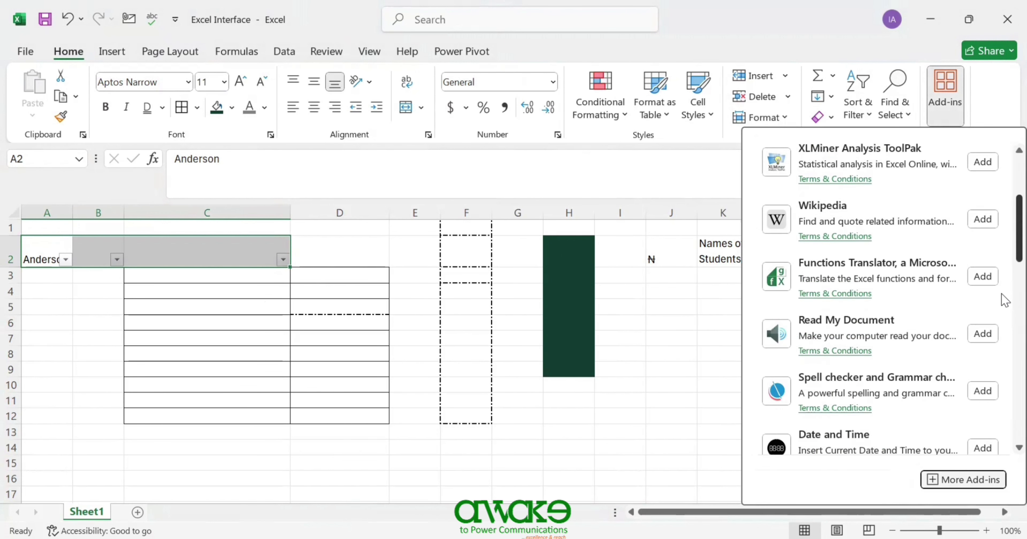
left_click_drag(1002, 375, 985, 189)
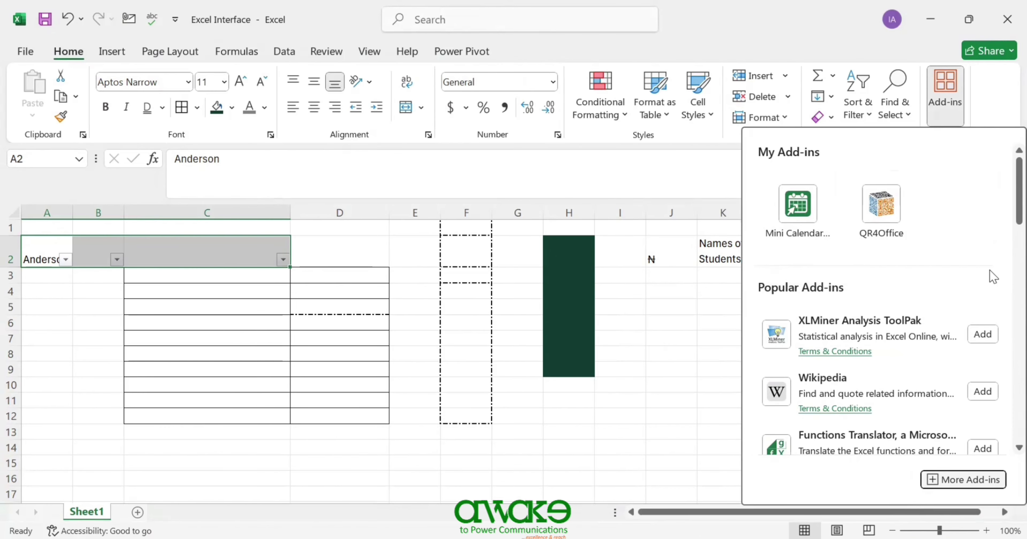
left_click(943, 479)
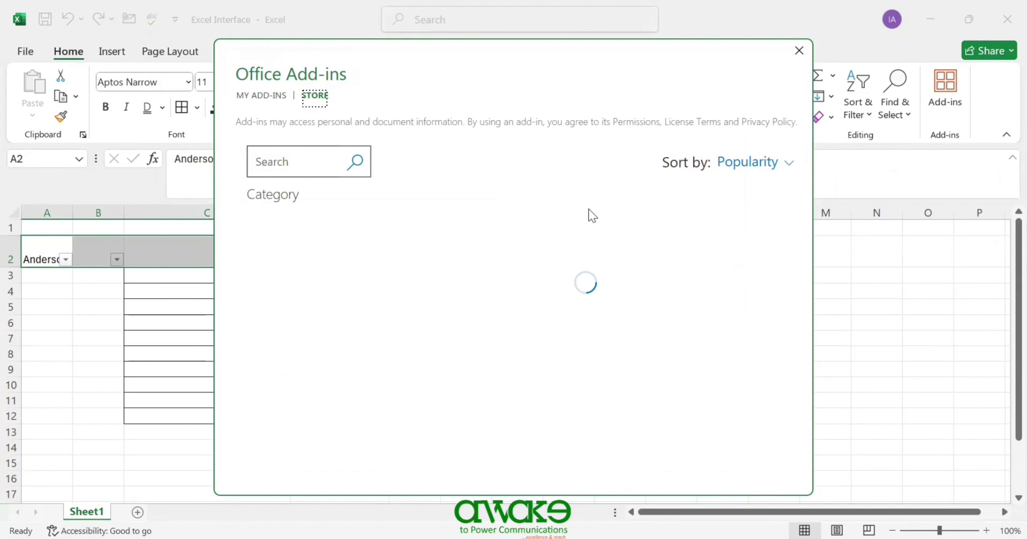
- Search the Store for 'Chatgpt' and add ChatGPT for Excel, accepting its licence terms
left_click(294, 171)
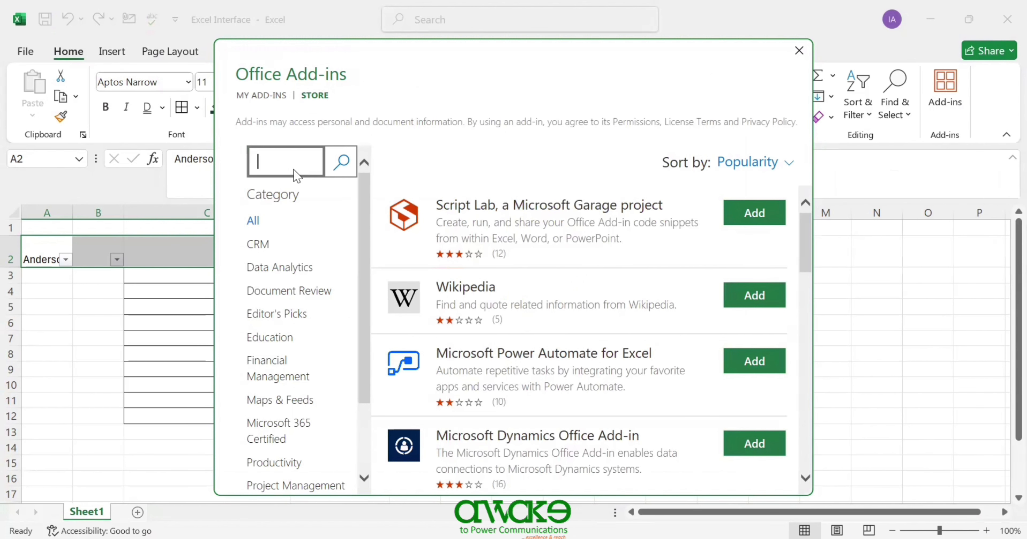
type("Chatgpt")
key("Return")
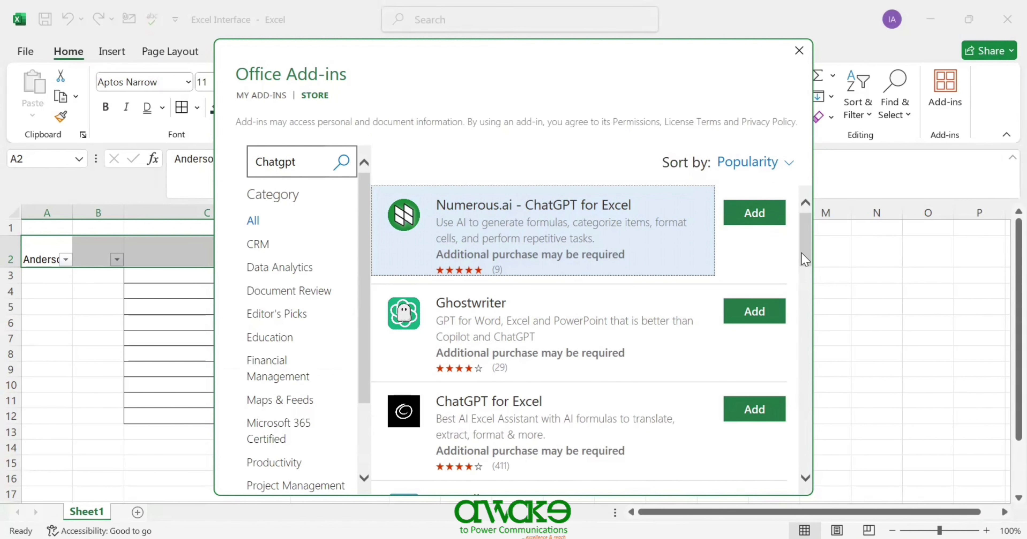
scroll(806, 271, "down", 1)
scroll(806, 271, "down", 2)
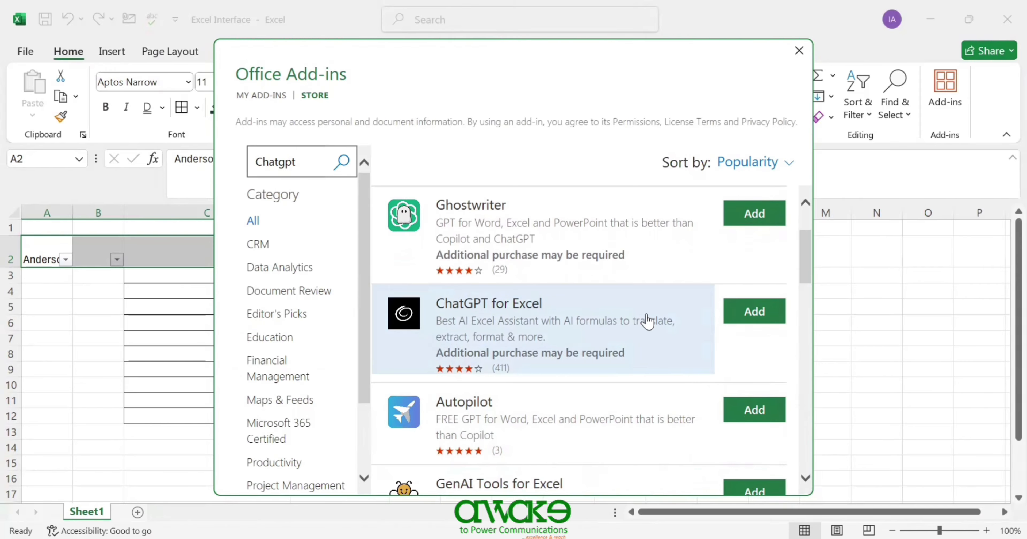
left_click(750, 315)
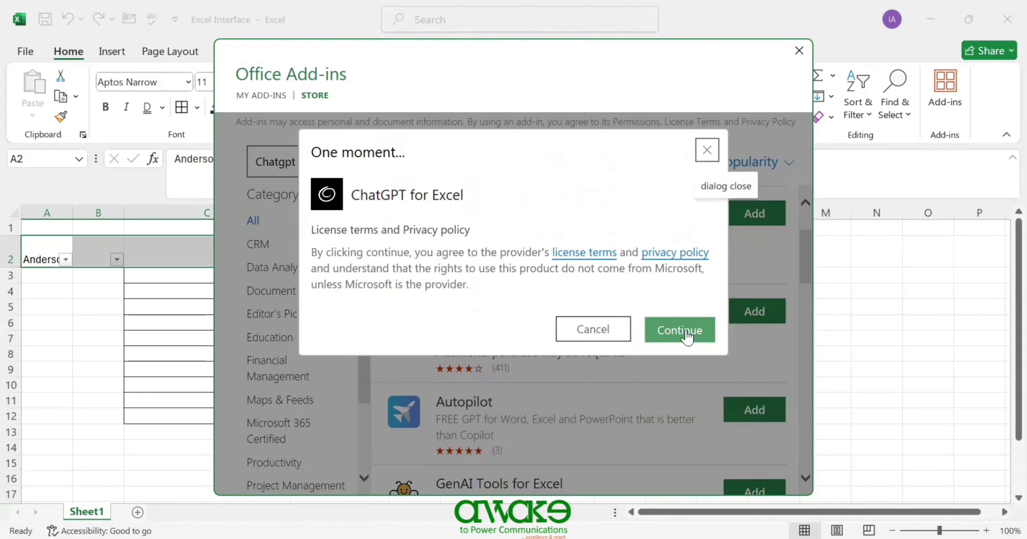
left_click(688, 337)
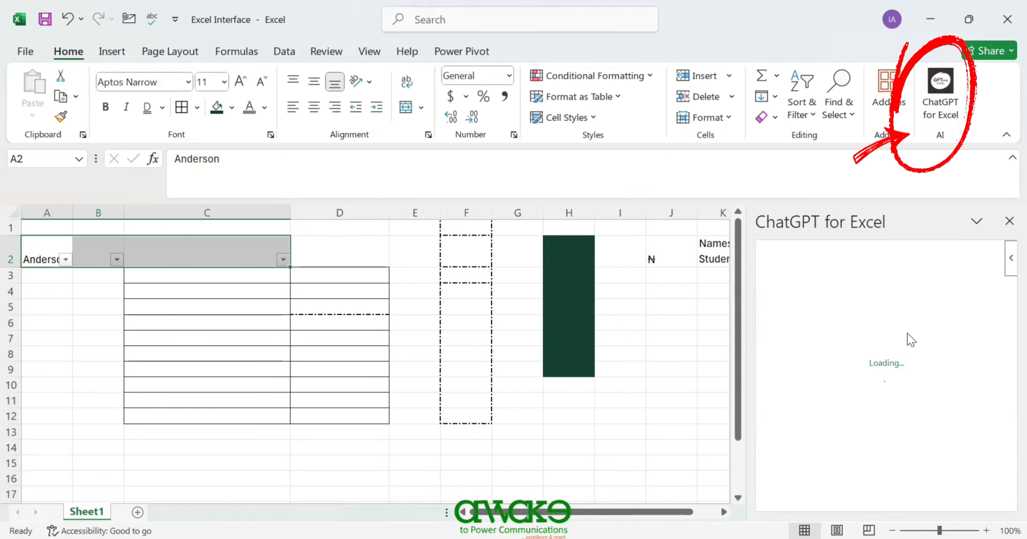
- Switch the ribbon to the Insert tab
left_click(112, 52)
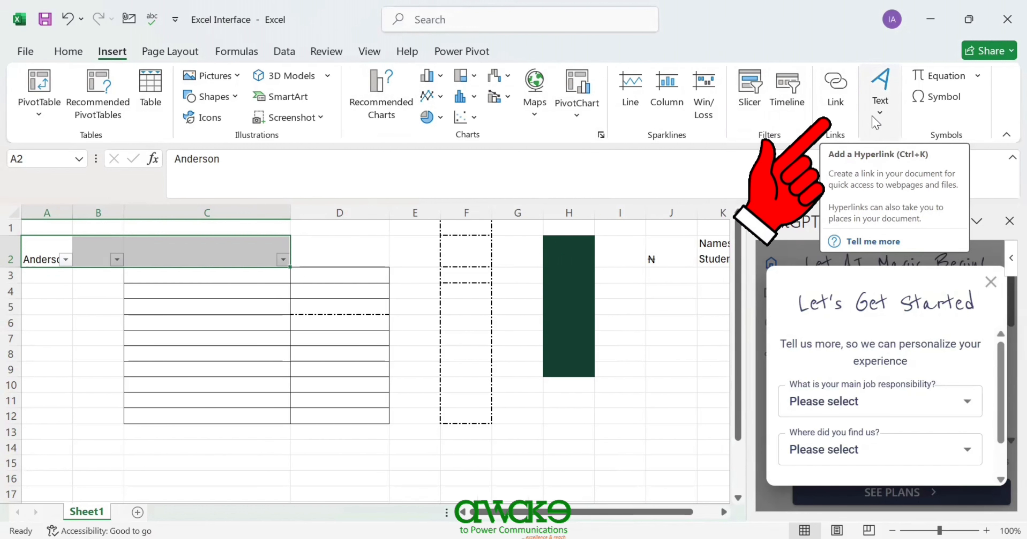
- Look at the Equation examples, then open the Symbol dialog for cell A2's text
left_click(879, 107)
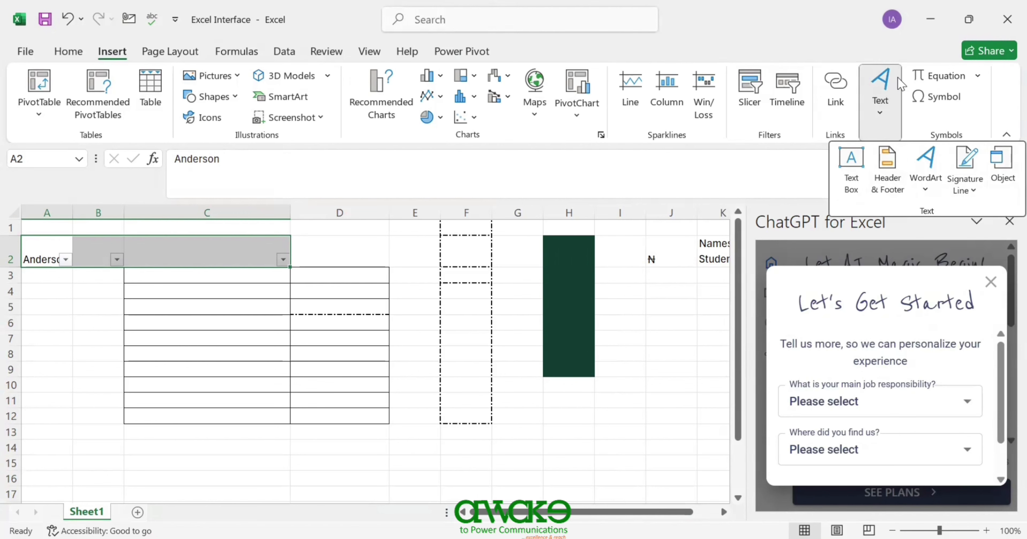
left_click(978, 75)
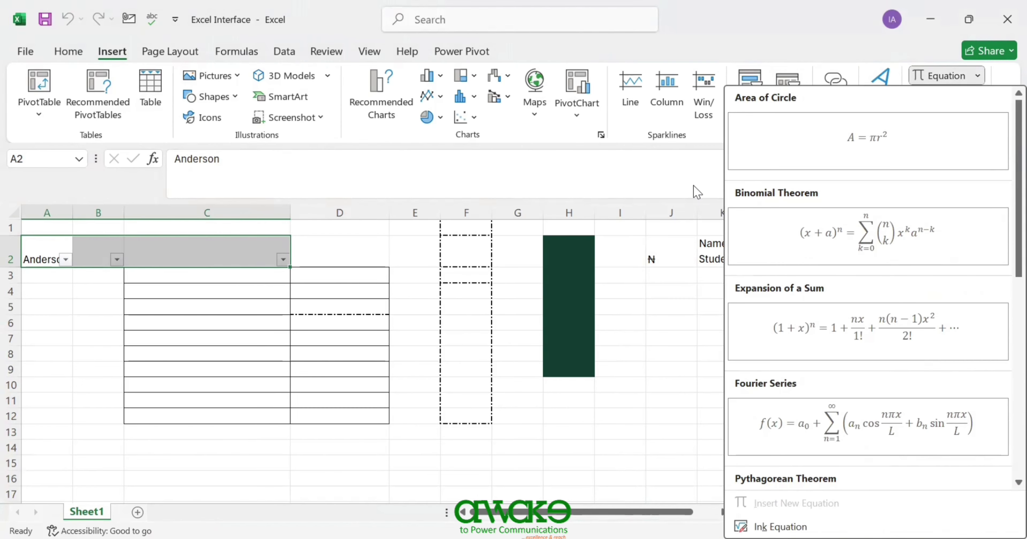
left_click(945, 103)
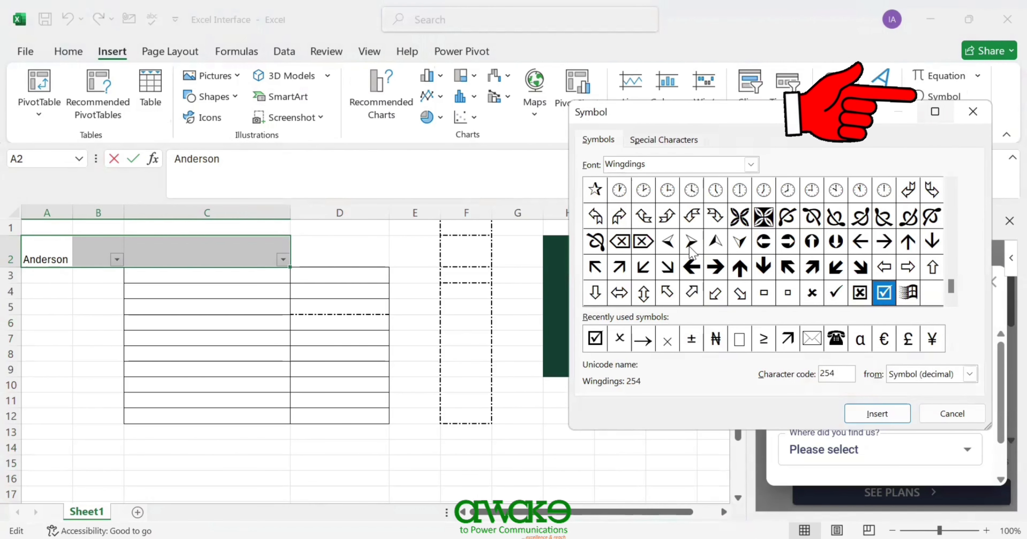
- Insert the Naira sign (₦) after 'Anderson' in A2 from recently used symbols and close Symbol
left_click(716, 339)
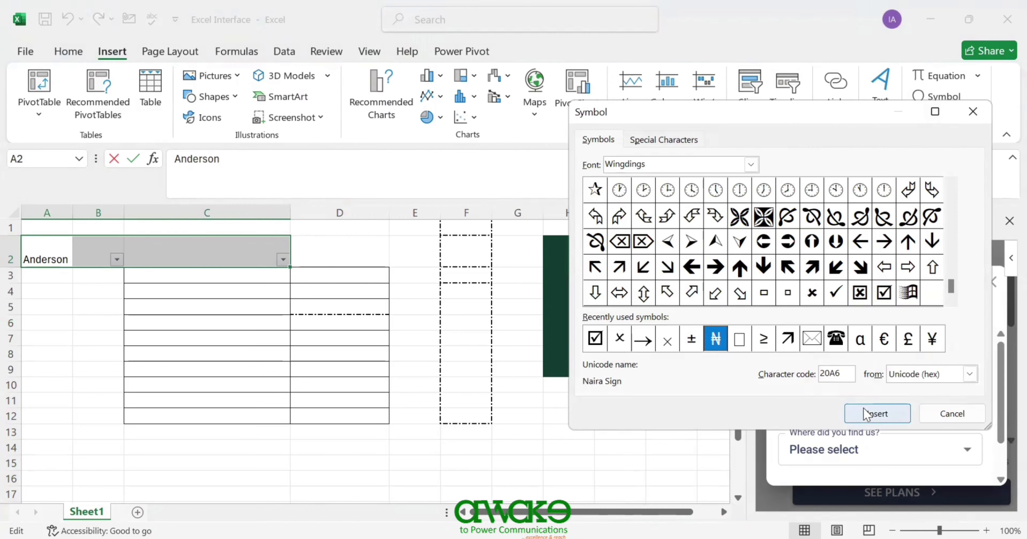
left_click(877, 413)
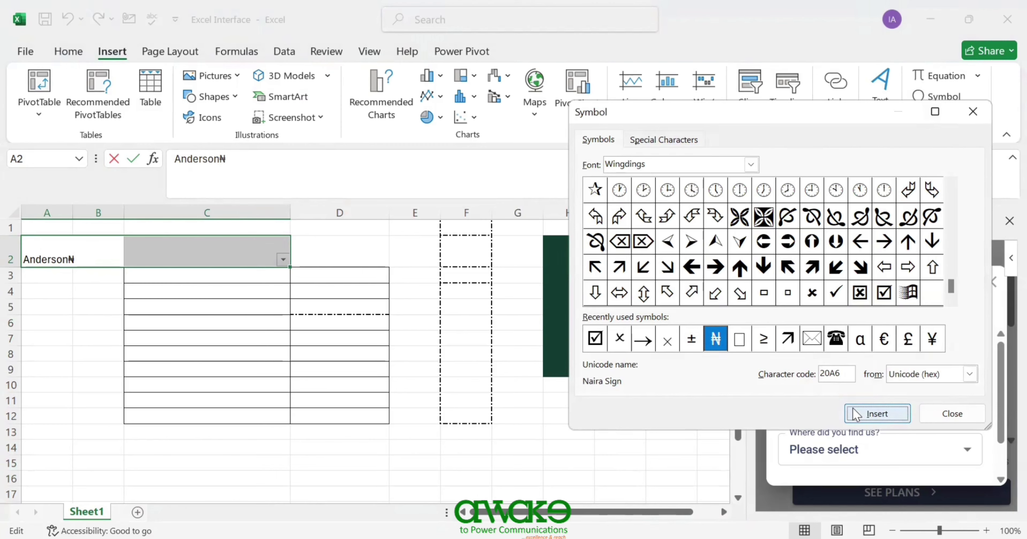
left_click(949, 416)
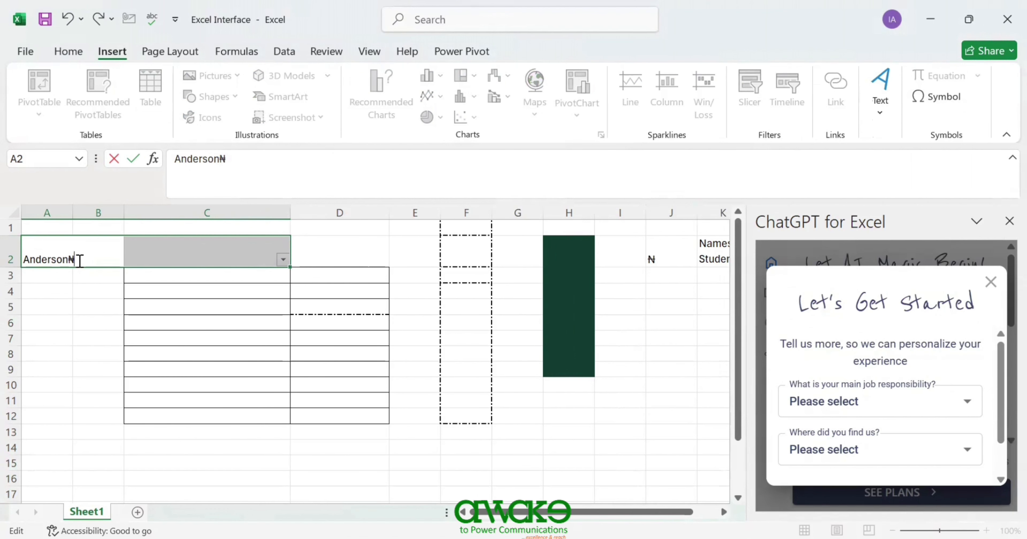
left_click(517, 322)
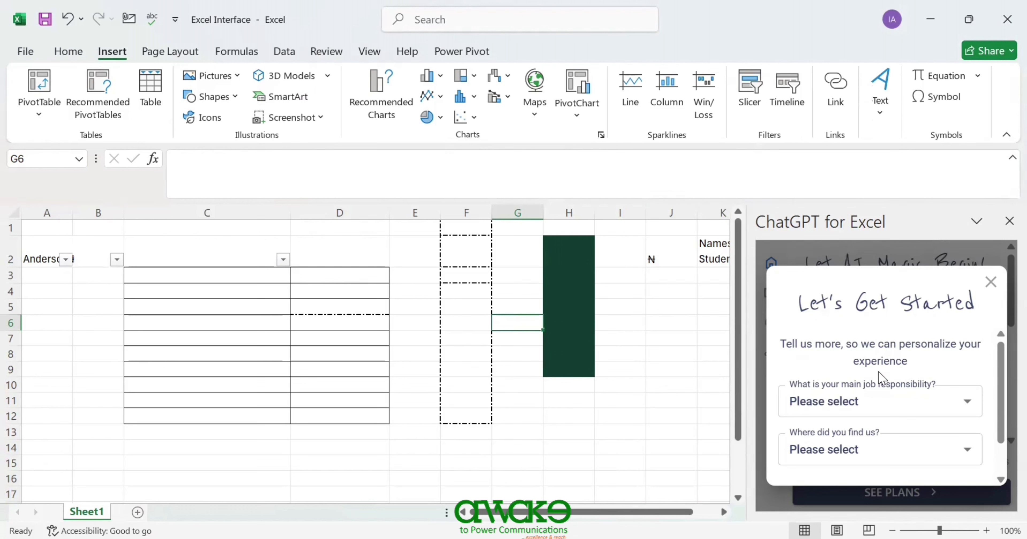
- Answer the ChatGPT for Excel questionnaire with Professor / Educator and Search Engine (Google, Bing), then finish it
left_click(952, 410)
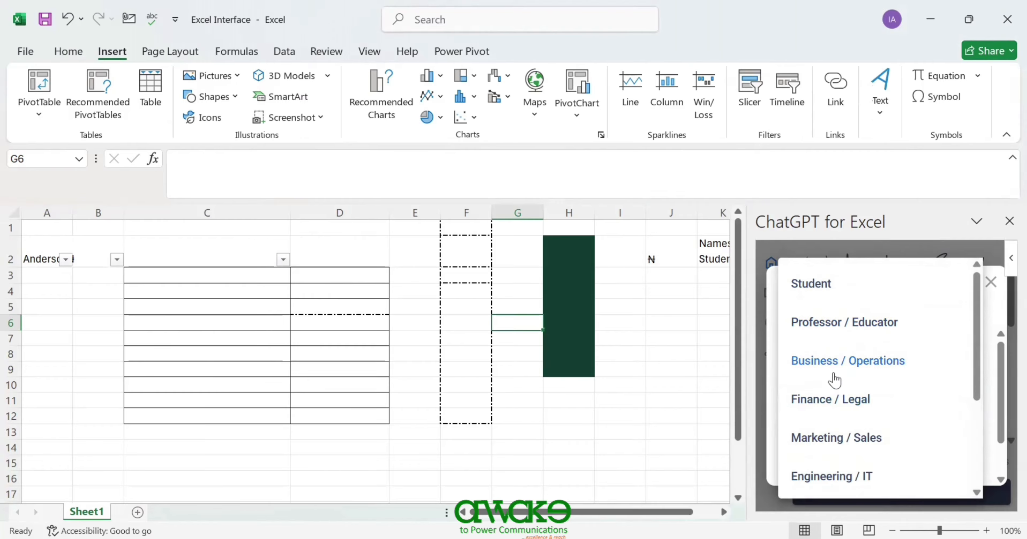
left_click(875, 327)
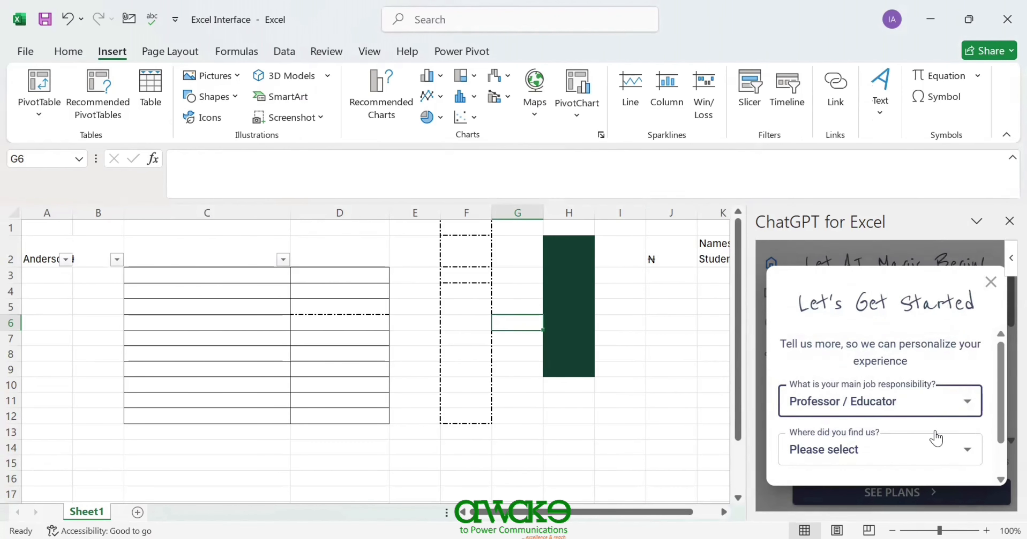
left_click(966, 458)
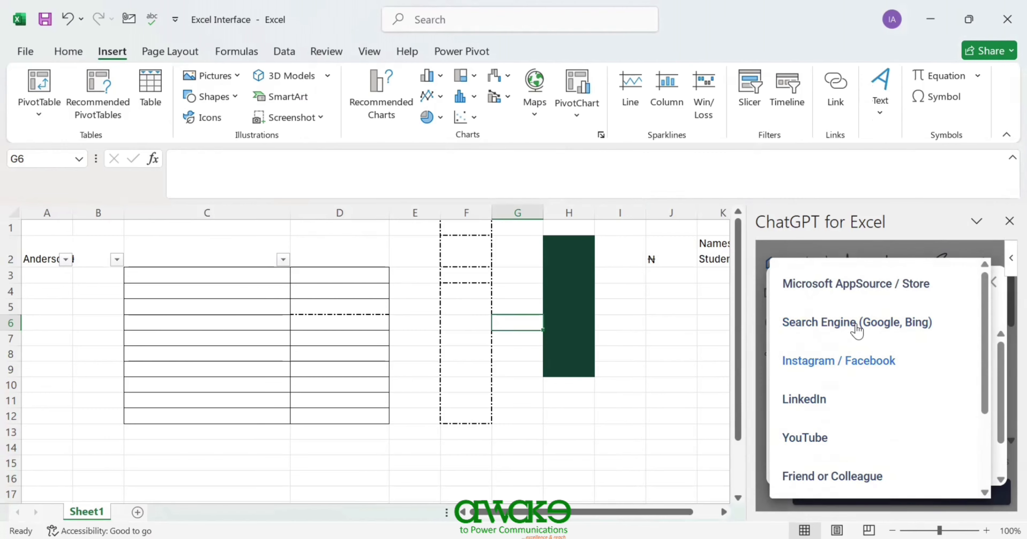
left_click(901, 340)
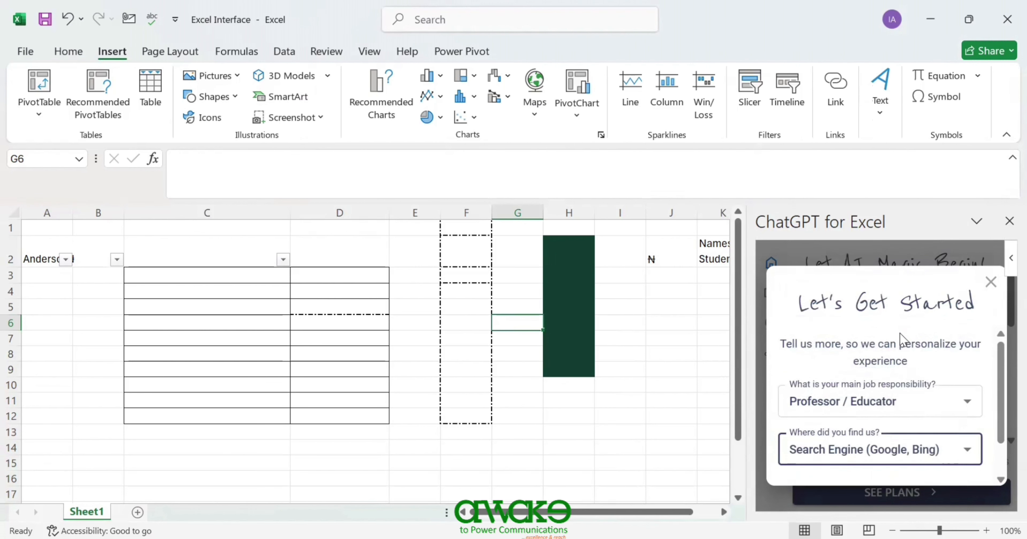
scroll(965, 399, "down", 1)
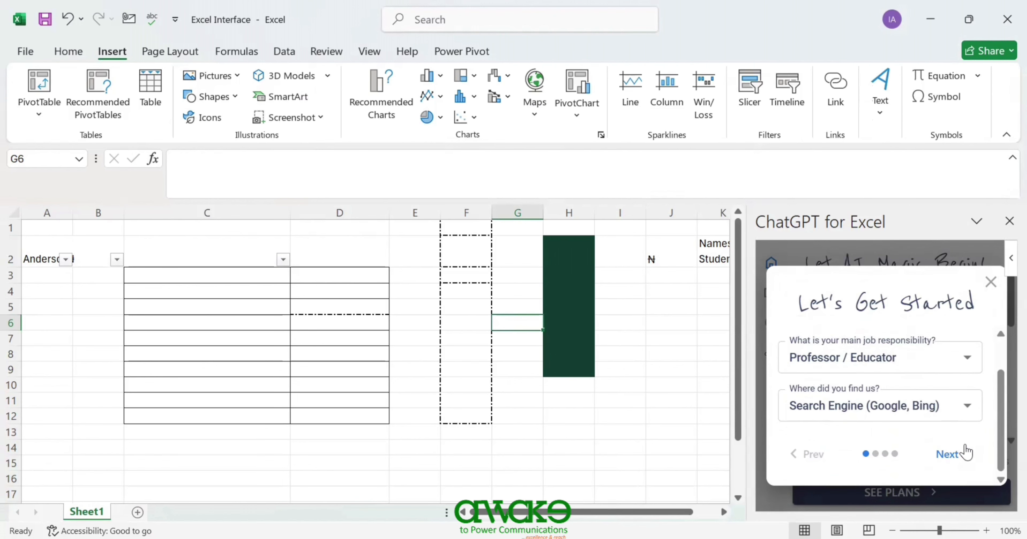
left_click(961, 455)
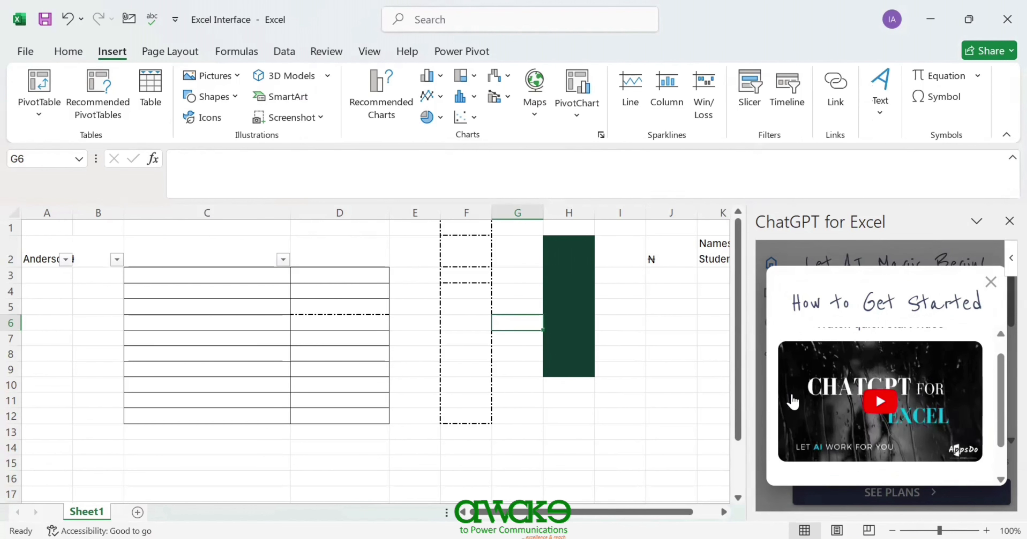
left_click(991, 281)
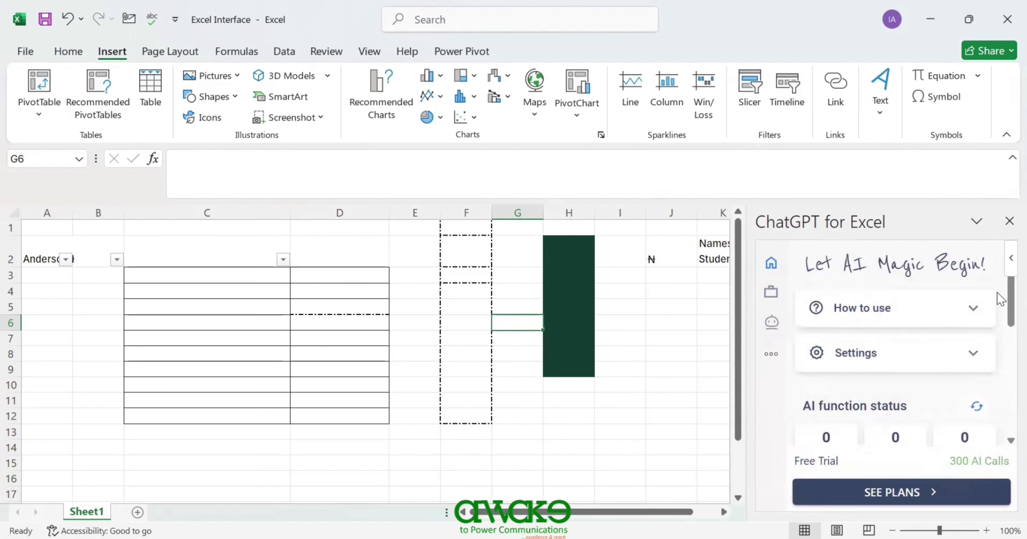
- Browse the add-in's Home, Plans and More menu views, ending on the AI Newbie chat
left_click(771, 264)
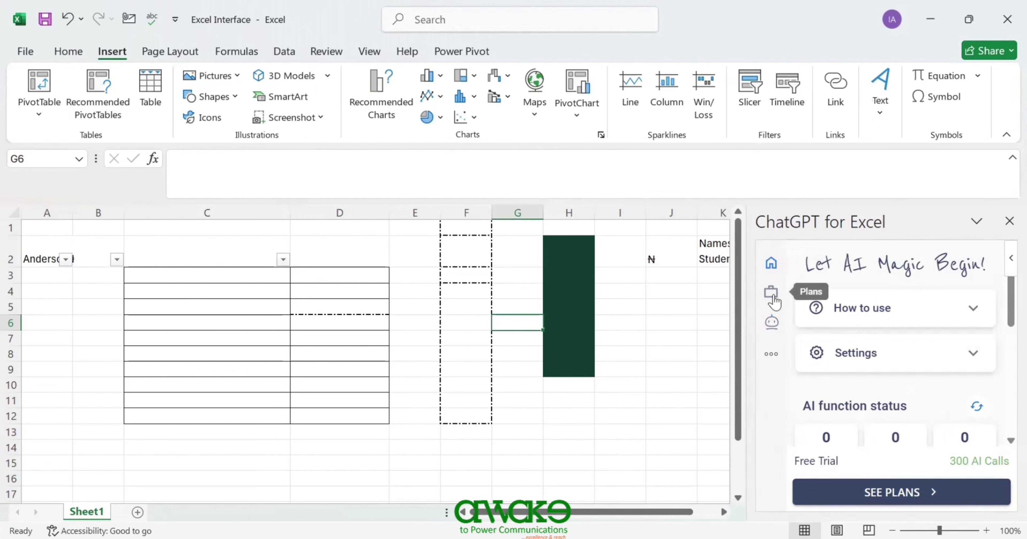
left_click(772, 295)
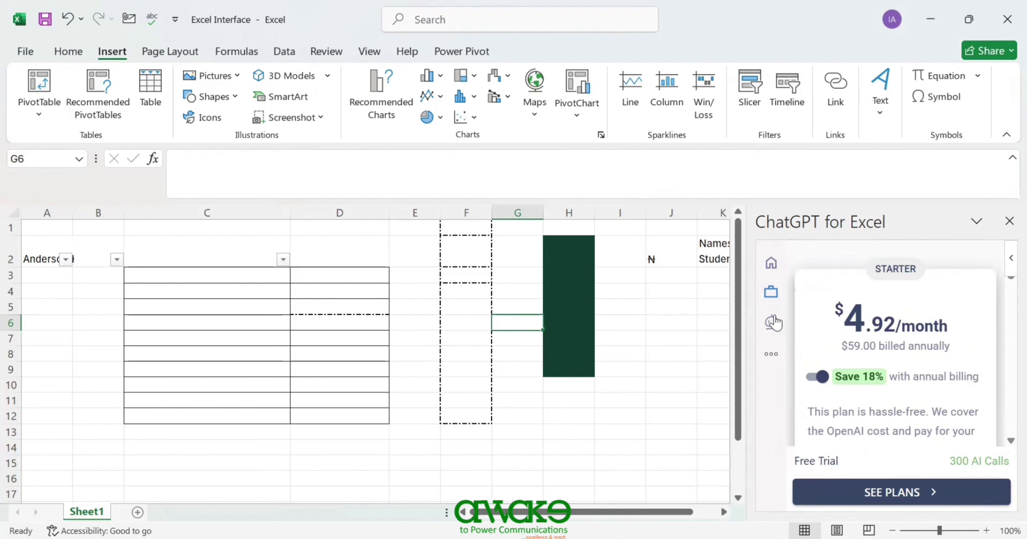
left_click(771, 327)
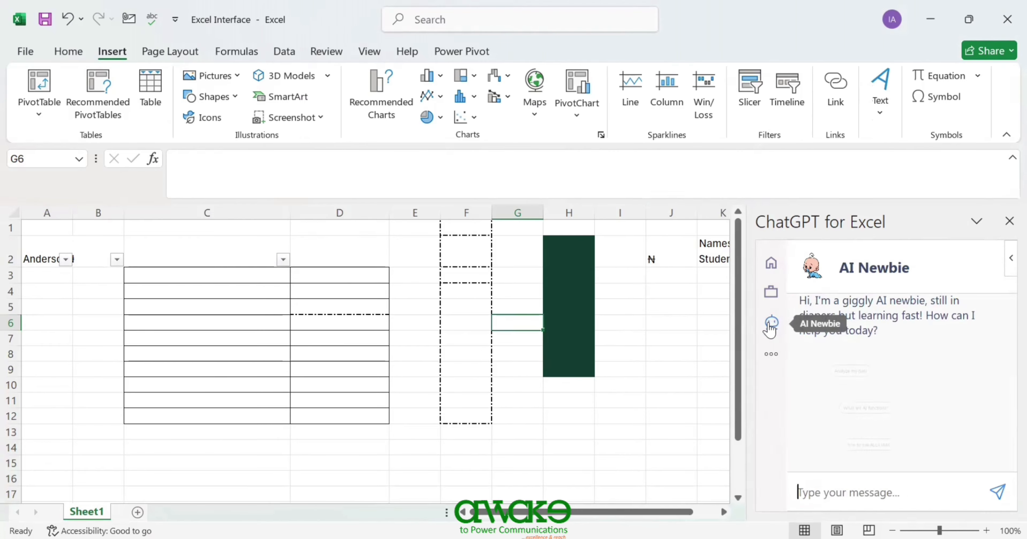
left_click(771, 355)
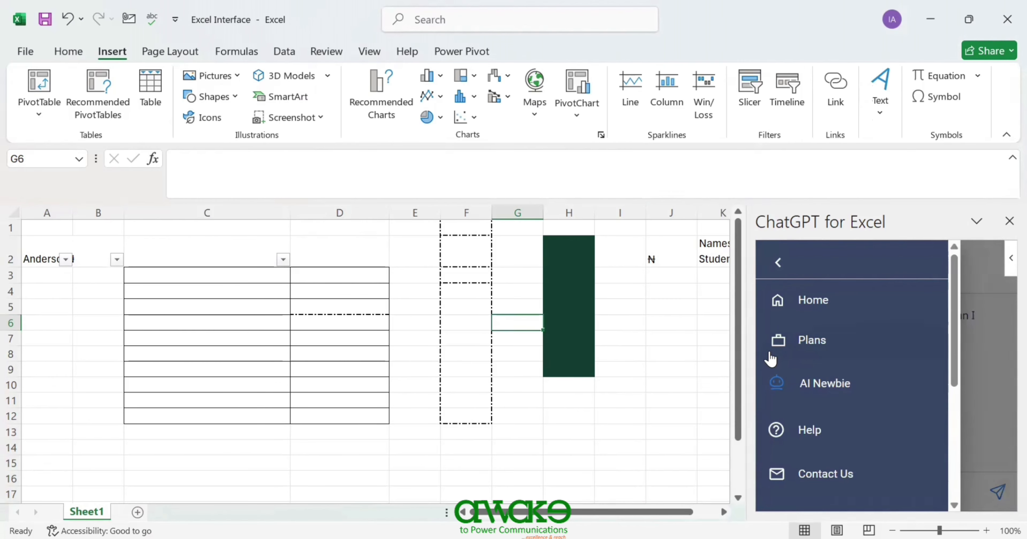
left_click(824, 383)
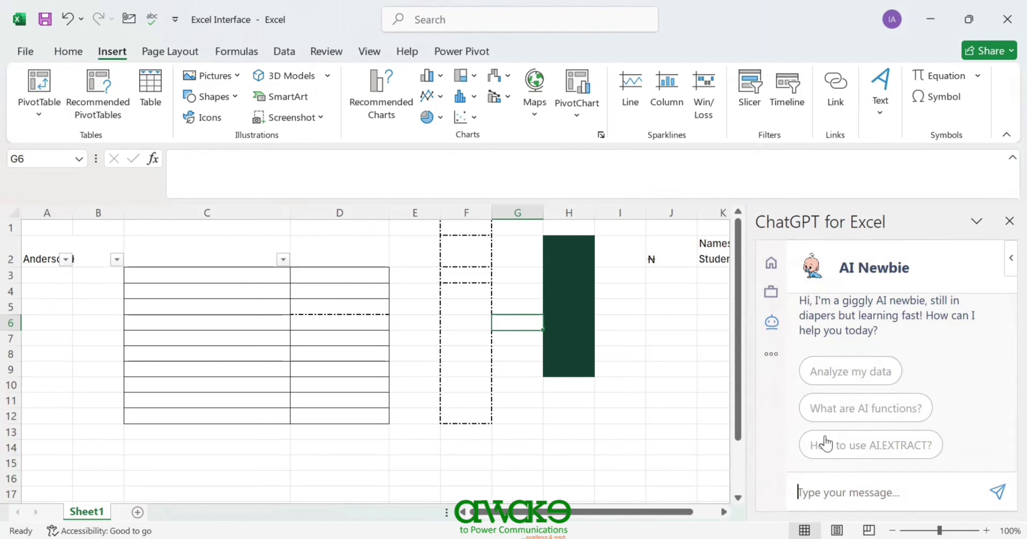
- Ask the AI Newbie chat how to use the SUM formula, then bring up Page Layout
type("give us the sum formular")
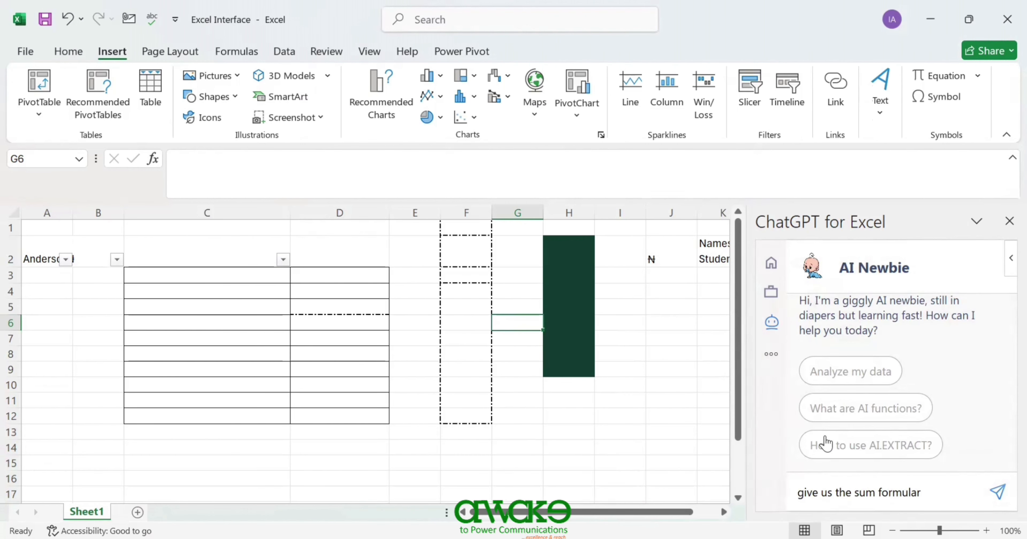
key("Return")
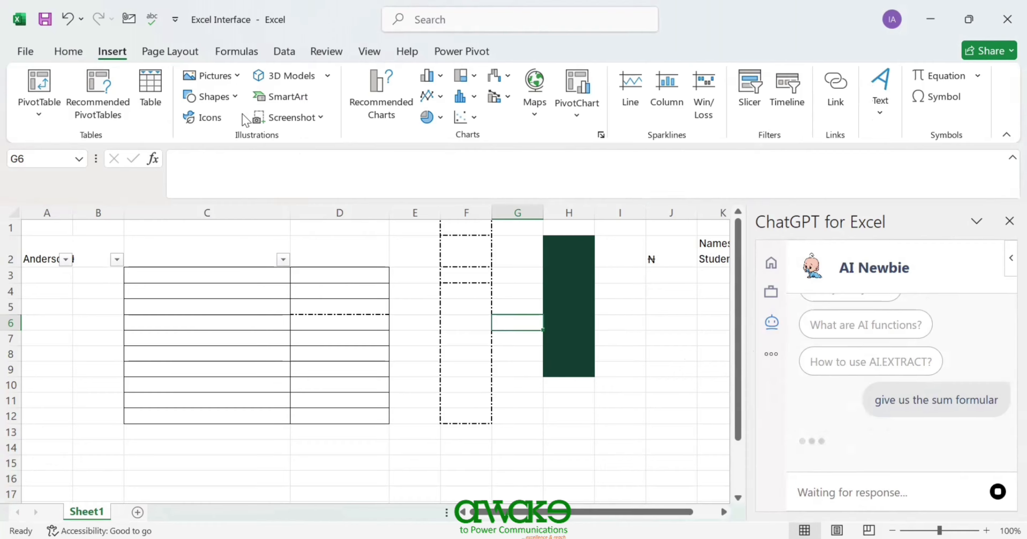
left_click(170, 54)
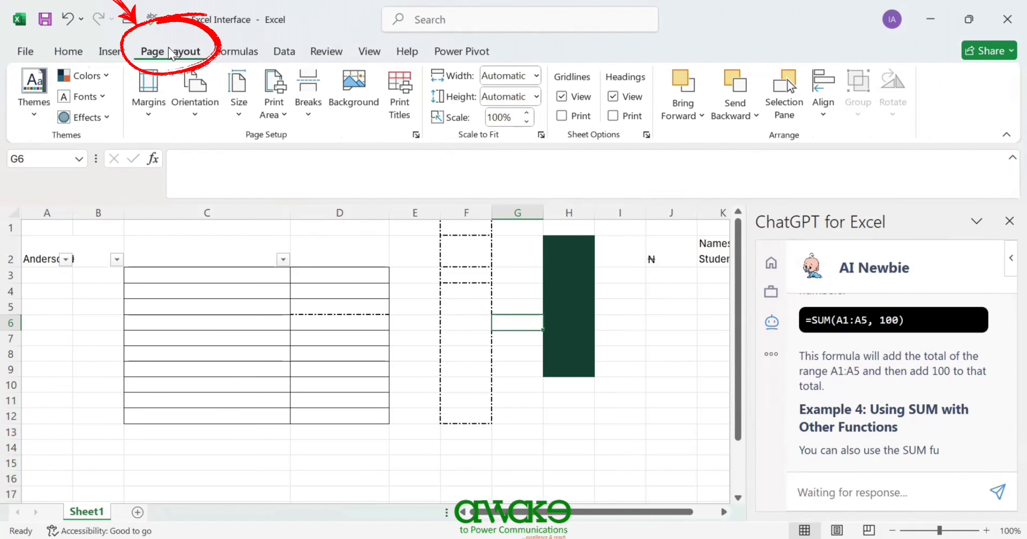
- Read through the reply's SUM examples, such as =SUM(A1:A5, 100) and =SUM(A1:A5) + A6
scroll(880, 426, "up", 15)
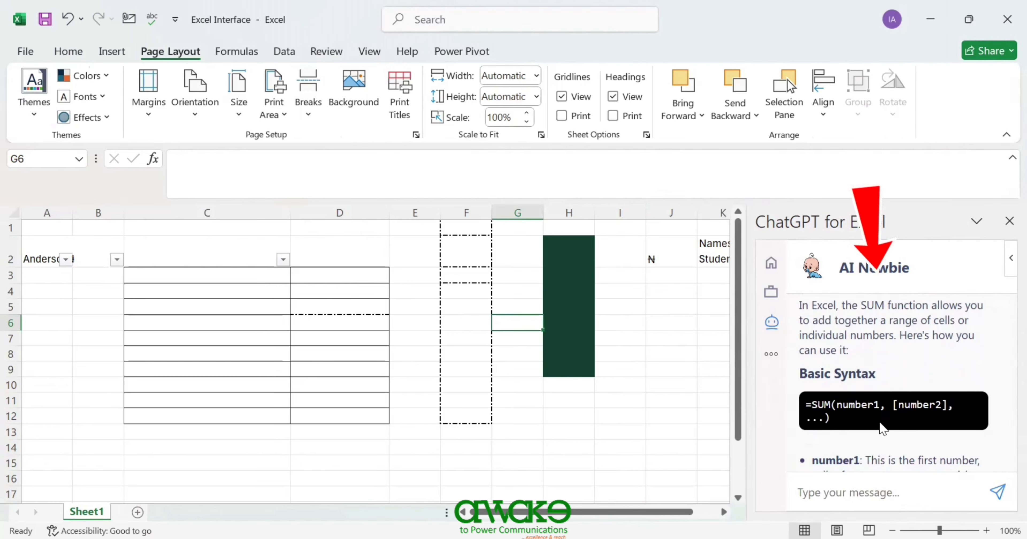
scroll(881, 421, "down", 1)
scroll(881, 421, "down", 3)
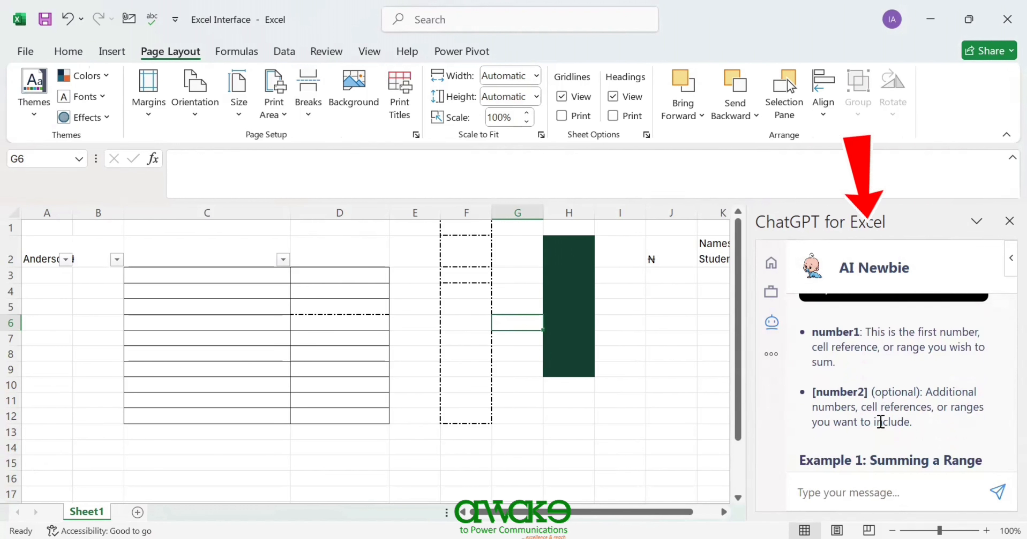
scroll(880, 421, "down", 5)
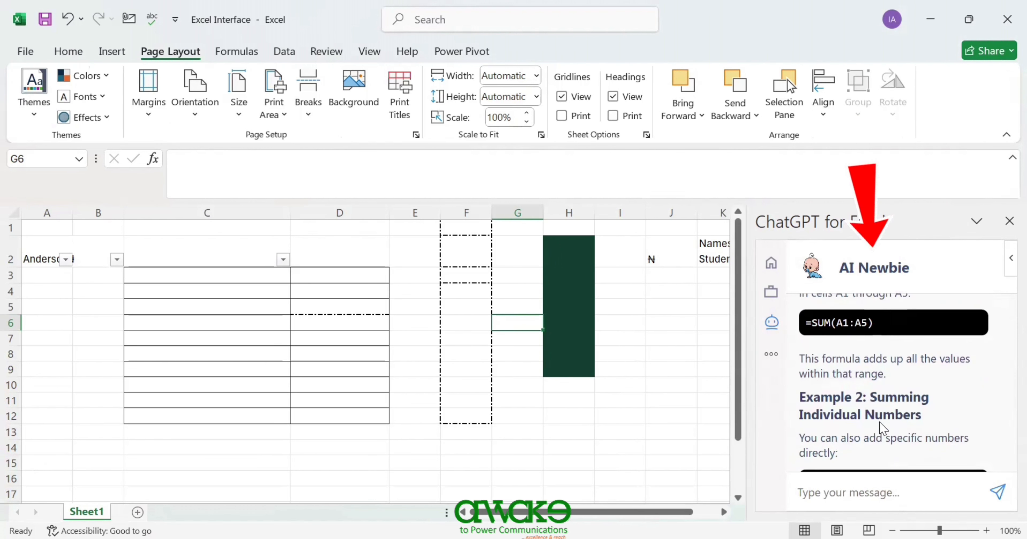
scroll(880, 425, "up", 3)
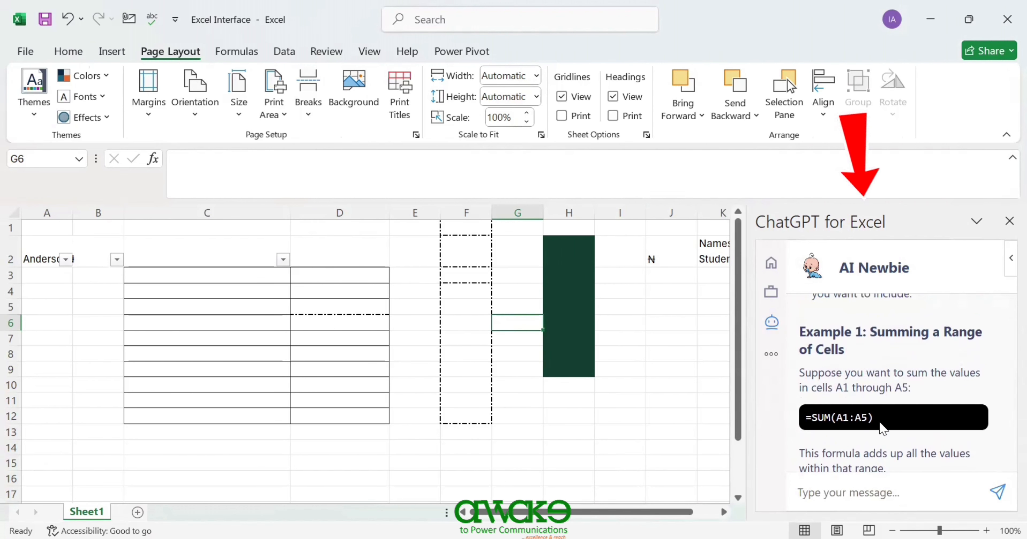
scroll(882, 424, "down", 5)
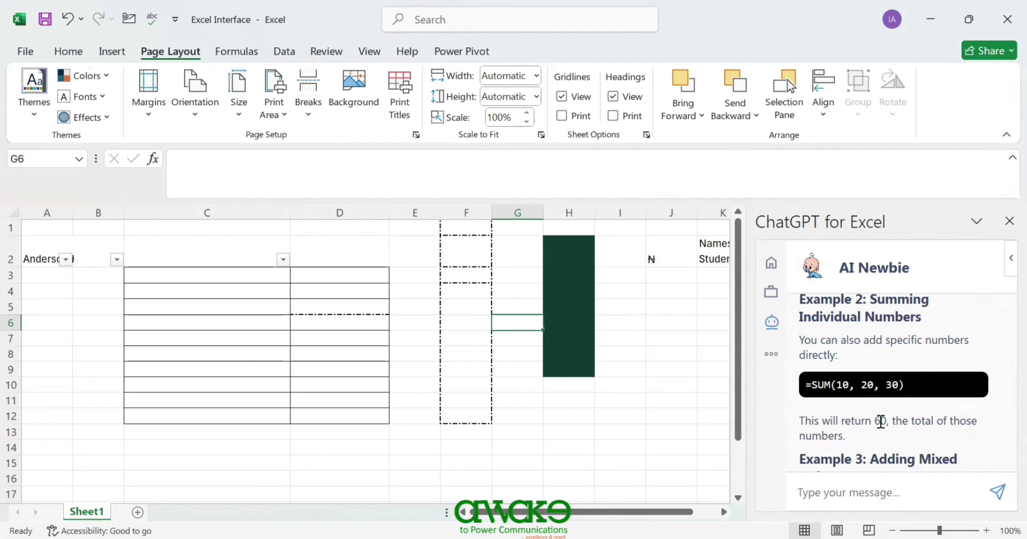
scroll(880, 421, "down", 3)
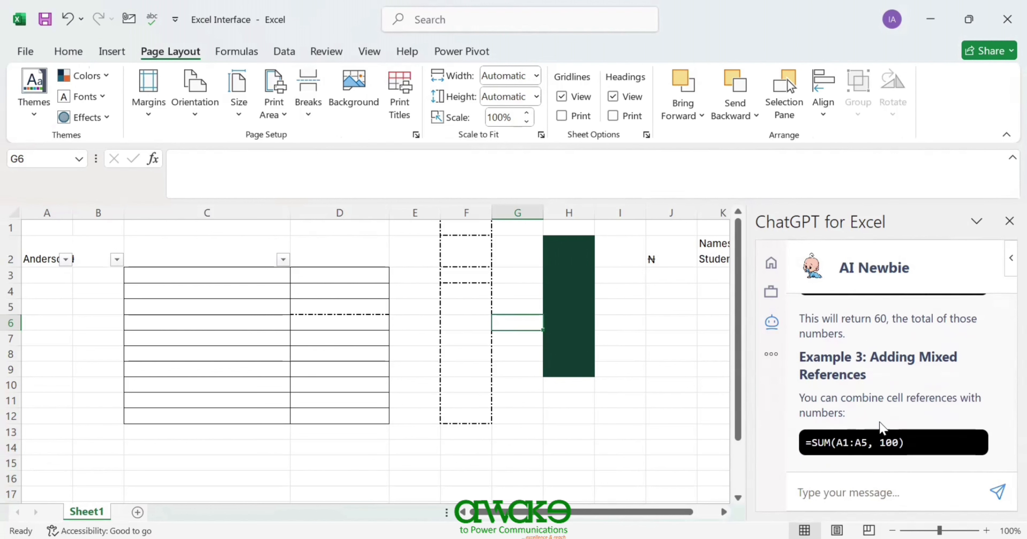
scroll(880, 421, "down", 1)
scroll(881, 421, "down", 5)
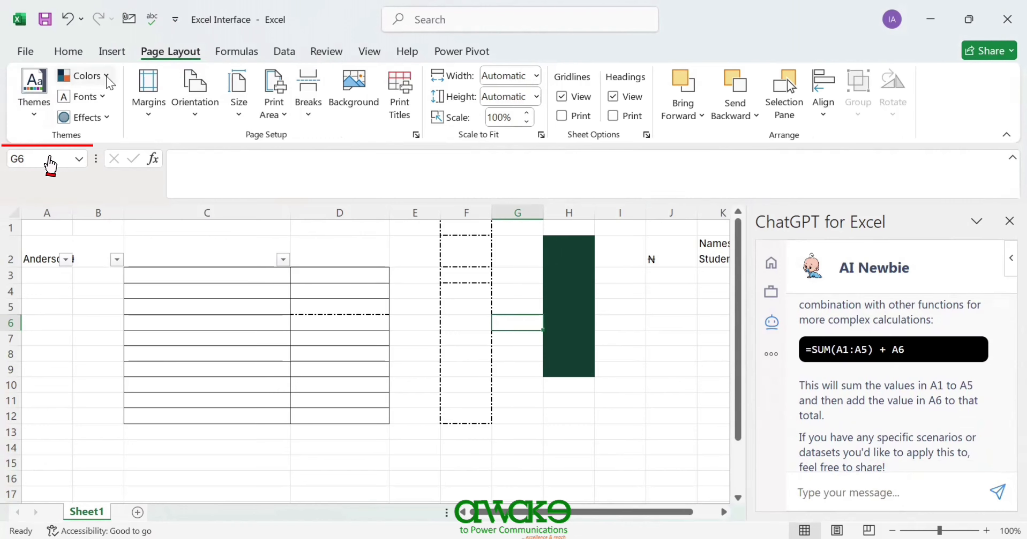
- Apply the Corbel theme font set after looking over the theme colour palettes
left_click(87, 76)
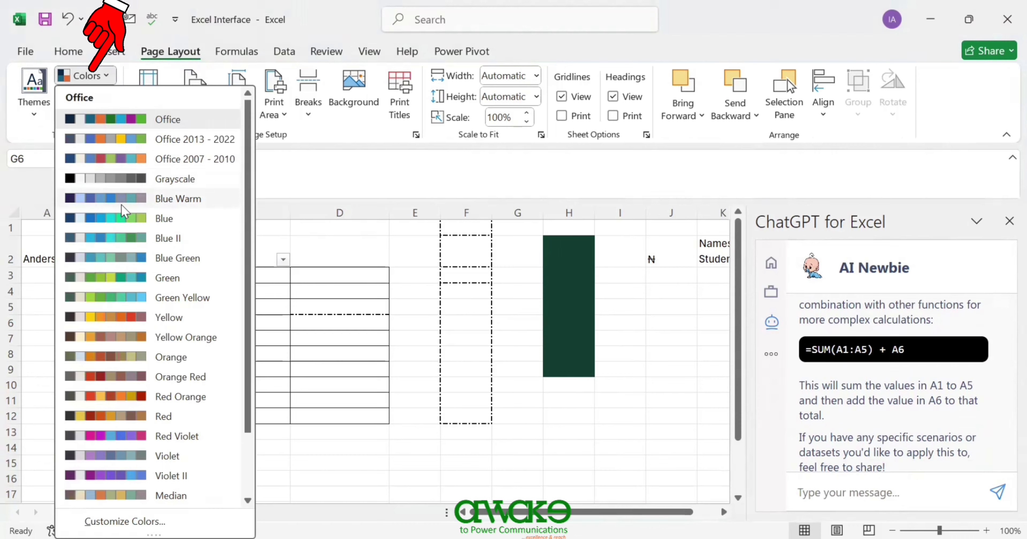
left_click(115, 219)
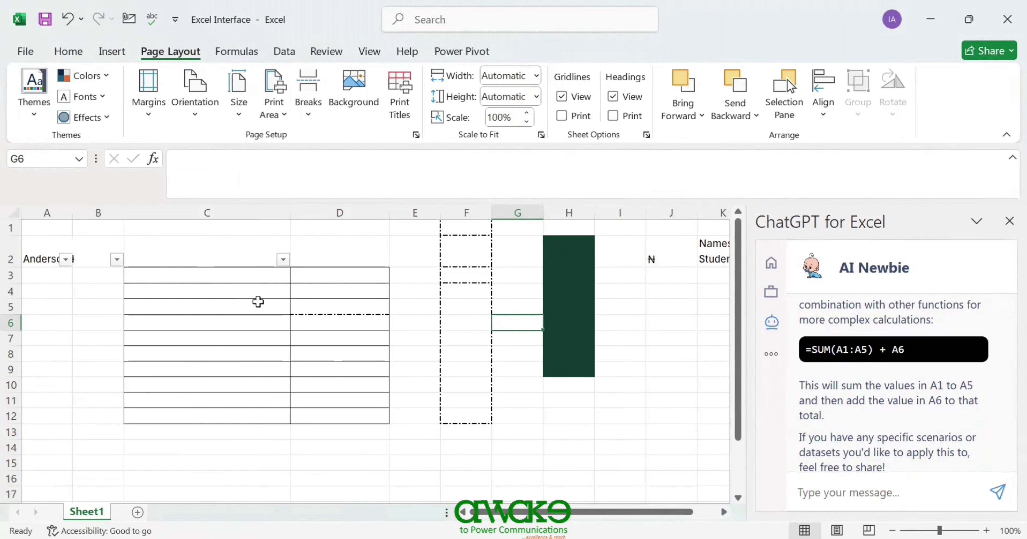
left_click(102, 105)
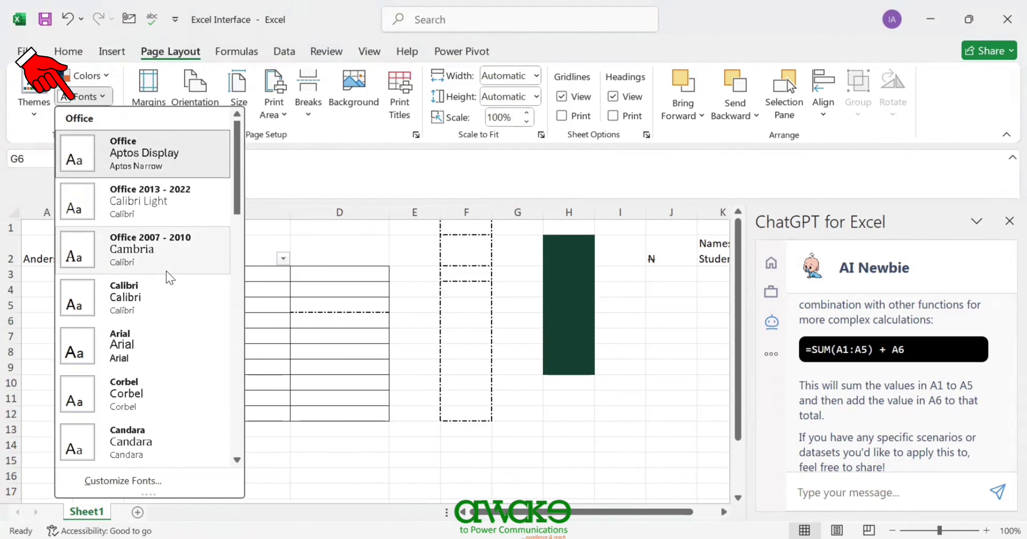
left_click(124, 395)
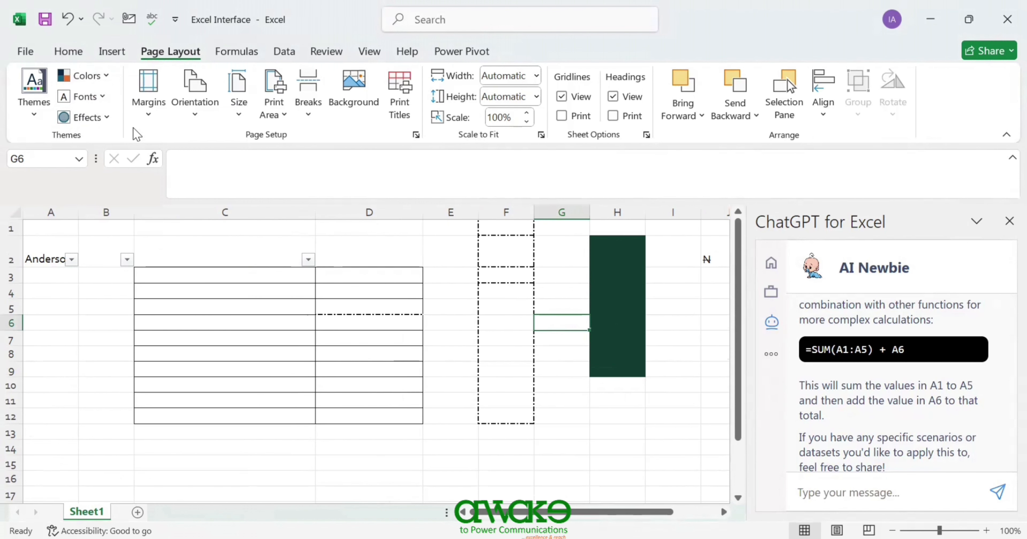
- Preview the theme effects without changing them, then apply the Wisp workbook theme
left_click(106, 117)
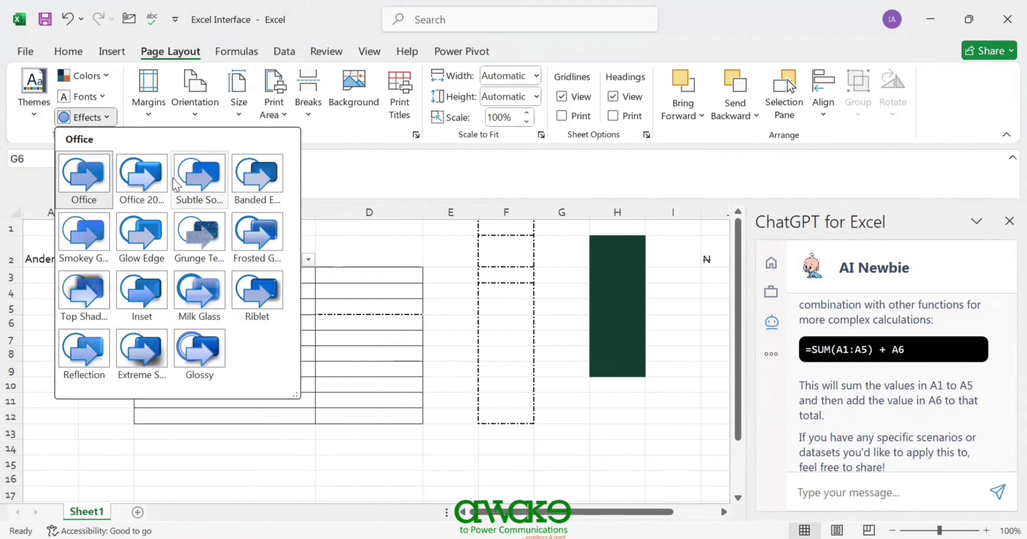
left_click(156, 183)
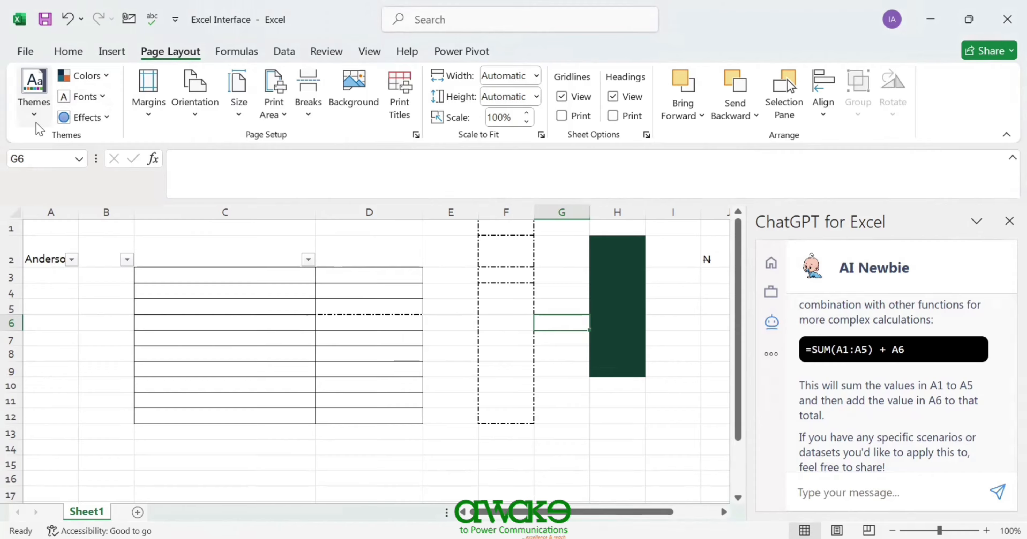
left_click(35, 104)
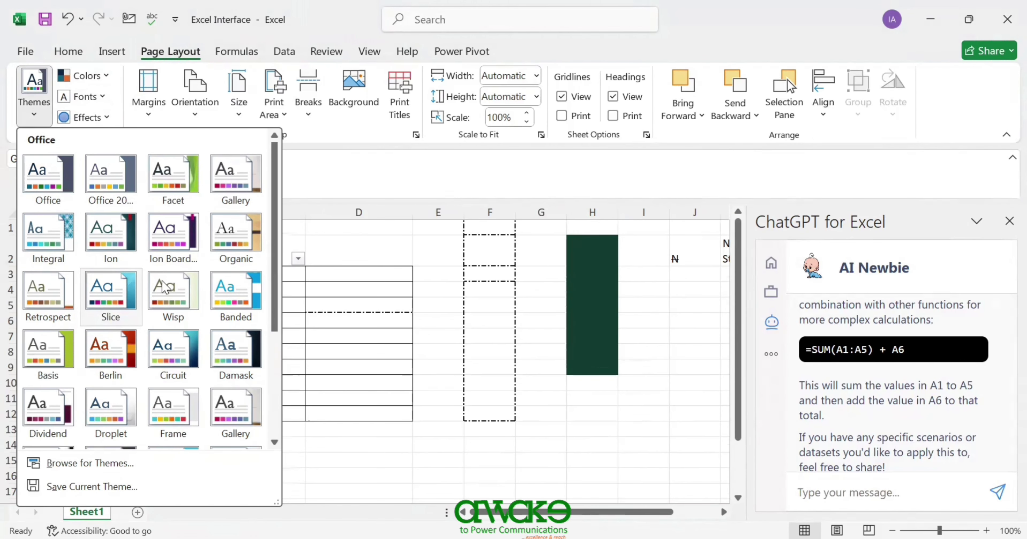
left_click(167, 286)
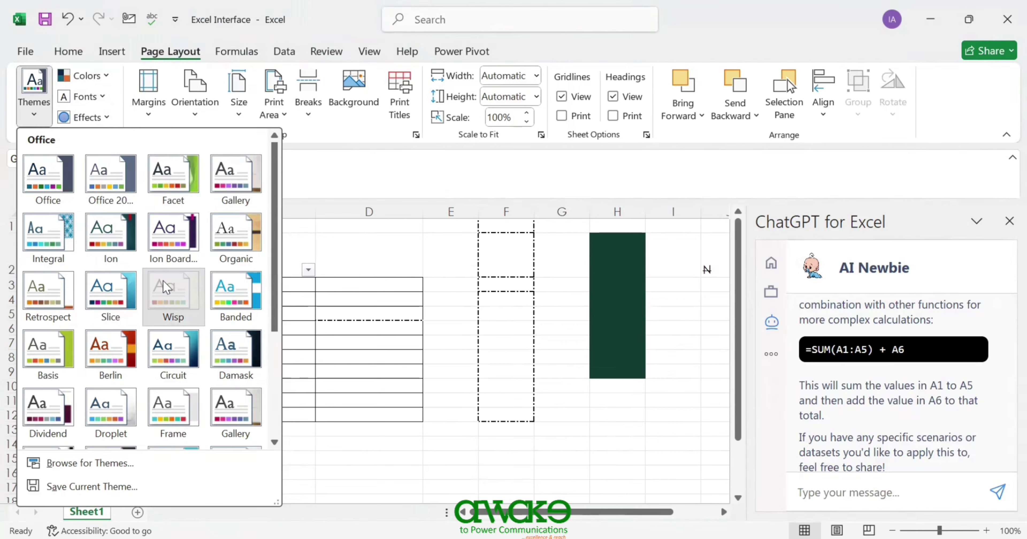
left_click(153, 119)
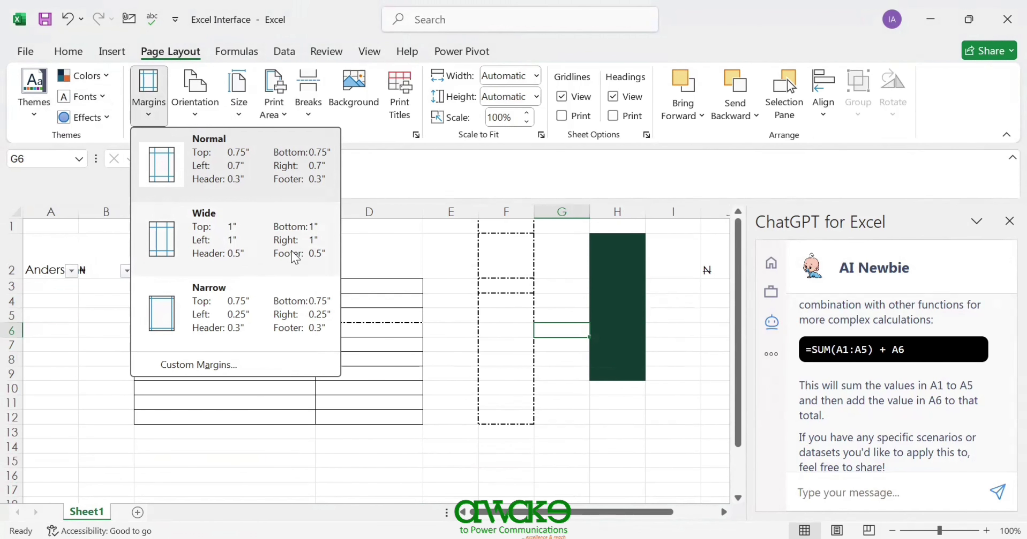
- Set Normal page margins and A4 paper size, leaving orientation unchanged
left_click(272, 156)
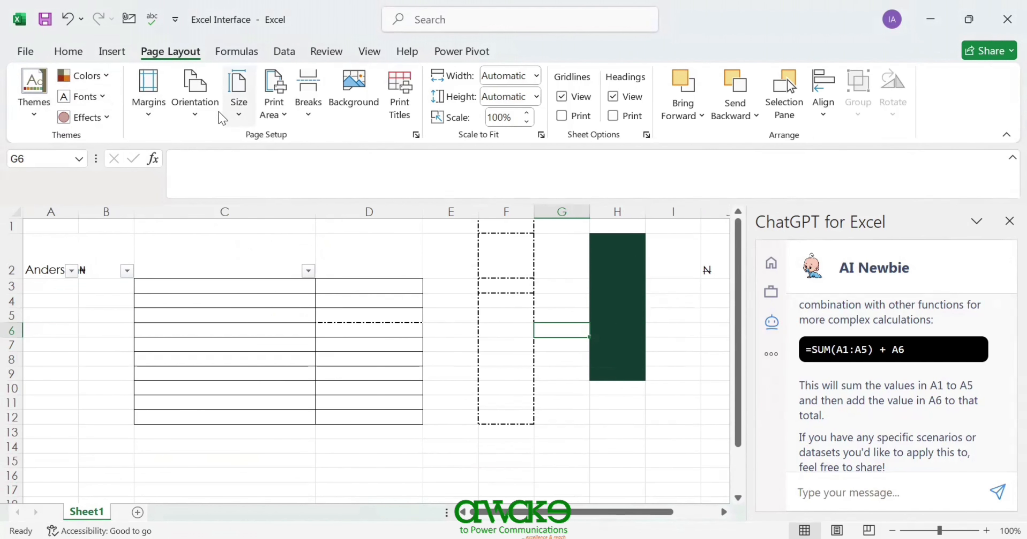
left_click(202, 115)
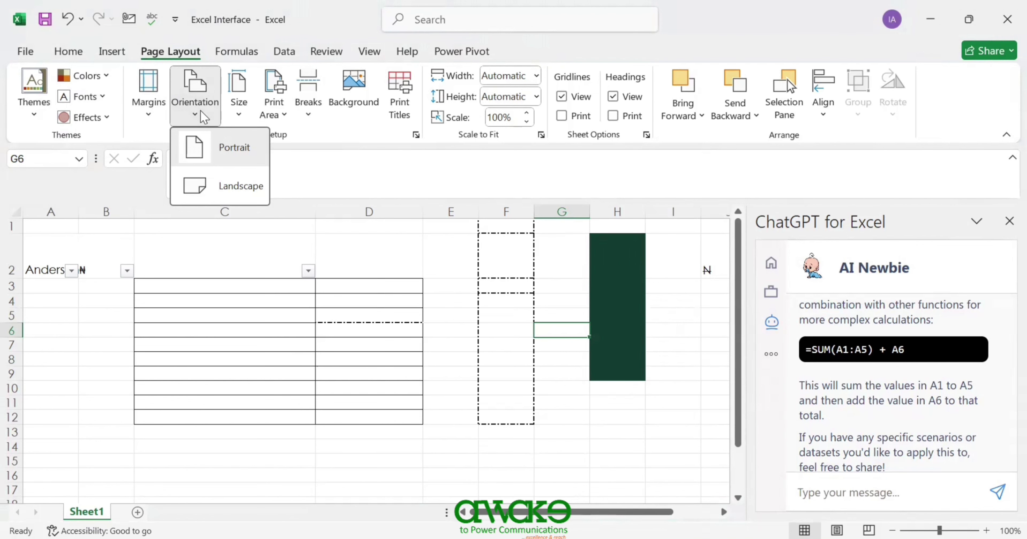
left_click(239, 110)
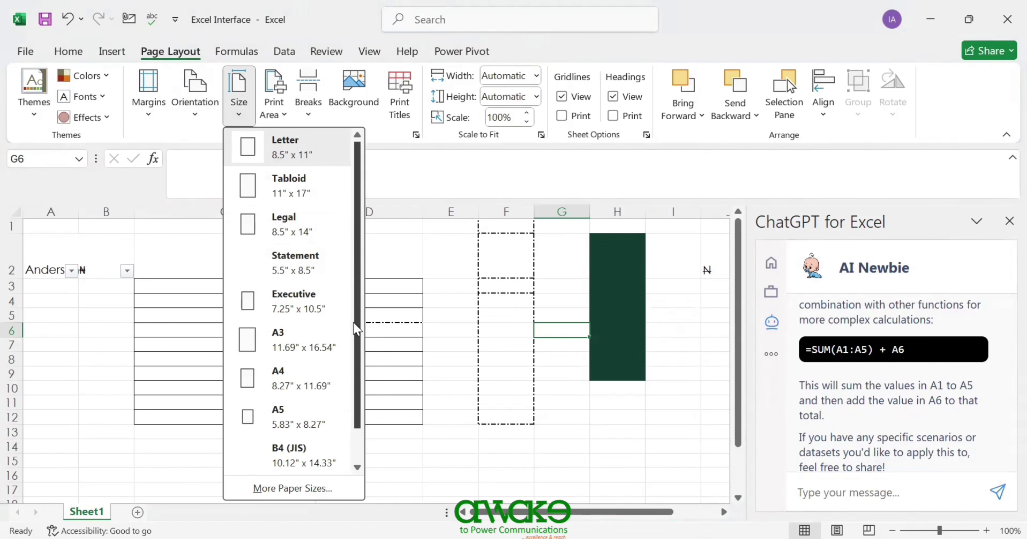
left_click_drag(357, 323, 358, 411)
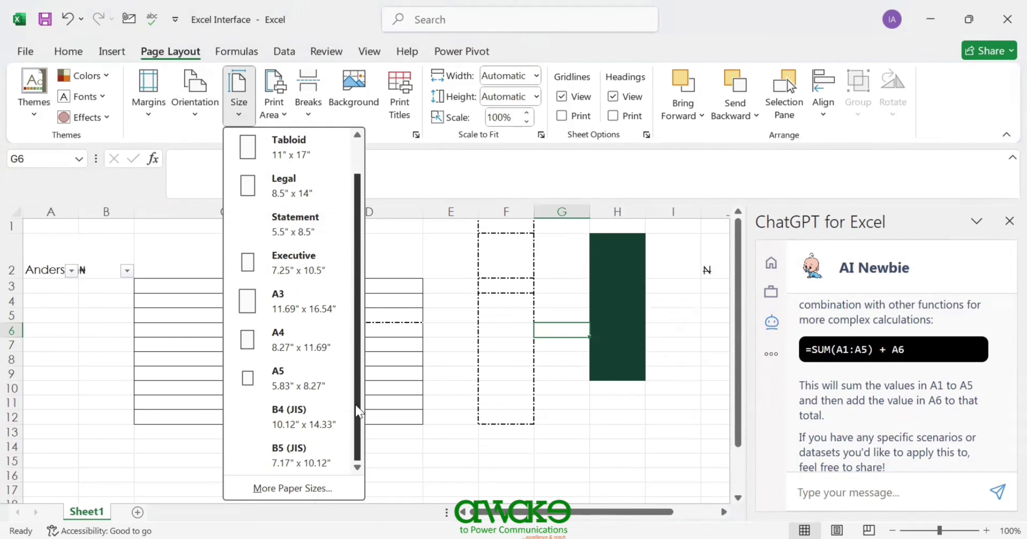
left_click_drag(354, 333, 351, 308)
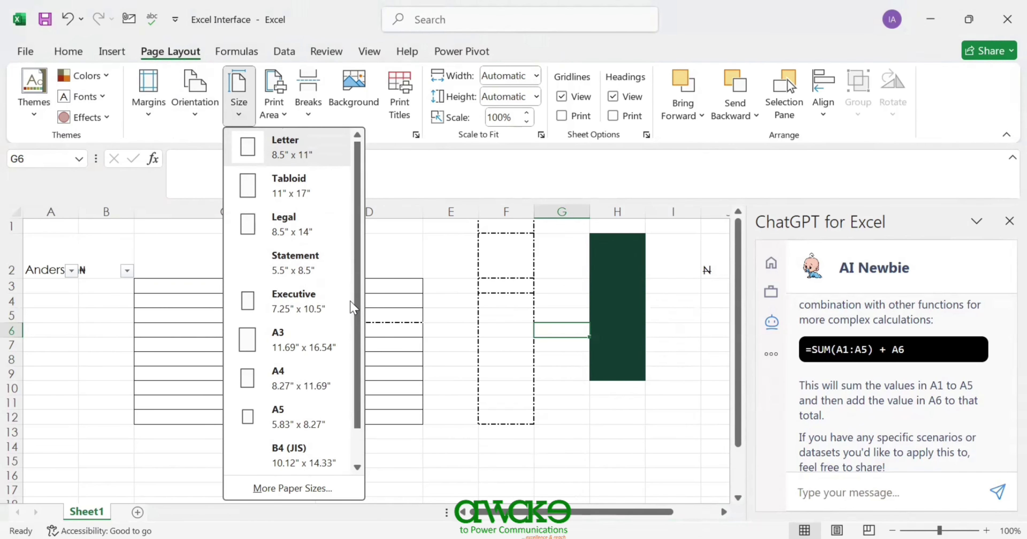
left_click(285, 376)
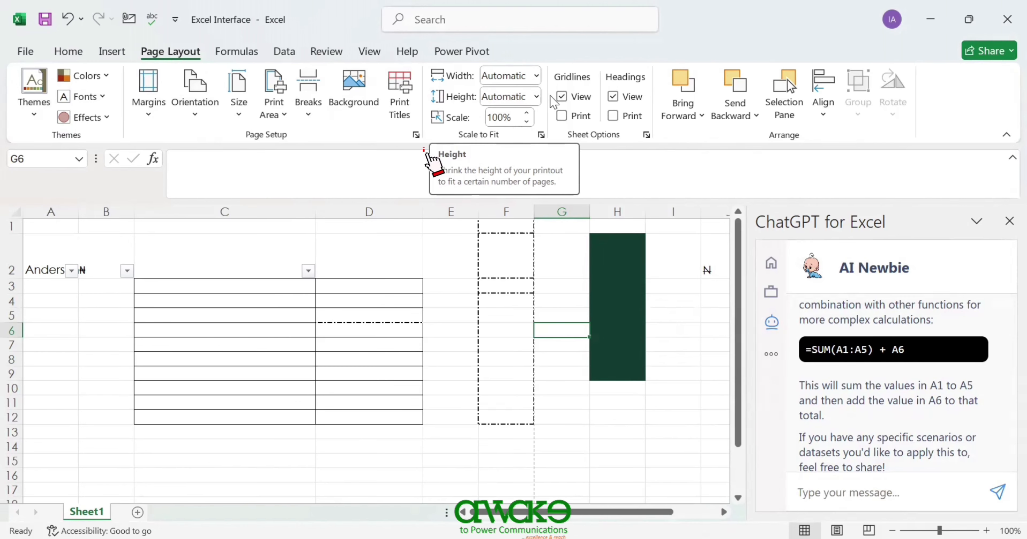
- Lower the Scale to Fit print scale from 100% through 90% to 85%
left_click_drag(65, 247, 419, 398)
left_click(436, 324)
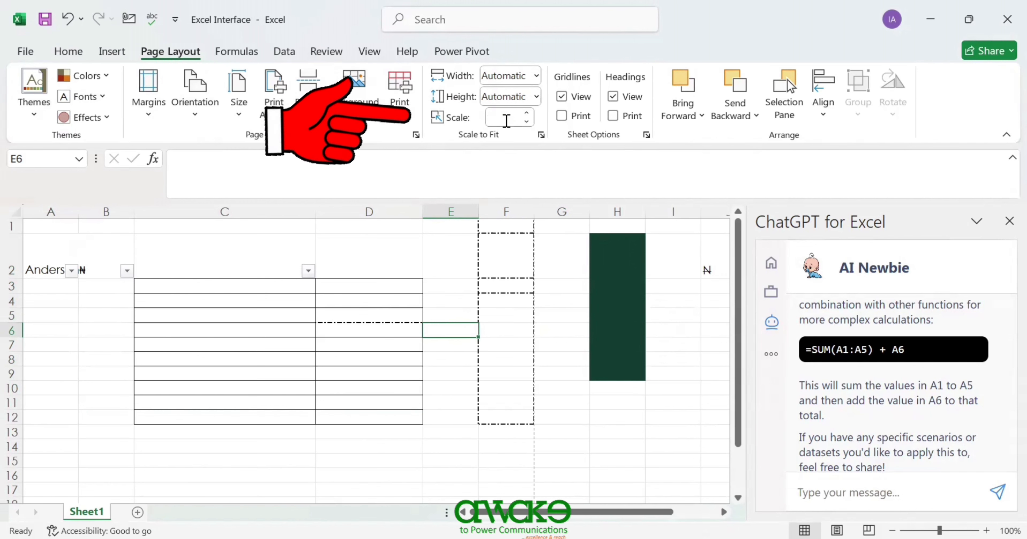
left_click(525, 121)
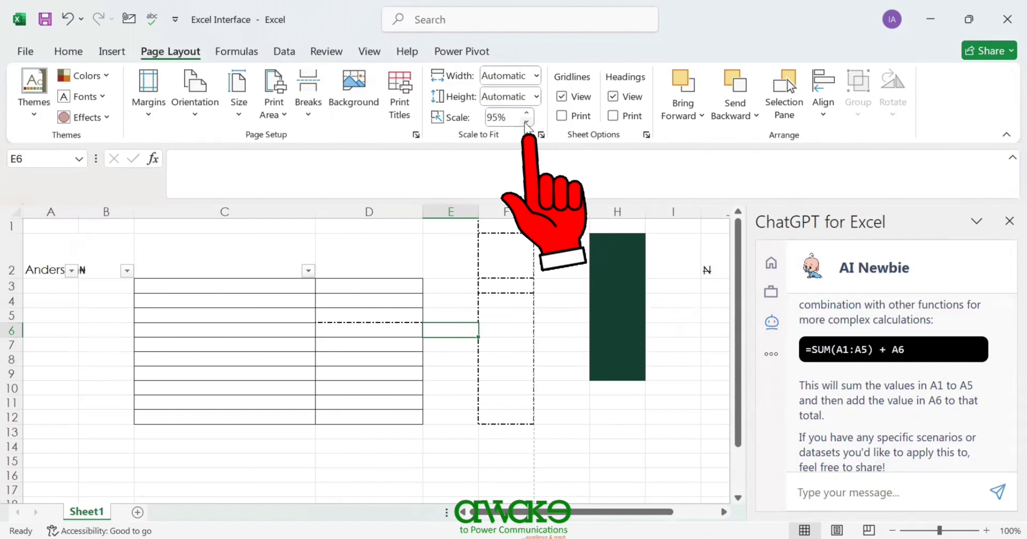
left_click(526, 121)
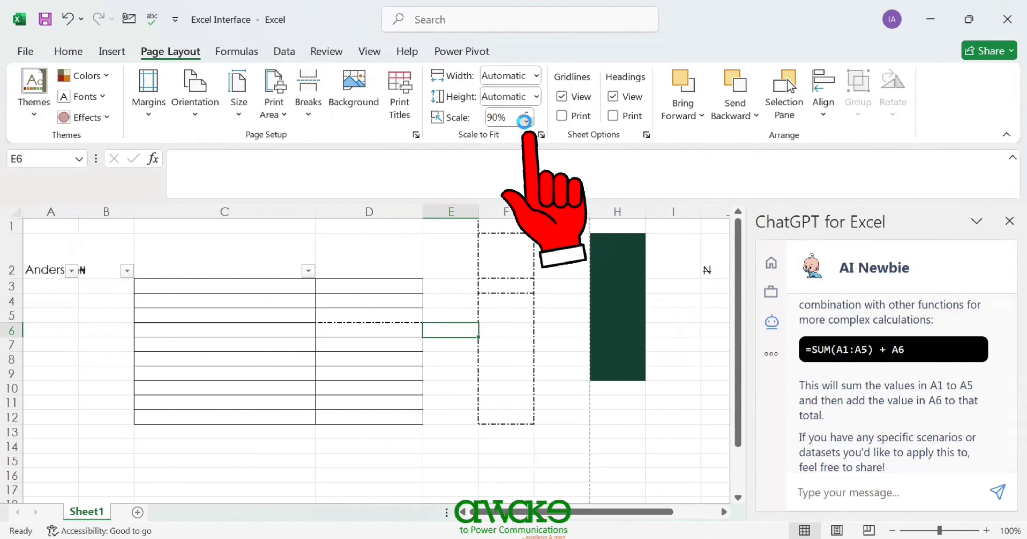
left_click(591, 403)
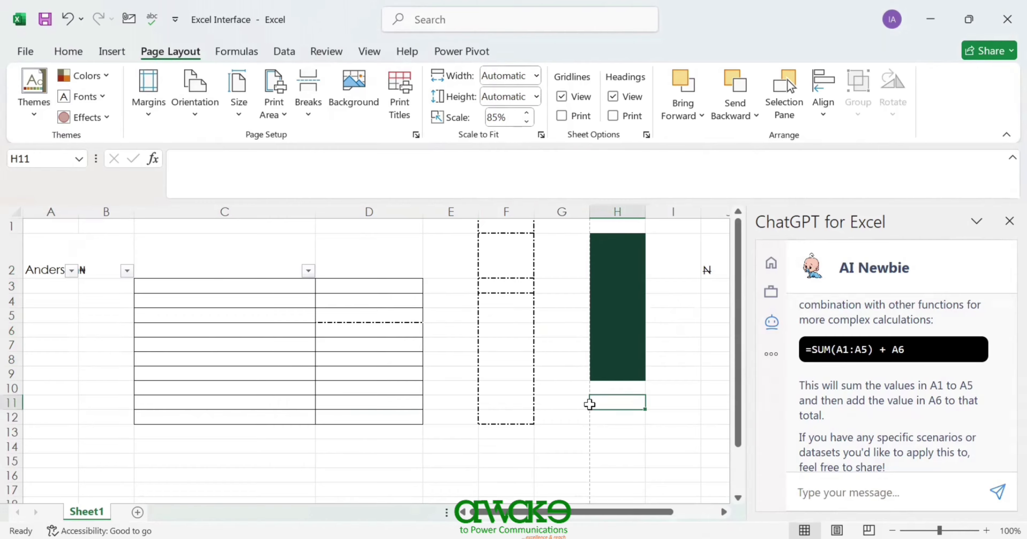
- Delete column H, which holds the dark green block
left_click(618, 209)
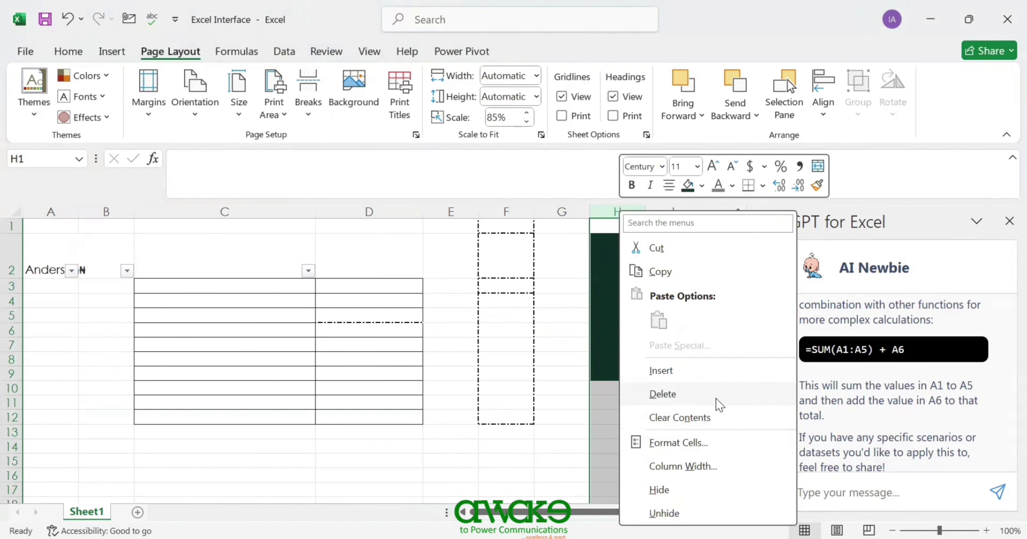
left_click(574, 299)
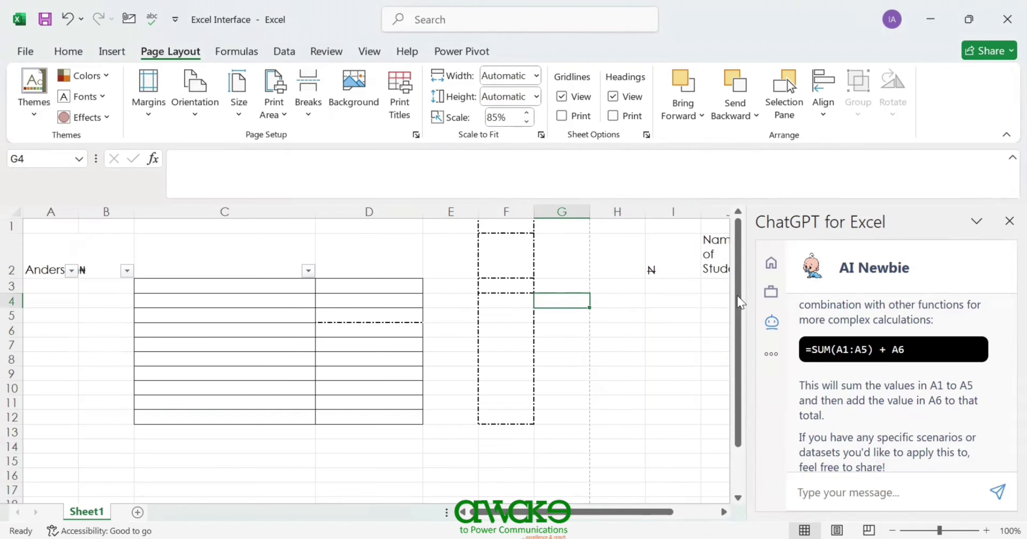
left_click_drag(738, 348, 749, 392)
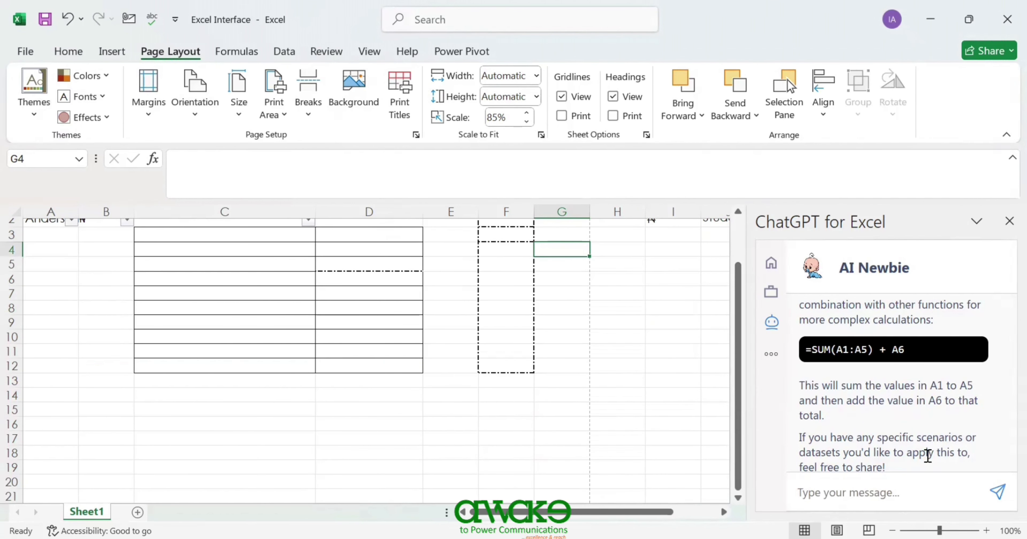
- Lower the print scale from 85% to 80%
scroll(855, 489, "down", 3)
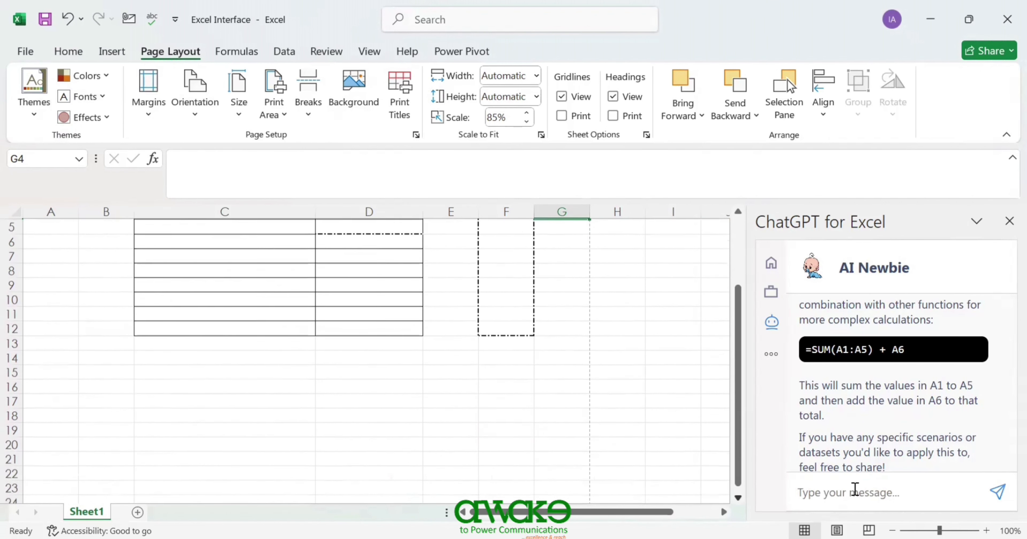
scroll(622, 449, "down", 3)
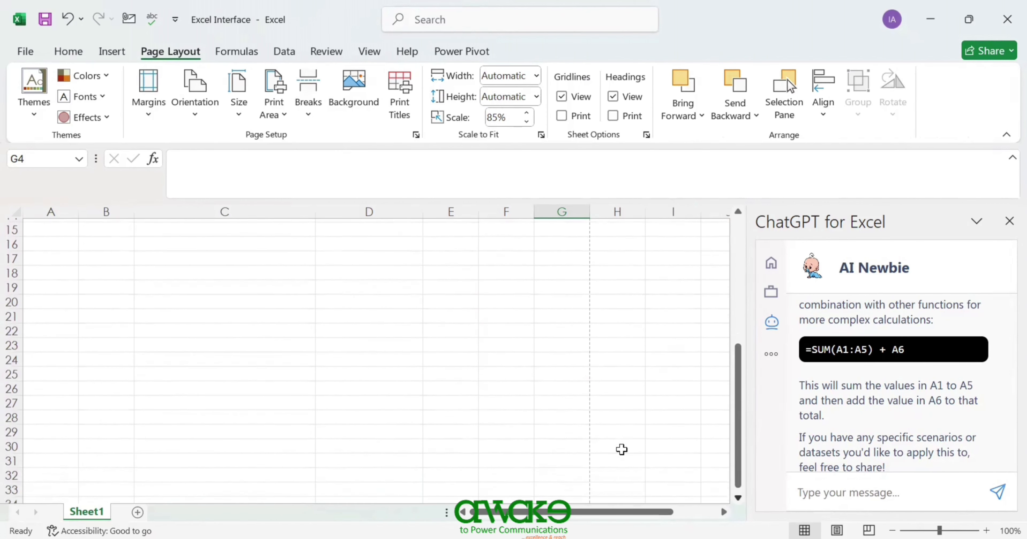
scroll(621, 449, "down", 3)
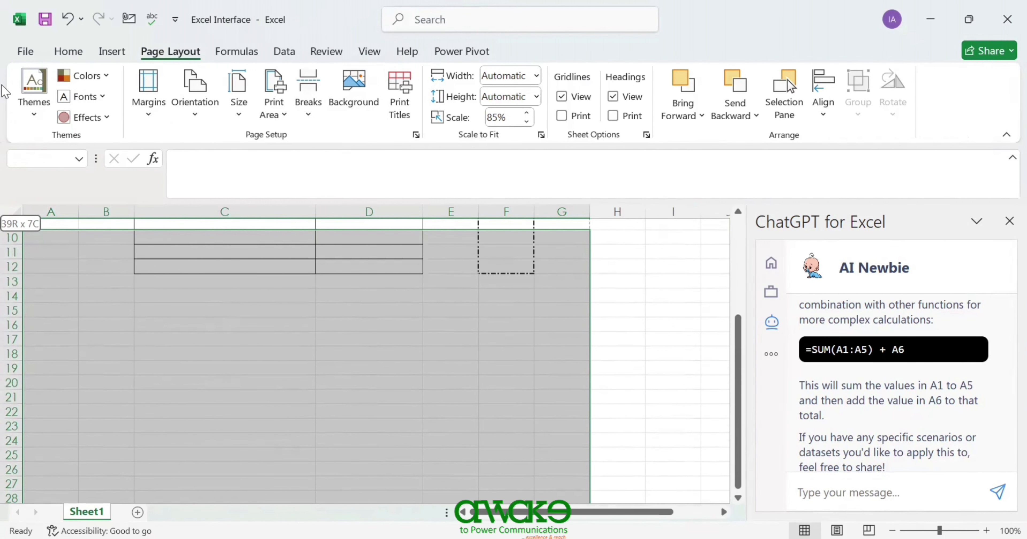
left_click_drag(3, 88, 4, 88)
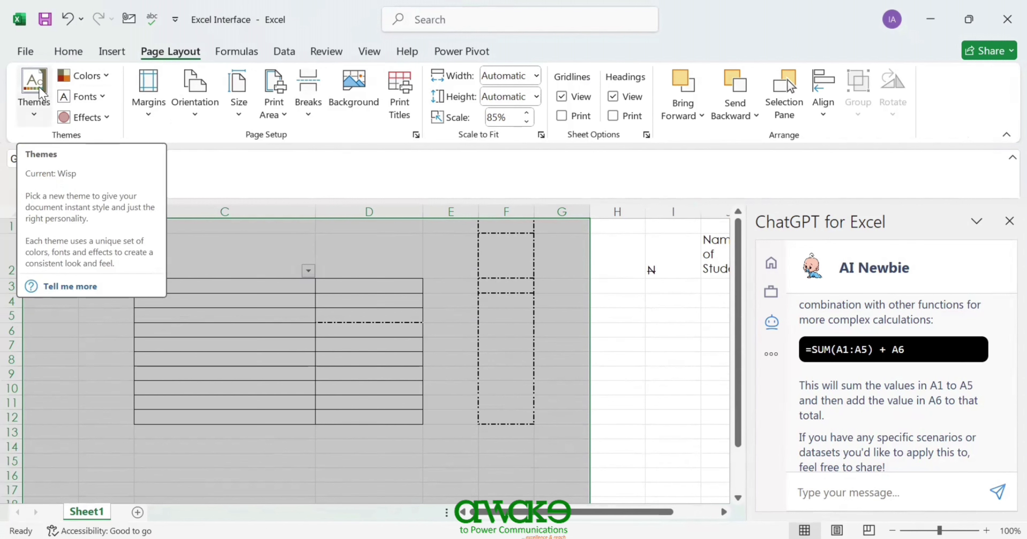
left_click(527, 122)
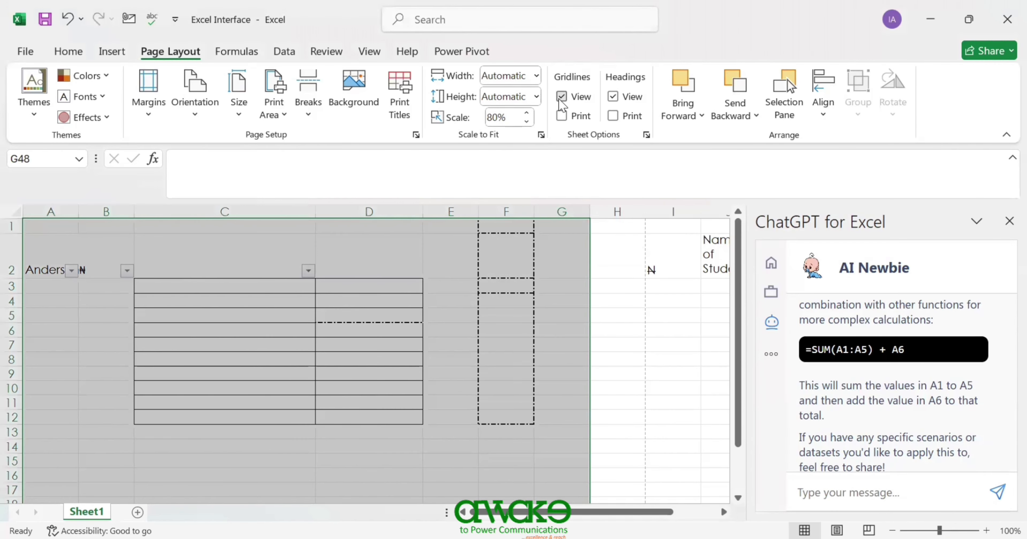
- Keep gridlines shown and turn on Headings View so row numbers and column letters appear
left_click(562, 97)
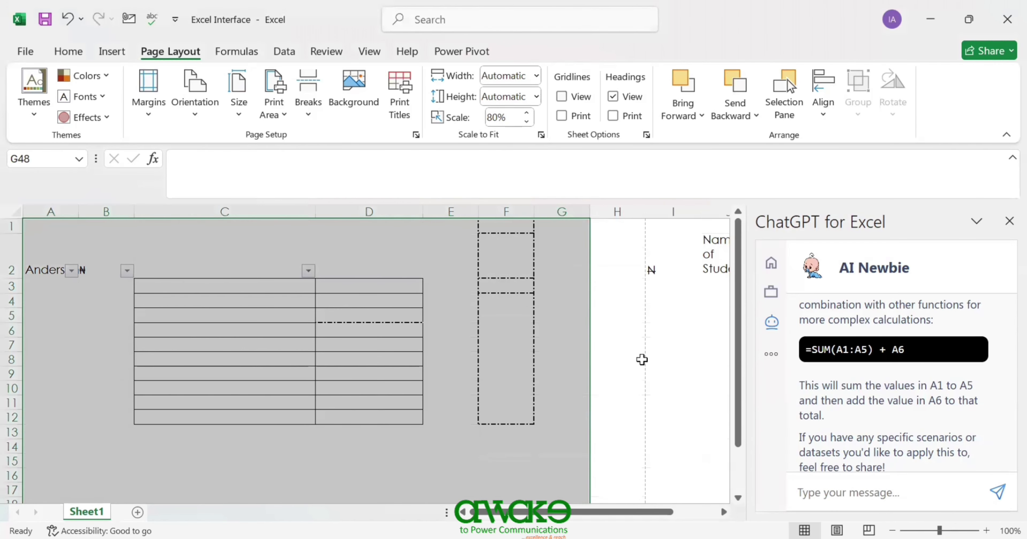
left_click(642, 361)
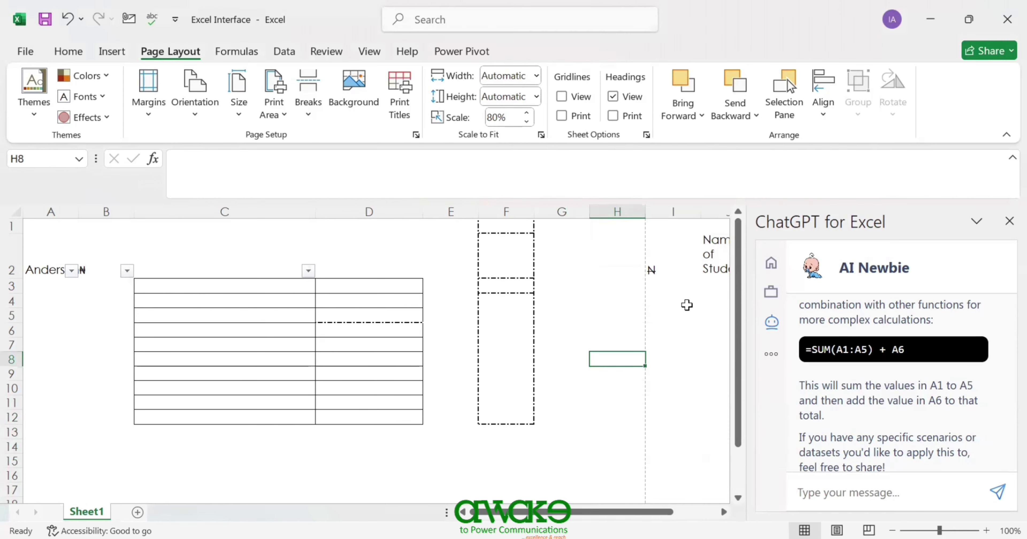
left_click(563, 97)
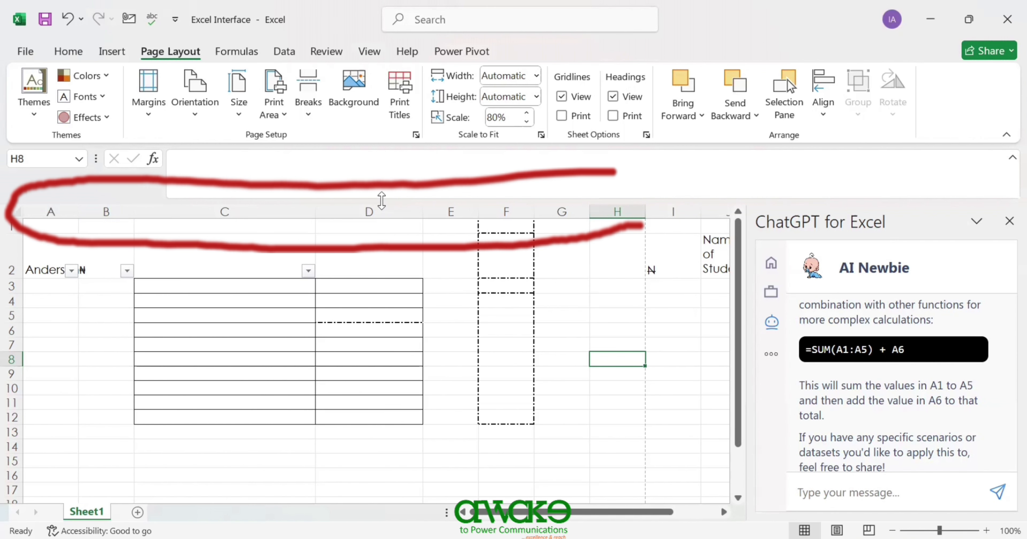
left_click(612, 97)
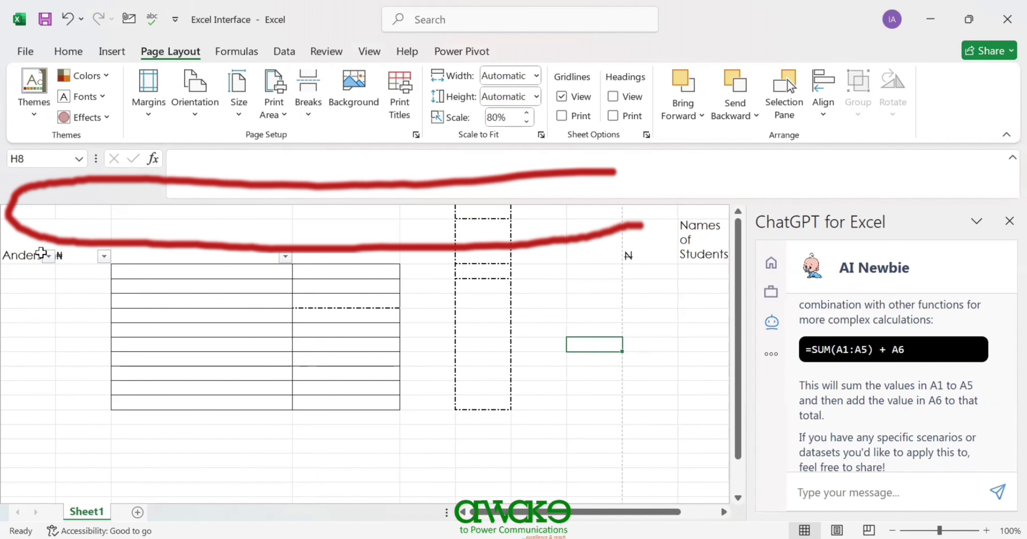
left_click(613, 98)
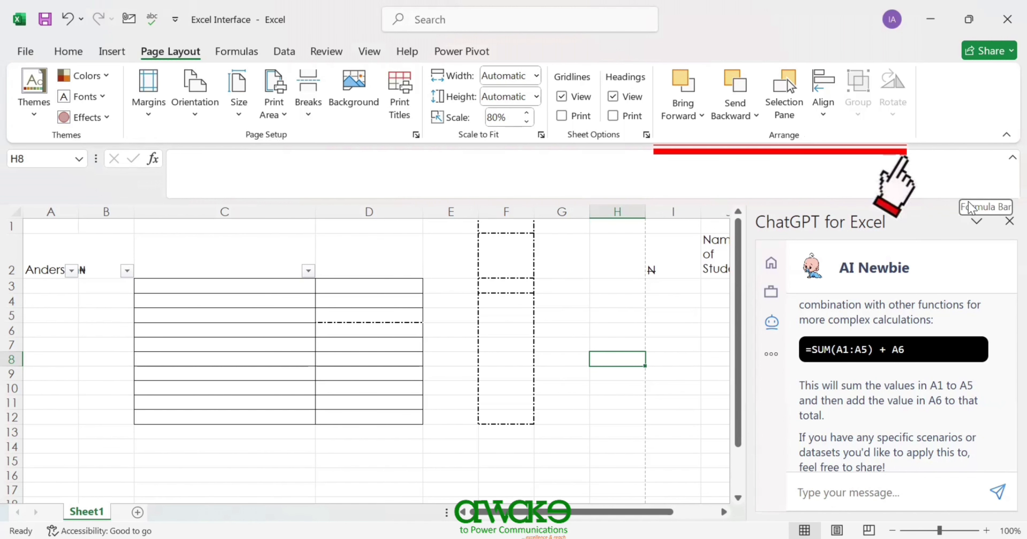
- Close the ChatGPT for Excel pane to reveal columns J to N, and check the Bring Forward options
left_click(1007, 221)
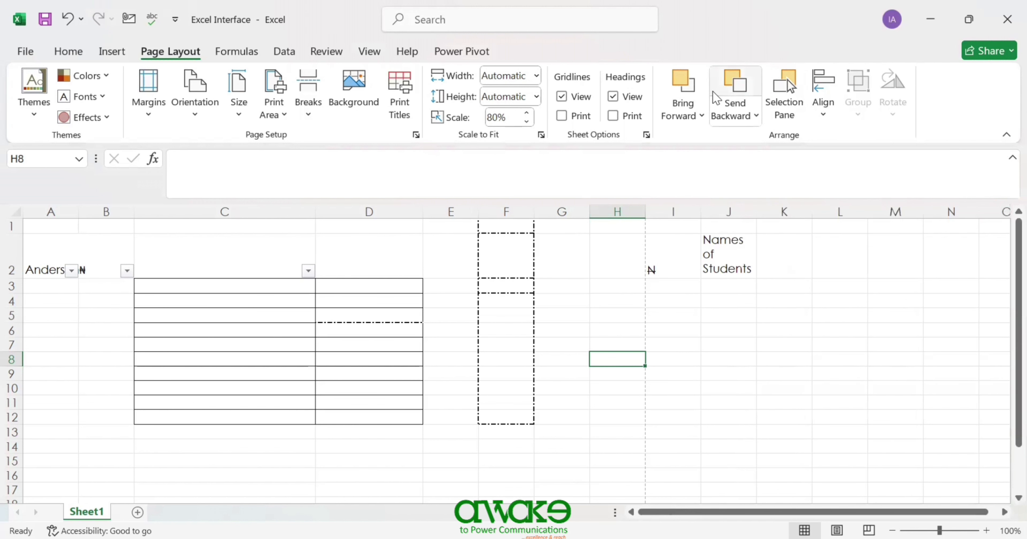
left_click(703, 116)
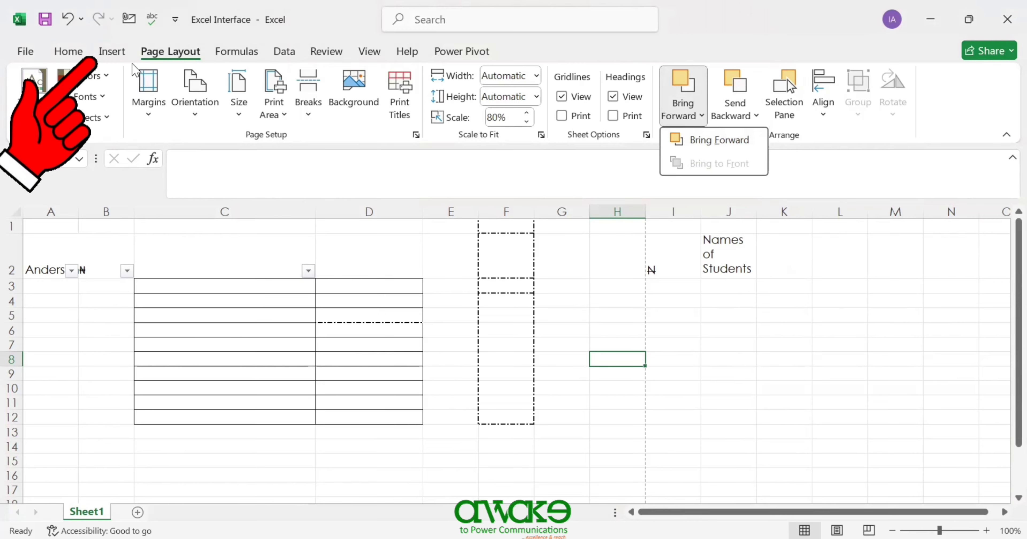
left_click(105, 55)
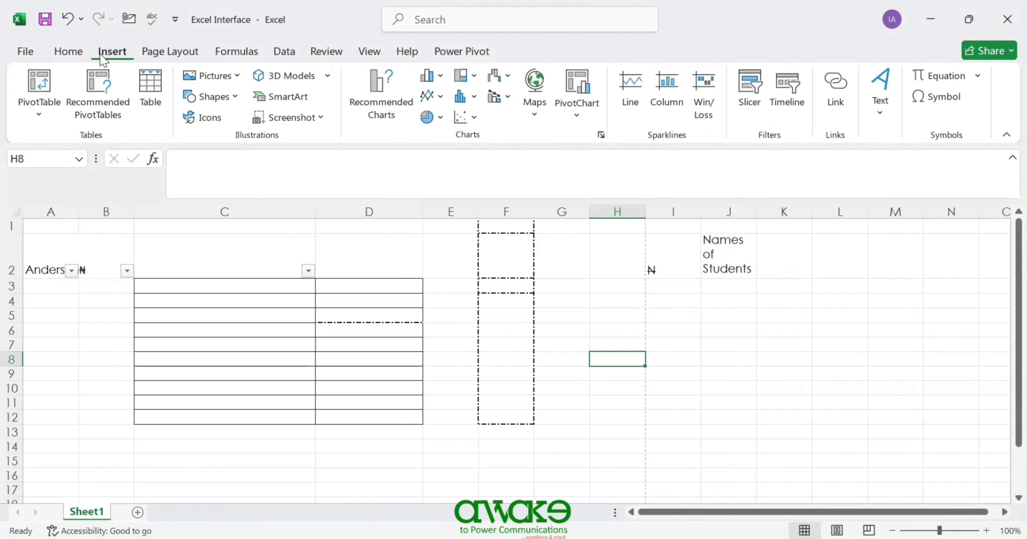
- Draw a dark red rectangle spanning cells I4 to L13
left_click(233, 101)
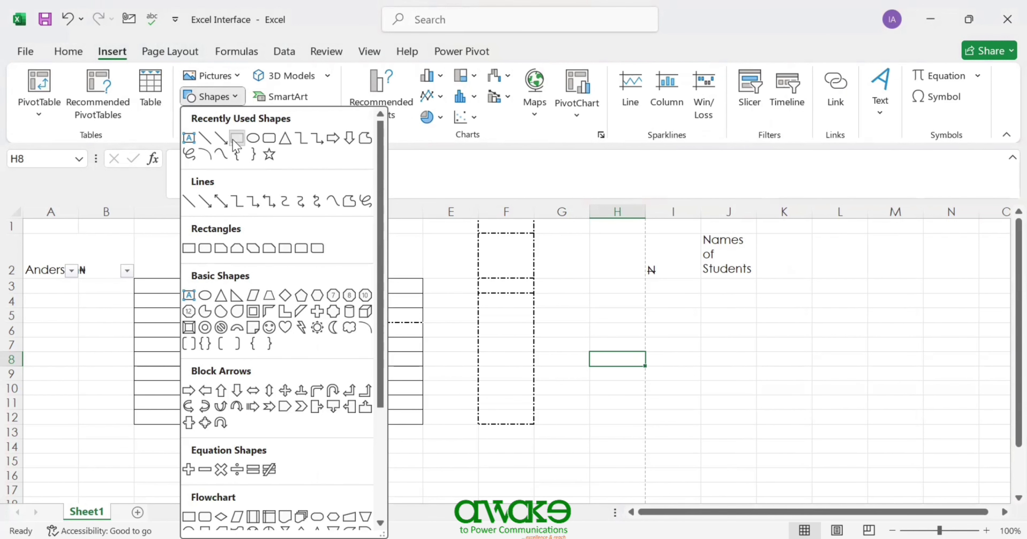
left_click_drag(658, 297, 843, 431)
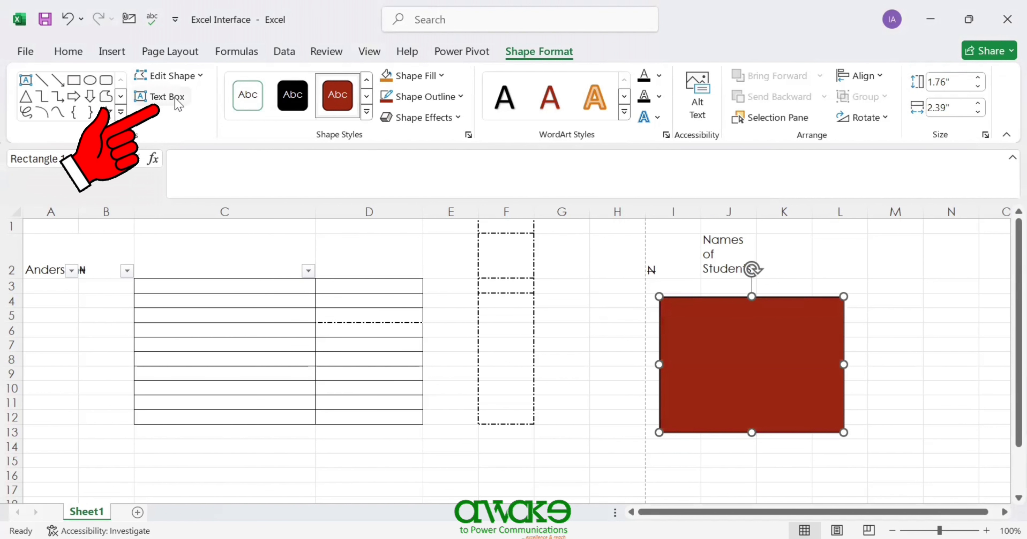
left_click(111, 52)
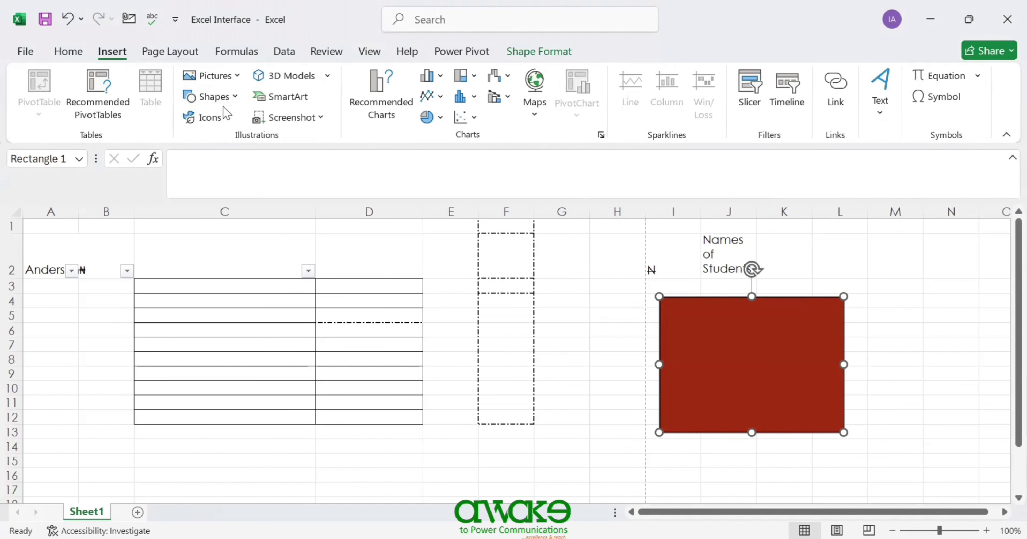
left_click(235, 99)
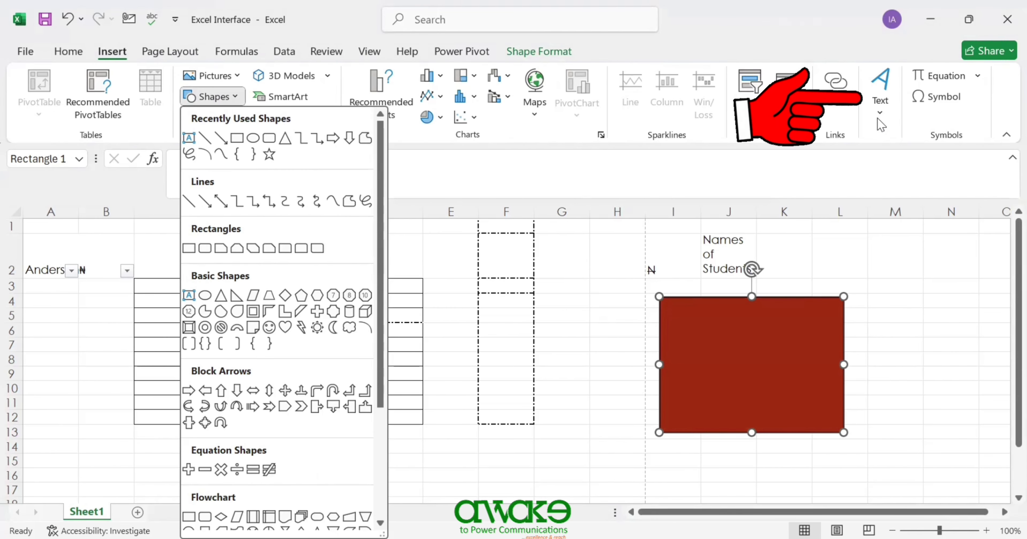
- Draw a text box inside the red rectangle to hold the student's name
left_click(880, 105)
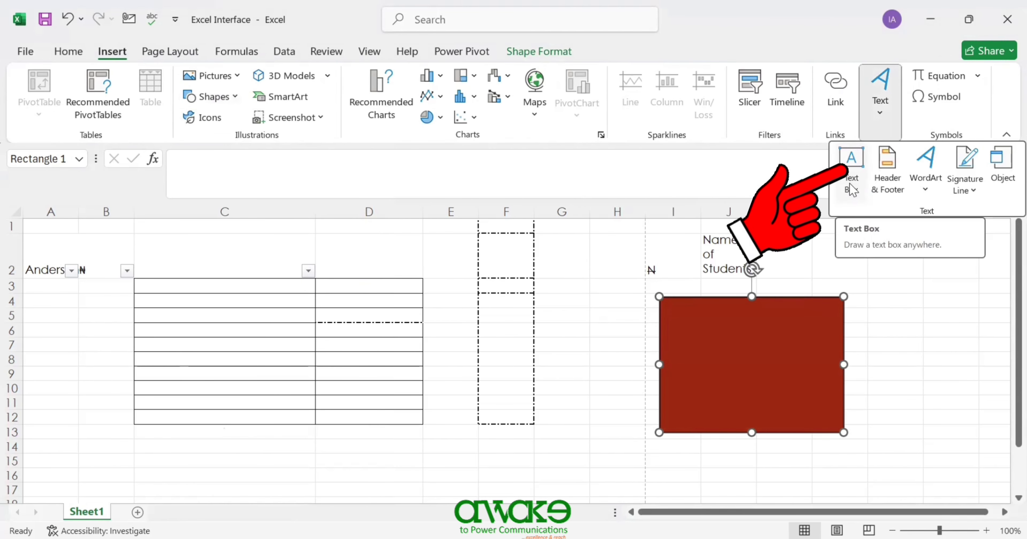
left_click(851, 188)
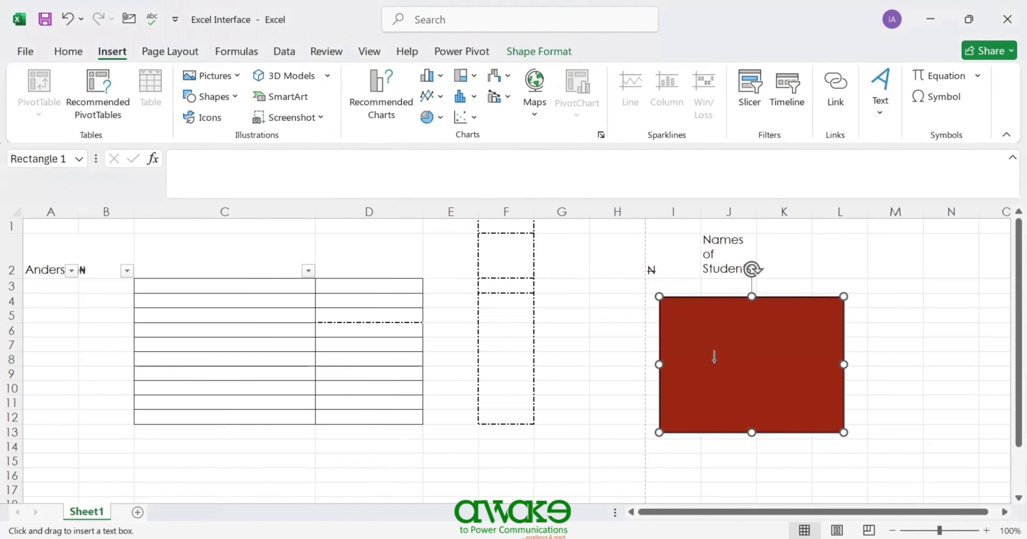
left_click_drag(676, 333, 821, 408)
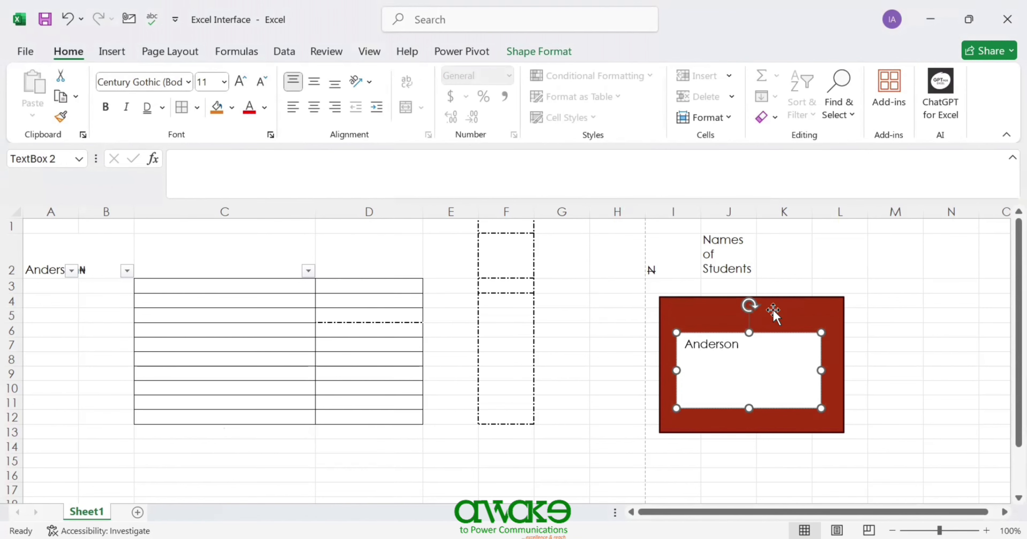
- Nudge the rectangle right and centre the name text box within it
left_click(822, 303)
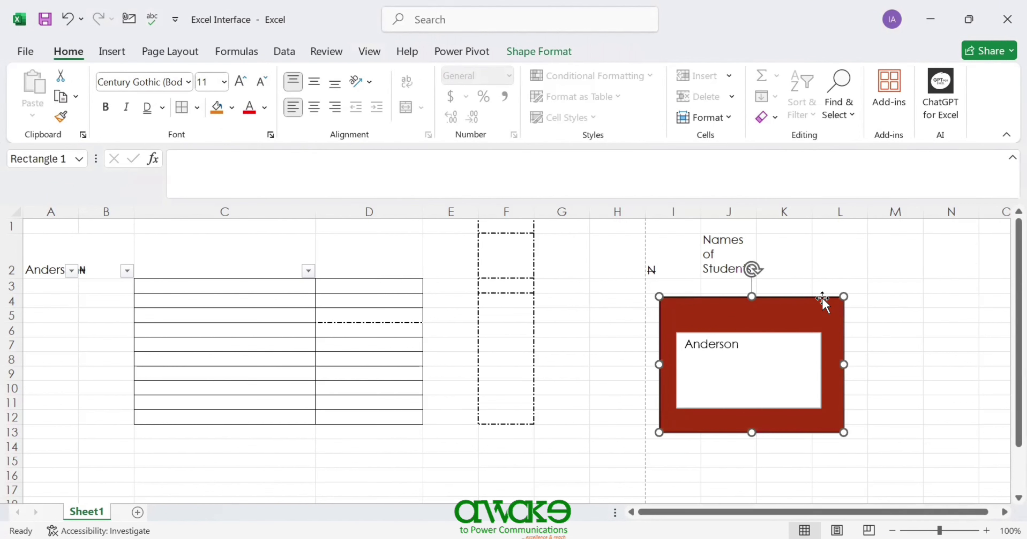
mouse_move(811, 298)
left_mouse_down()
mouse_move(853, 296)
mouse_move(796, 300)
mouse_move(815, 299)
mouse_move(805, 299)
left_mouse_up()
left_click(785, 336)
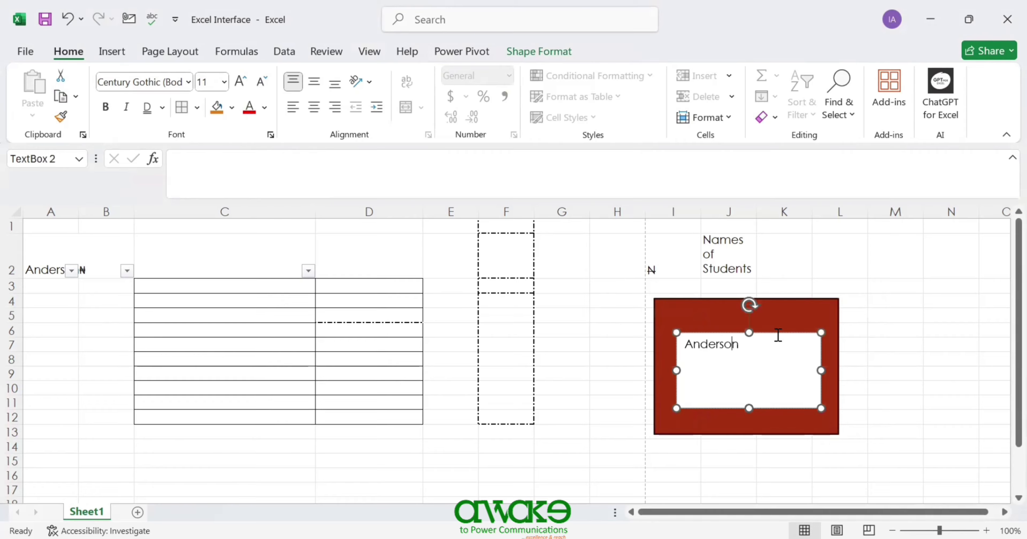
left_click_drag(778, 332, 766, 334)
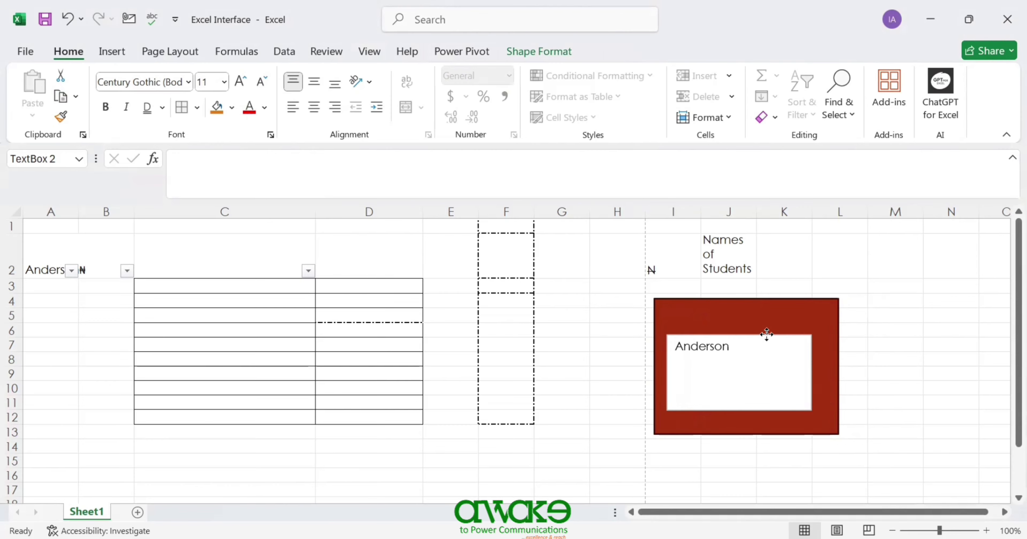
left_click_drag(767, 333, 770, 334)
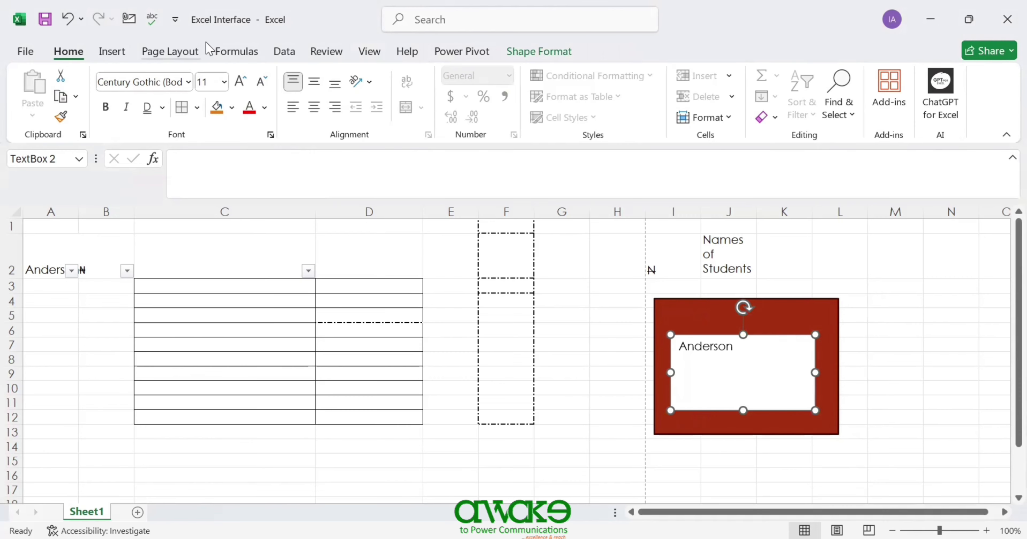
- Bring the red rectangle to the front, then send it to the back behind the name box
left_click(190, 51)
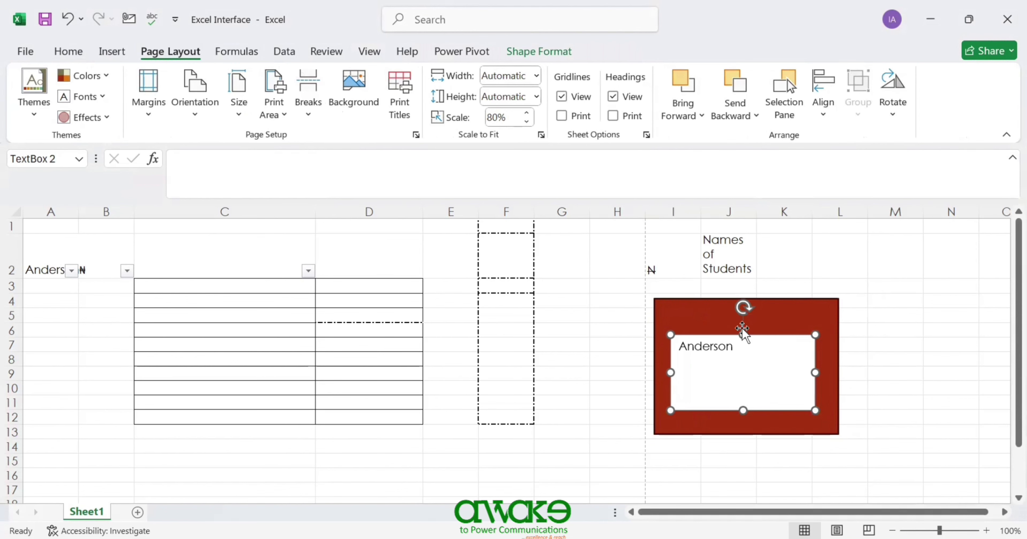
left_click(773, 305)
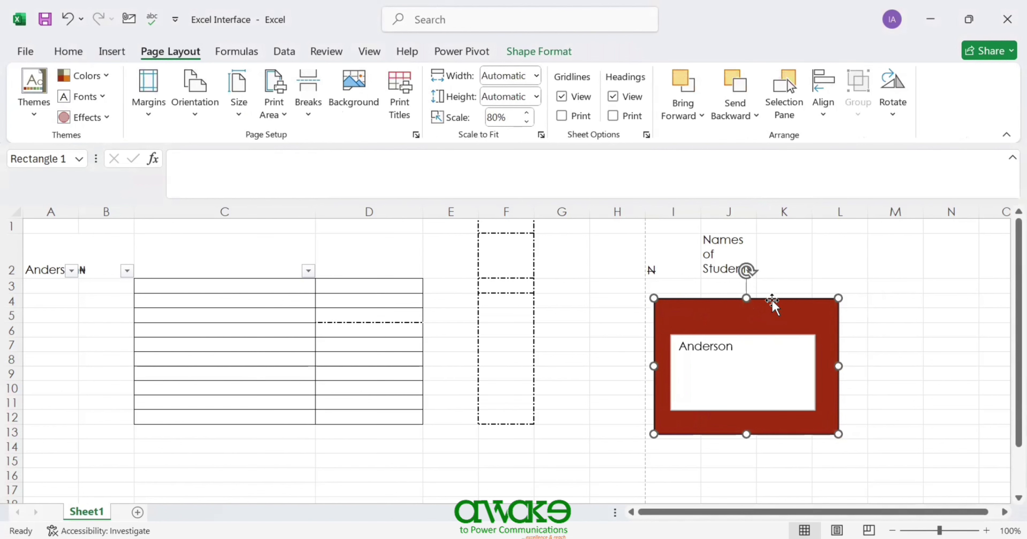
left_click(700, 119)
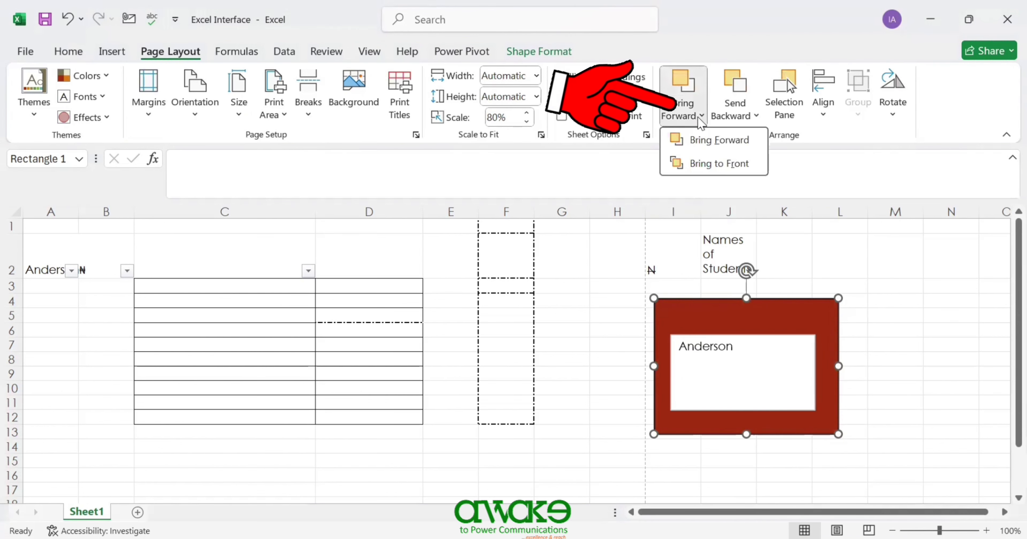
left_click(715, 165)
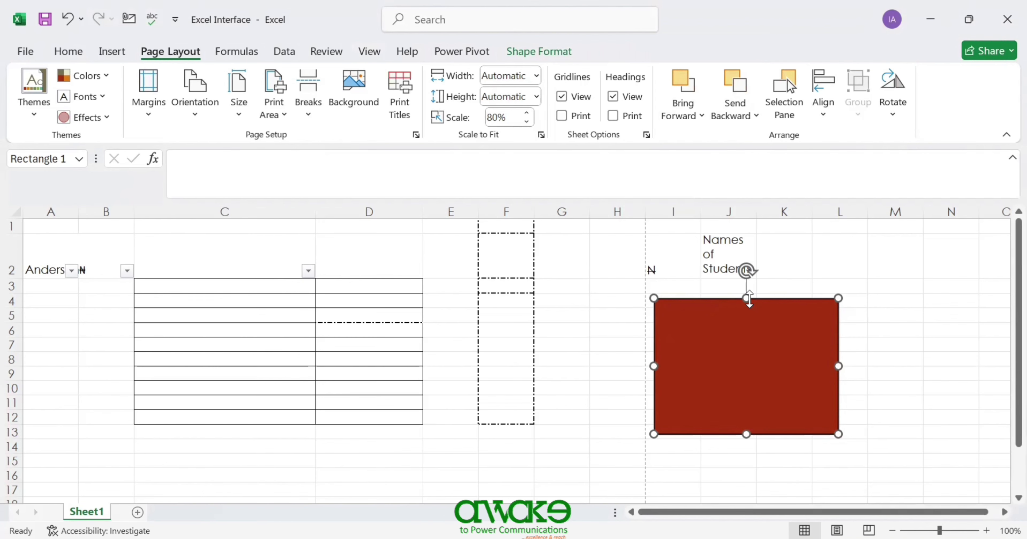
left_click(756, 115)
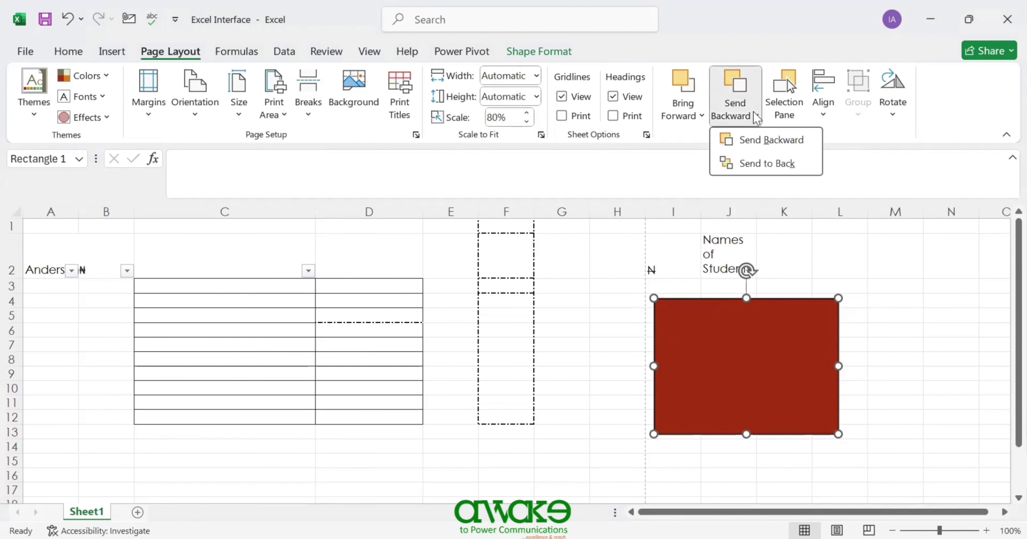
left_click(768, 164)
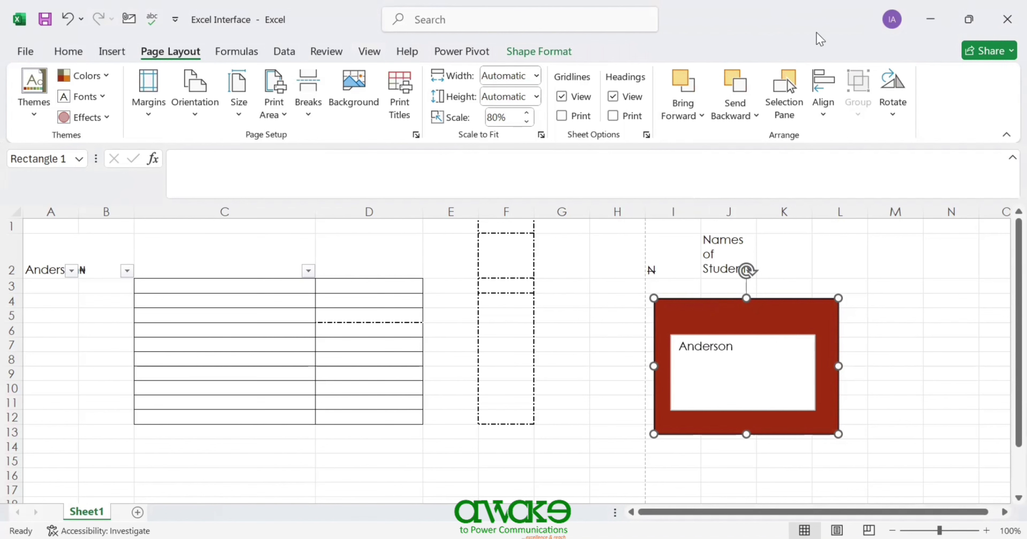
- In the Selection Pane, hide and reshow the rectangle, then the name text box
left_click(787, 79)
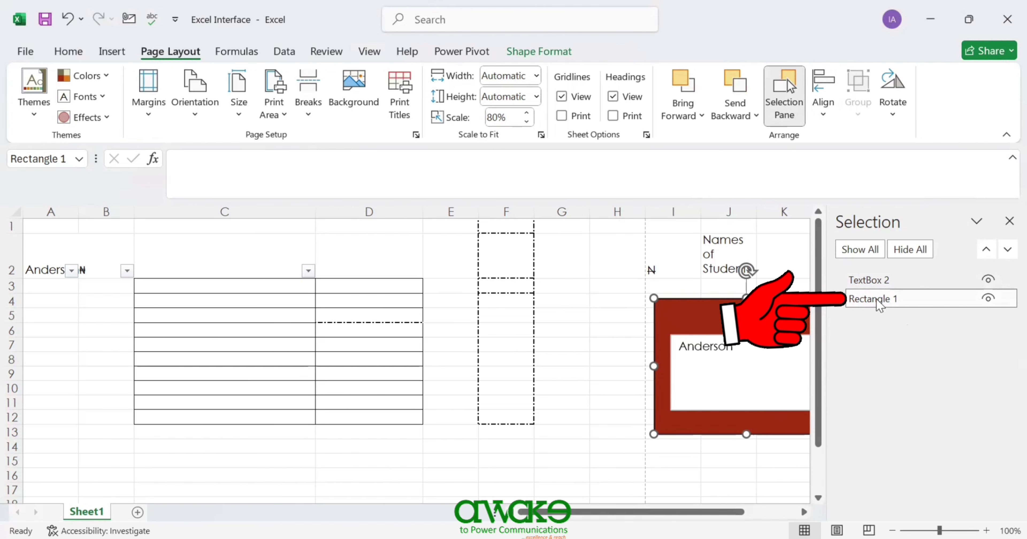
left_click(989, 299)
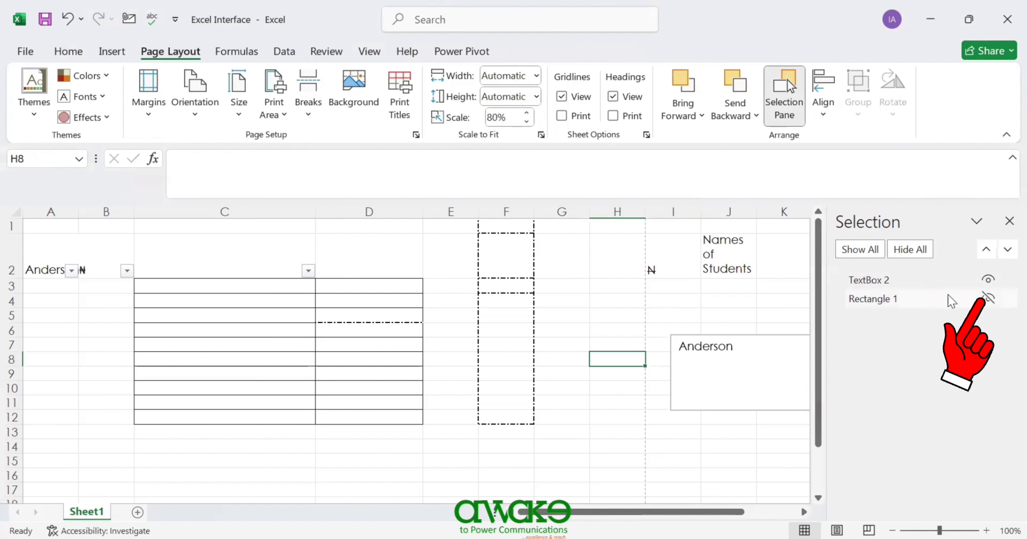
left_click(989, 299)
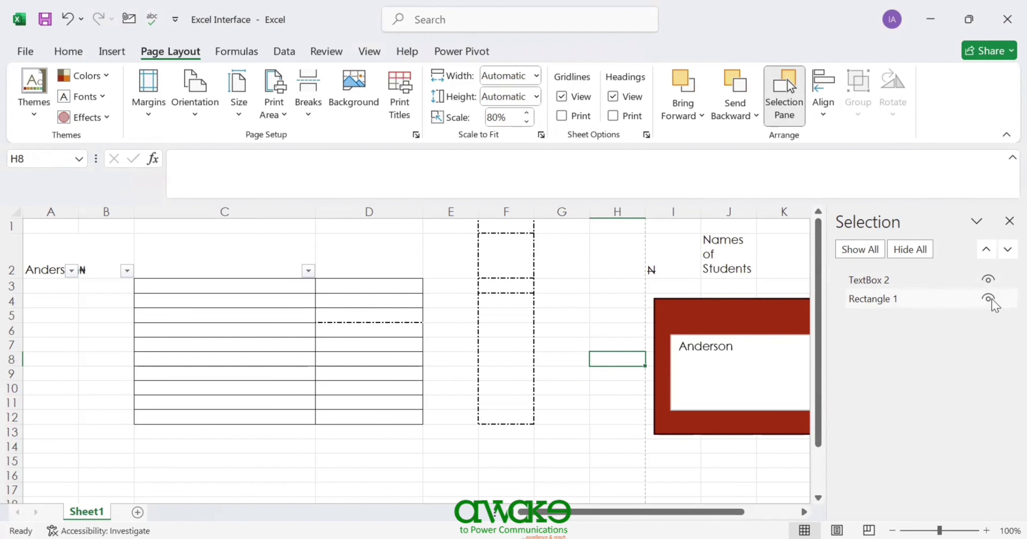
left_click(988, 280)
left_click(988, 281)
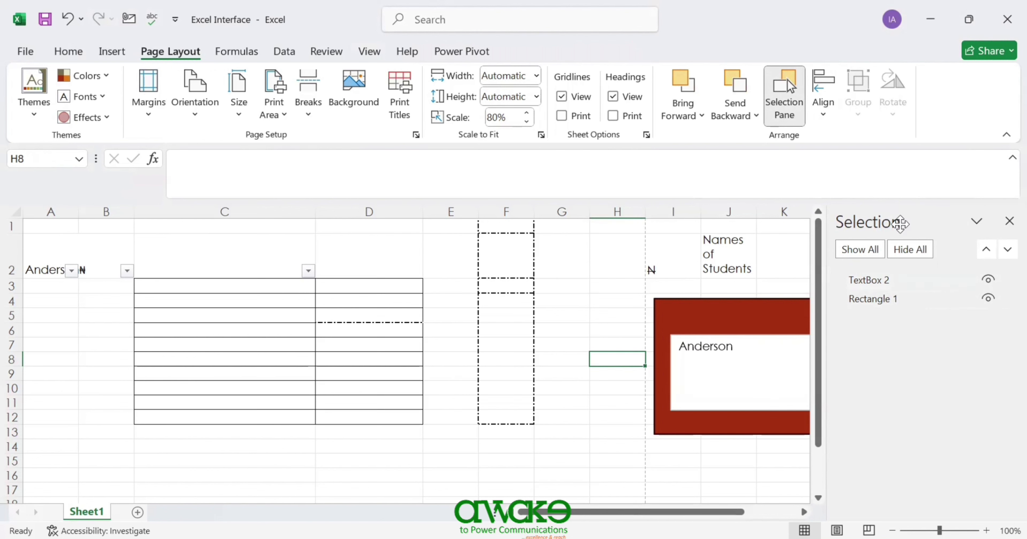
- Select both the text box and rectangle, then hide and reshow the rectangle
left_click(765, 305)
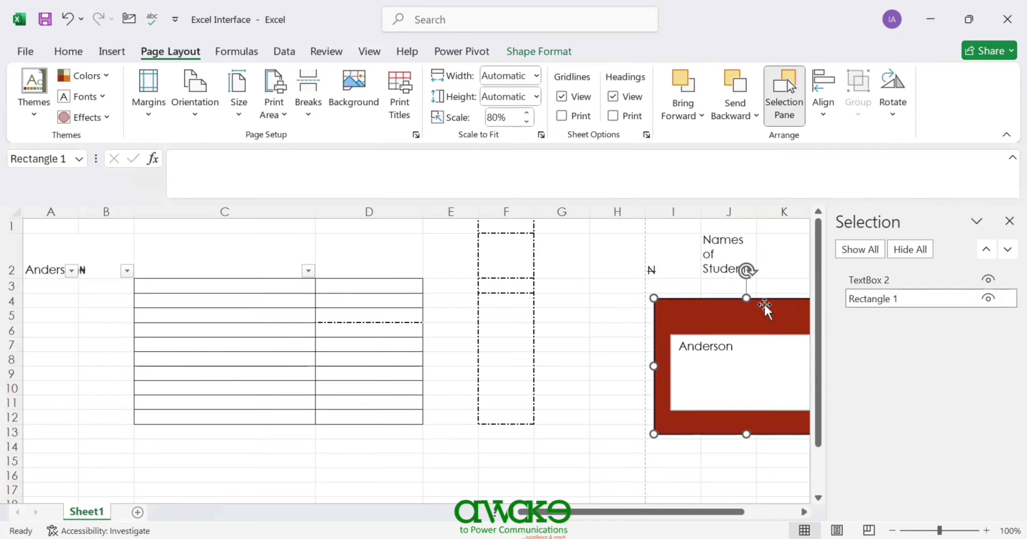
left_click(756, 334, "ctrl")
left_click(756, 333)
left_click(758, 336)
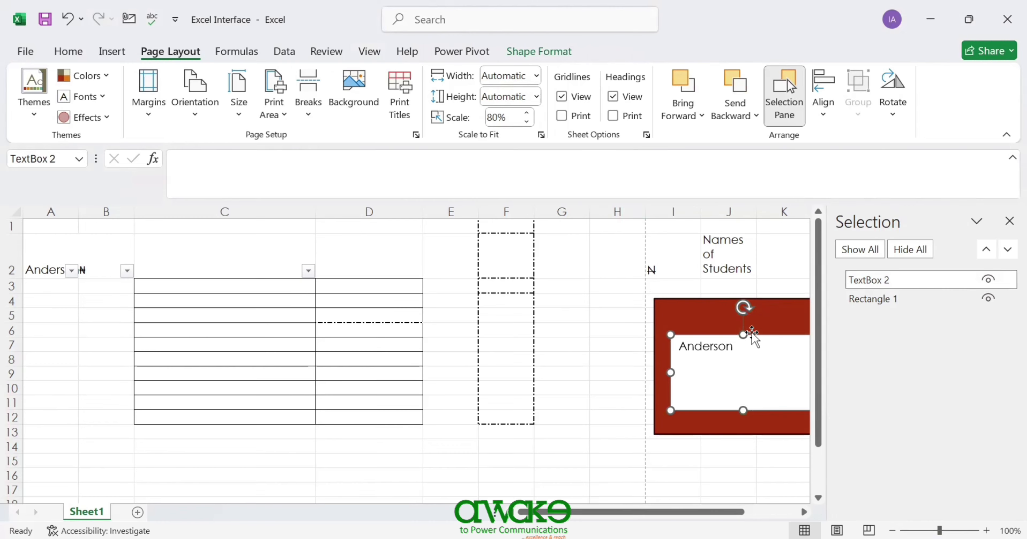
left_click(755, 300, "ctrl")
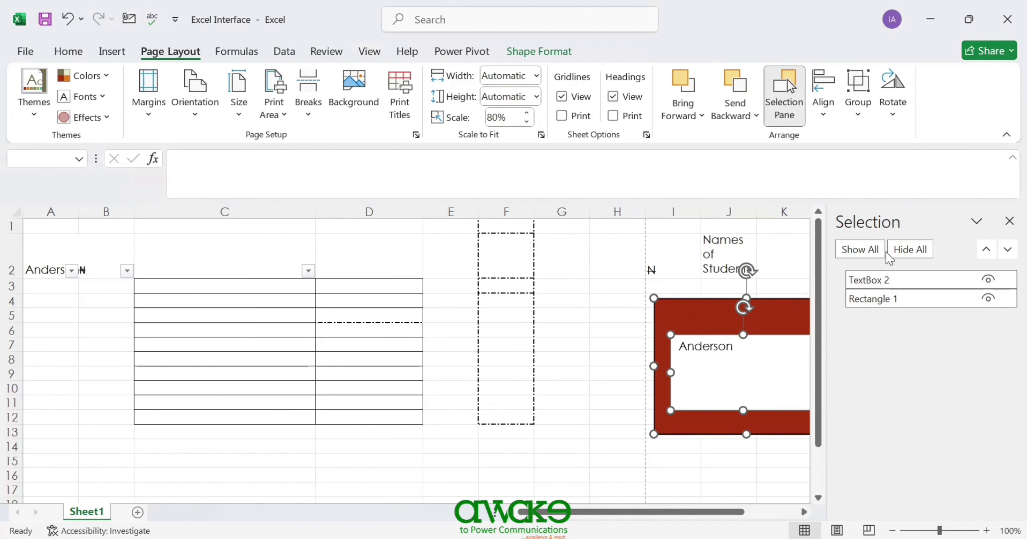
left_click(988, 298)
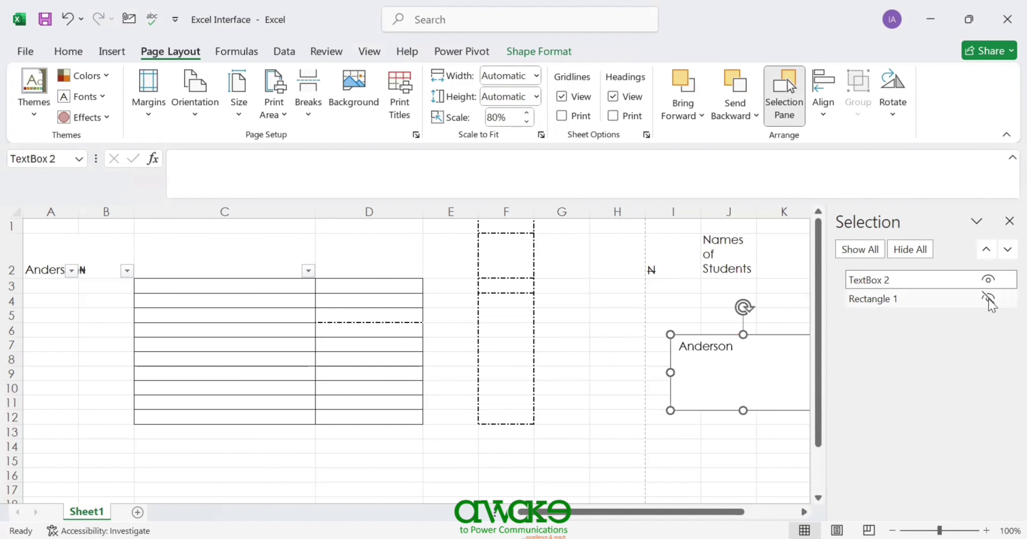
left_click(989, 298)
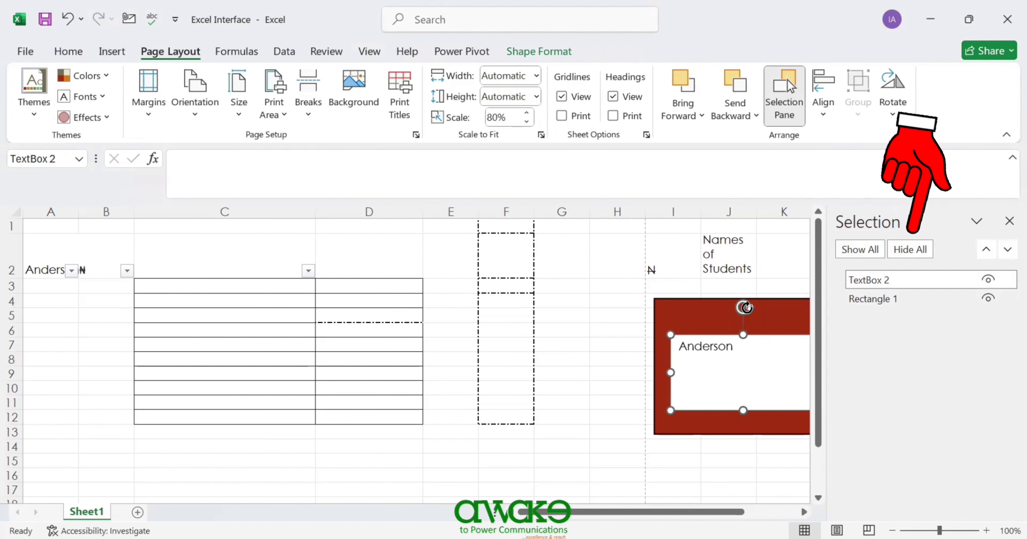
- Use Hide All, reshow each shape, hide both again, then Show All
left_click(924, 262)
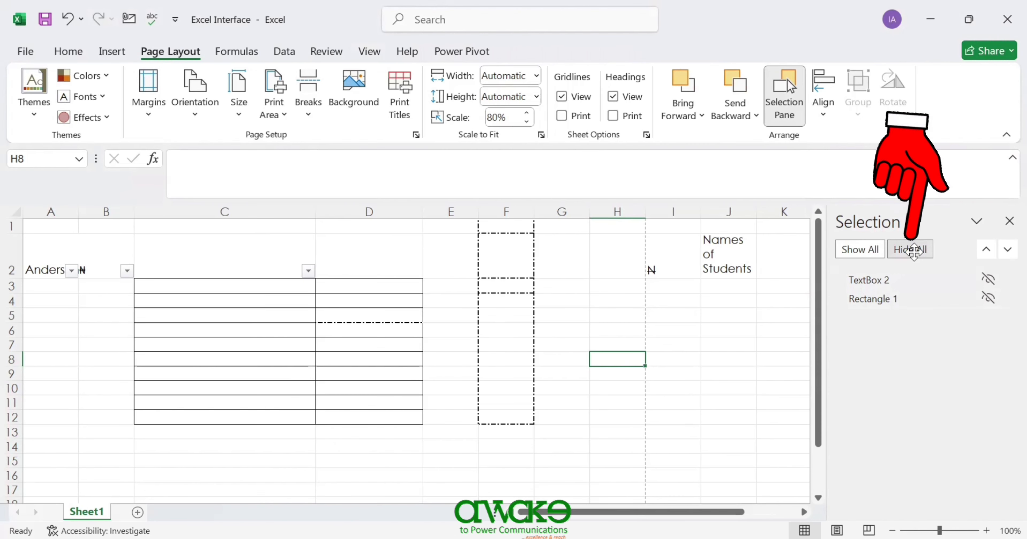
left_click(988, 277)
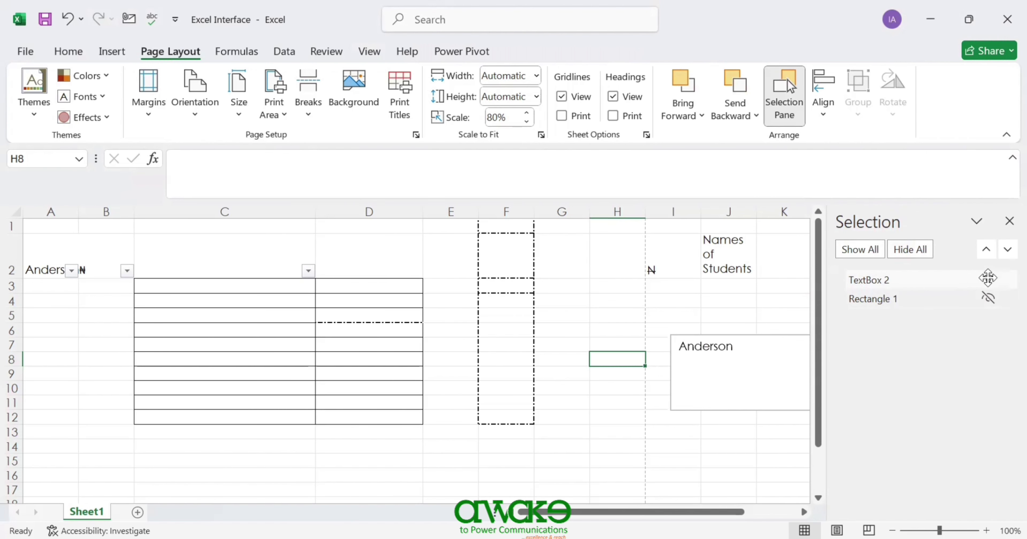
left_click(991, 297)
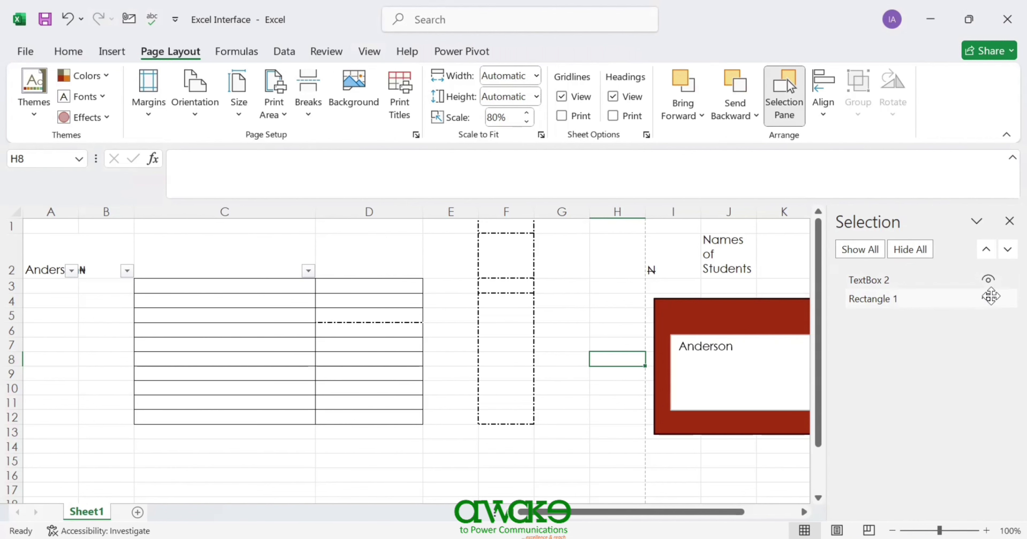
left_click(910, 249)
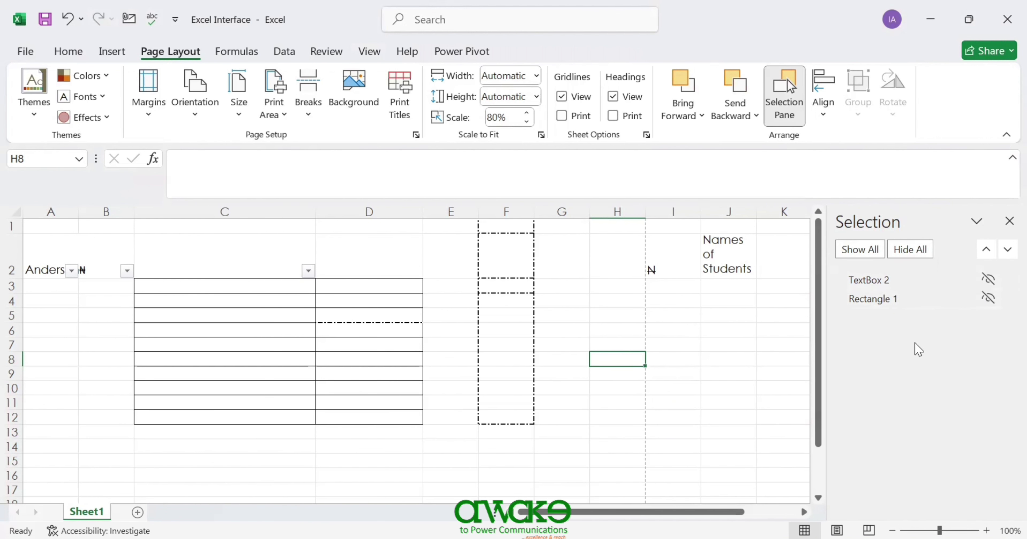
left_click(869, 251)
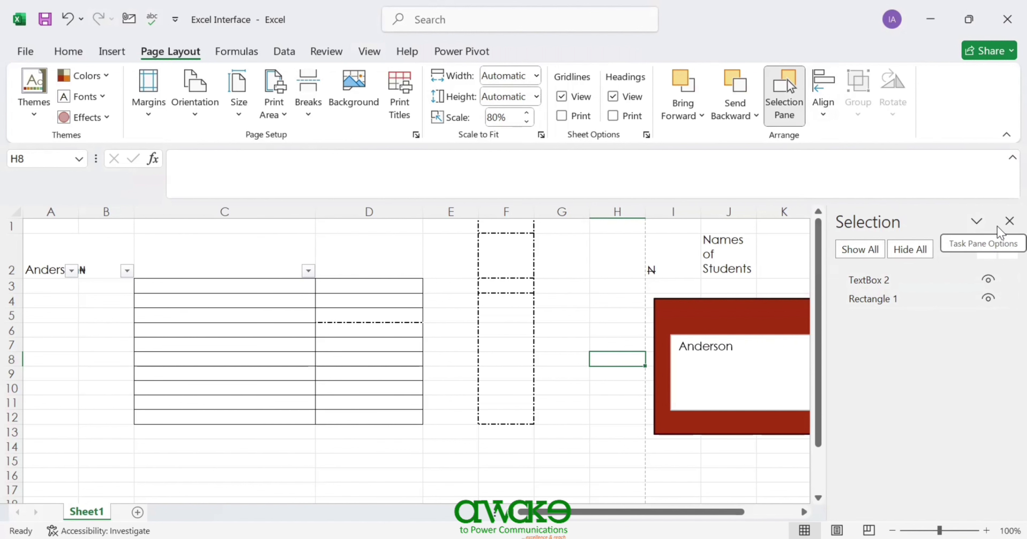
- Close the Selection Pane and select both the name text box and the red rectangle
left_click(1008, 221)
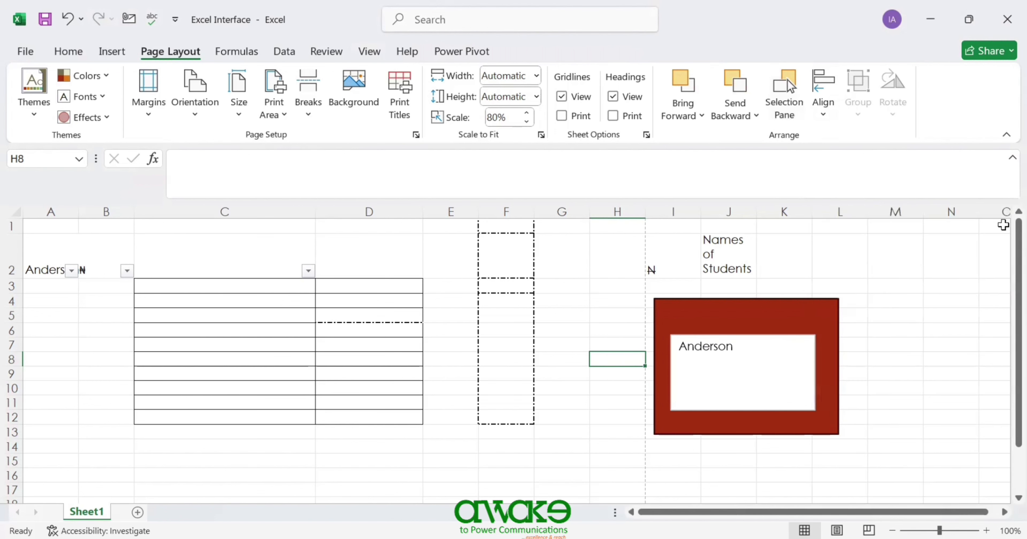
left_click(821, 116)
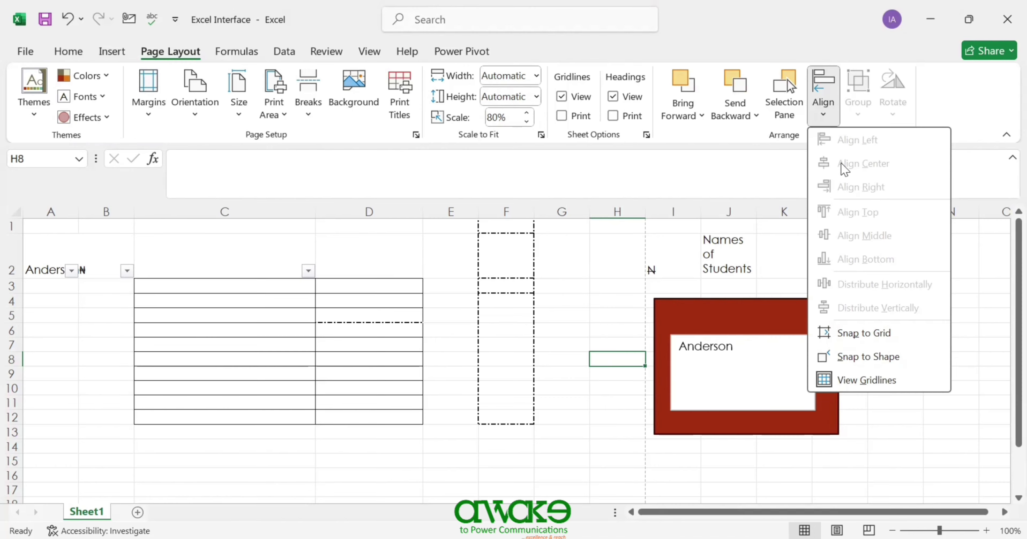
left_click(744, 303)
left_click(744, 303)
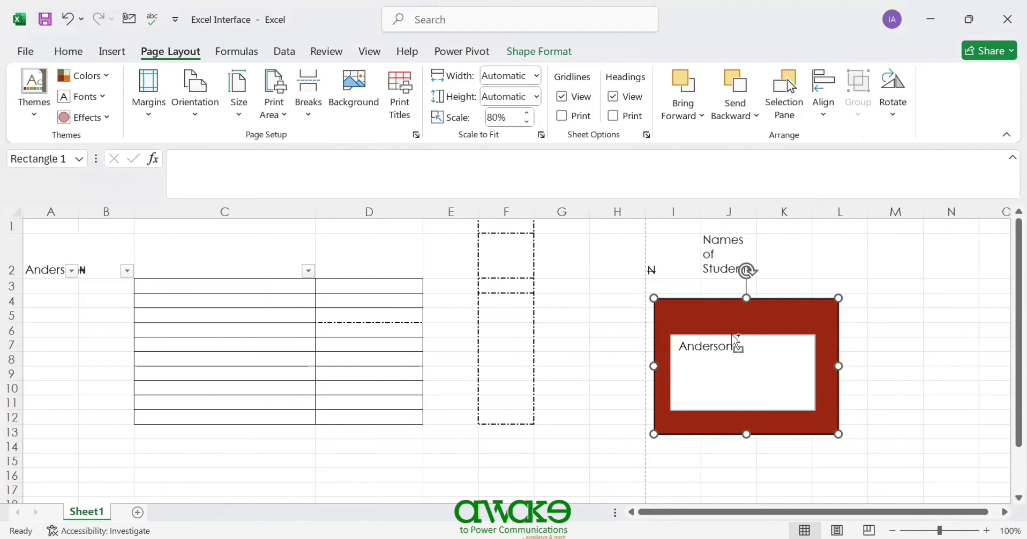
left_click(731, 334, "ctrl")
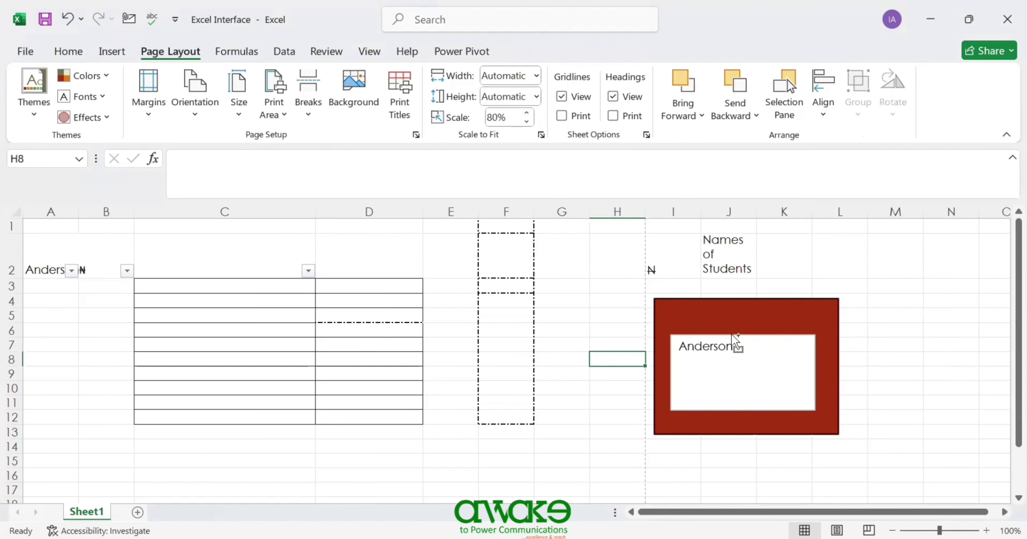
left_click(733, 335, "ctrl")
left_click(711, 303, "ctrl")
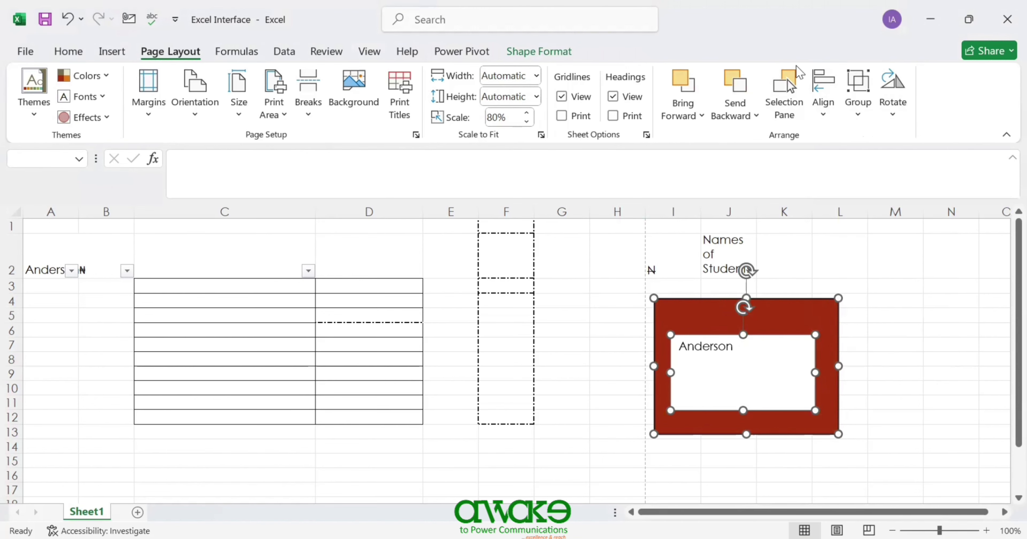
- Apply Align Left, Align Center, then Align Right to the text box and rectangle
left_click(822, 116)
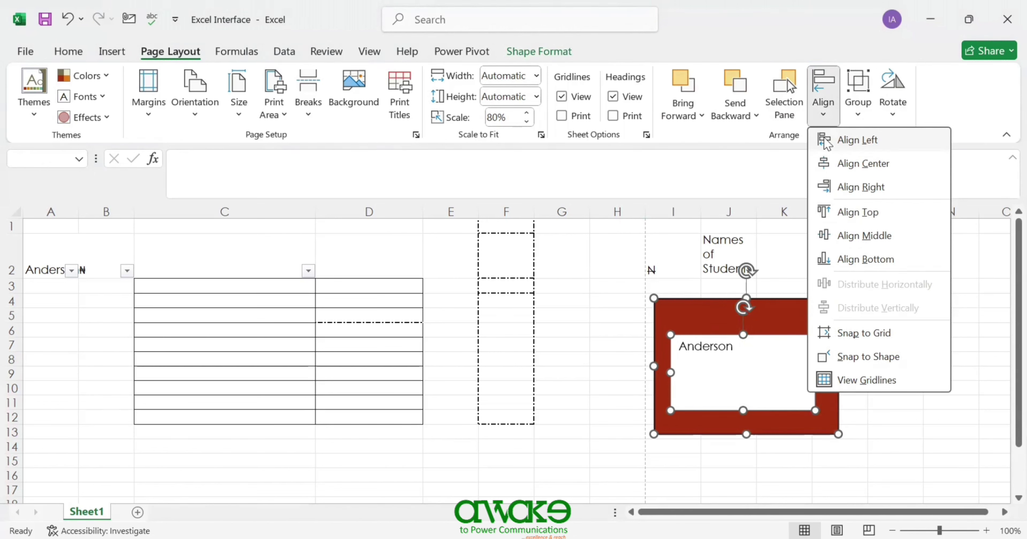
left_click(853, 140)
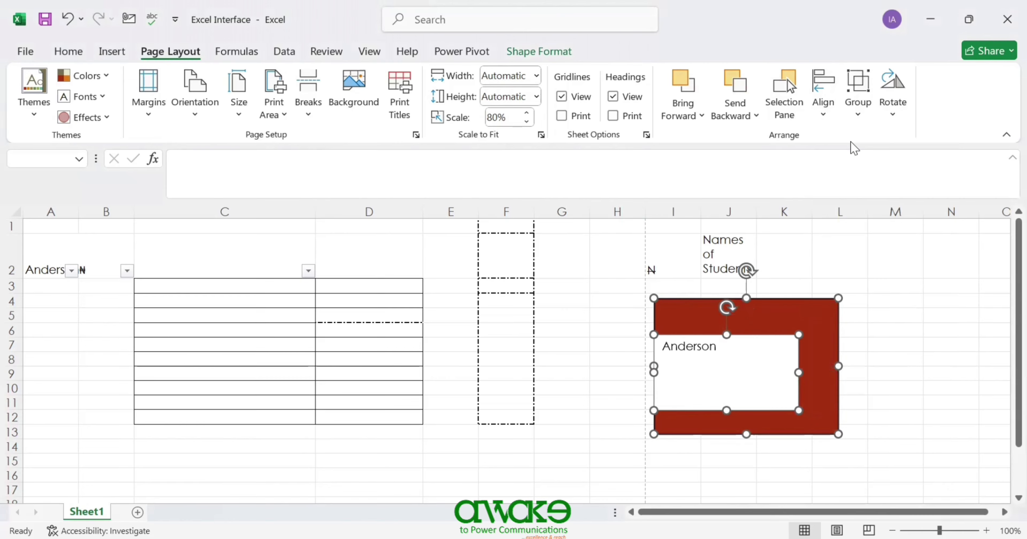
left_click(825, 108)
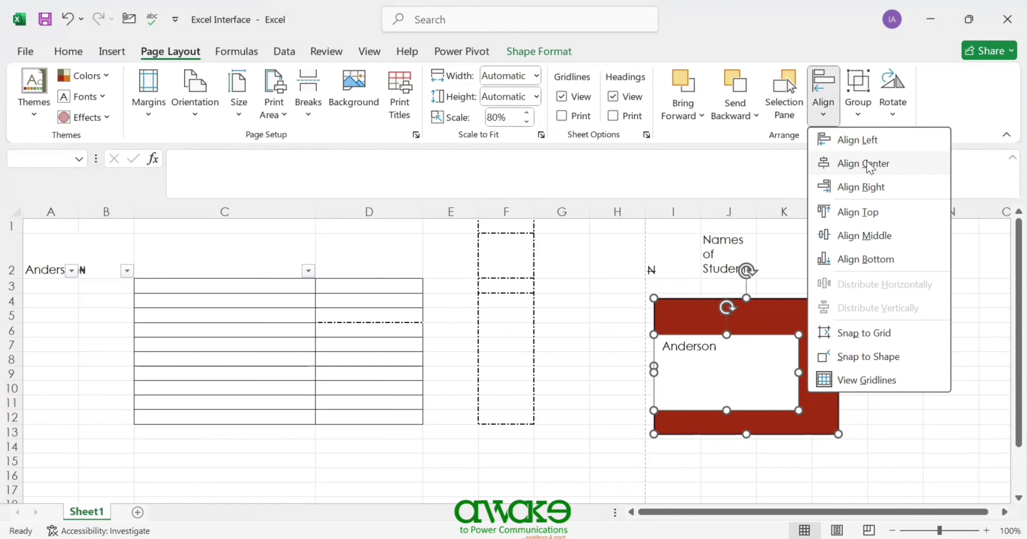
left_click(869, 164)
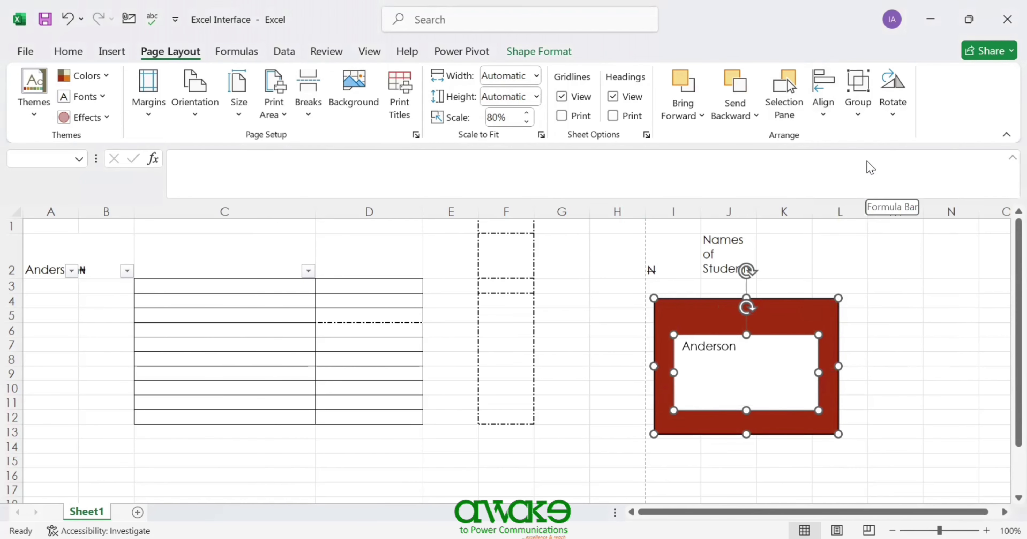
left_click(825, 116)
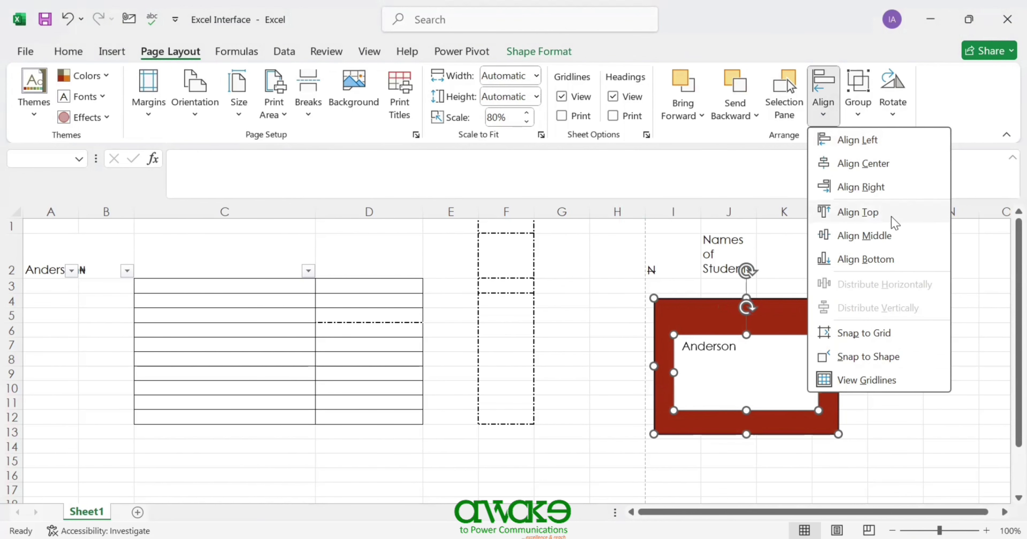
left_click(853, 191)
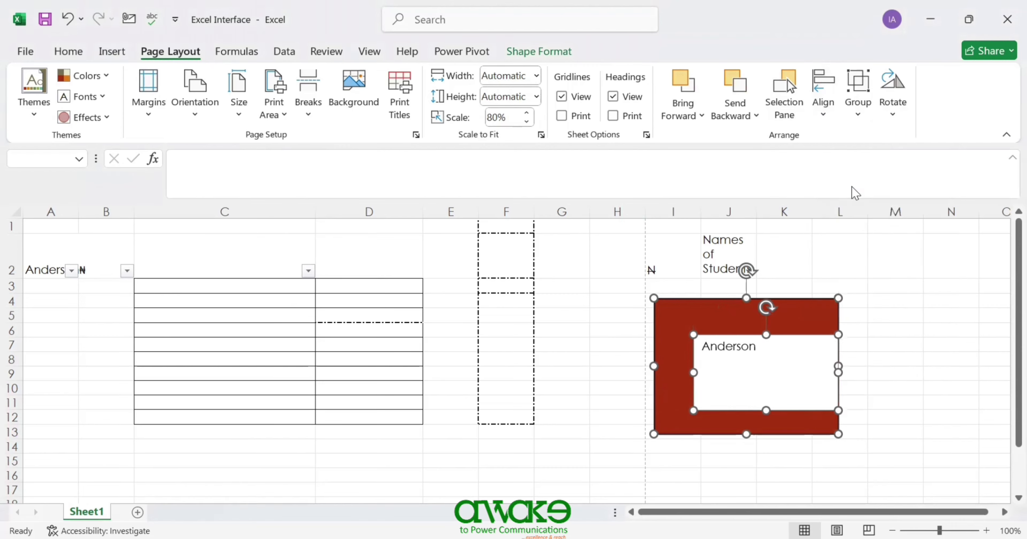
left_click(834, 124)
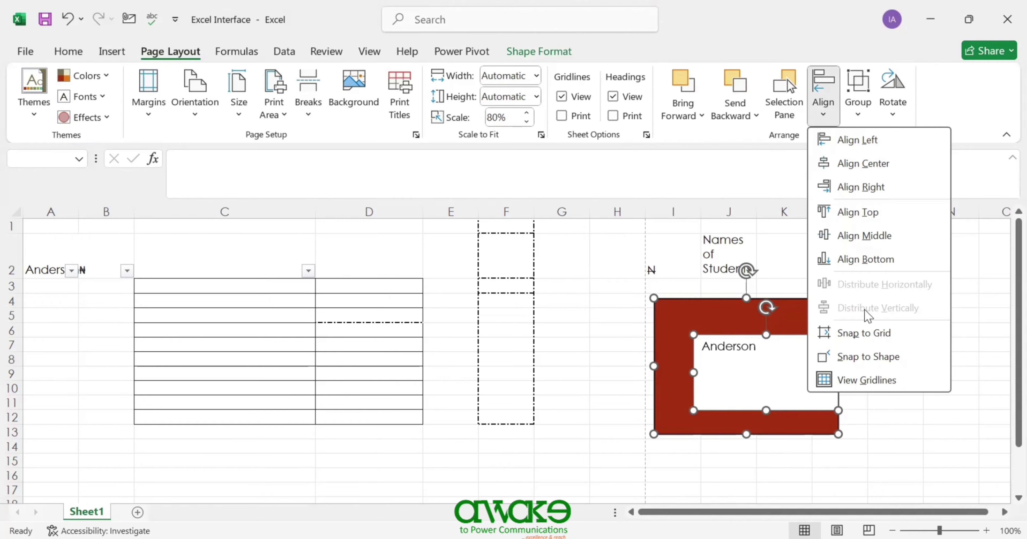
left_click(733, 333)
left_click(726, 345)
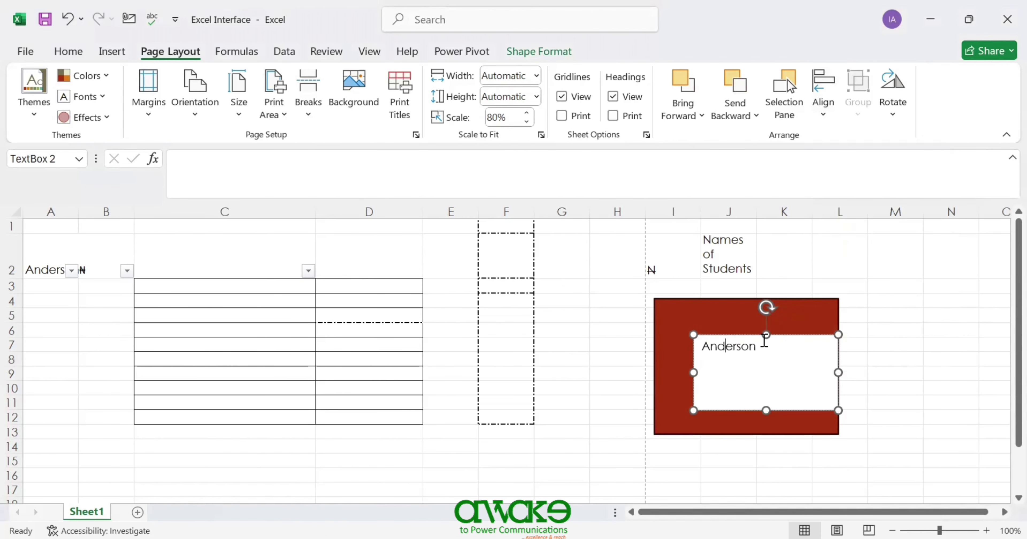
- Delete the name text box and shrink the red rectangle to a small box
key("Delete")
key("Delete")
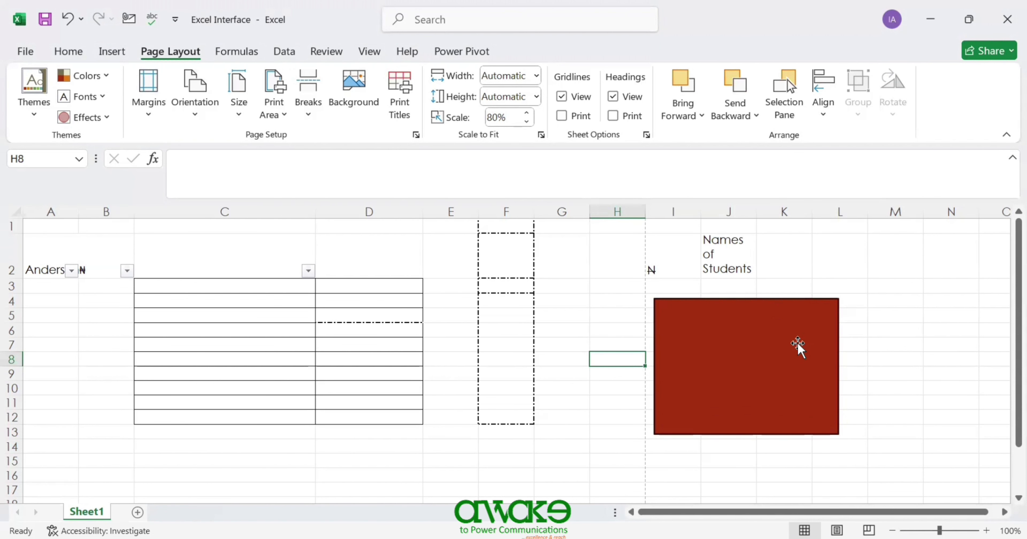
left_click(769, 359)
left_click_drag(839, 434, 723, 356)
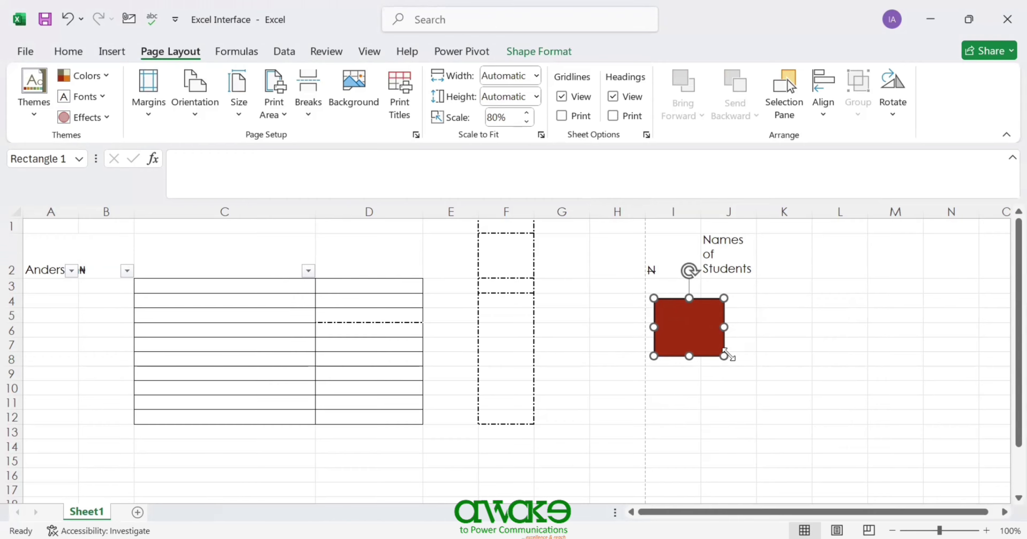
mouse_move(724, 356)
left_mouse_down()
mouse_move(784, 389)
mouse_move(847, 451)
mouse_move(710, 342)
mouse_move(724, 352)
left_mouse_up()
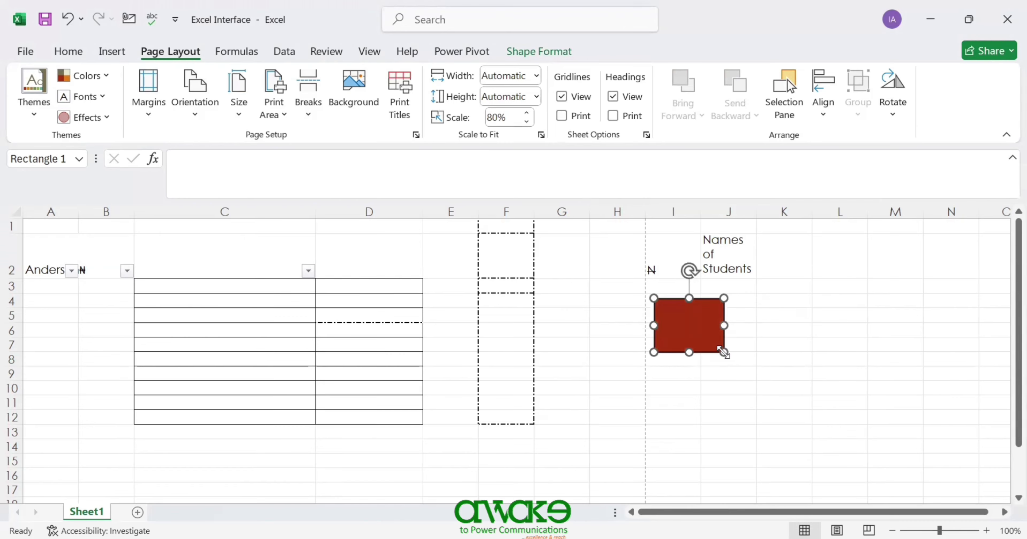
- Duplicate the rectangle three times with Ctrl+D, stacking the copies down column I
key("ctrl+d")
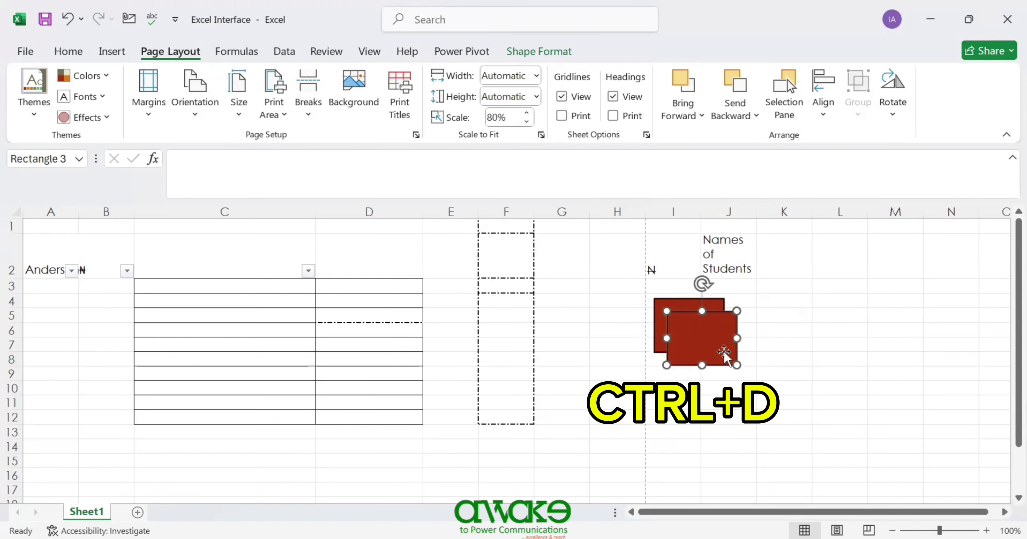
left_click_drag(692, 378, 688, 384)
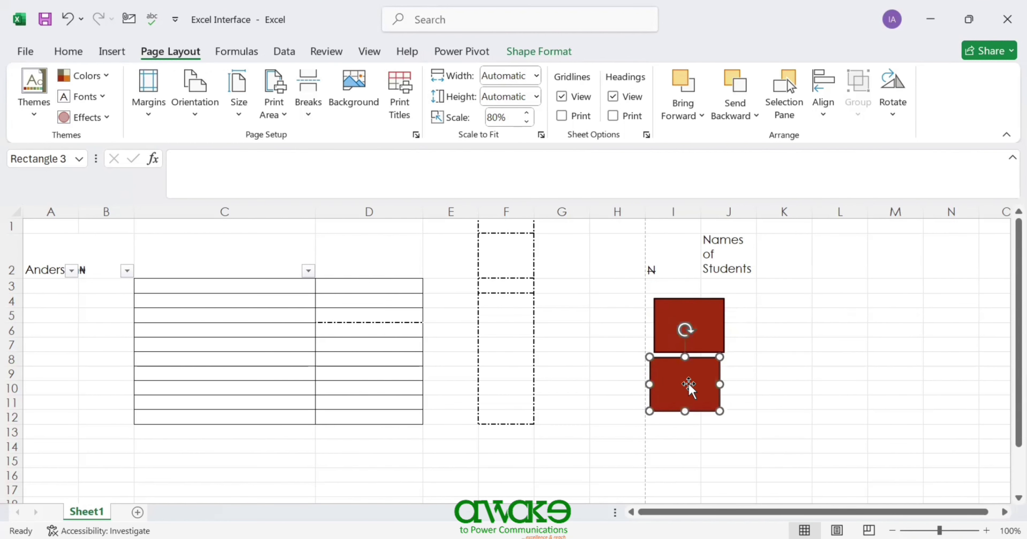
key("ctrl+d")
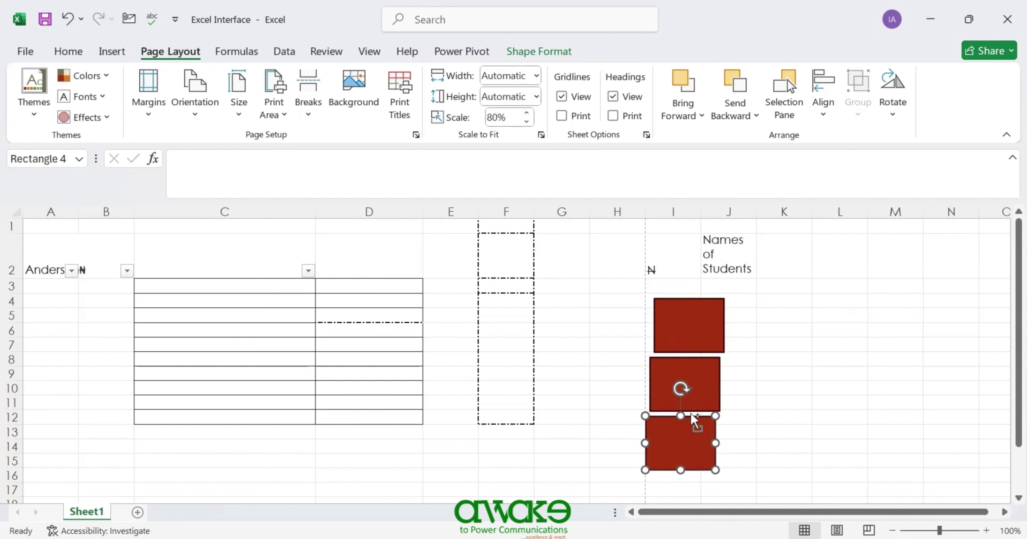
key("ctrl+d")
left_click_drag(1002, 315, 1002, 357)
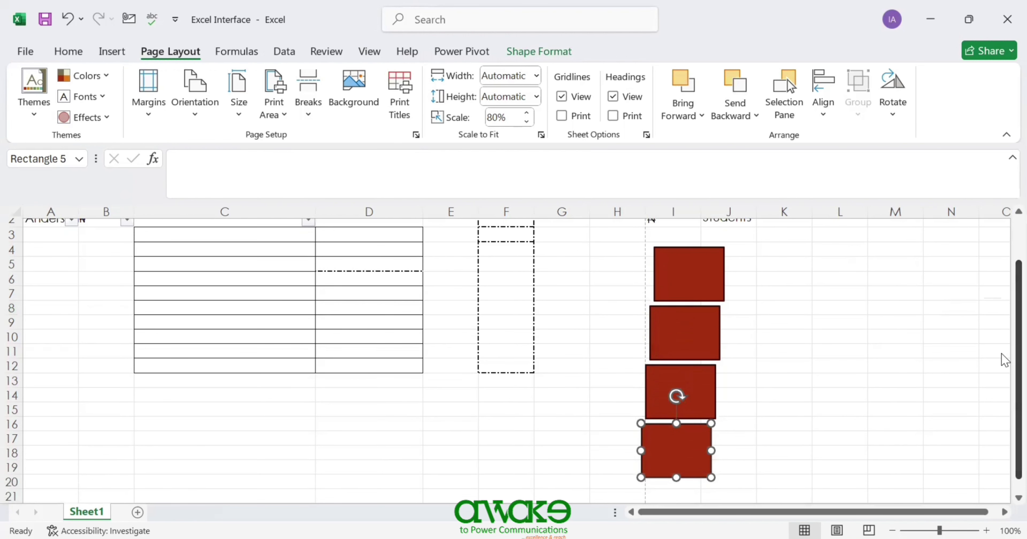
left_click(640, 248)
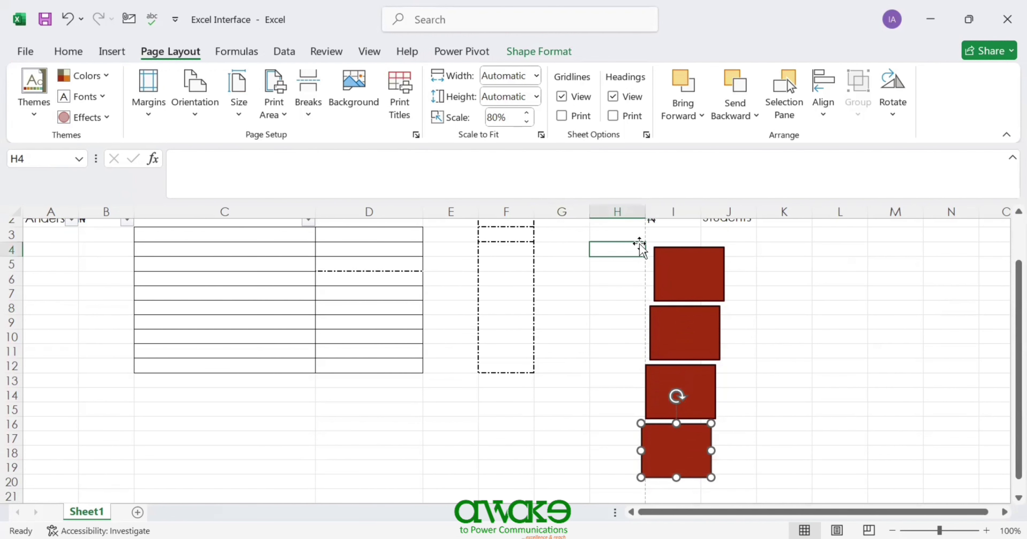
left_click(670, 280)
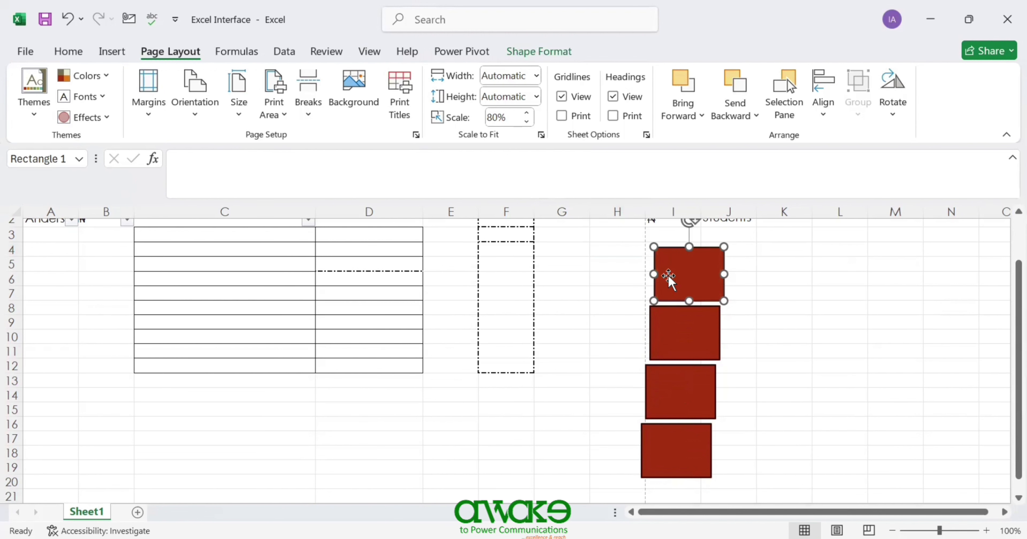
left_click(673, 323, "ctrl")
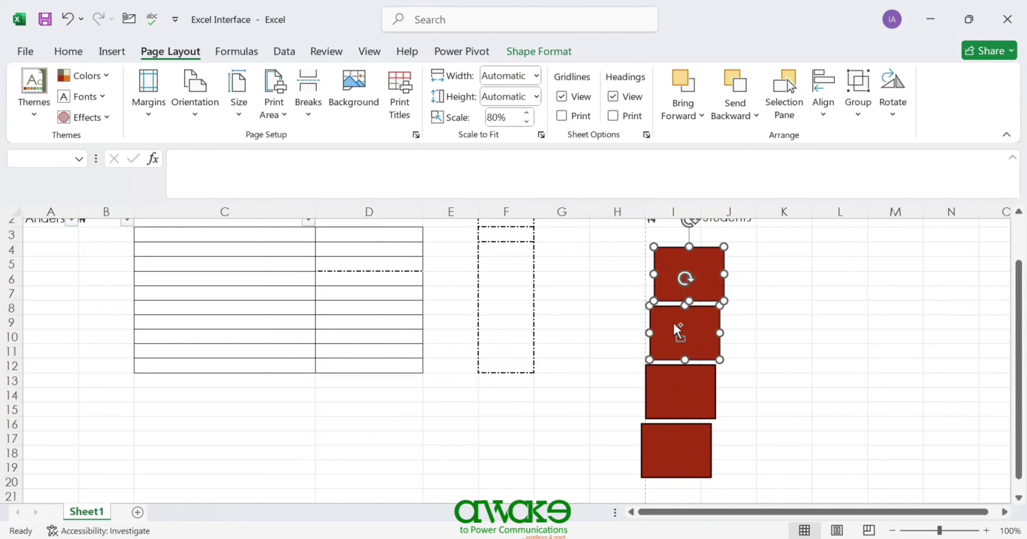
left_click(680, 391, "ctrl")
left_click(669, 451, "ctrl")
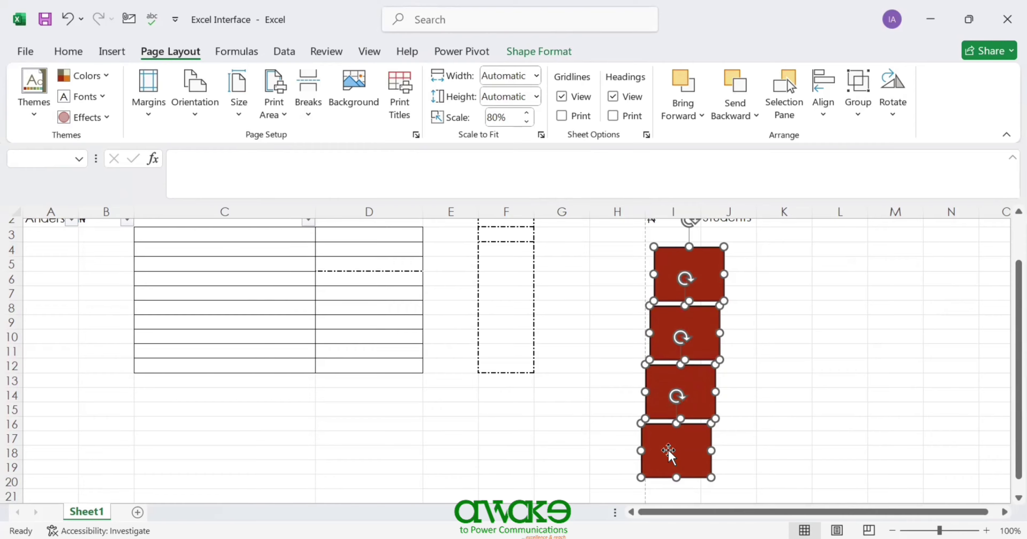
left_click(824, 119)
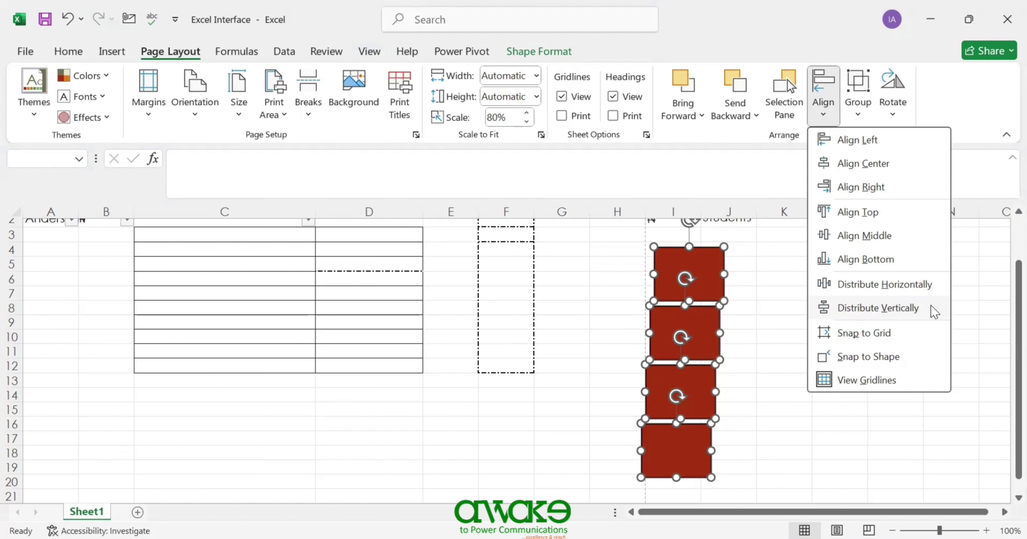
left_click(899, 313)
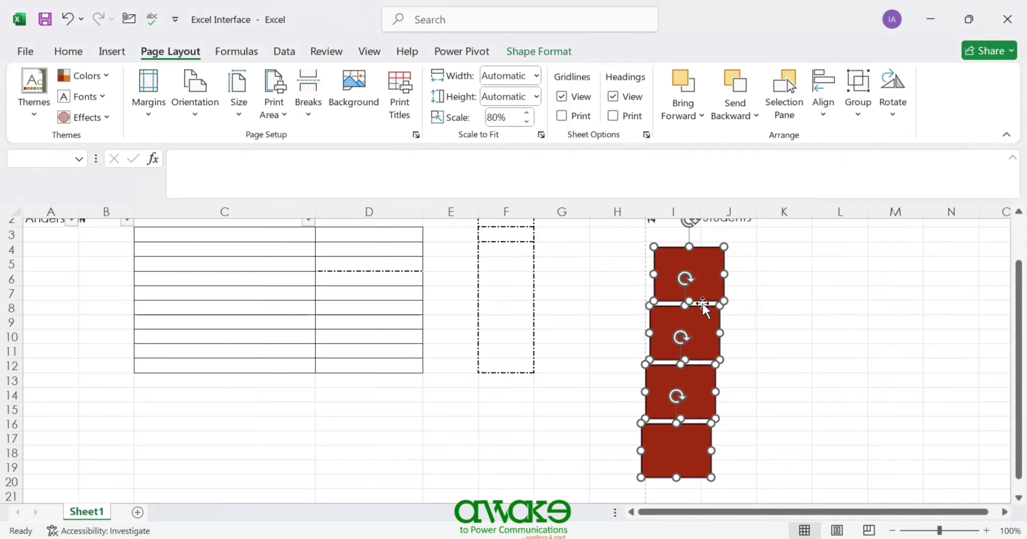
left_click(773, 337)
- Drag the lower two rectangles down, then Distribute Vertically all four for equal gaps
left_click_drag(690, 435, 689, 463)
left_click_drag(672, 384, 672, 397)
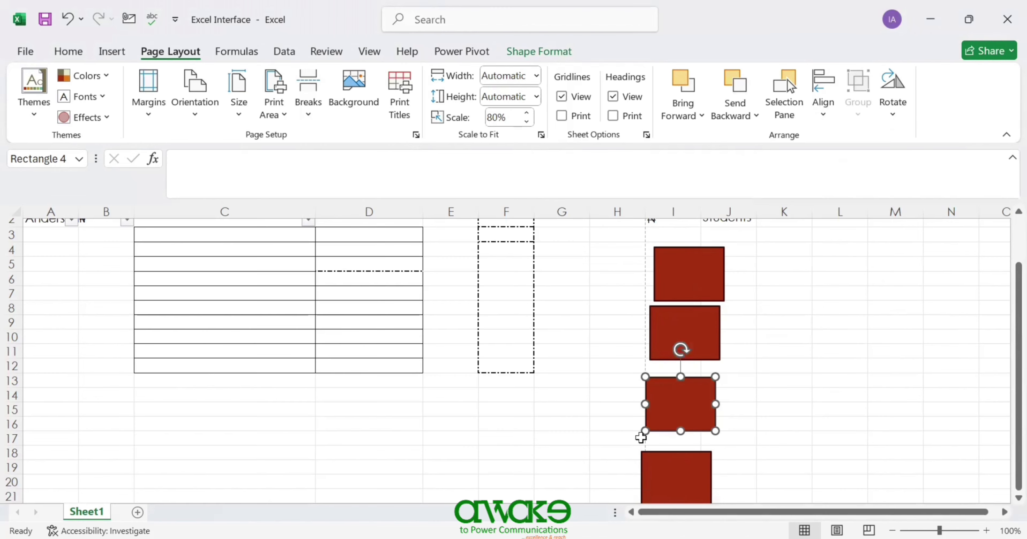
left_click(692, 273, "ctrl")
left_click(692, 327, "ctrl")
left_click(677, 457, "ctrl")
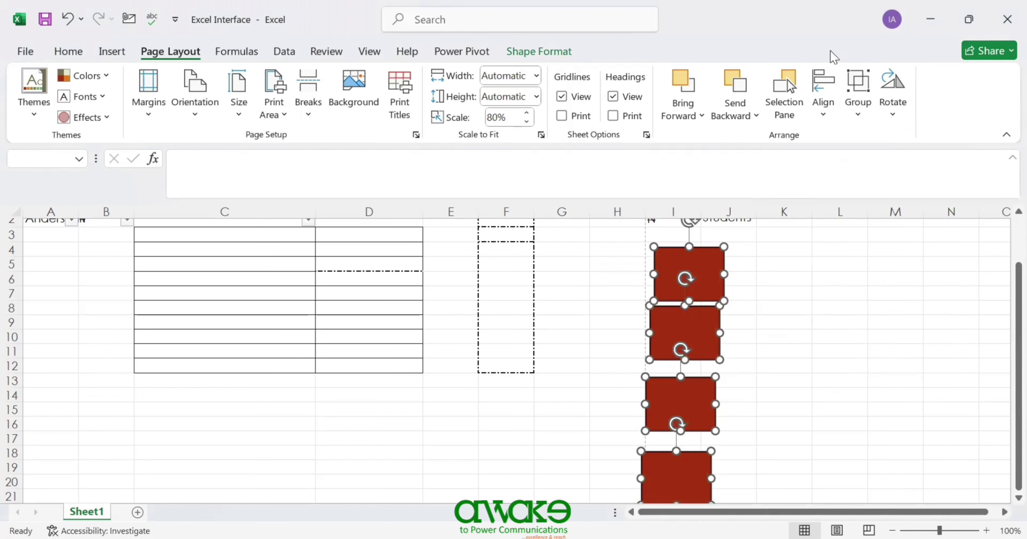
left_click(823, 108)
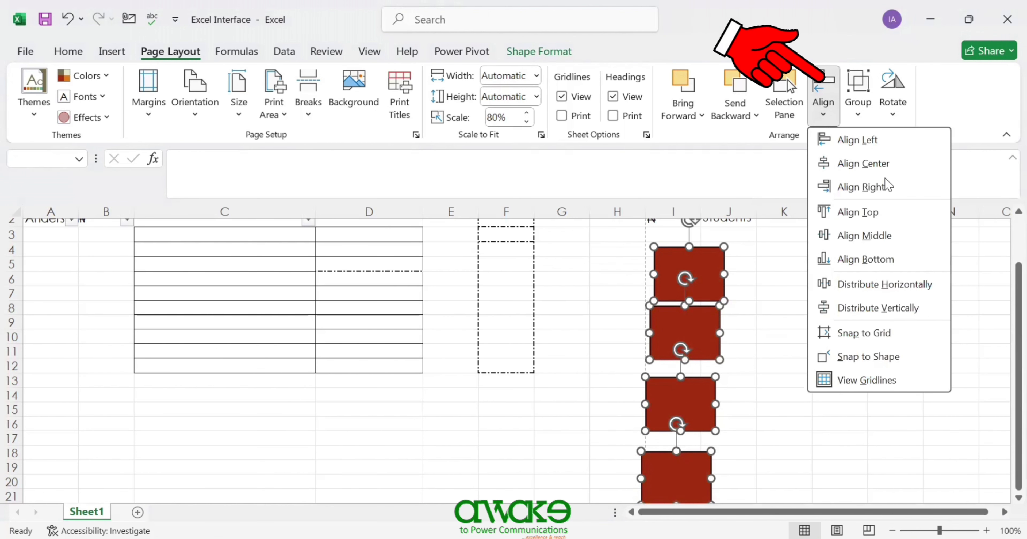
left_click(863, 309)
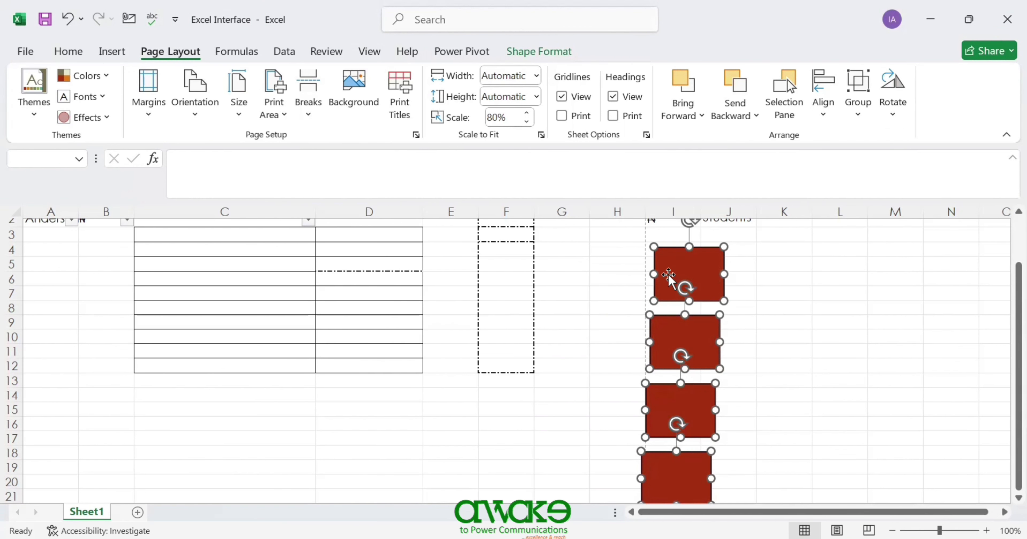
left_click(820, 115)
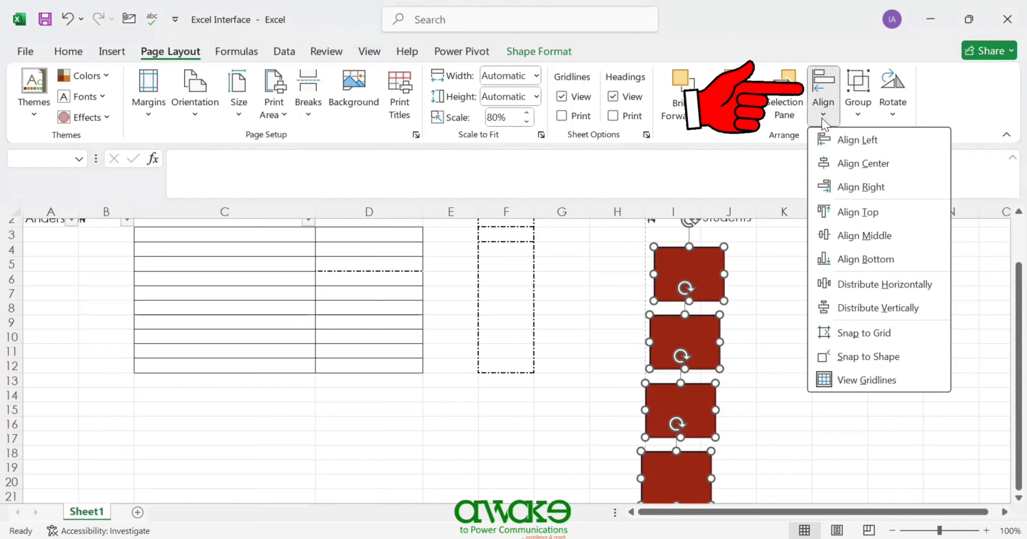
- Align the four rectangles' left edges and clear the selection
left_click(845, 140)
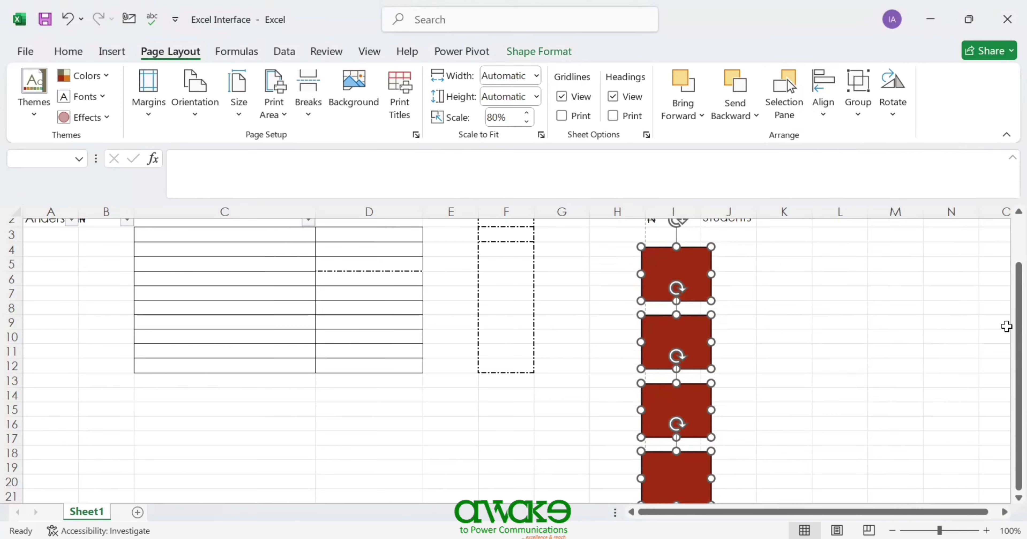
left_click(782, 301)
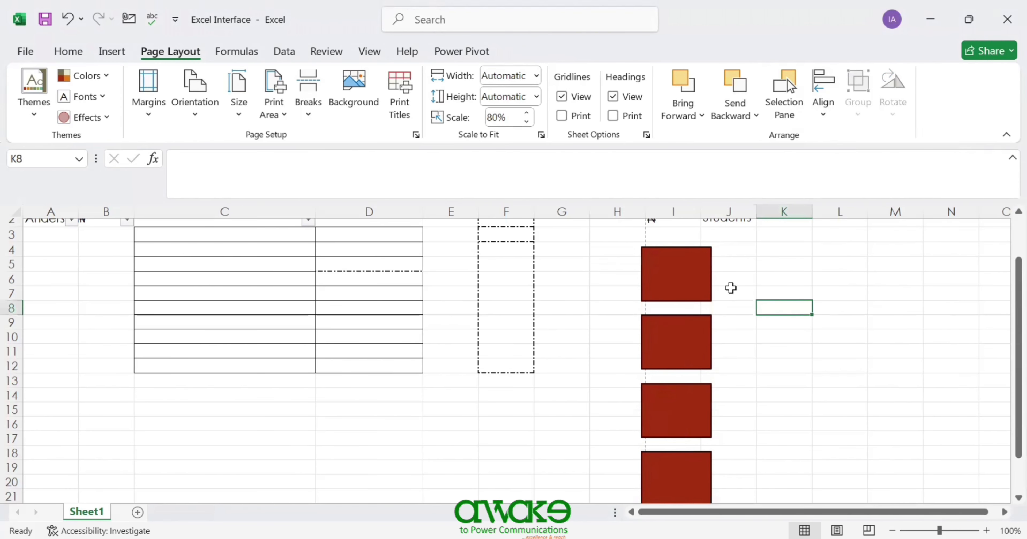
- Shrink the top two rectangles by their corner handles, then select all four
left_click(702, 274)
left_click_drag(712, 247, 686, 256)
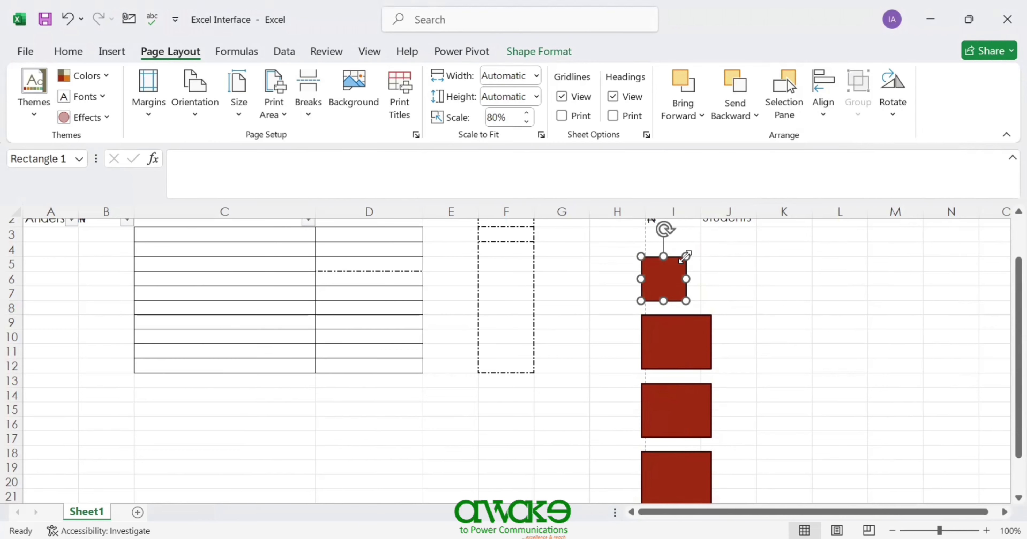
left_click(668, 355)
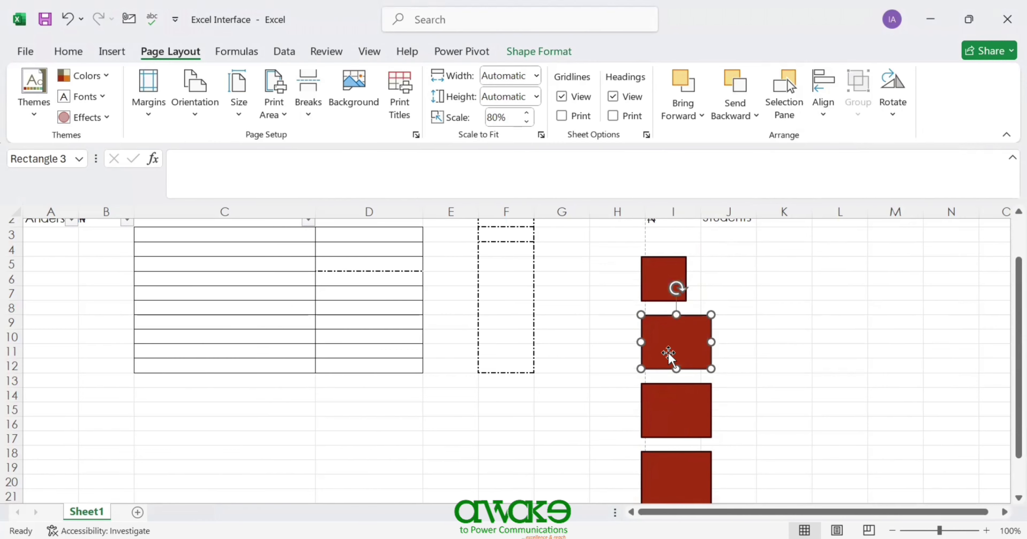
left_click_drag(711, 314, 688, 324)
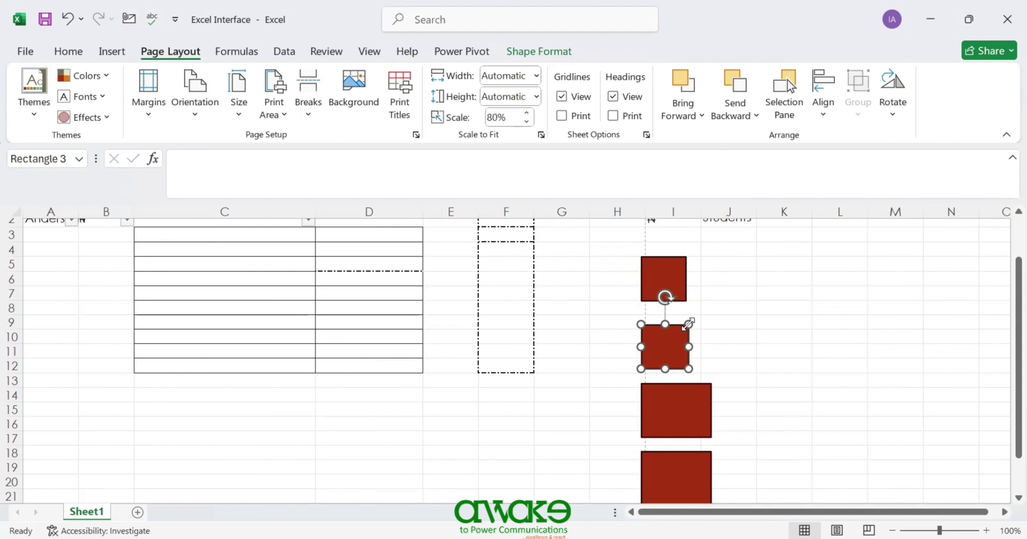
left_click(664, 265, "ctrl")
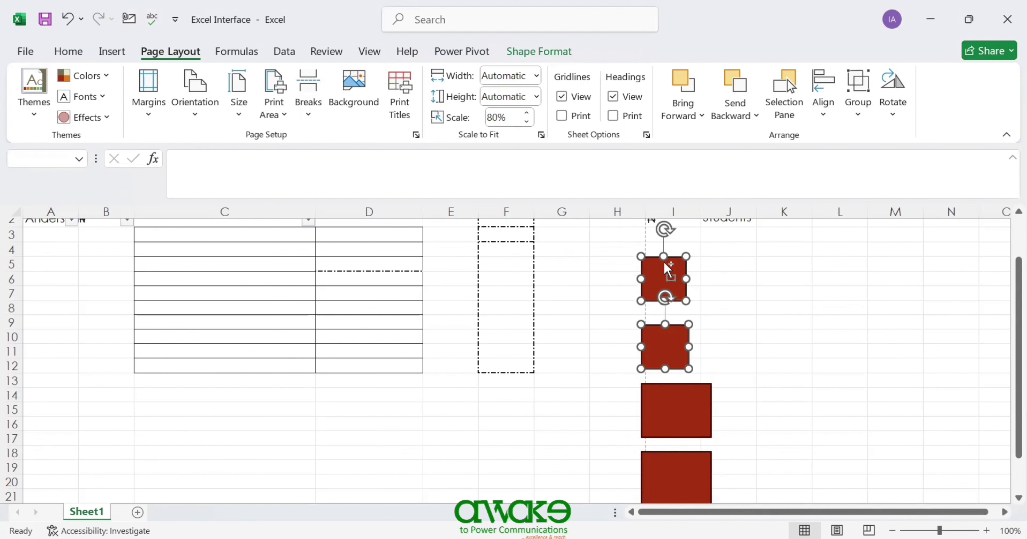
left_click(682, 408, "ctrl")
key("ctrl+a")
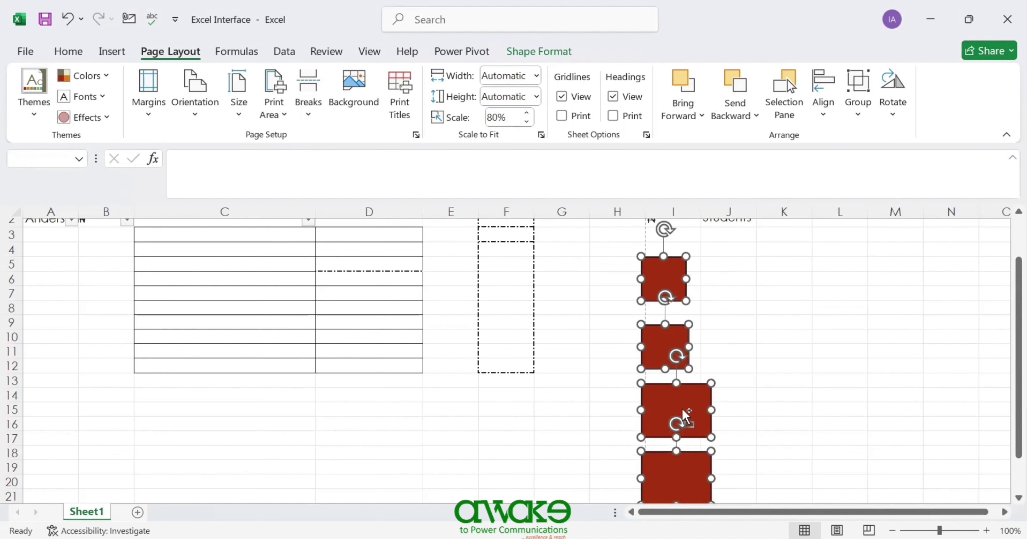
- Apply Align Center so the smaller rectangles sit centred over the larger ones
left_click(822, 113)
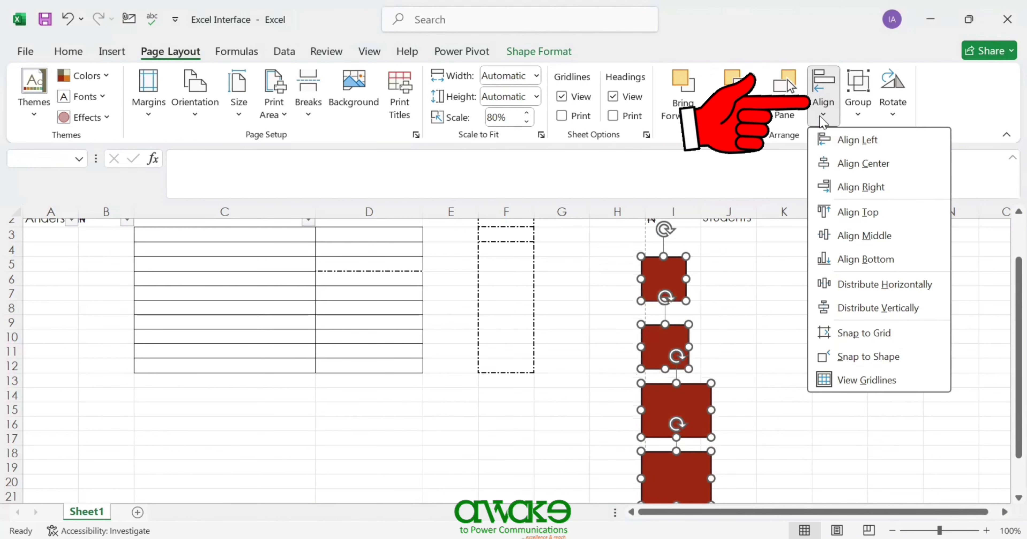
left_click(853, 163)
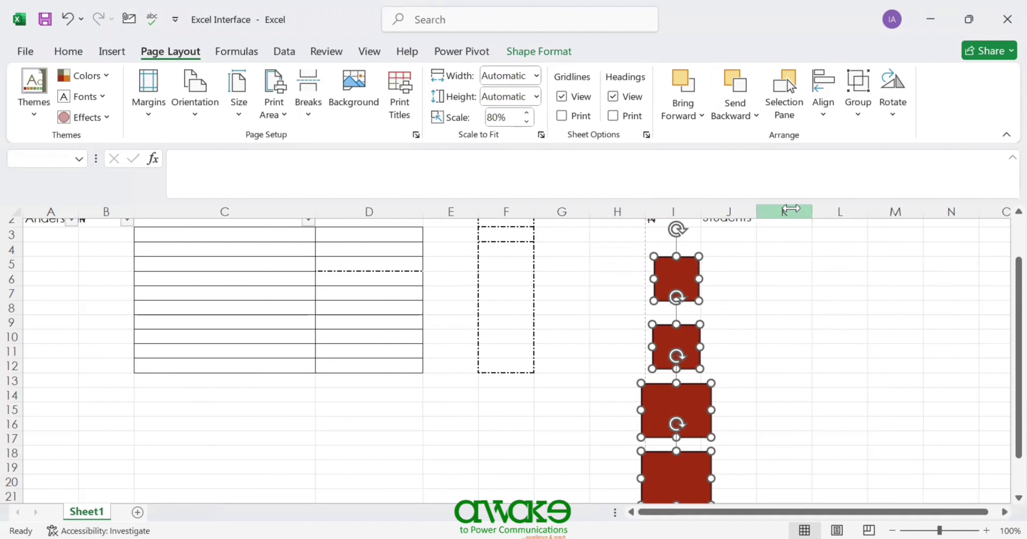
left_click(829, 117)
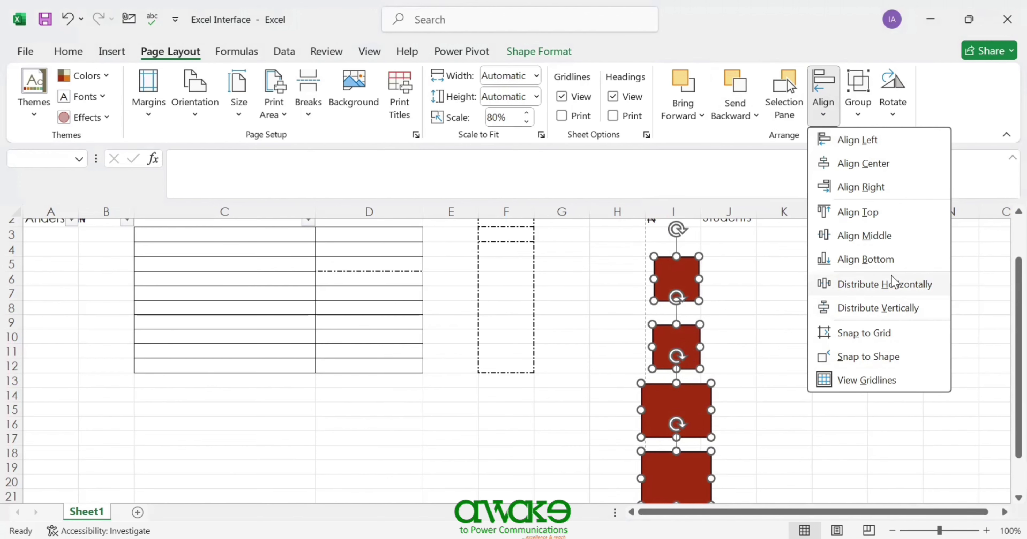
- Move the other three red rectangles up into row 5, side by side with the first, across columns I to M
left_click(744, 343)
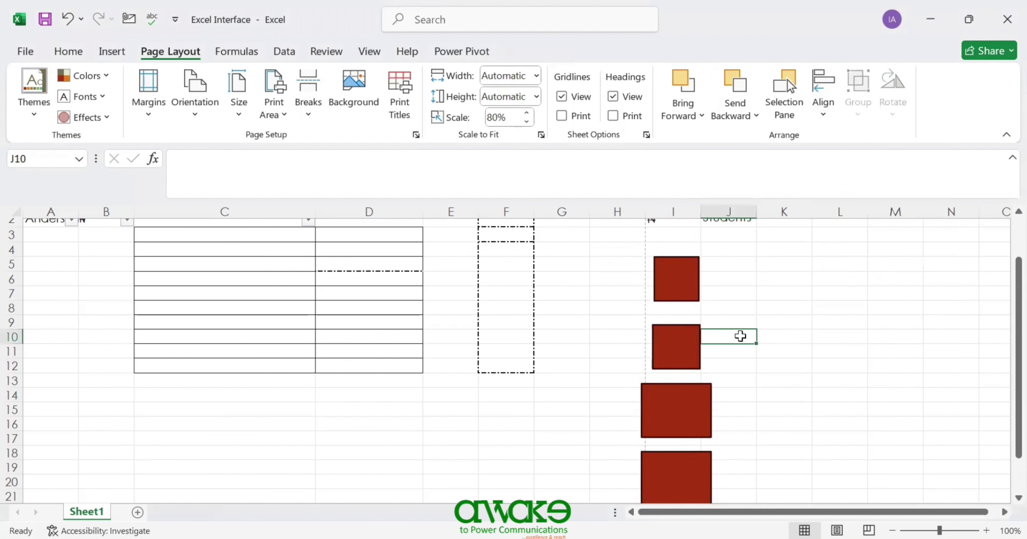
left_click_drag(679, 358, 733, 292)
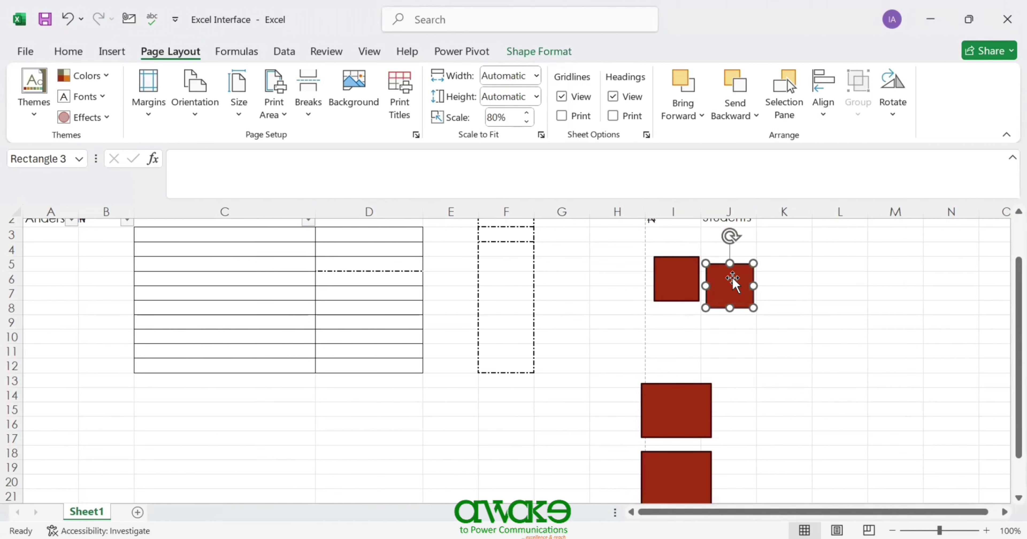
left_click_drag(697, 403, 823, 276)
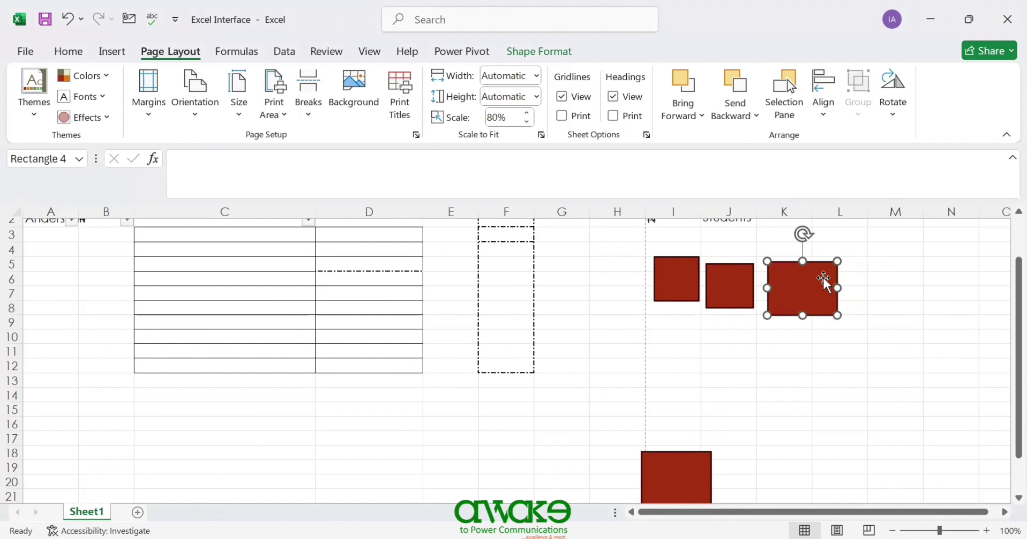
left_click_drag(688, 481, 901, 279)
- Select all four rectangles together and bring up the Page Layout Align options
left_click(820, 288, "ctrl")
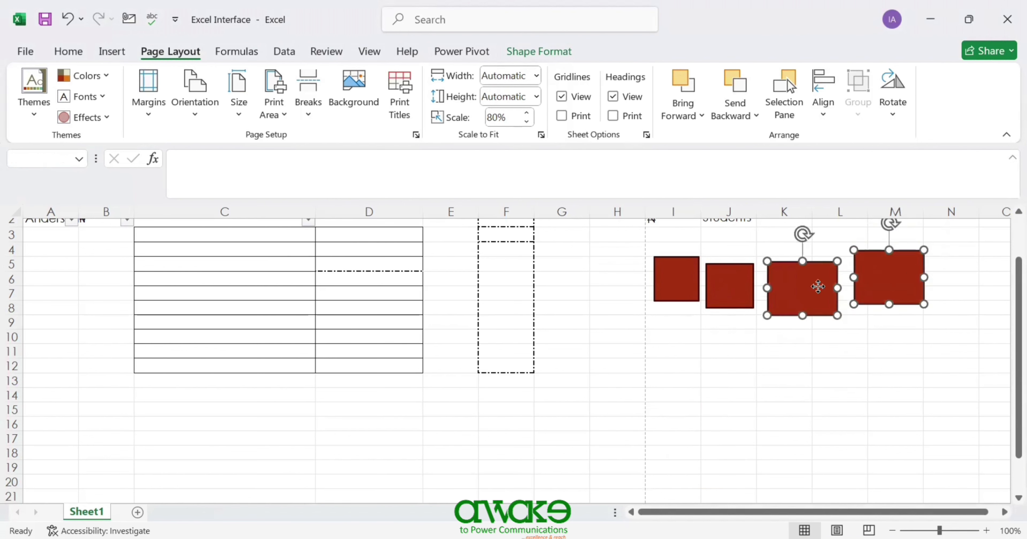
left_click(738, 297, "ctrl")
left_click(671, 285, "ctrl")
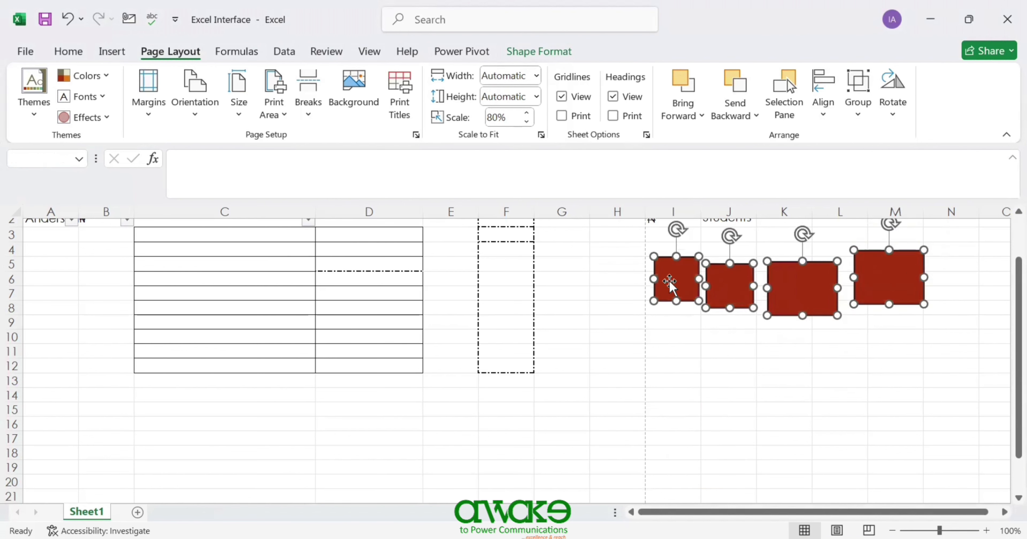
left_click(825, 115)
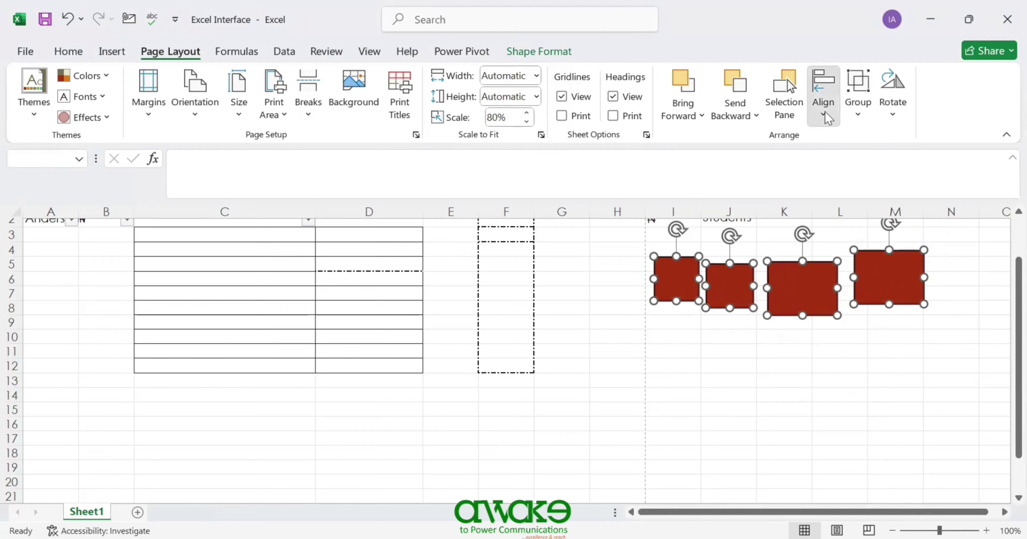
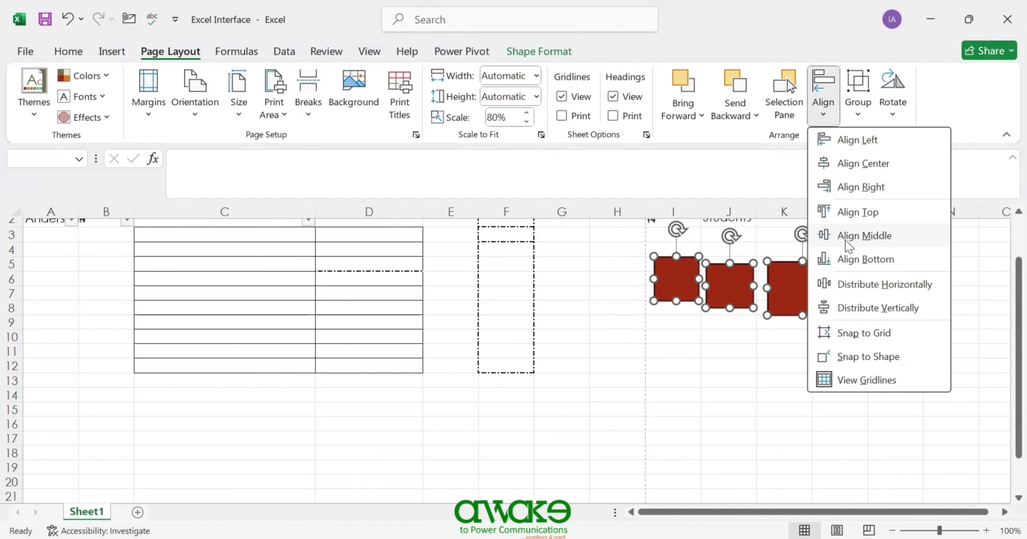
- Align the four rectangles on their middles and distribute them evenly across the row
left_click(848, 237)
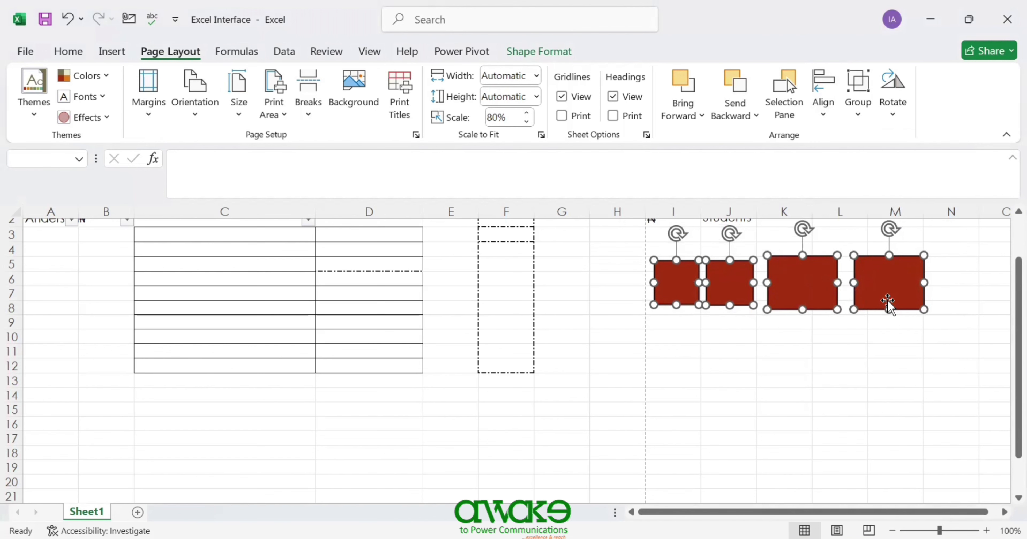
left_click(821, 116)
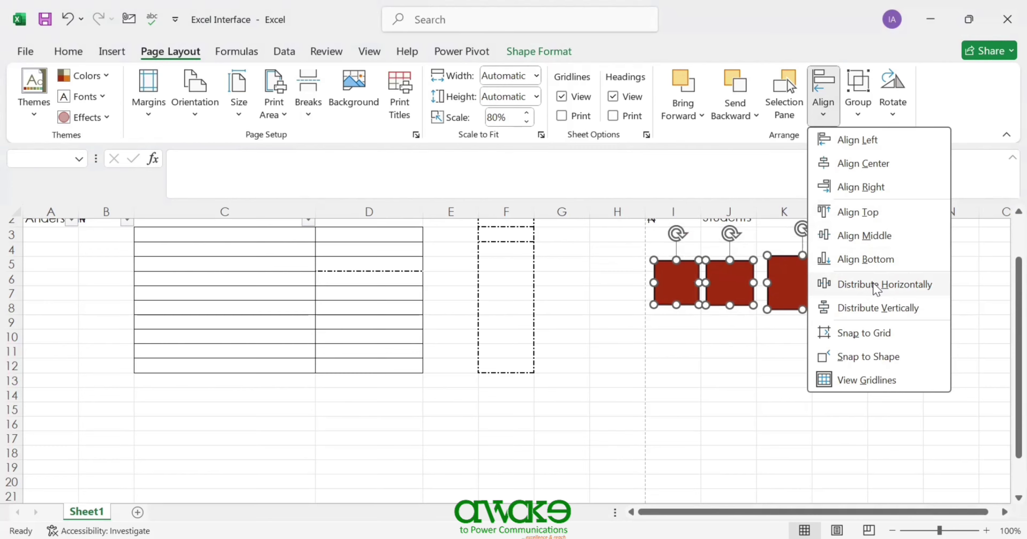
left_click(875, 285)
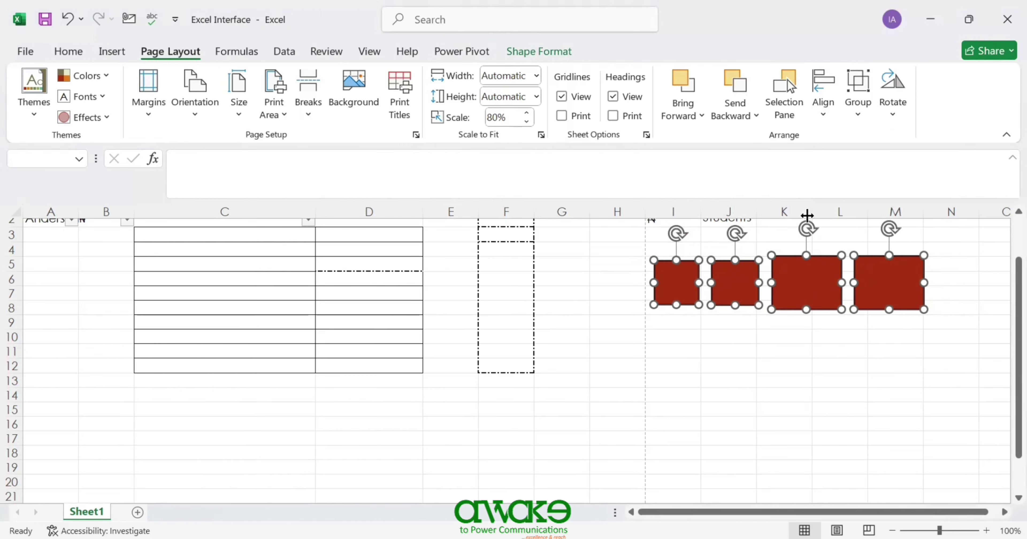
- Toggle Snap to Grid in the Align options, then deselect the shapes
left_click(826, 111)
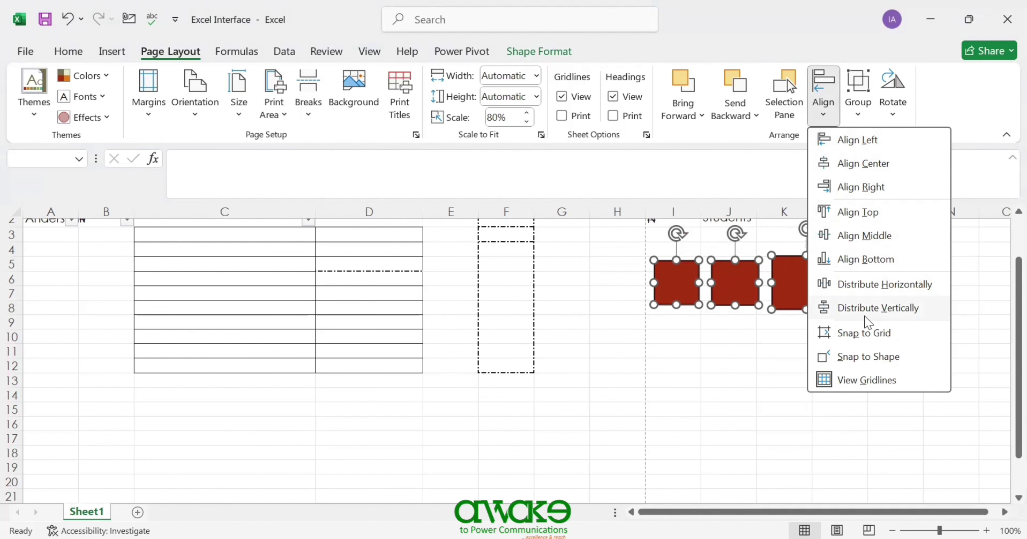
left_click(857, 332)
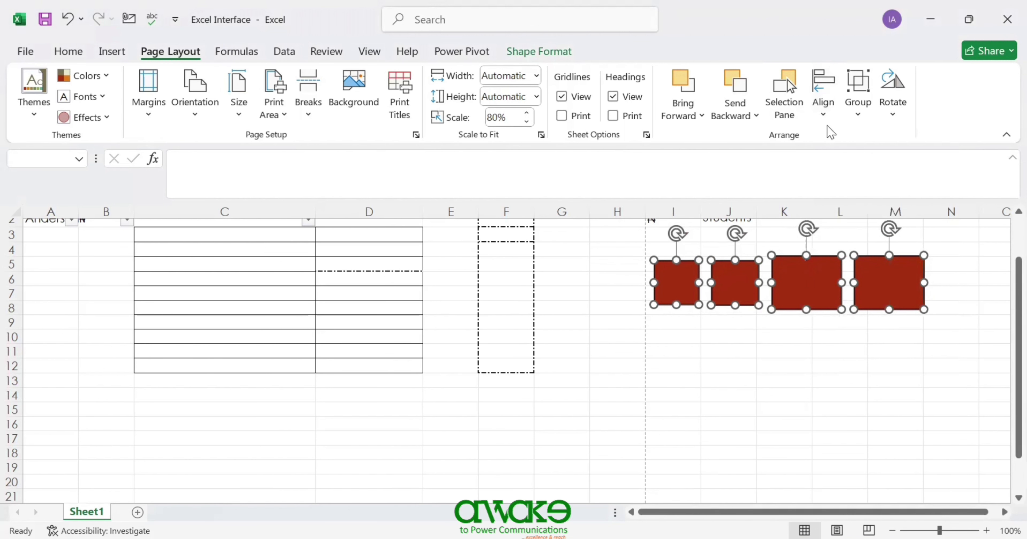
left_click(832, 118)
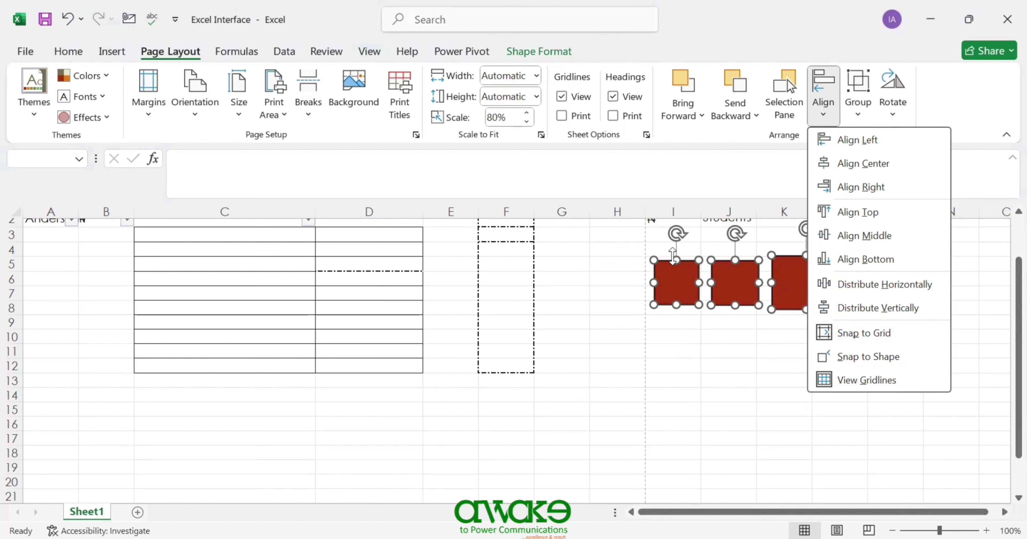
left_click(677, 351)
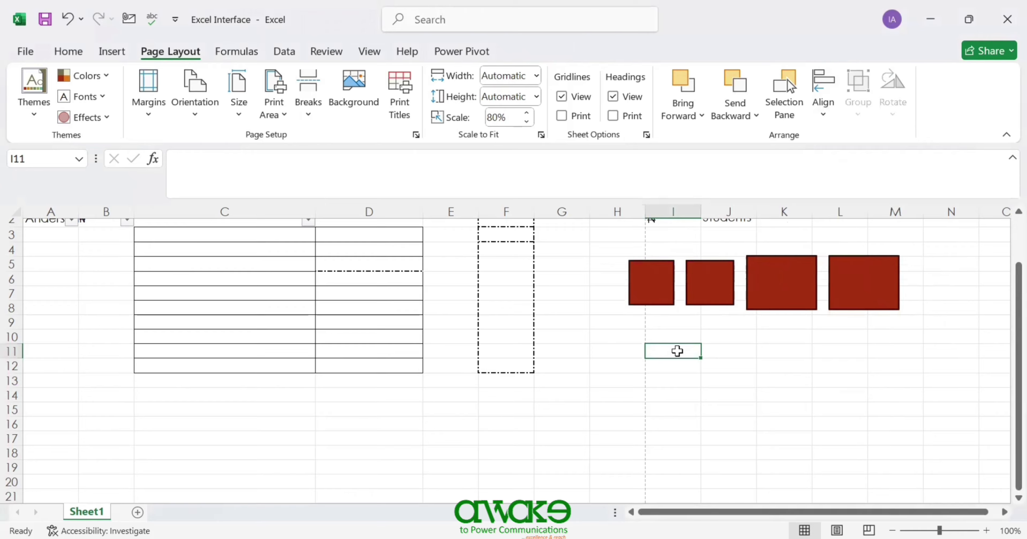
- Move the small first rectangle below the row, enable Snap to Shape, and snap it under the left square
left_click_drag(656, 280, 727, 353)
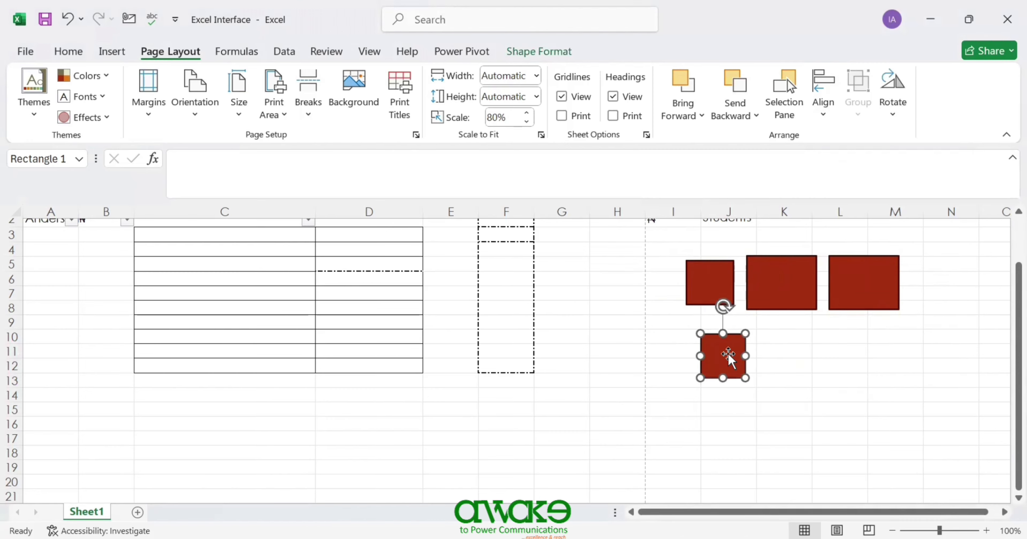
mouse_move(728, 354)
left_mouse_down()
mouse_move(741, 352)
mouse_move(743, 361)
mouse_move(721, 364)
mouse_move(734, 365)
left_mouse_up()
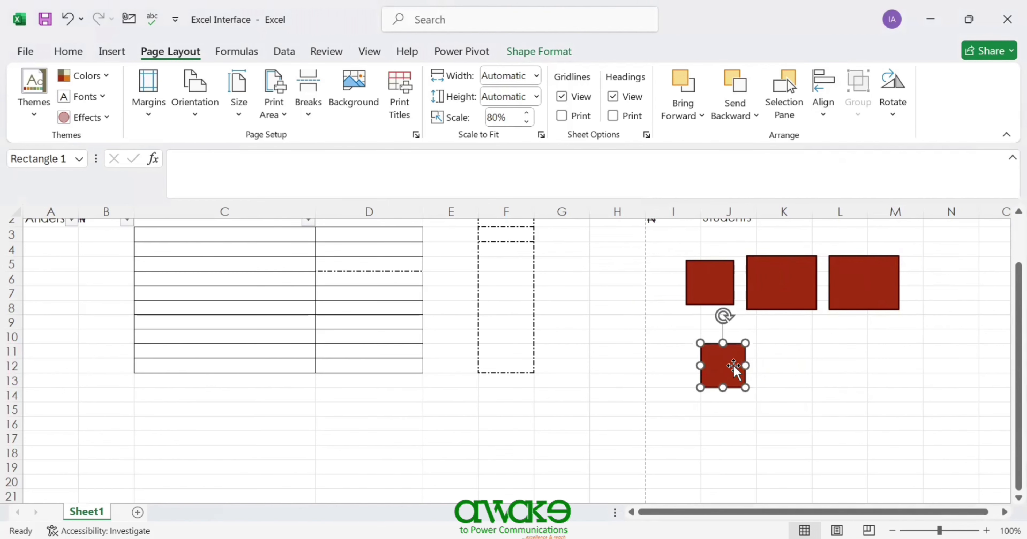
left_click(825, 116)
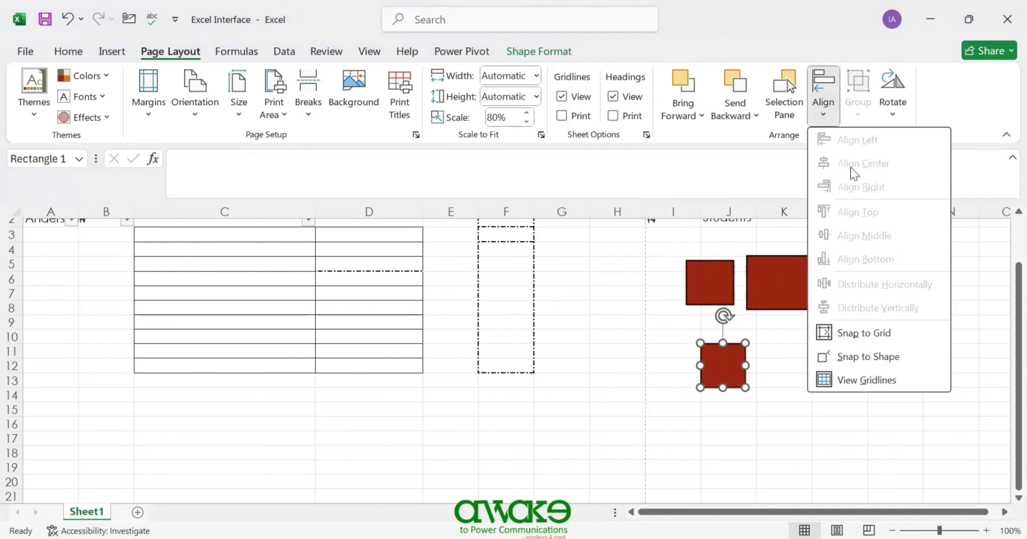
left_click(871, 359)
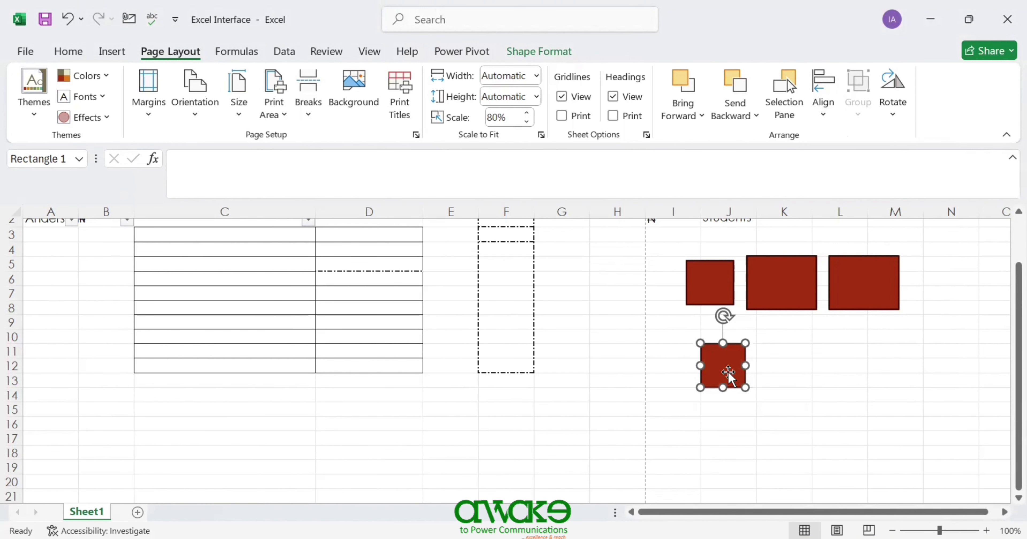
left_click_drag(727, 369, 699, 352)
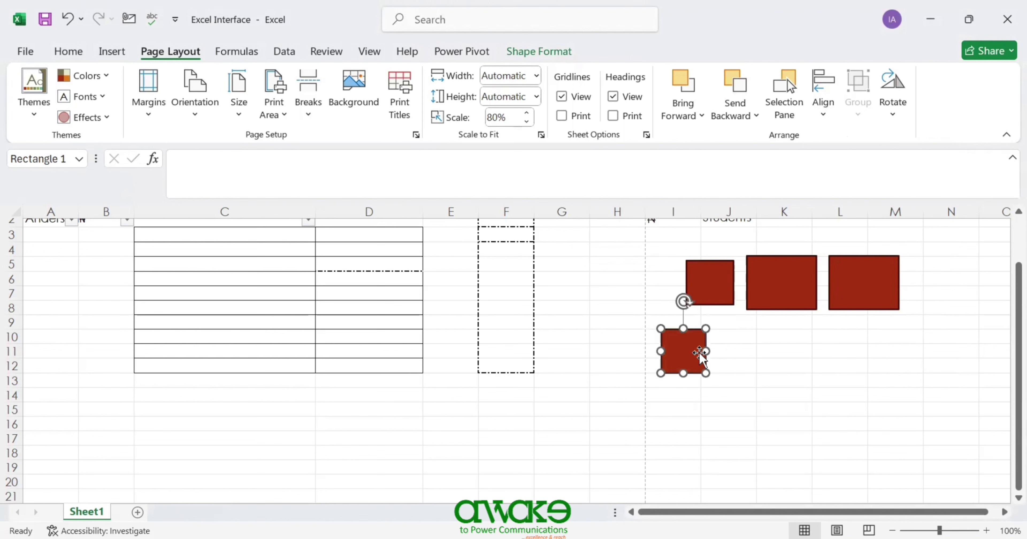
- Select the middle rectangle, then drag the small rectangle back into the row's left end
left_click(788, 259)
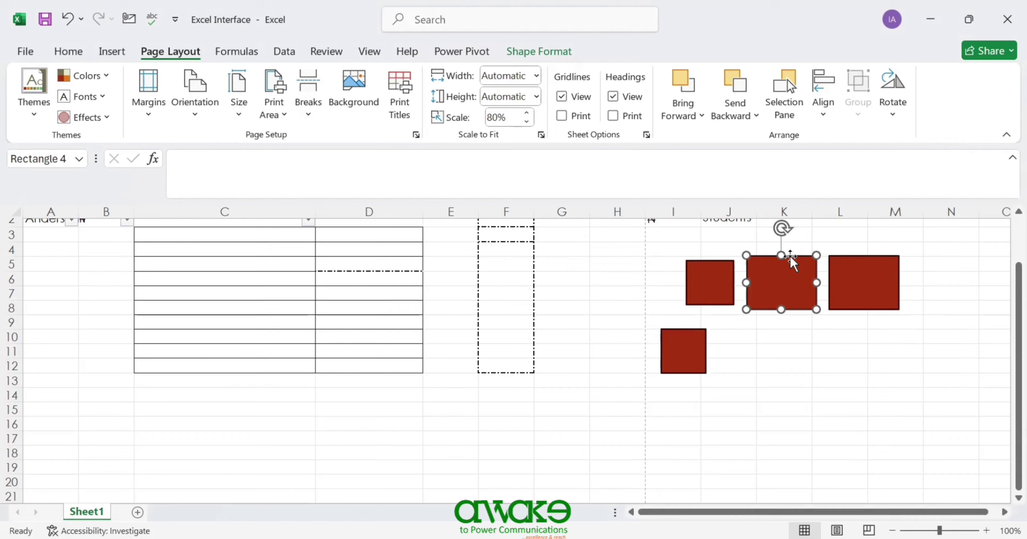
left_click(824, 122)
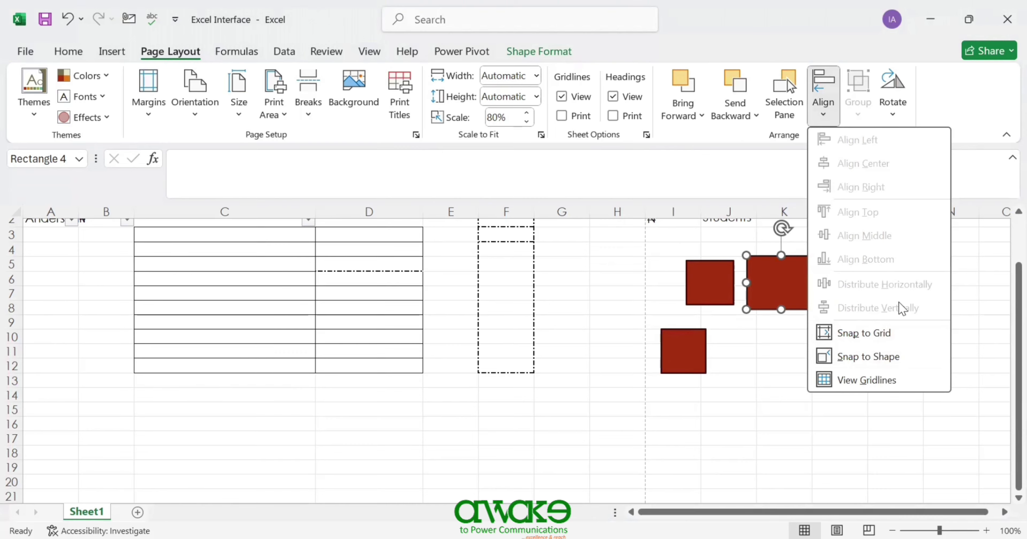
left_click(723, 333)
left_click_drag(691, 341, 665, 279)
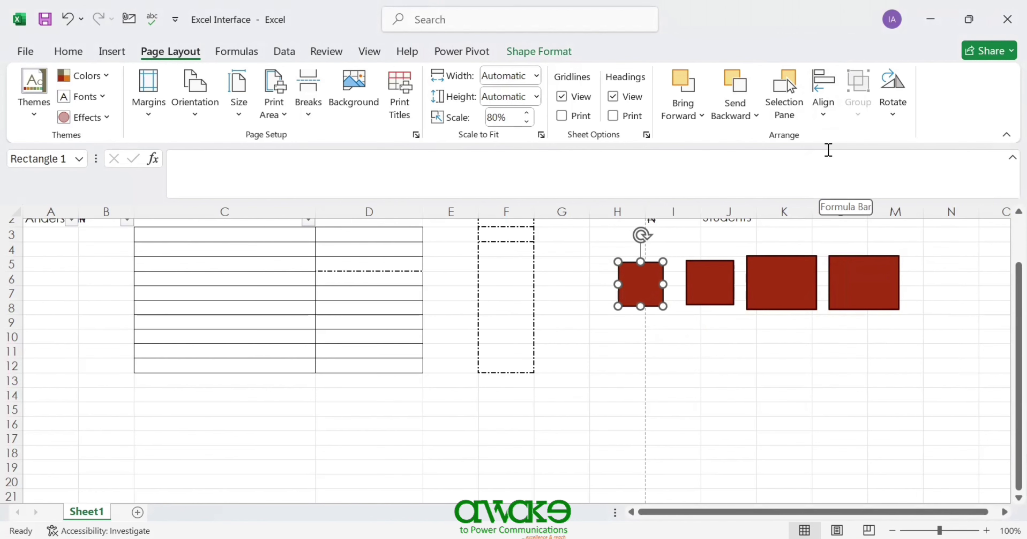
- Select all four red rectangles and group them into one object
left_click(717, 280, "ctrl")
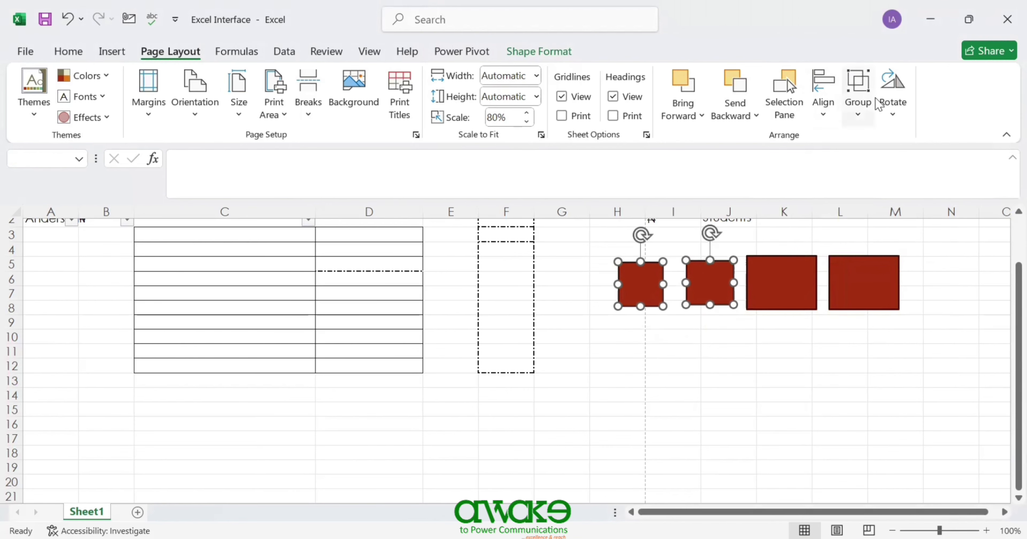
left_click(774, 282, "ctrl")
left_click(838, 283, "ctrl")
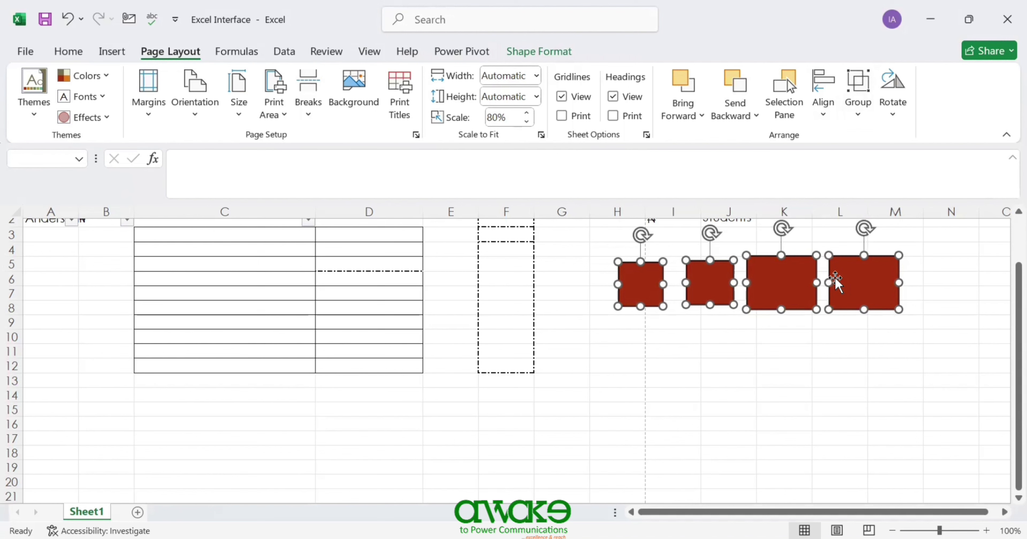
left_click(858, 115)
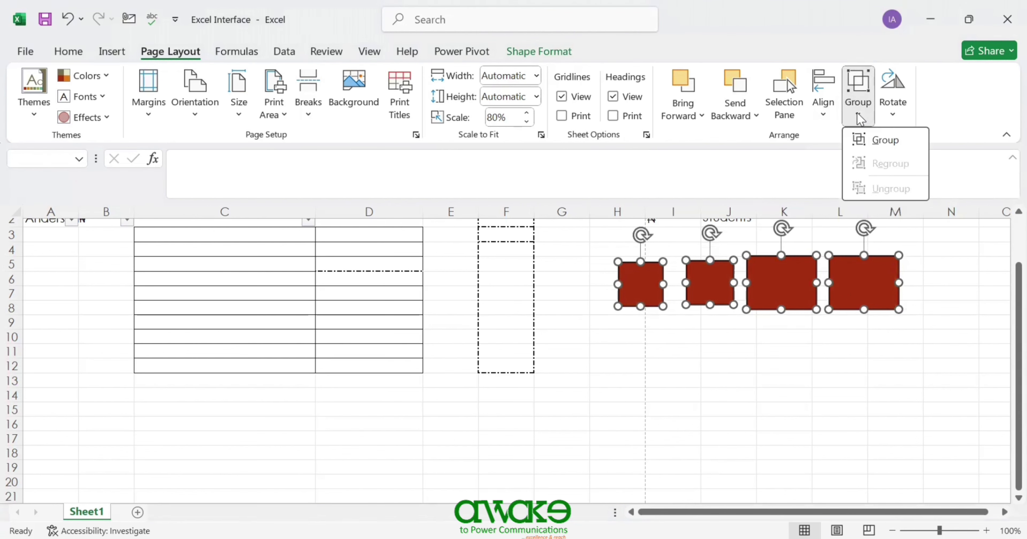
left_click(859, 81)
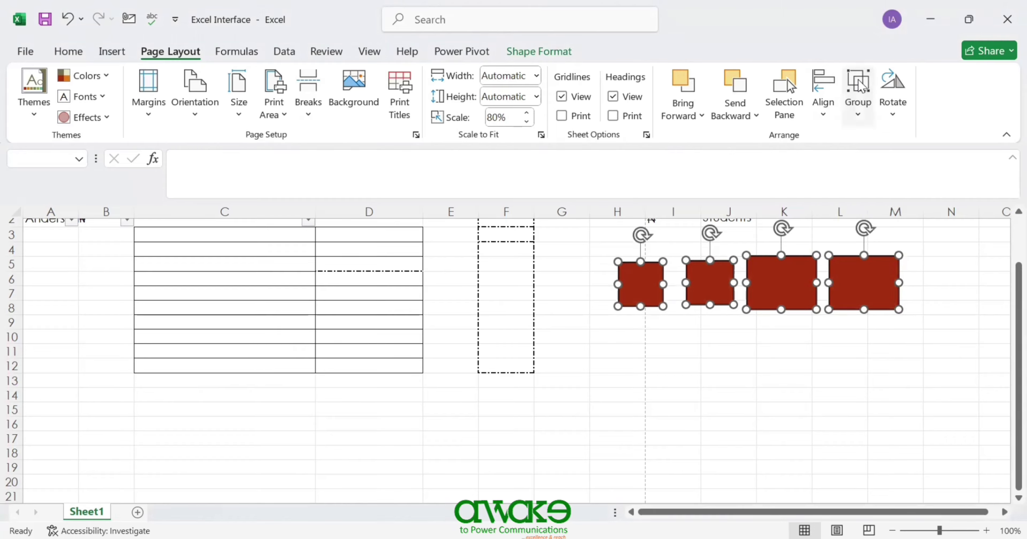
left_click(859, 81)
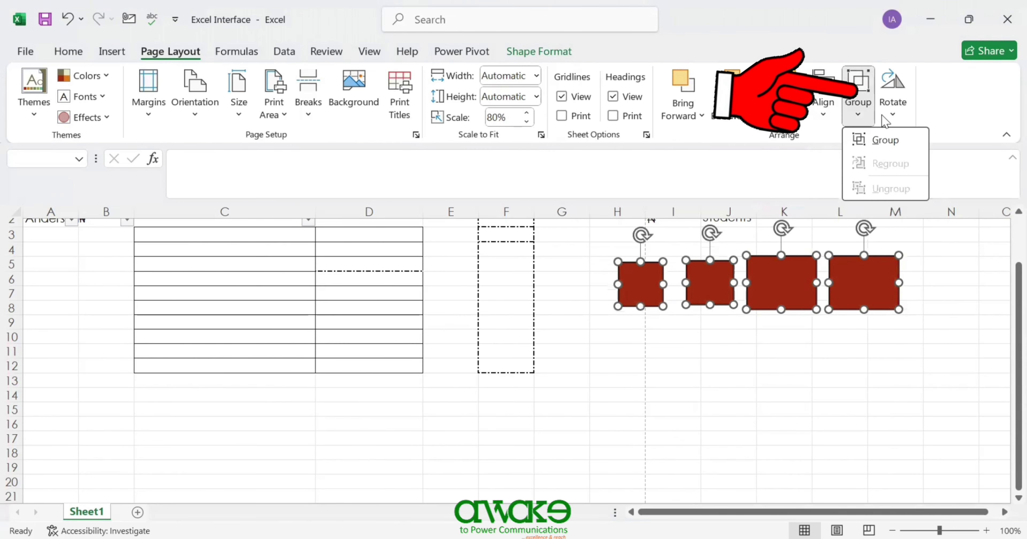
left_click(886, 140)
left_click_drag(849, 276, 824, 366)
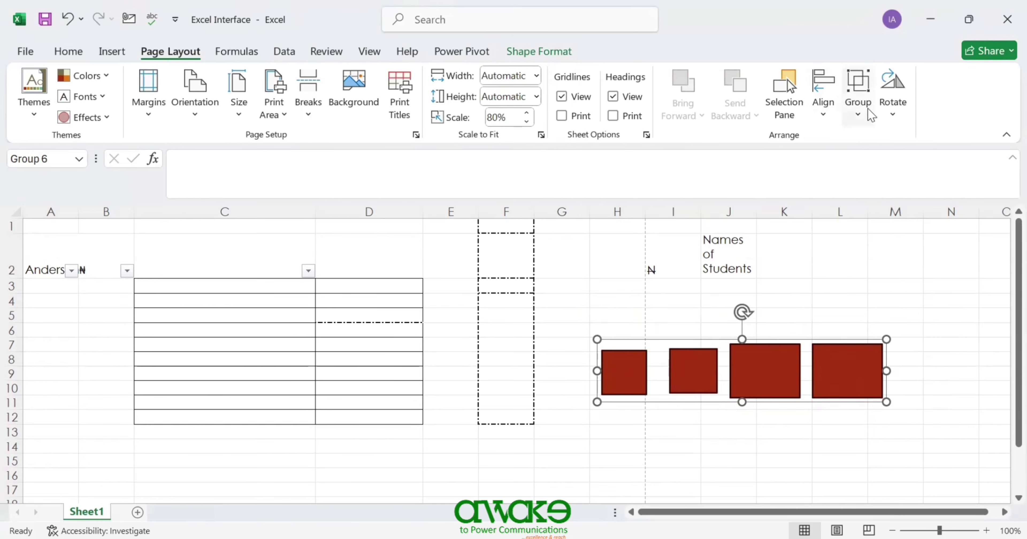
- Ungroup and regroup the rectangles as Group 7, then move it beneath the heading
left_click(859, 114)
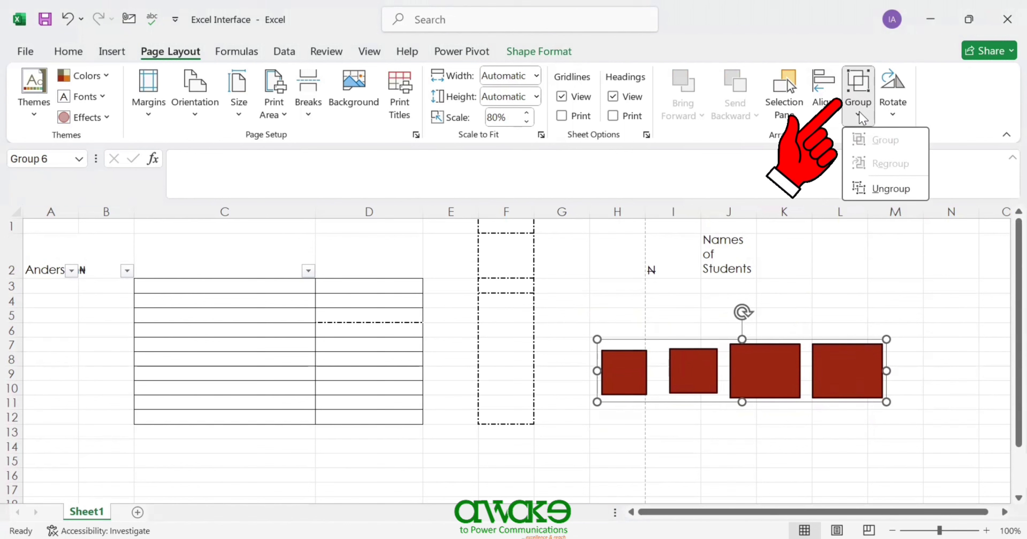
left_click(884, 192)
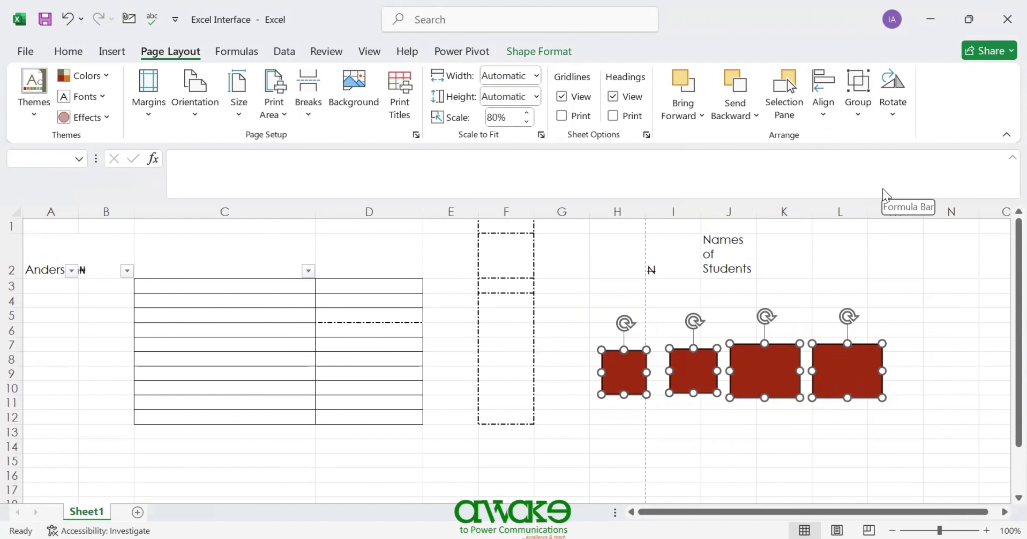
left_click(854, 112)
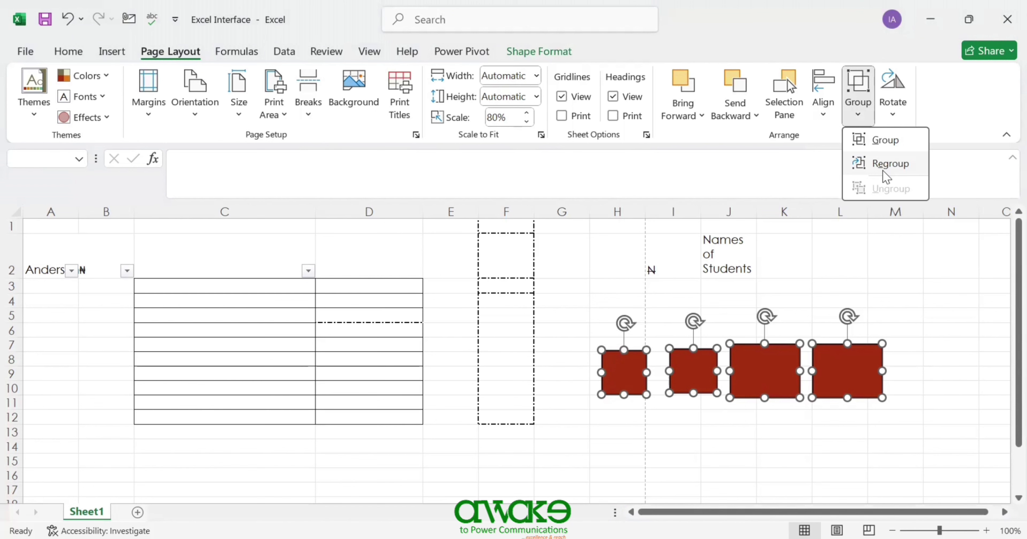
left_click(886, 165)
left_click_drag(676, 384, 762, 333)
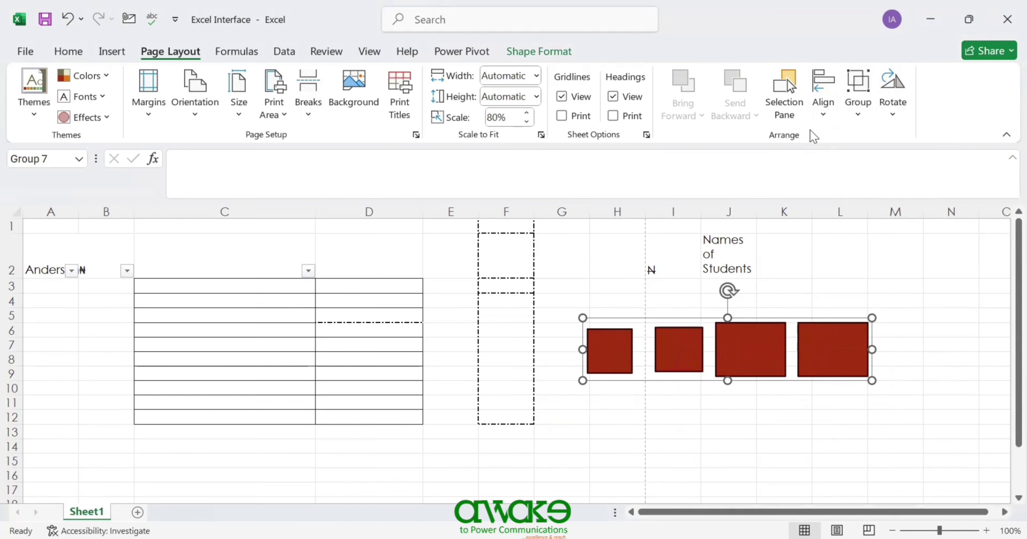
- Try the Rotate options' 90° turns and flips on the group, leaving it a horizontal row
left_click(892, 115)
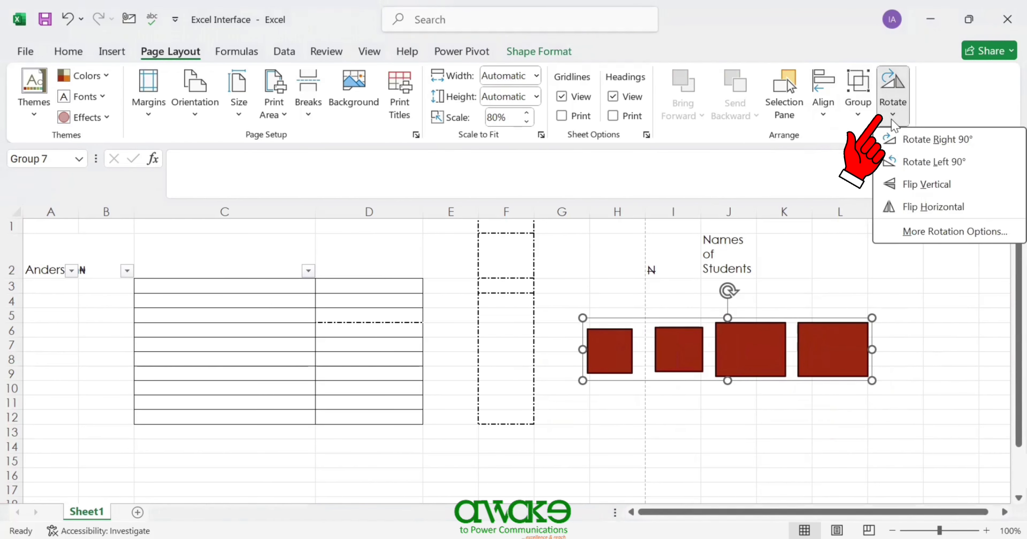
left_click(902, 140)
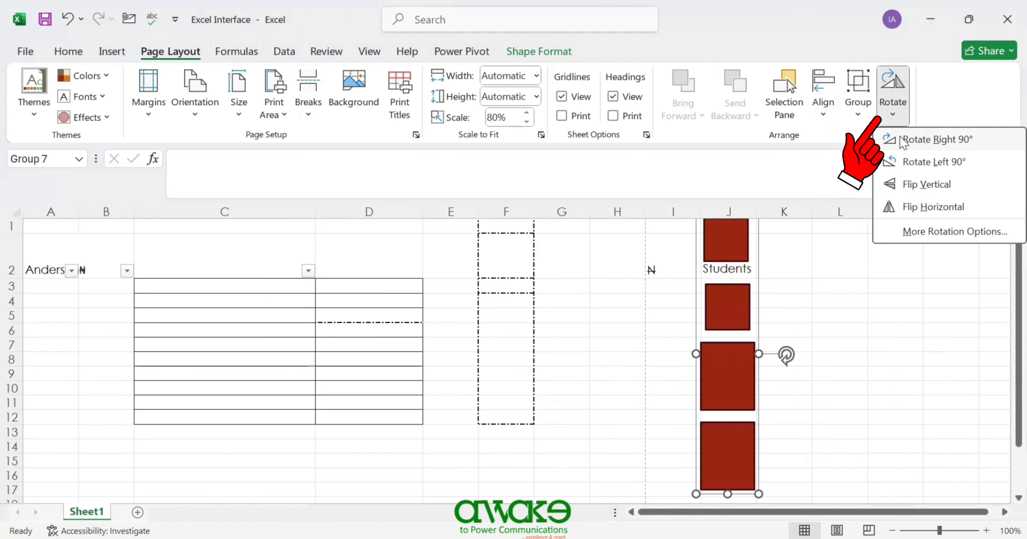
left_click(910, 164)
left_click(910, 184)
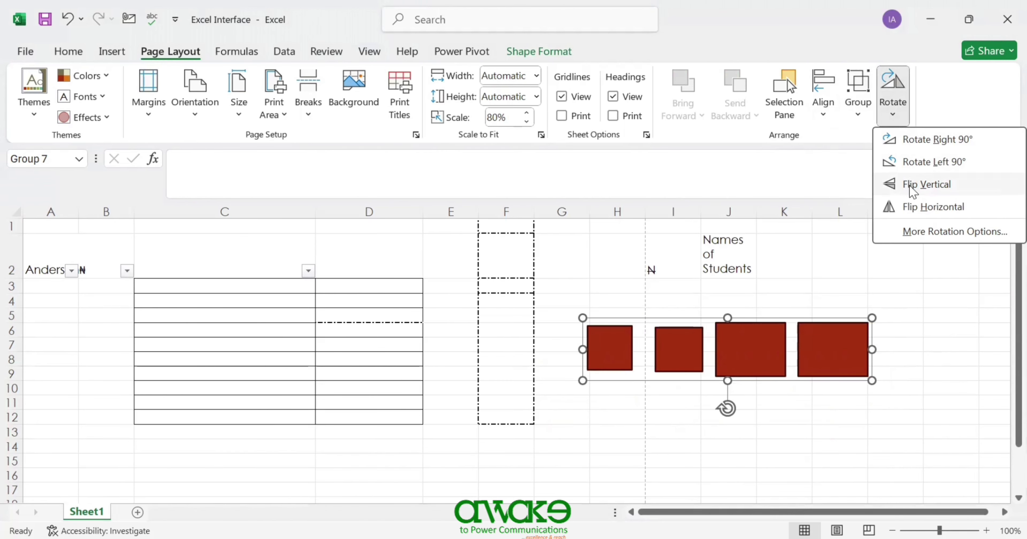
left_click(915, 211)
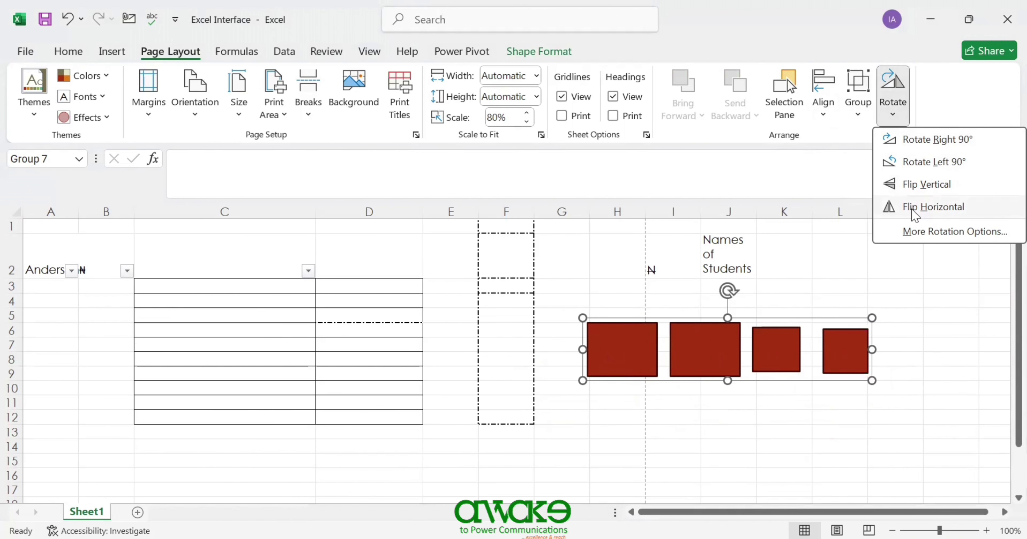
left_click(911, 185)
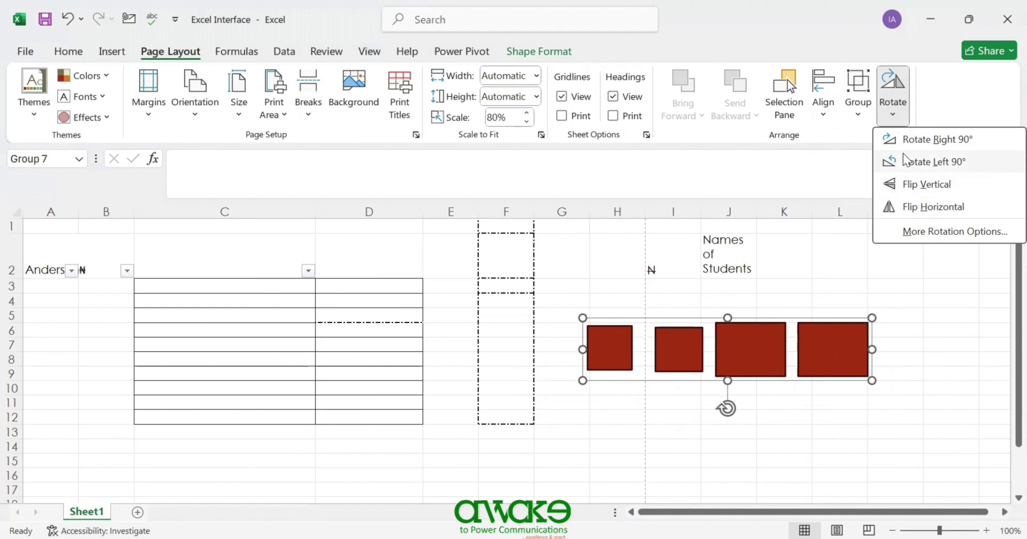
left_click(905, 146)
left_click(905, 142)
left_click(910, 184)
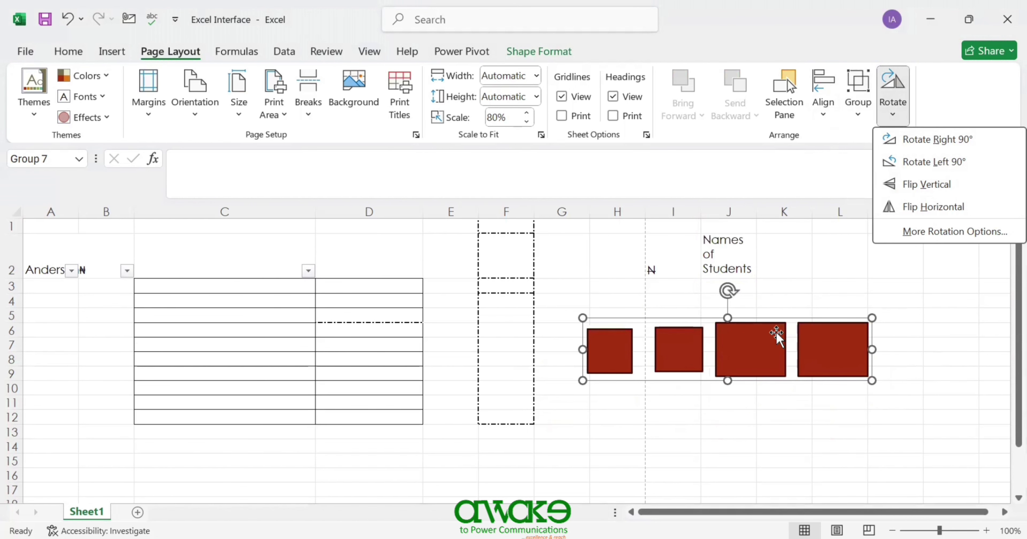
left_click(727, 290)
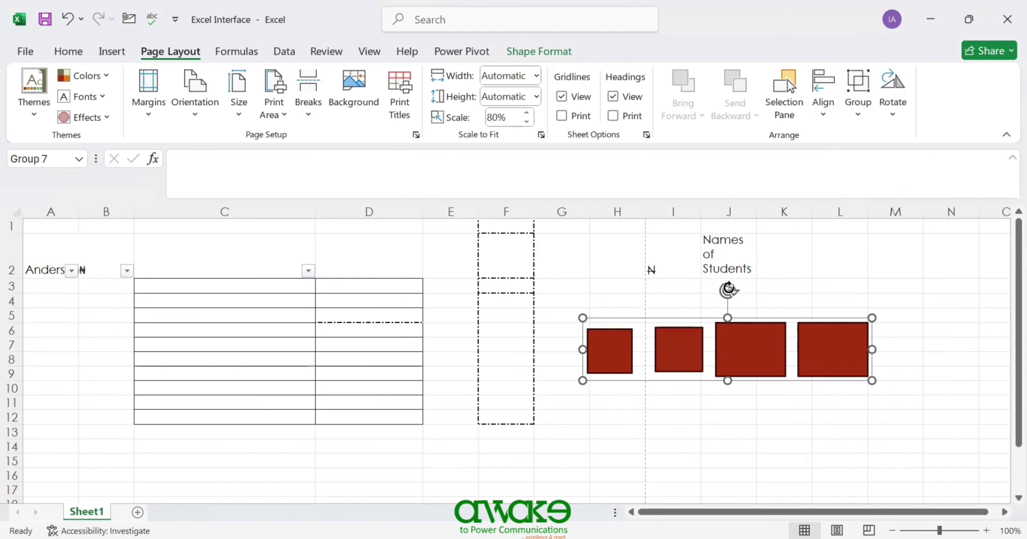
- Reselect Group 7 and drag its rotation handle until the squares stand in a vertical column
left_click(739, 367)
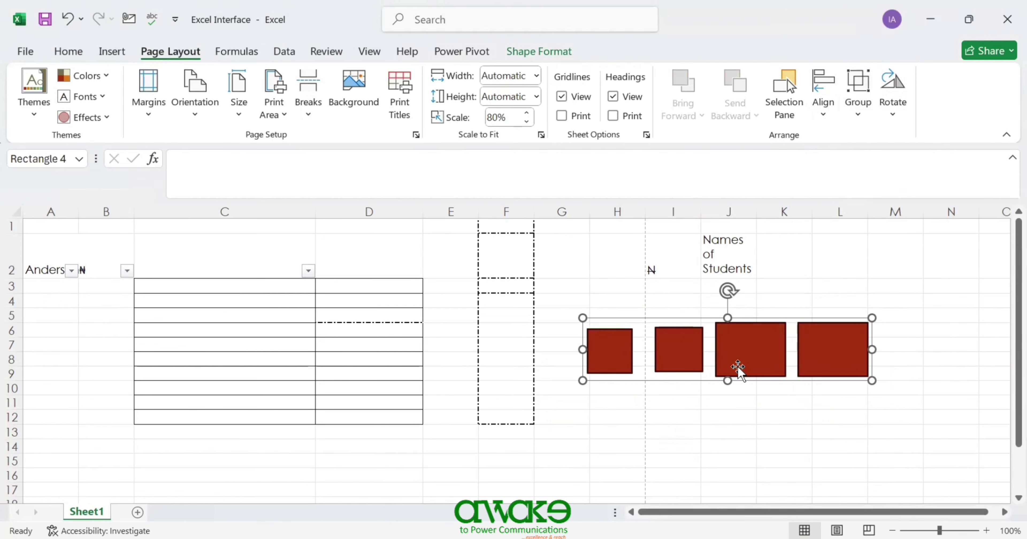
left_click(726, 293)
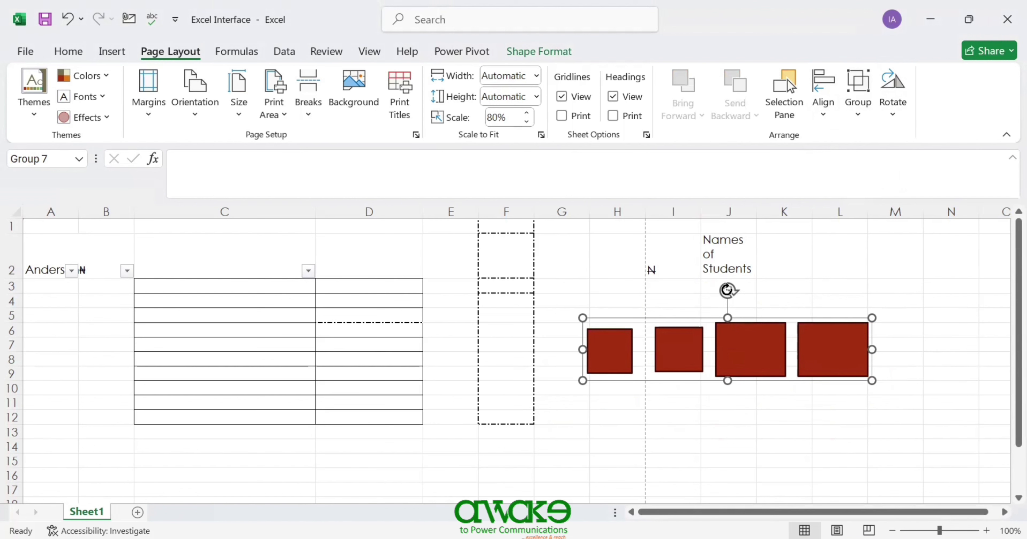
left_click_drag(727, 289, 804, 346)
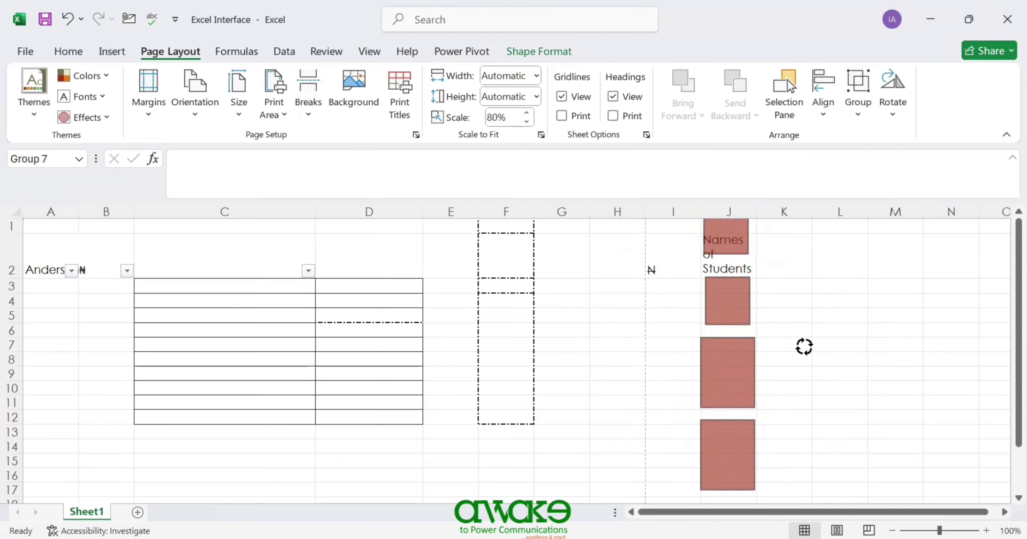
left_click_drag(804, 346, 842, 345)
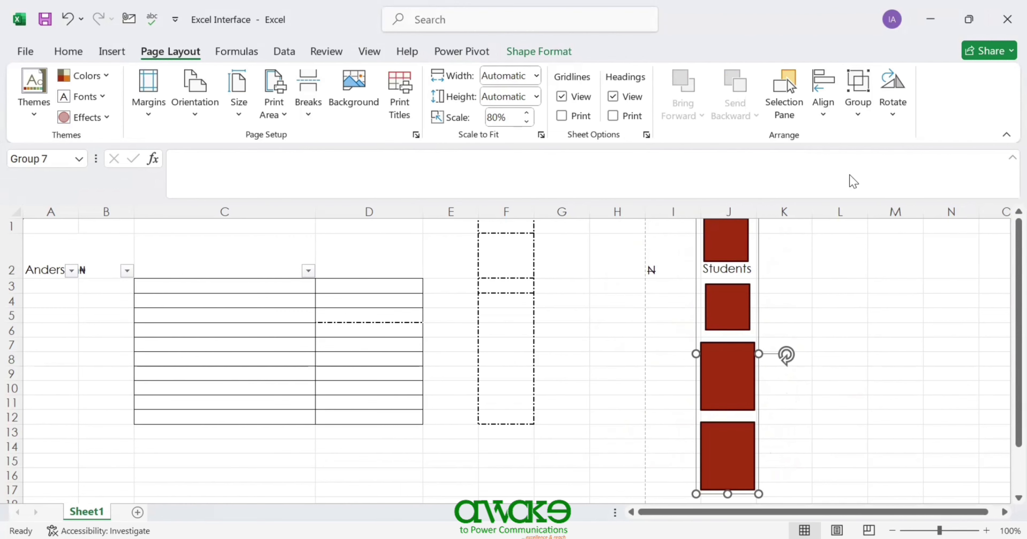
left_click(892, 115)
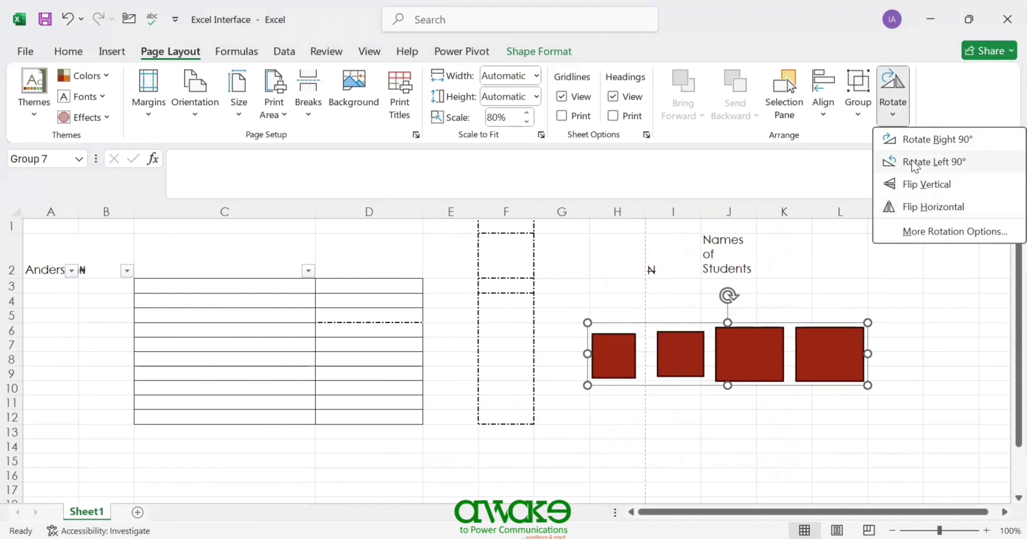
- In Format Shape, lower the group's rotation angle toward 62°
left_click(941, 234)
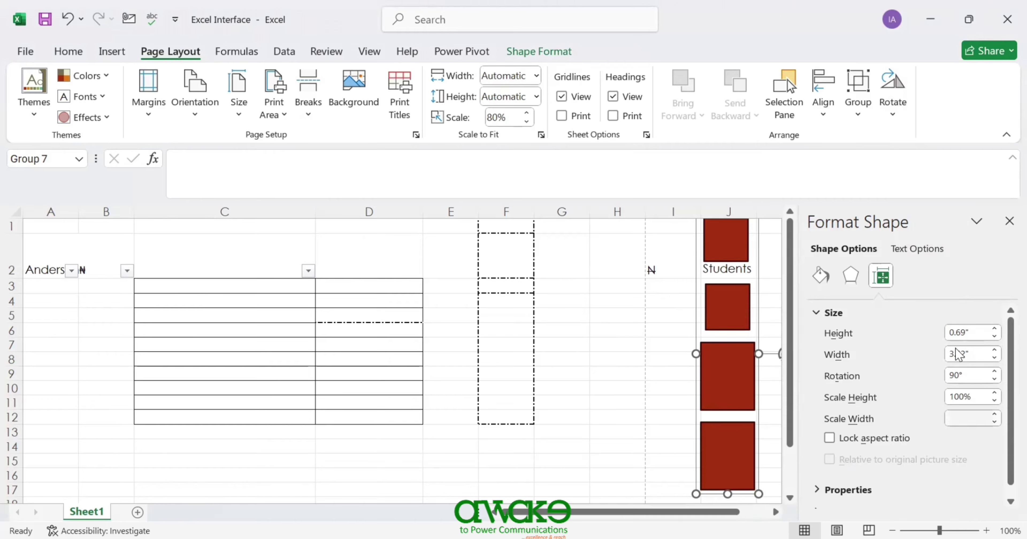
scroll(1004, 450, "down", 1)
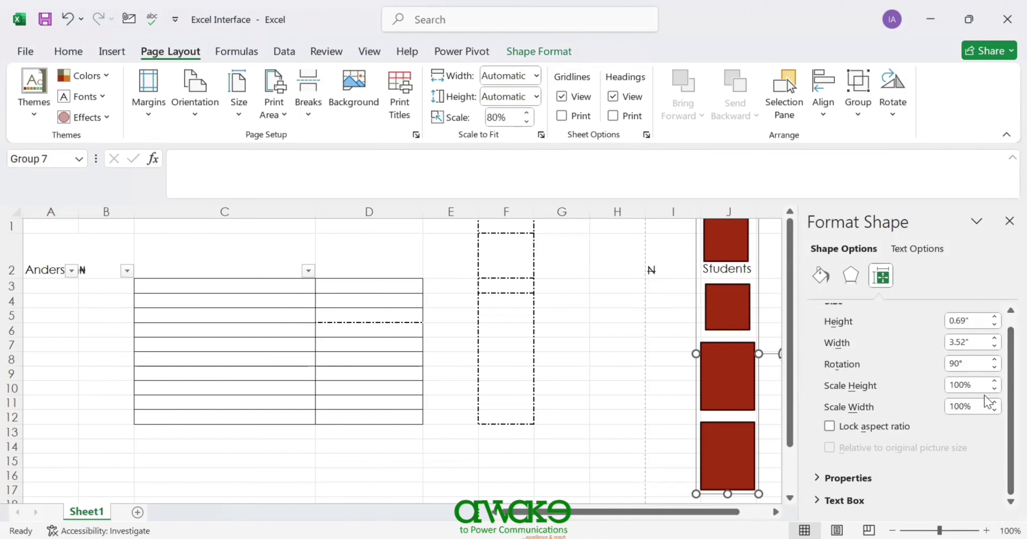
left_click(995, 367)
left_click(994, 367)
left_click(995, 367)
left_click(995, 368)
left_click(994, 367)
left_click(995, 367)
left_click(995, 367)
left_click(994, 367)
left_click(994, 368)
left_click(995, 367)
left_click(994, 368)
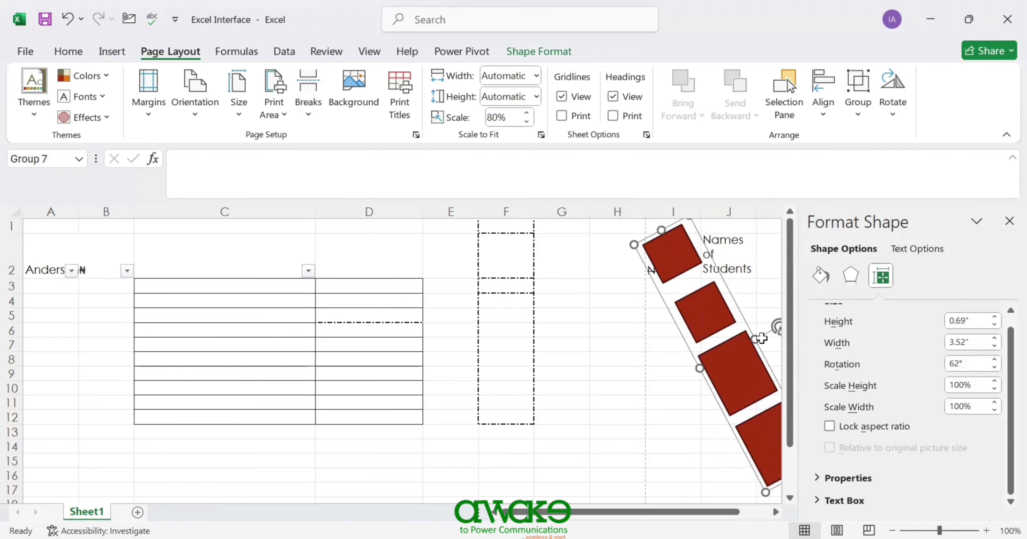
- Set the group's height to 0.8" and its rotation to 120°
left_click(995, 317)
left_click(994, 317)
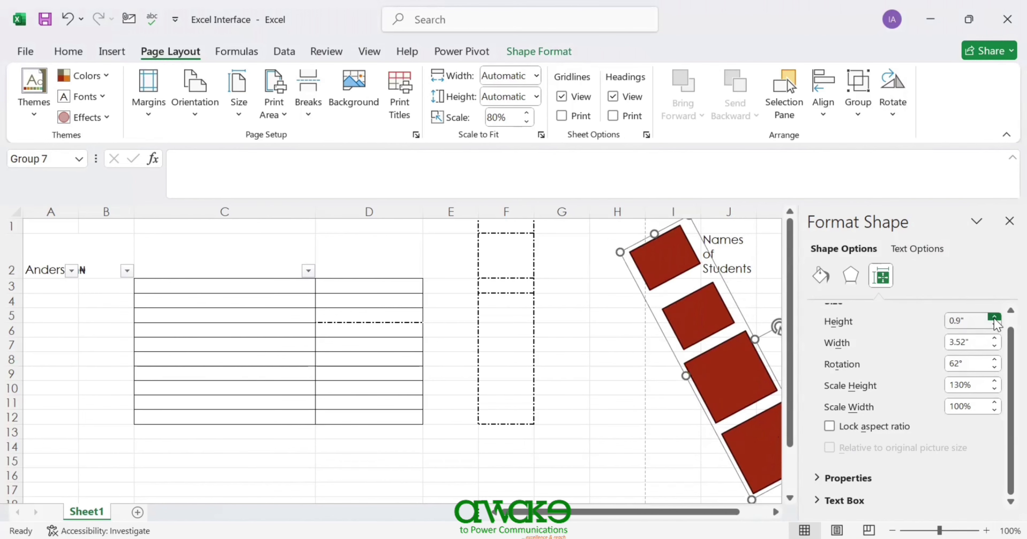
left_click(994, 325)
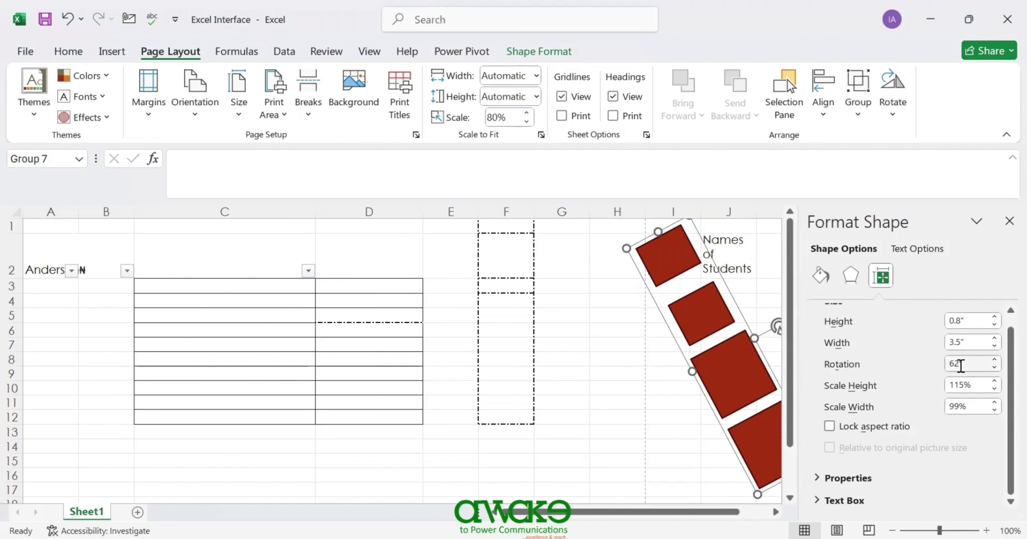
left_click(994, 368)
left_click(993, 367)
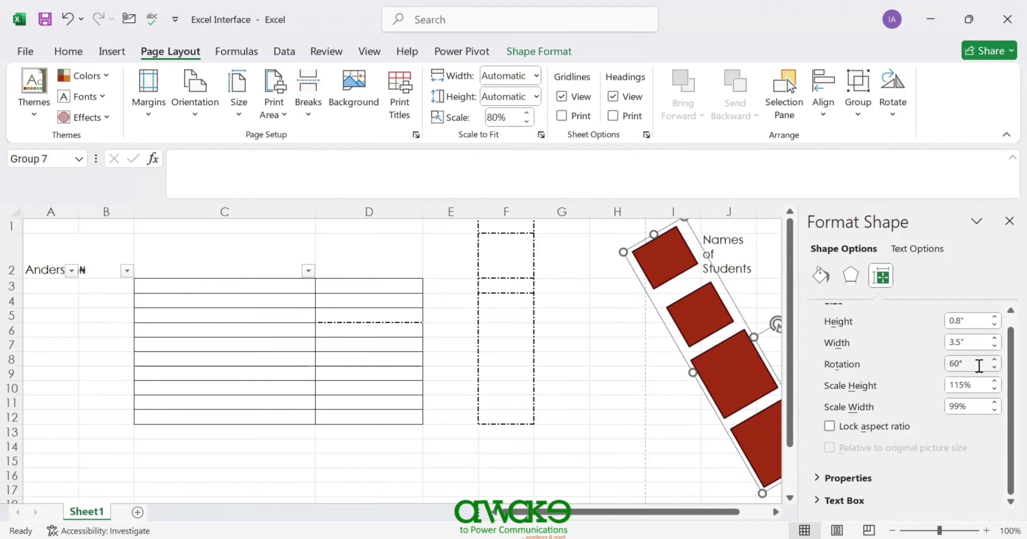
left_click_drag(980, 365, 951, 363)
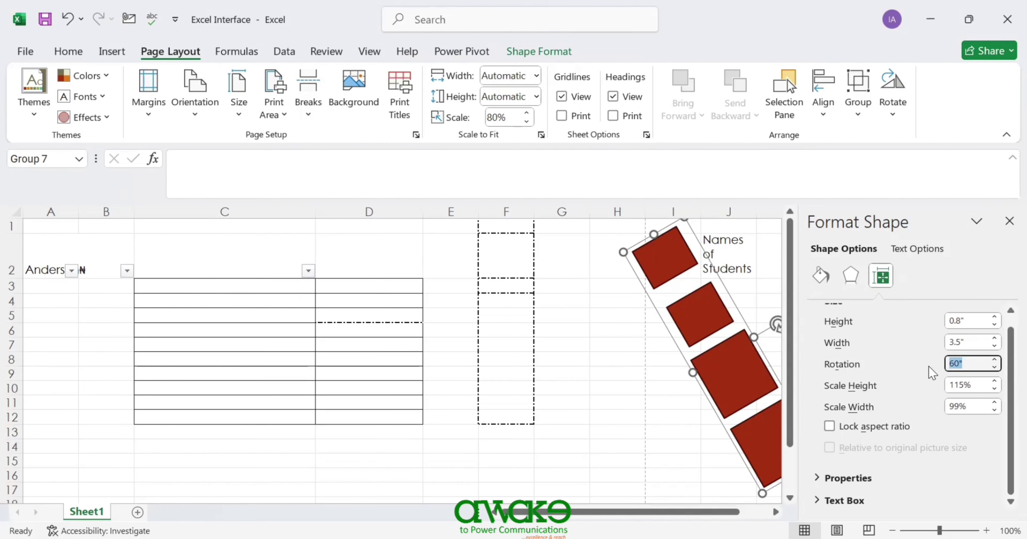
type("12")
key("Return")
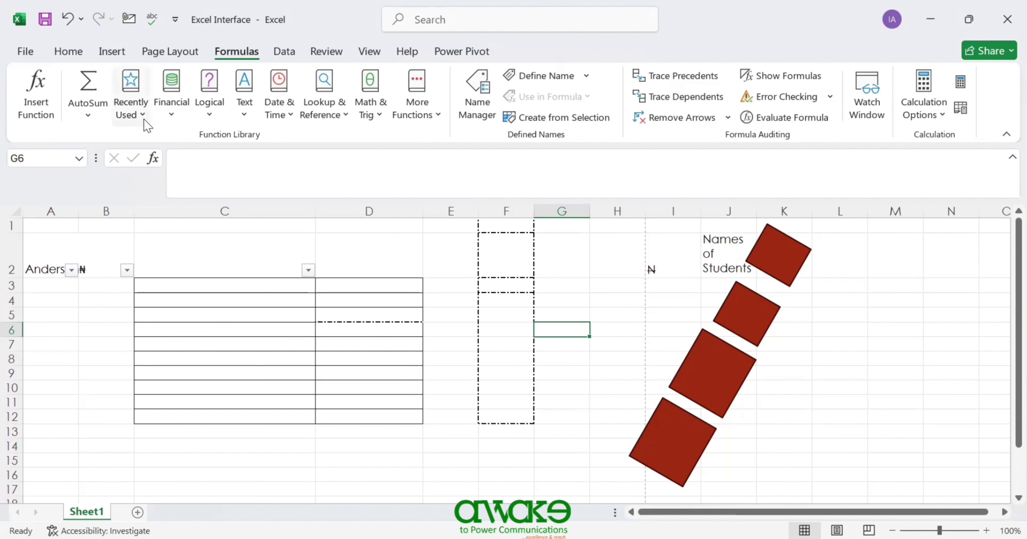
- Browse the Function Library categories, then open Name Manager, which lists no names
left_click(172, 115)
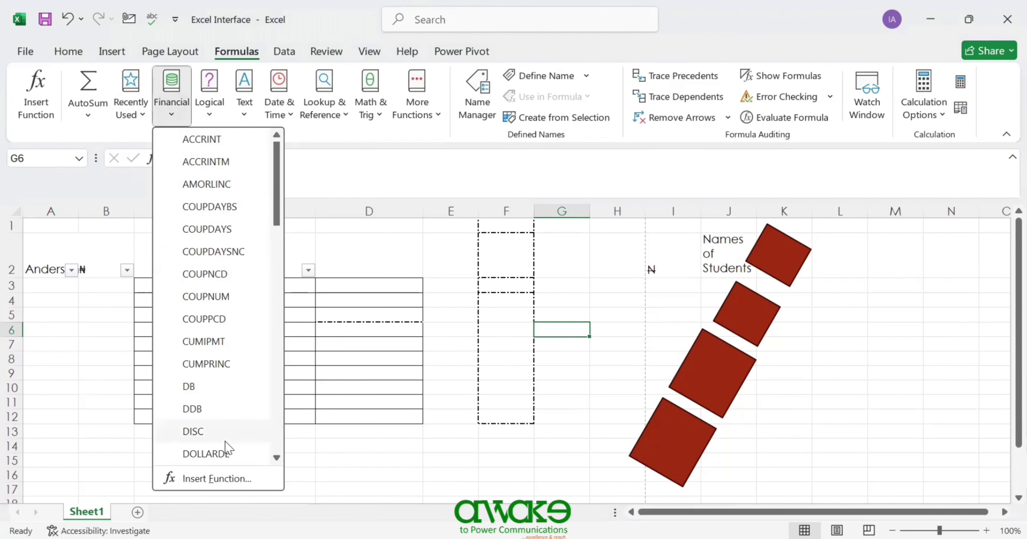
left_click(209, 115)
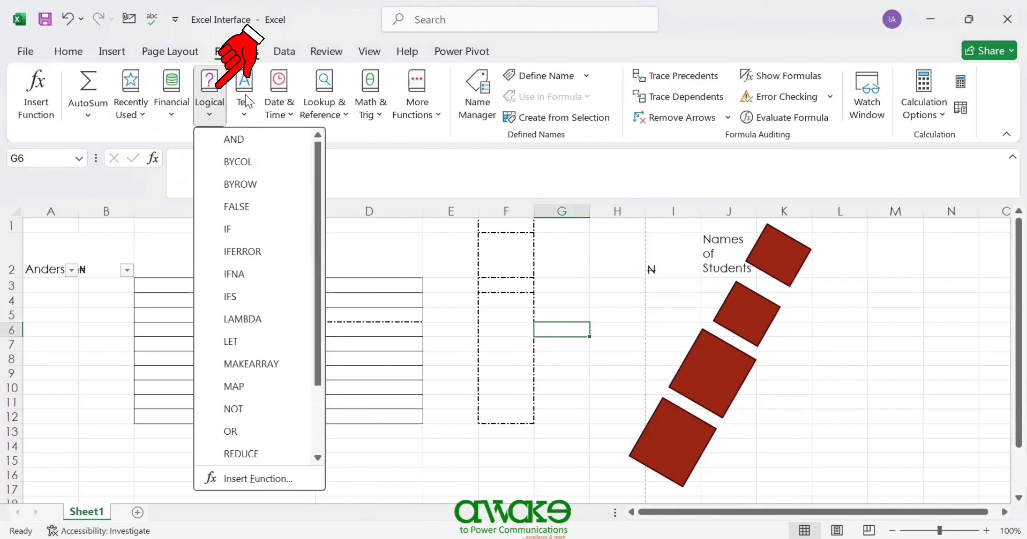
left_click(244, 115)
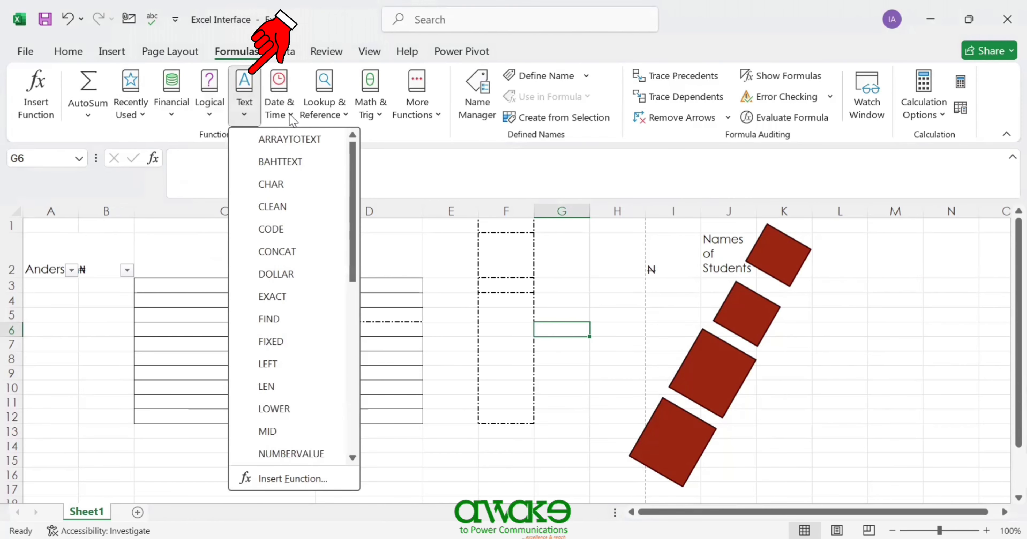
left_click(291, 115)
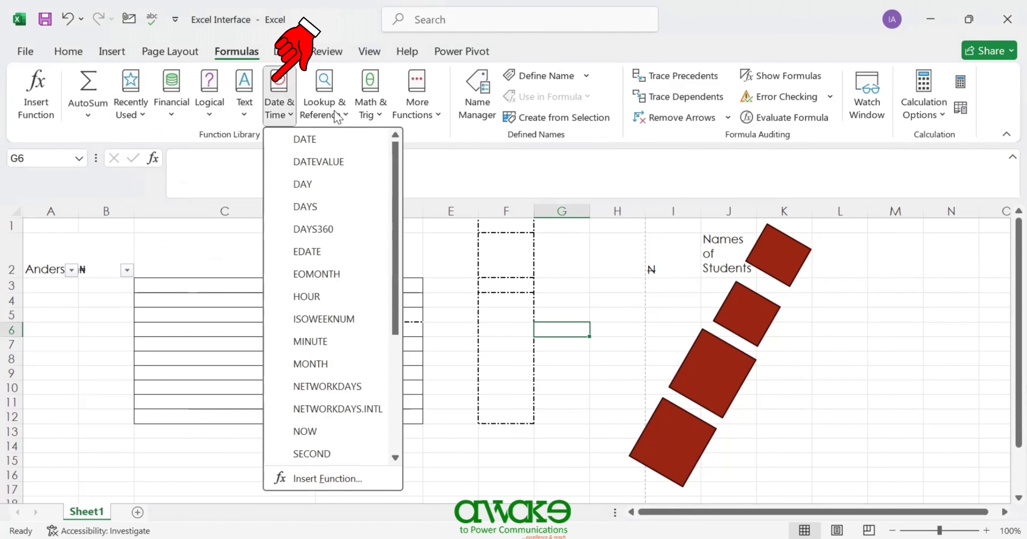
left_click(345, 116)
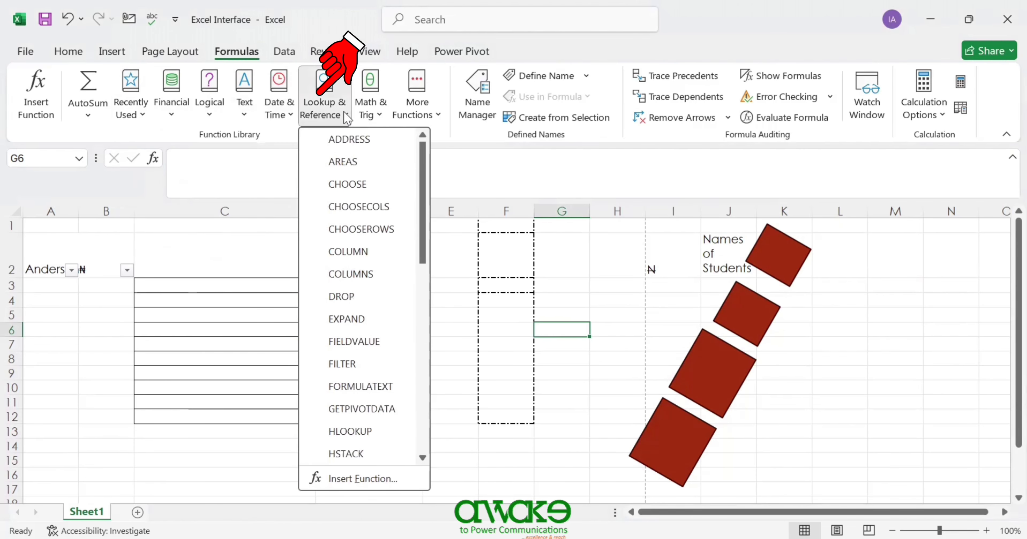
left_click(379, 116)
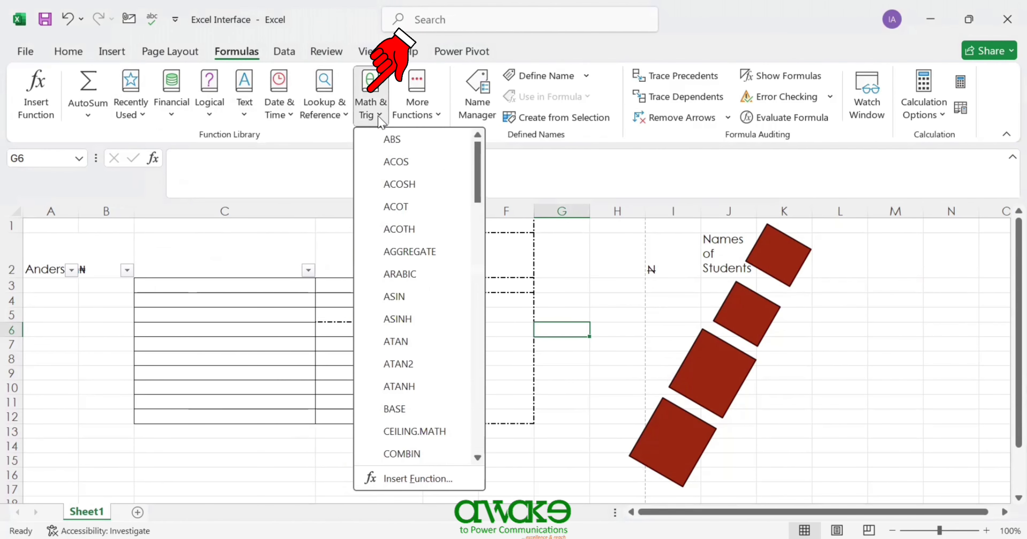
left_click(439, 115)
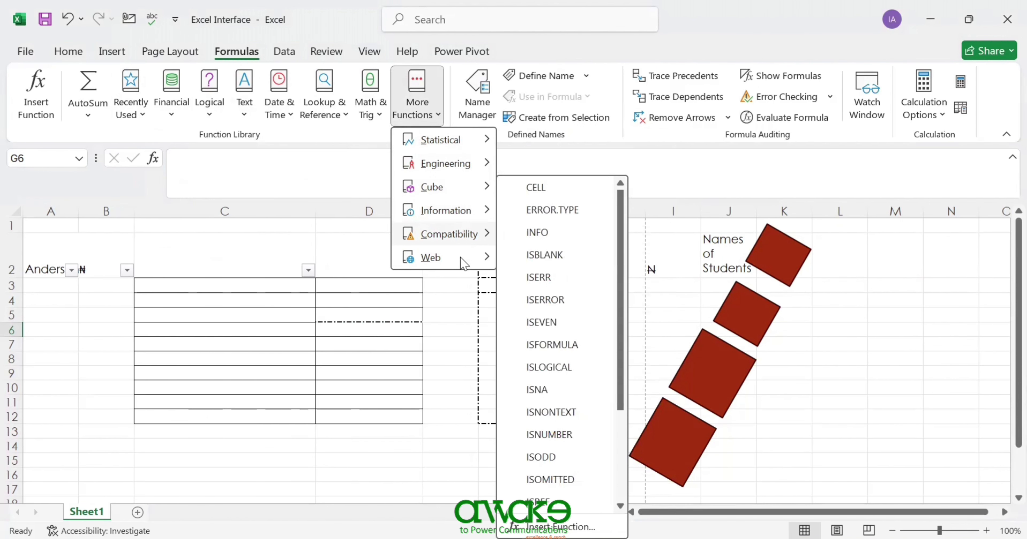
left_click(487, 115)
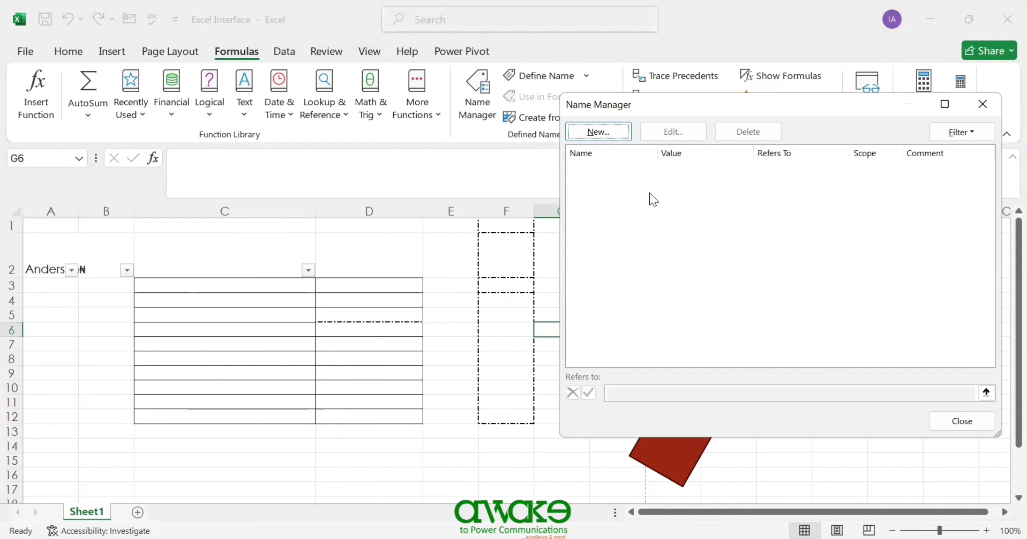
- Close Name Manager, check the Calculation Options, and switch to the Data tab
left_click(982, 107)
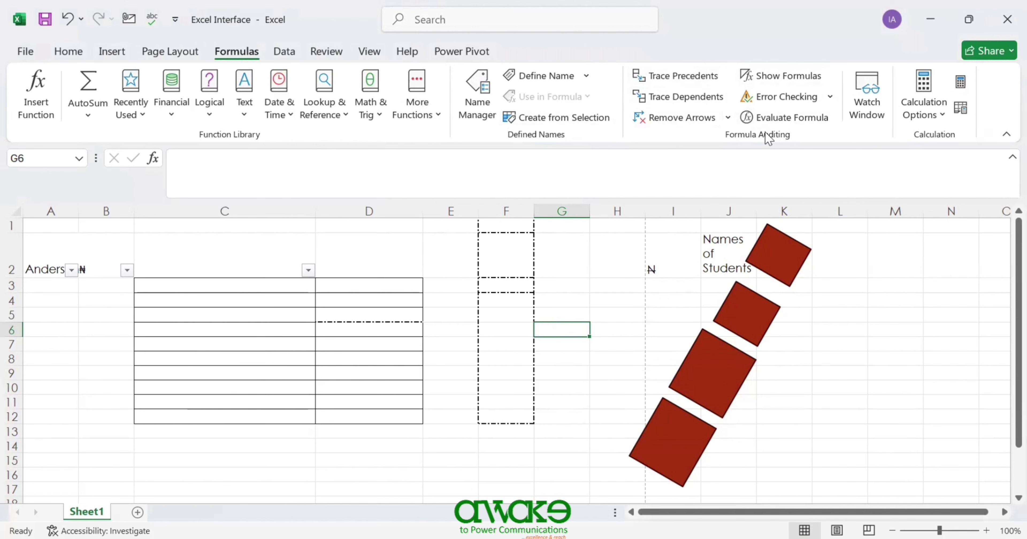
left_click(940, 120)
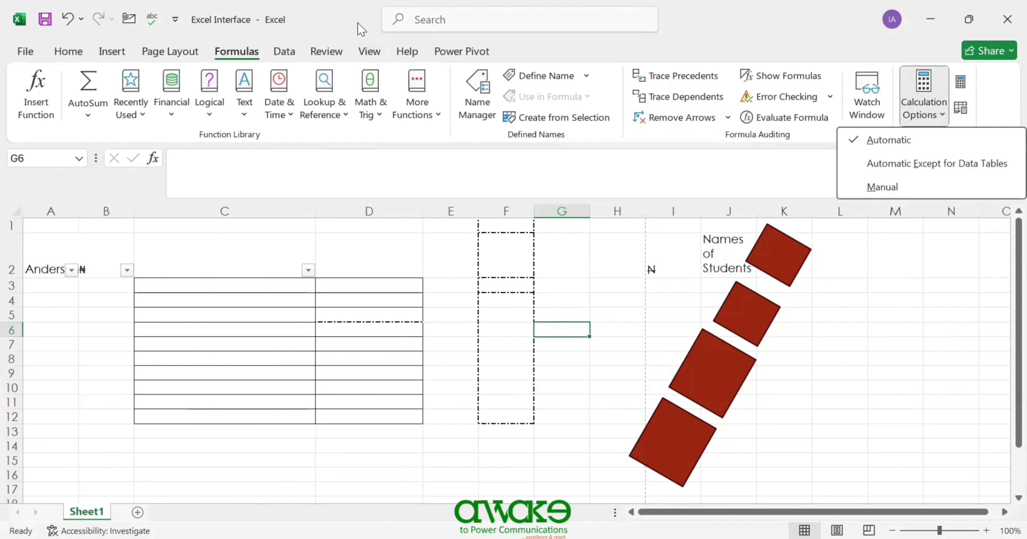
left_click(284, 52)
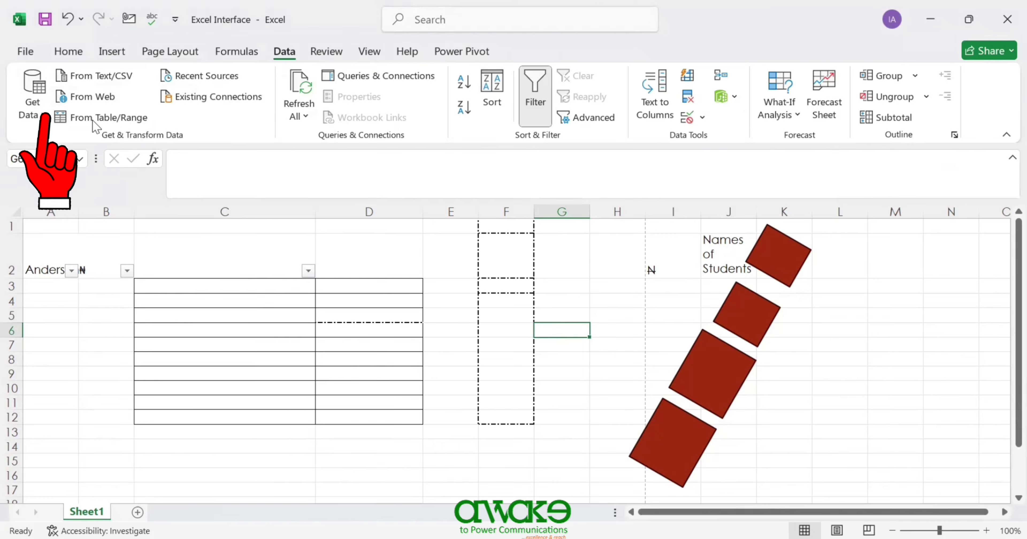
- Review the Get Data import sources, then open the Queries & Connections pane showing 0 queries
left_click(45, 122)
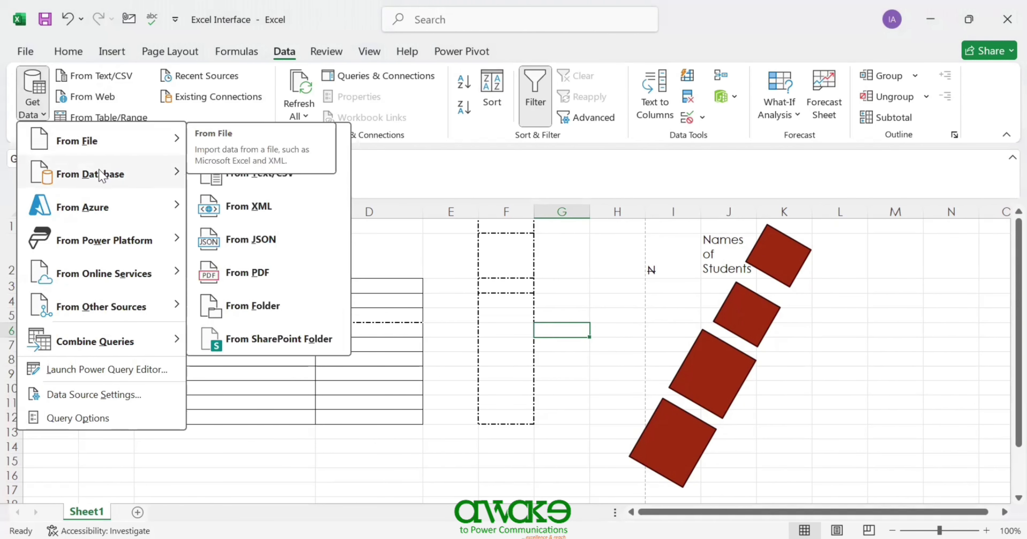
mouse_move(100, 175)
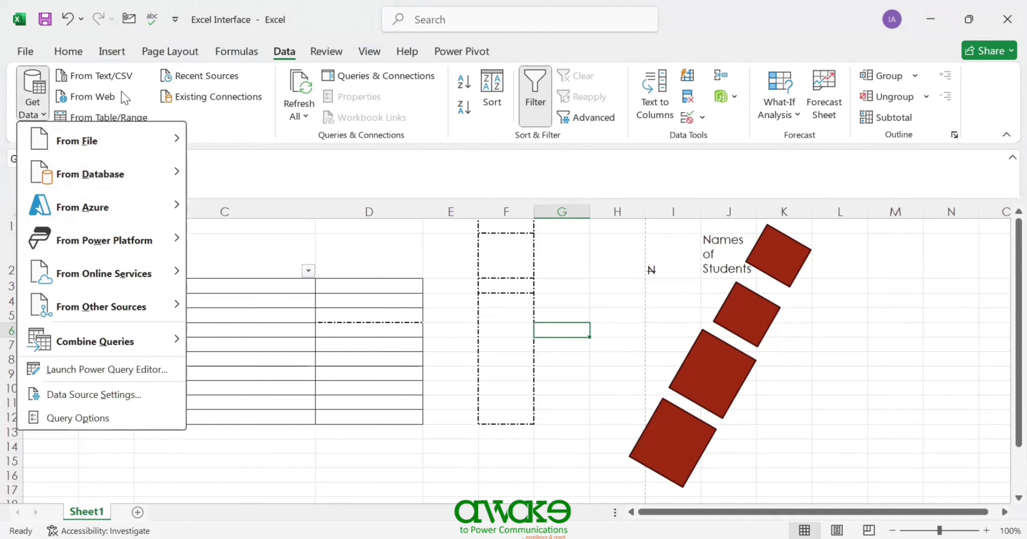
left_click(186, 121)
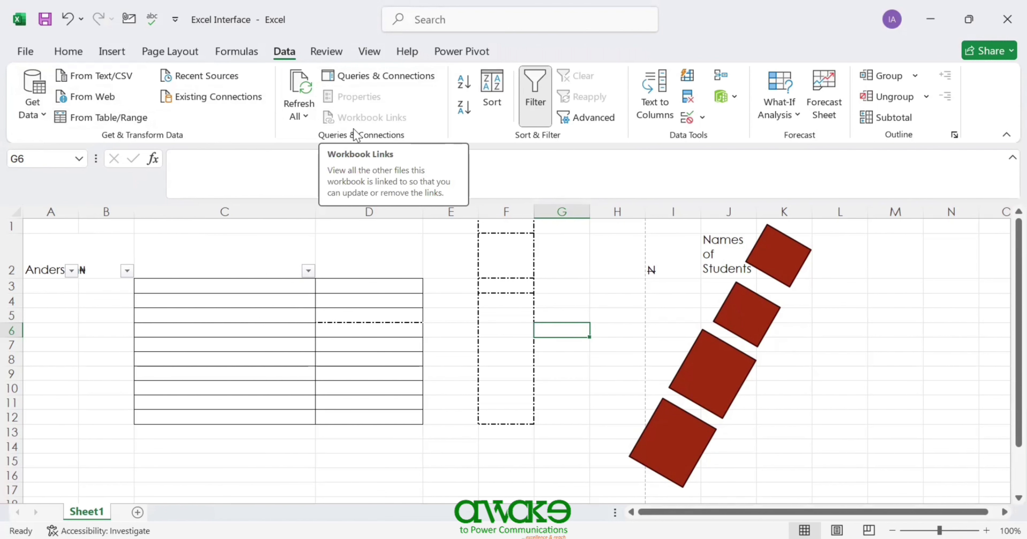
left_click(368, 75)
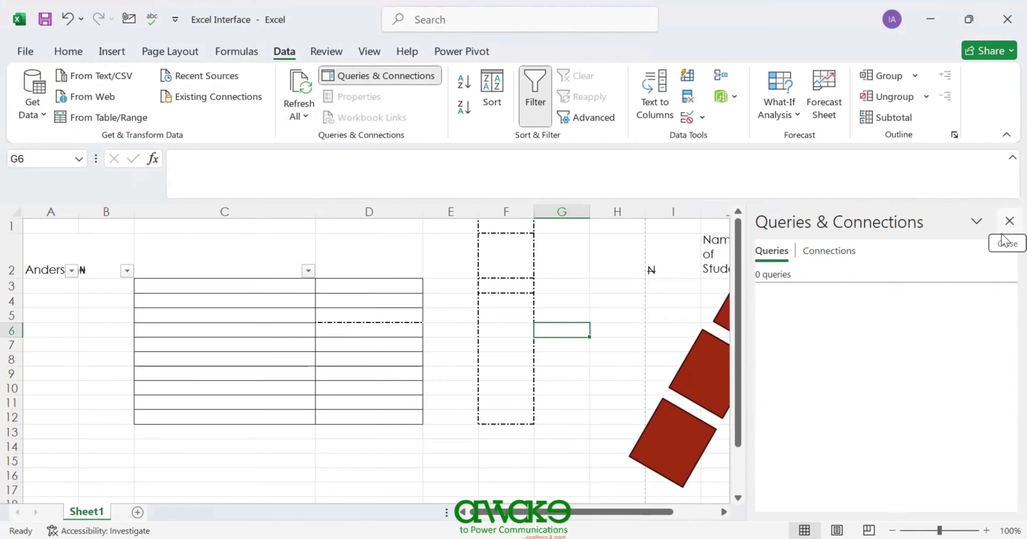
left_click(1009, 221)
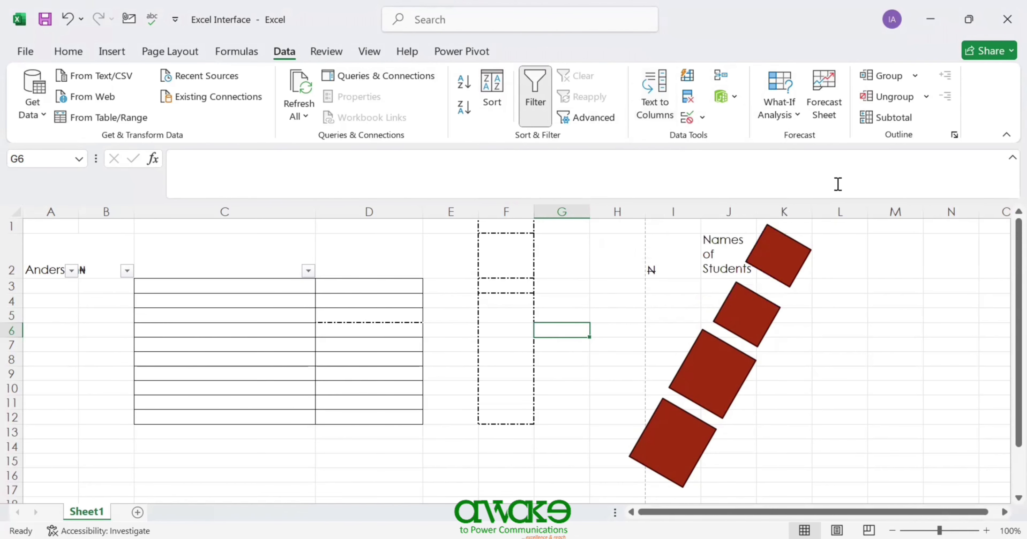
- Enter the date 3/2/2026 in cell M2, fixing the mistyped year
left_click(874, 256)
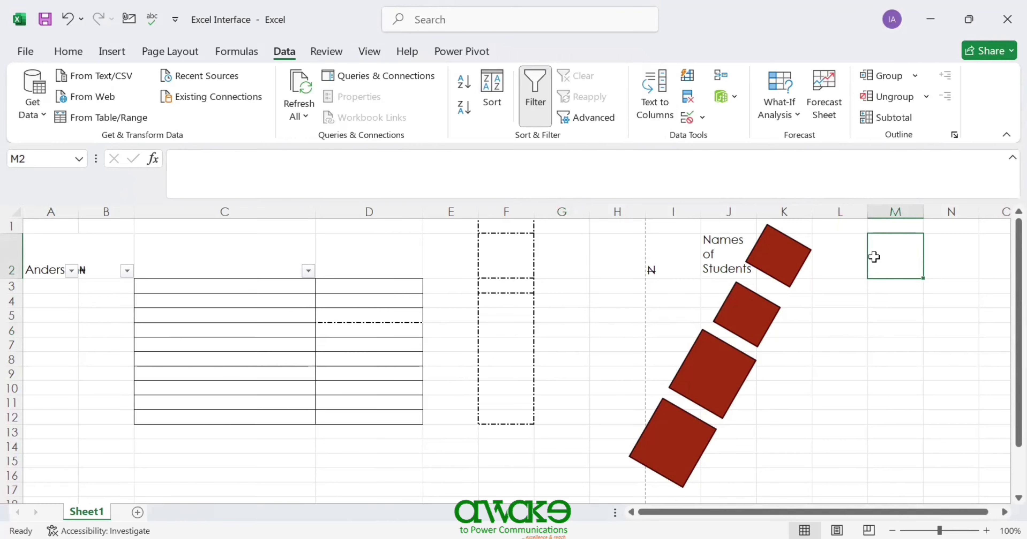
type("03/")
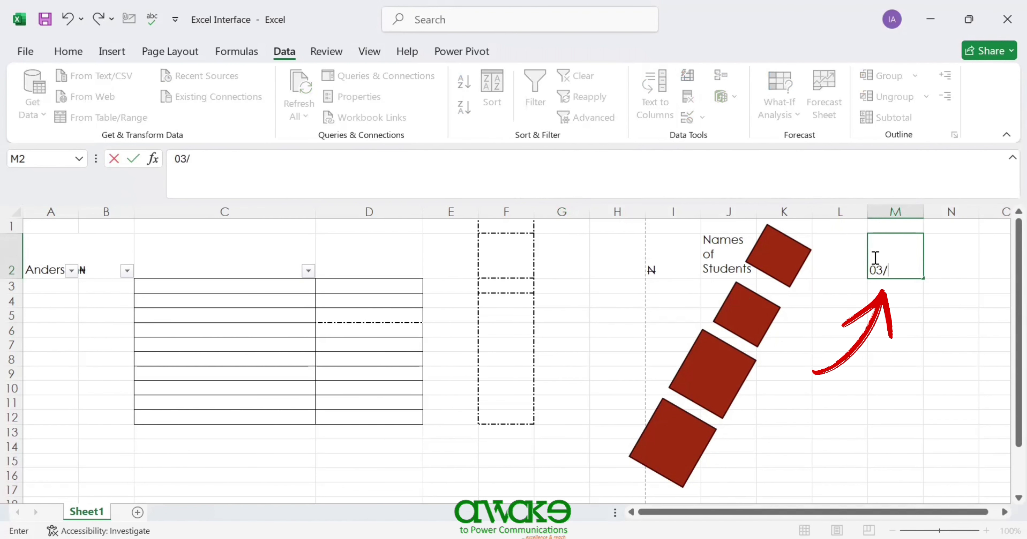
type("0220")
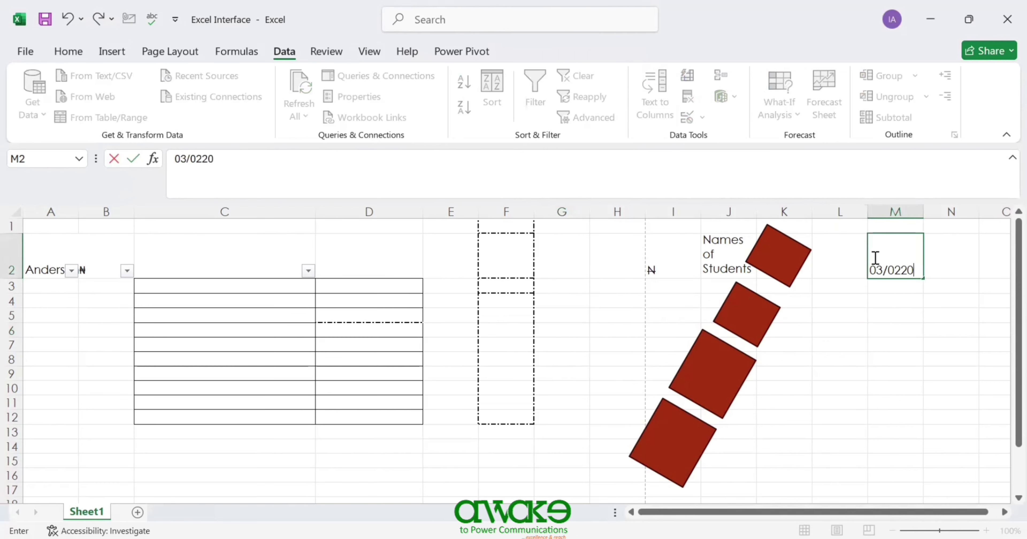
key("BackSpace")
key("BackSpace")
type("/2026")
left_click(932, 324)
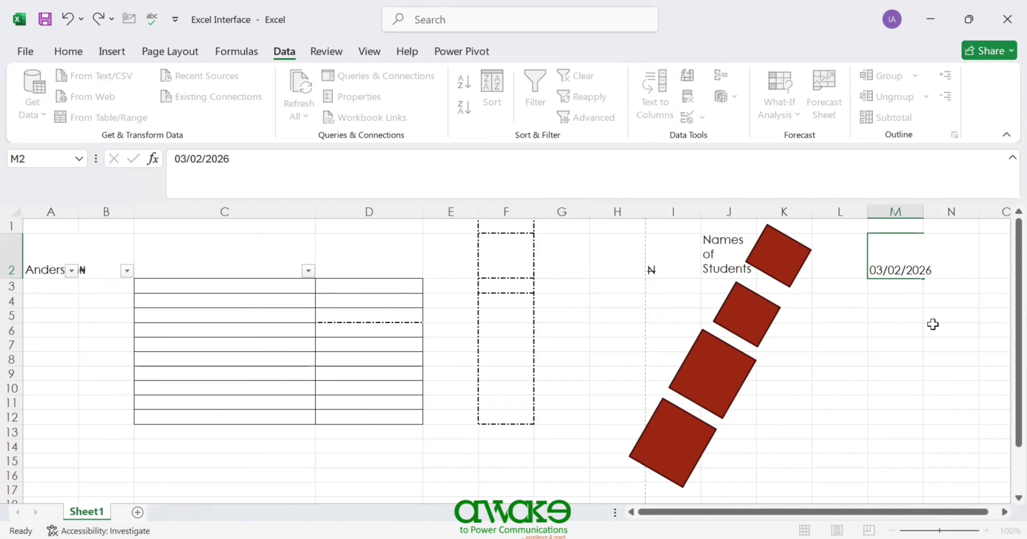
- Select column M, check the stored date in M2, then move to M6
left_click(891, 211)
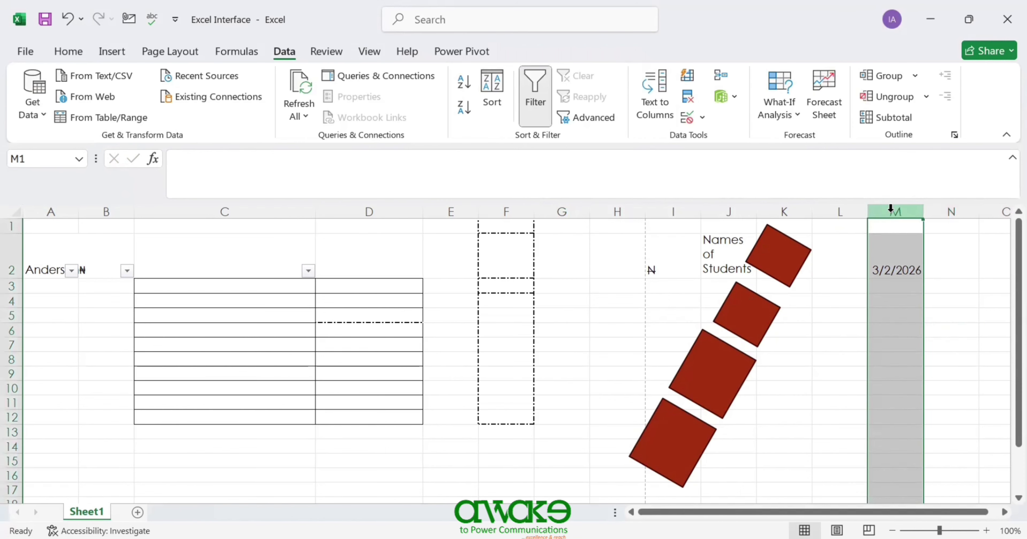
left_click(884, 274)
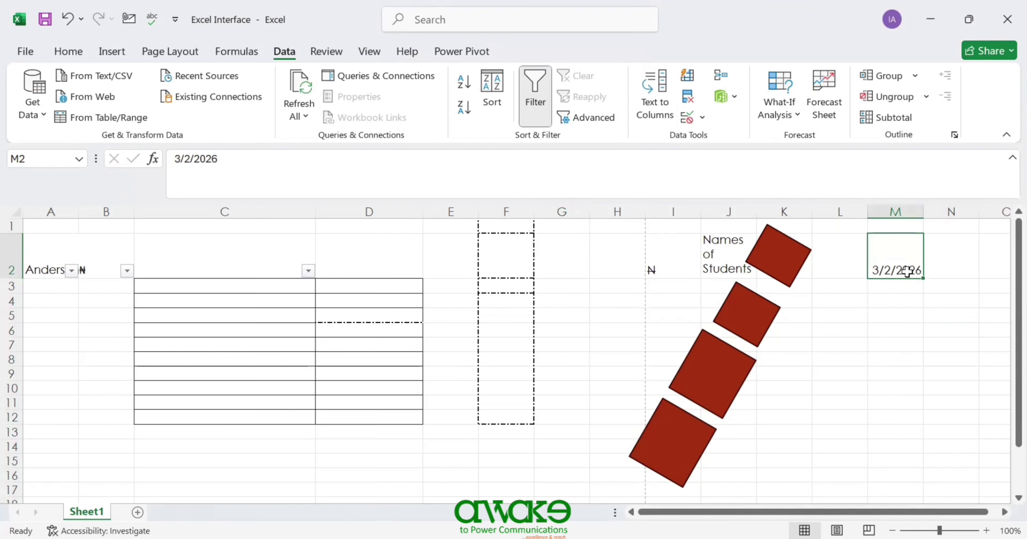
left_click(879, 333)
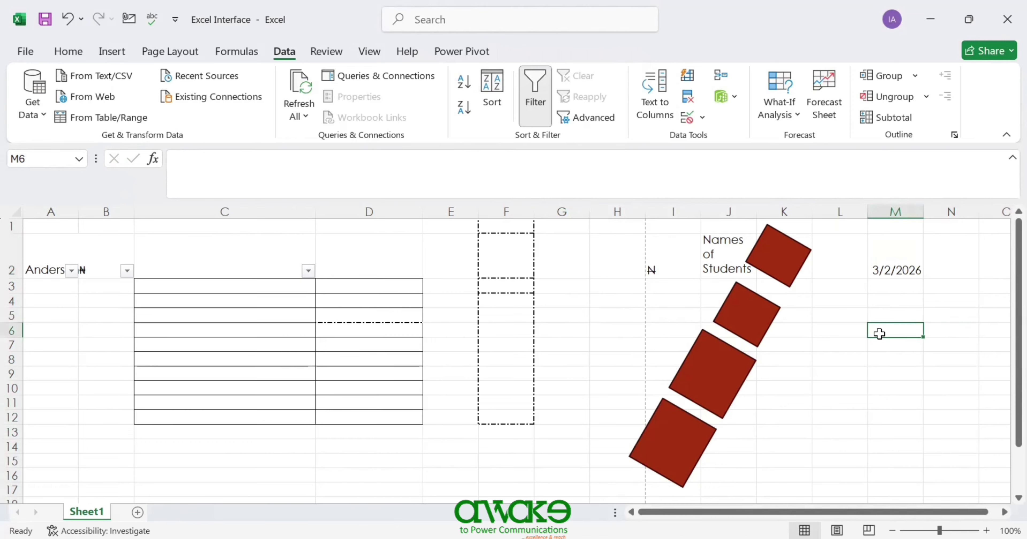
type("@g")
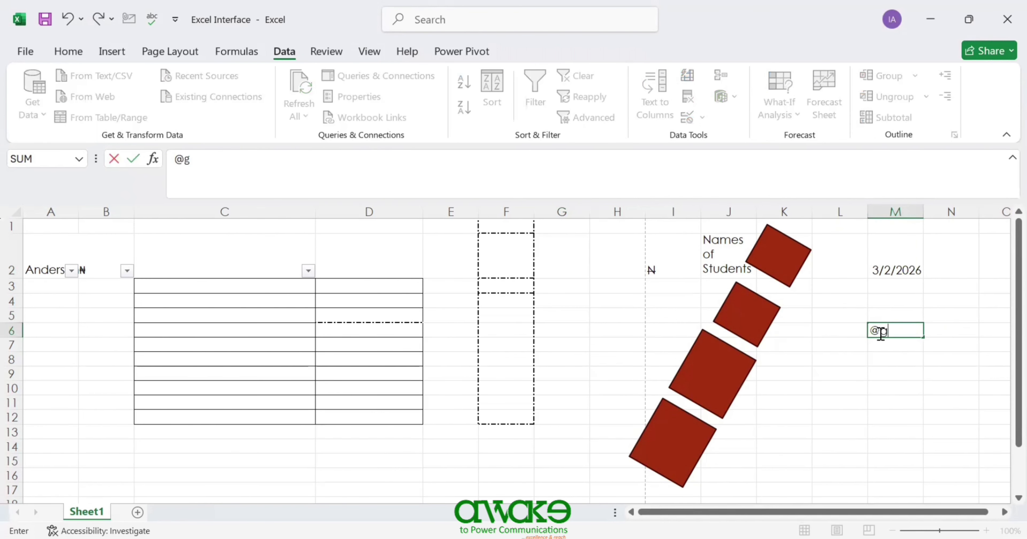
type("mail.com")
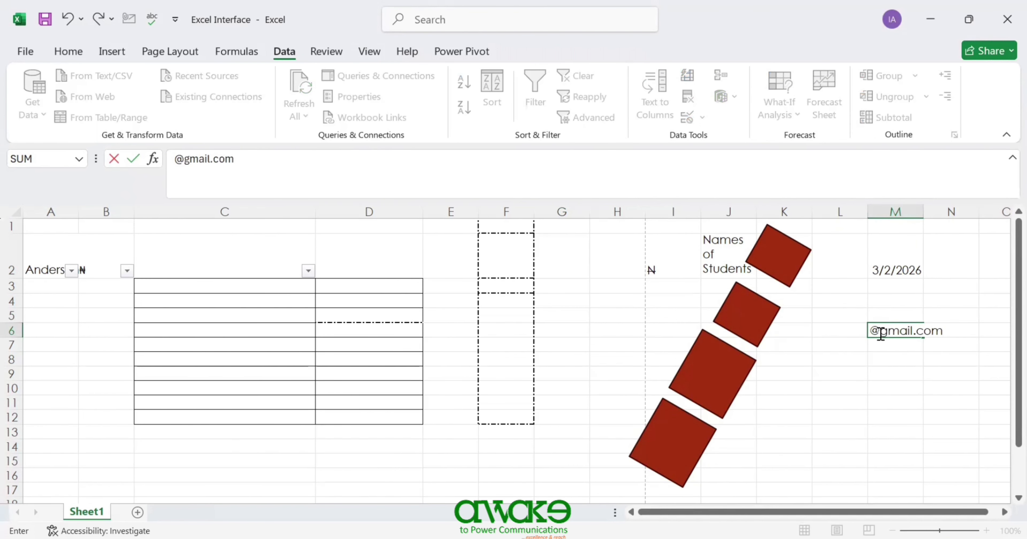
key("Return")
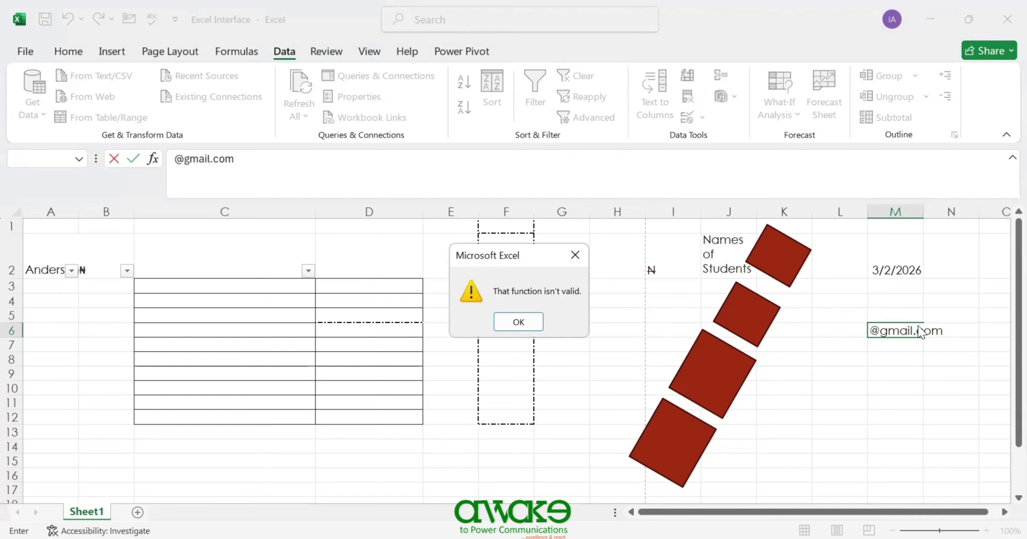
left_click(523, 331)
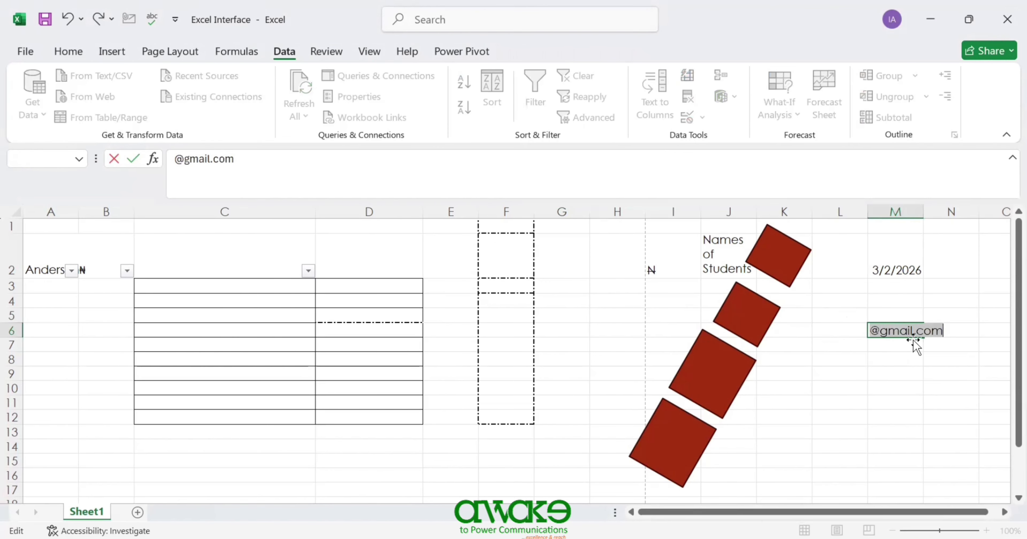
key("BackSpace")
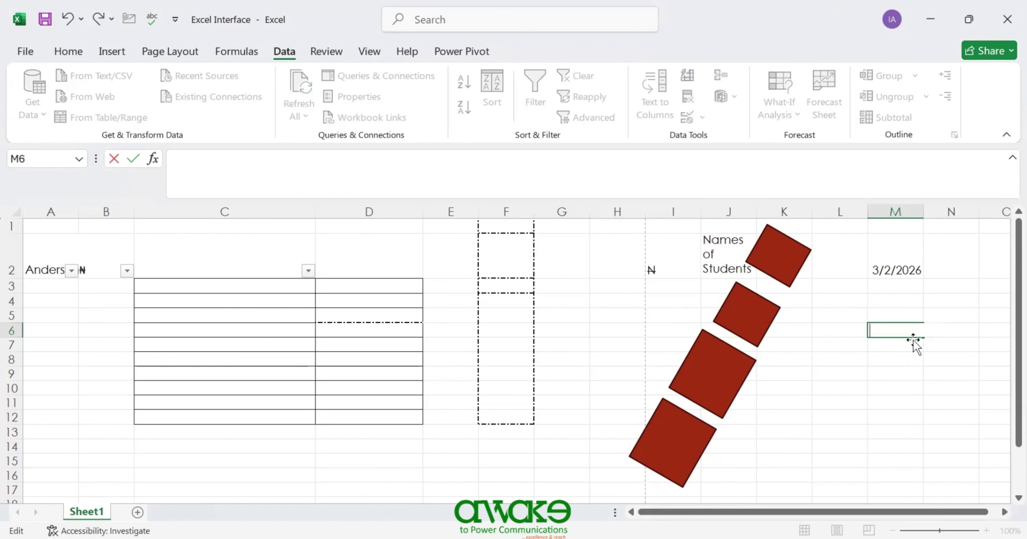
left_click(891, 315)
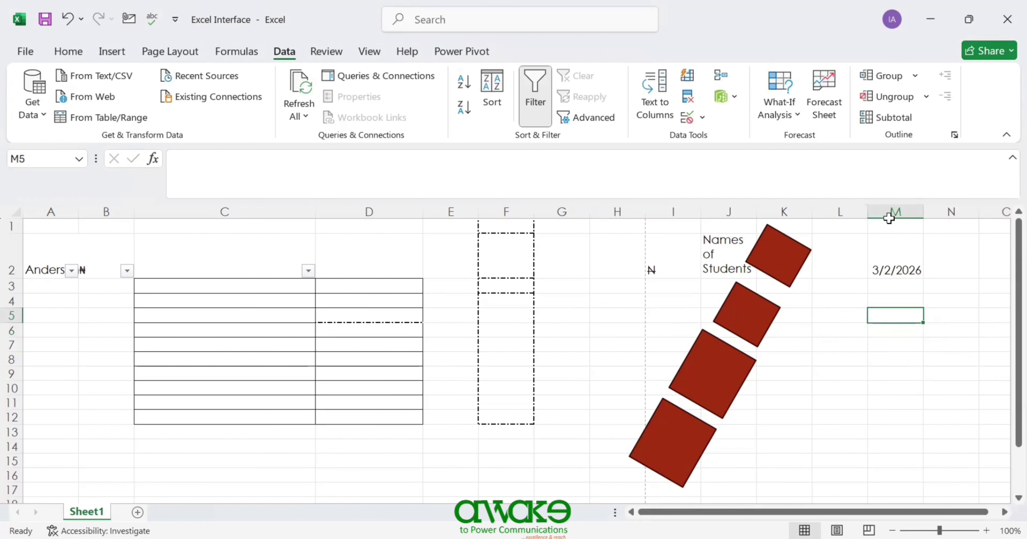
left_click(887, 211)
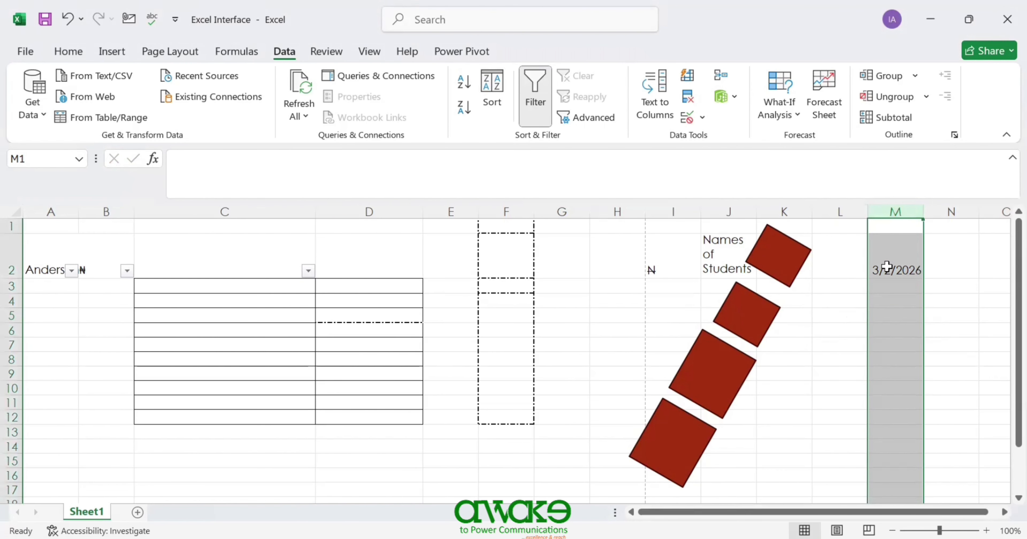
- Split column M's date with Text to Columns, Delimited, using / as the separator
left_click(647, 115)
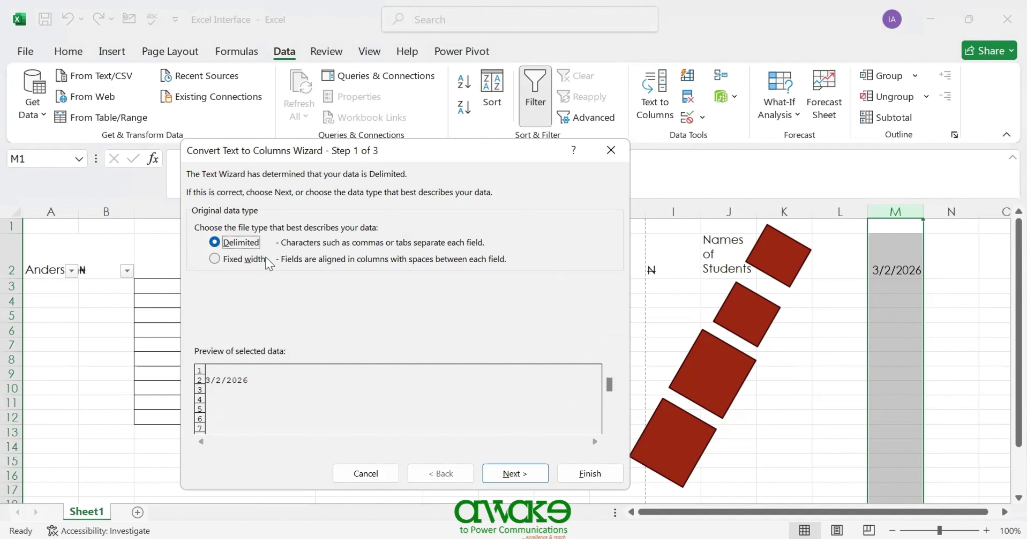
left_click(507, 471)
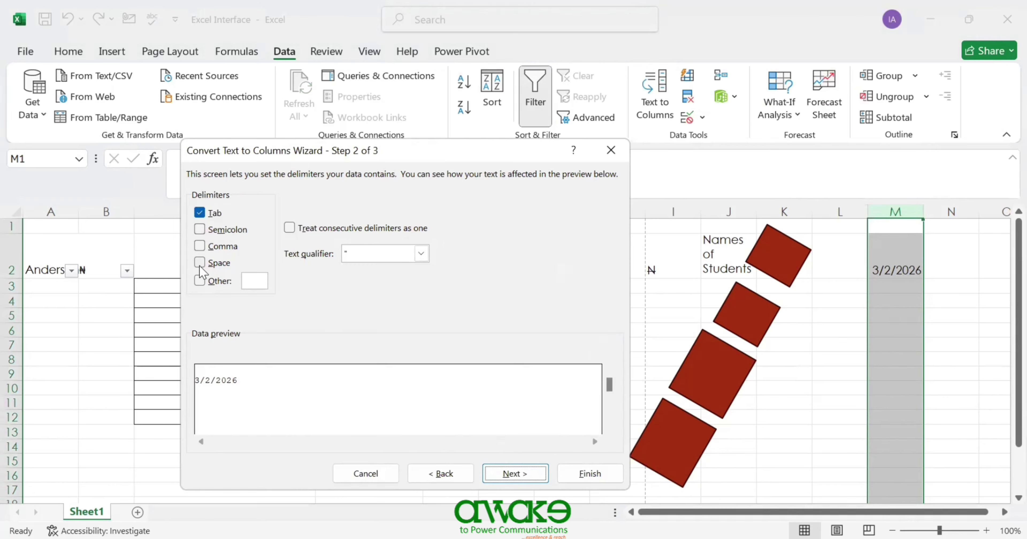
left_click(261, 280)
type("/")
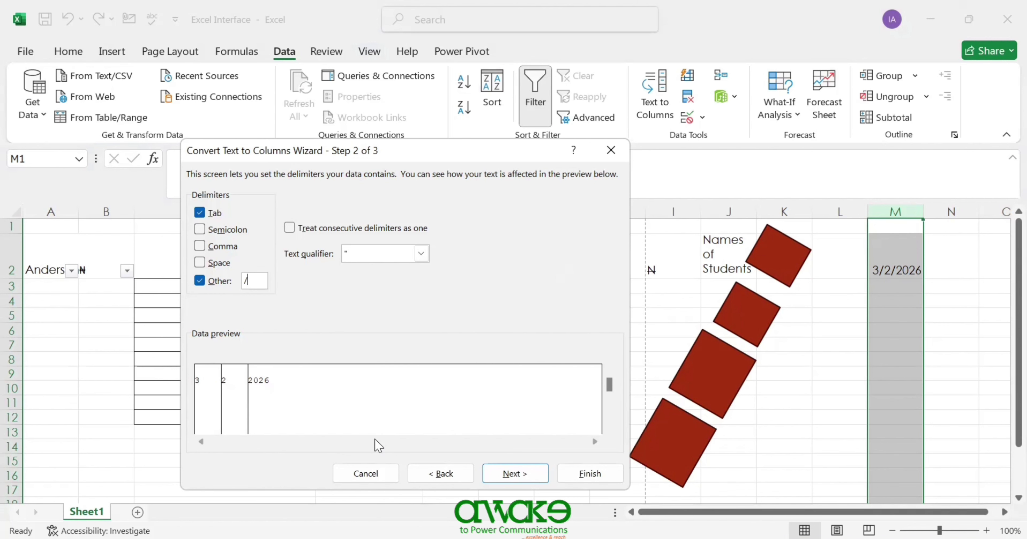
key("Return")
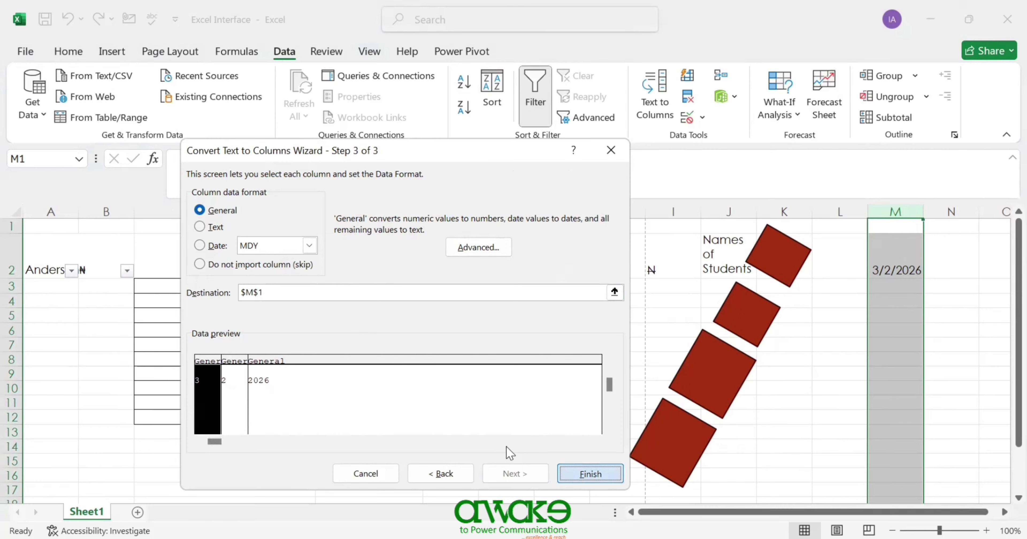
key("Return")
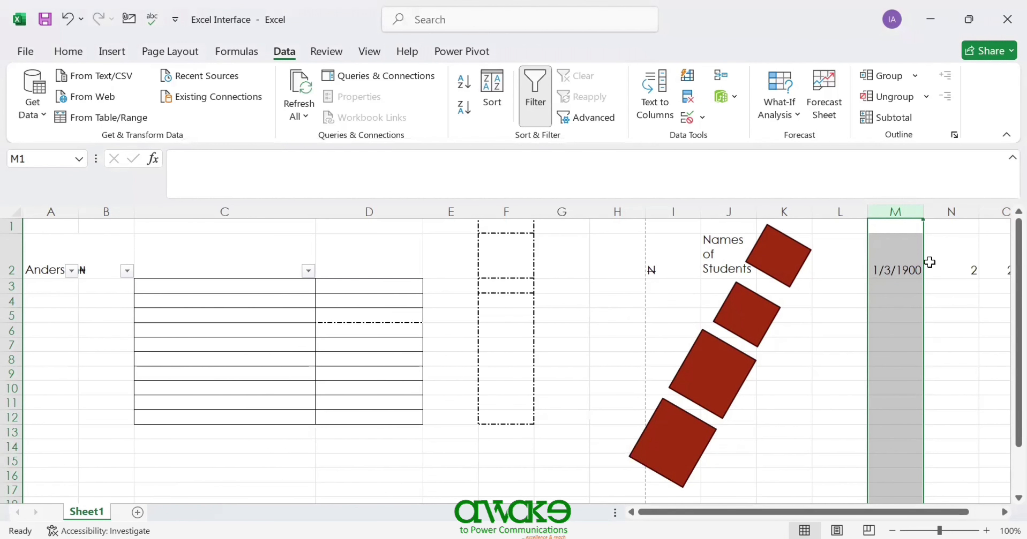
- Inspect the split values in row 2 and select M2 showing 1/3/1900
key("Left")
key("Right")
key("Down")
key("Right")
key("Right")
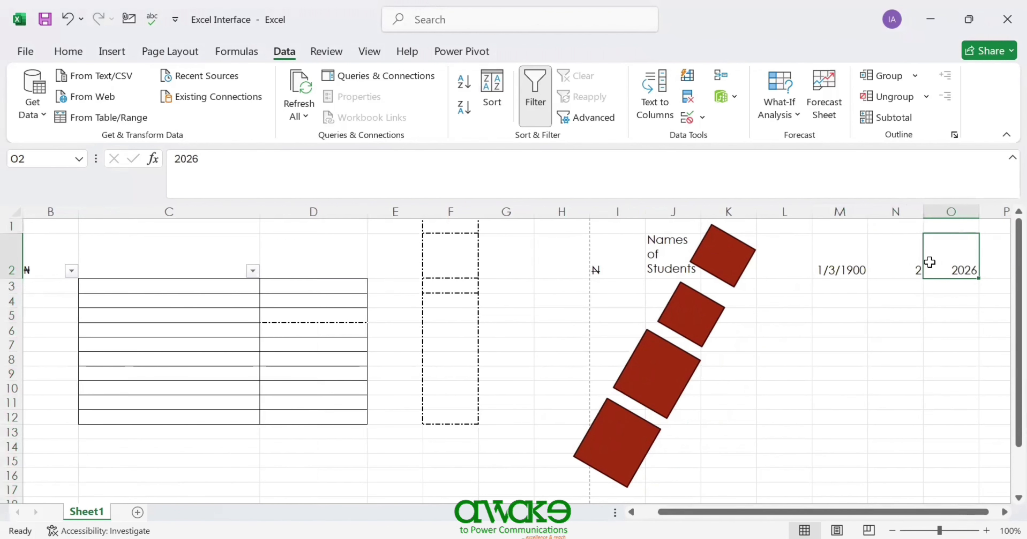
left_click(848, 266)
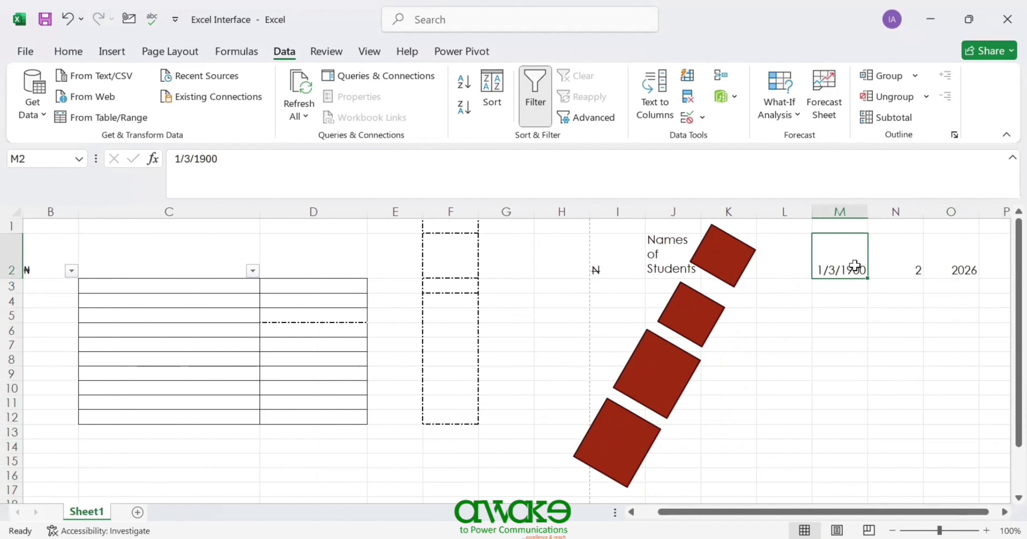
- Format M2 as Number with no decimal places so it shows 3
left_click(74, 52)
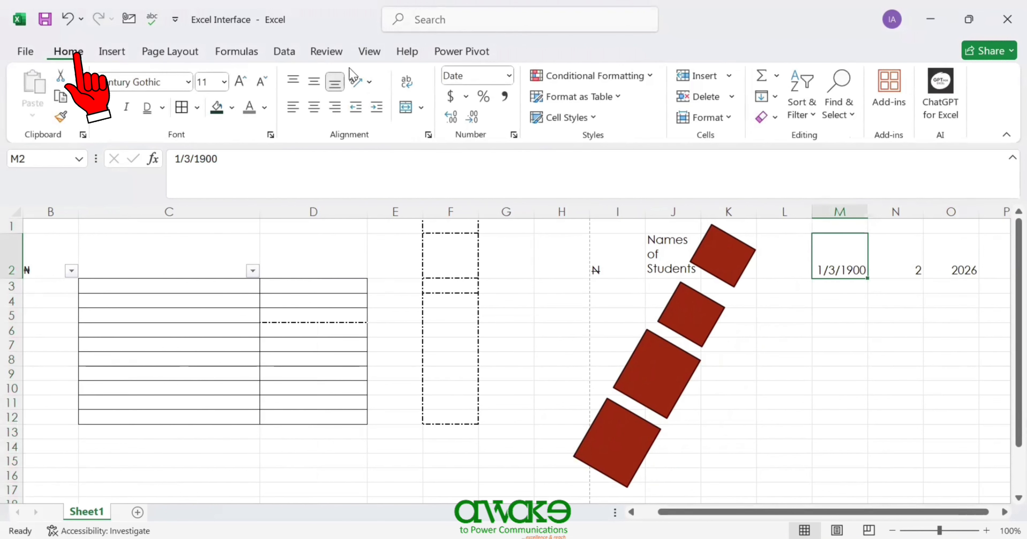
left_click(509, 78)
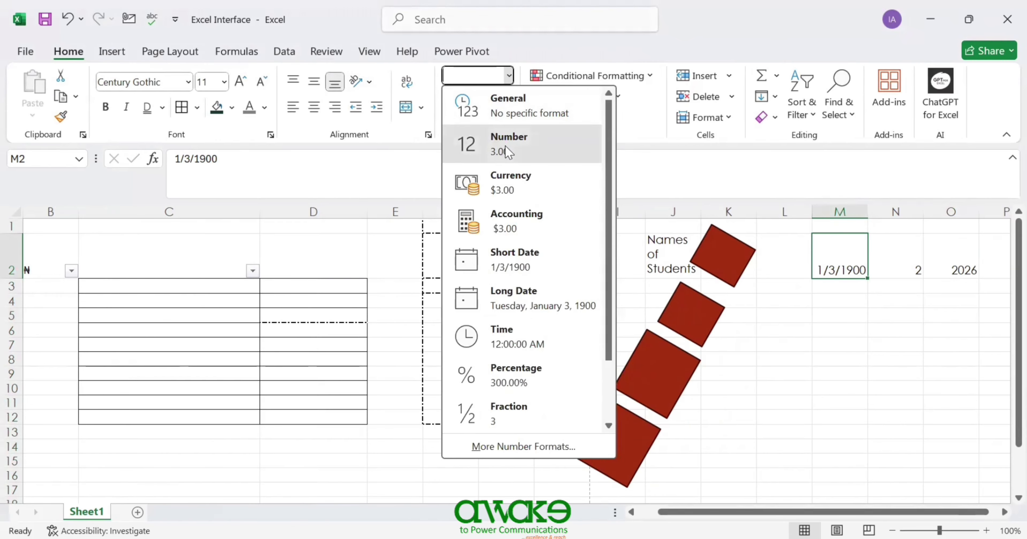
left_click(509, 146)
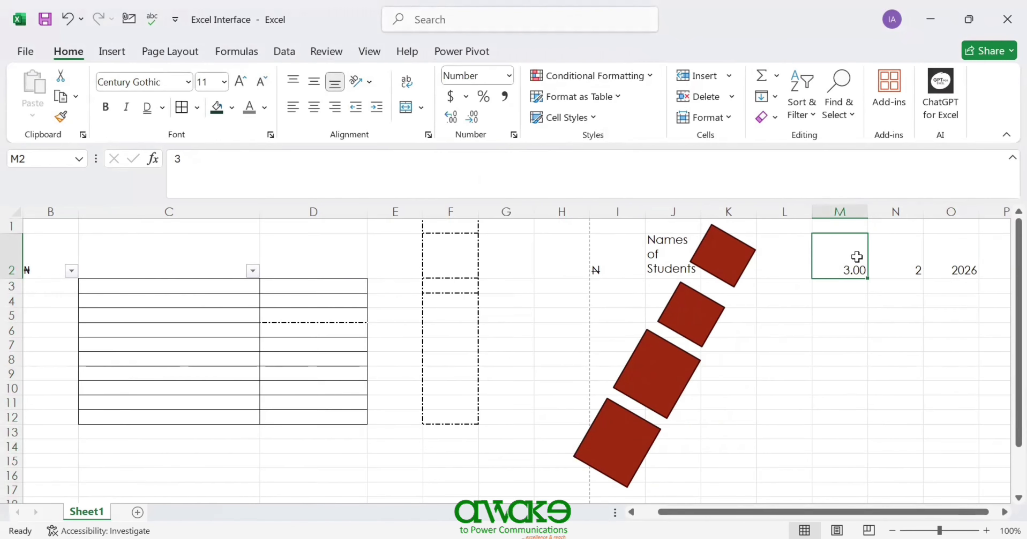
left_click(472, 118)
left_click(473, 118)
- Check the split values in M2, N2 and O2 (3, 2, 2026)
left_click(850, 318)
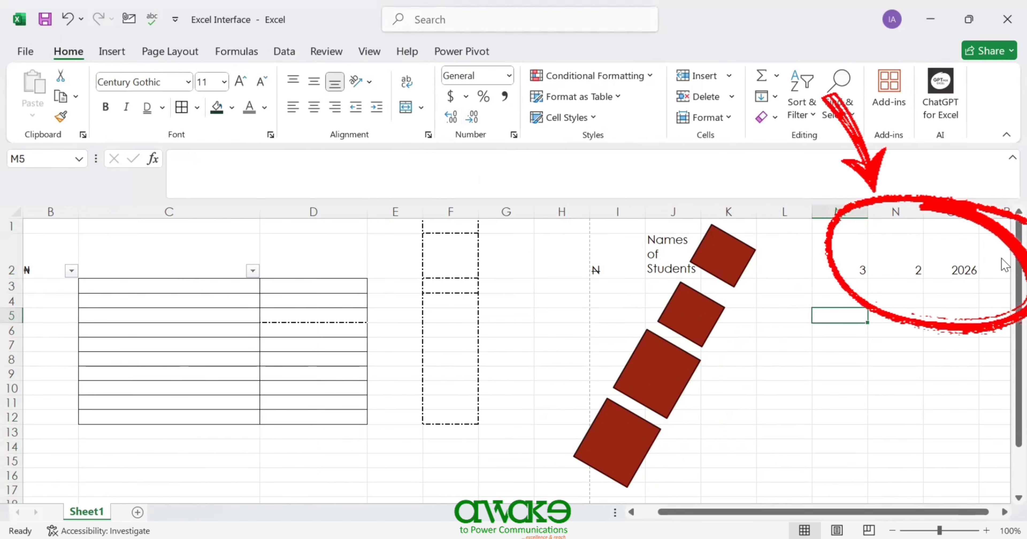
left_click(862, 269)
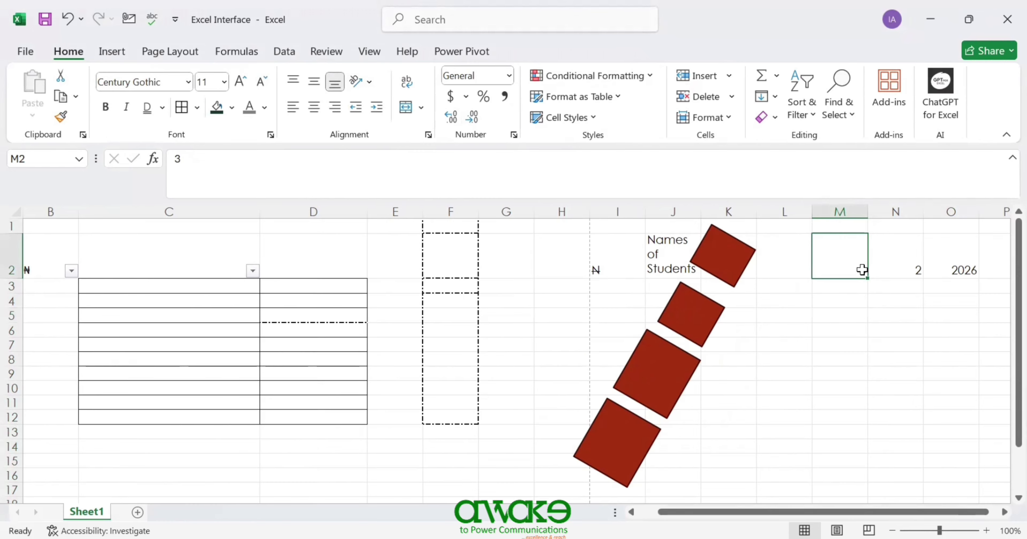
left_click(896, 269)
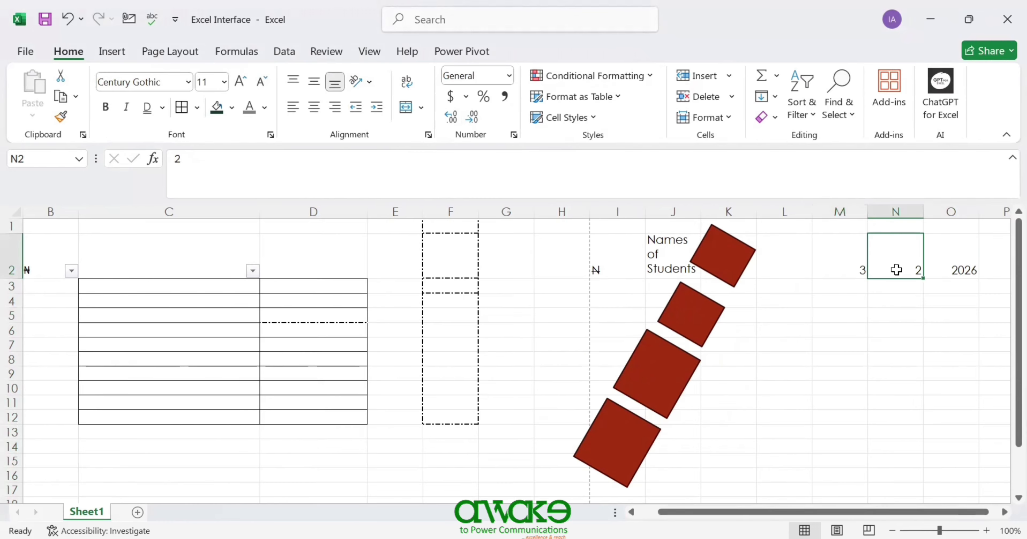
left_click(940, 263)
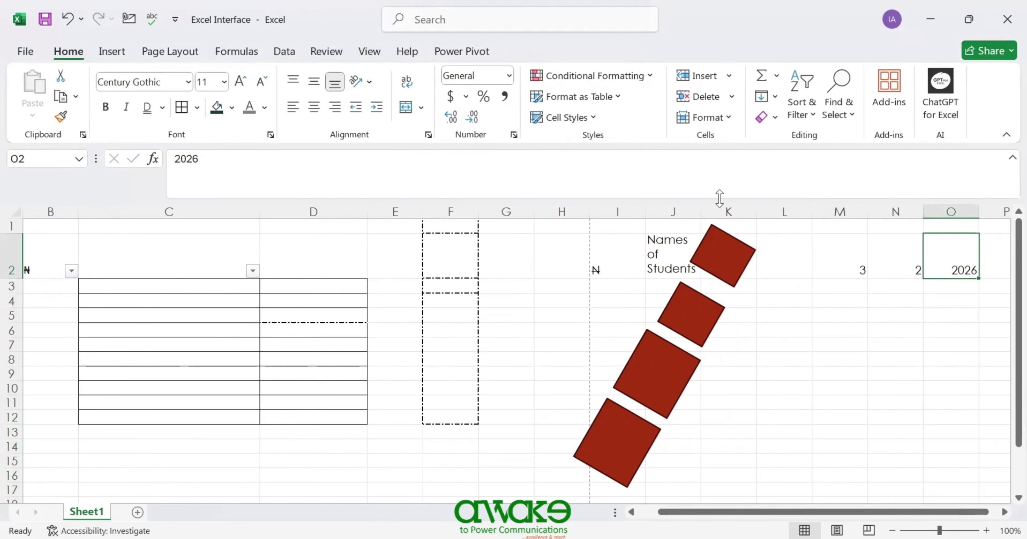
left_click(291, 54)
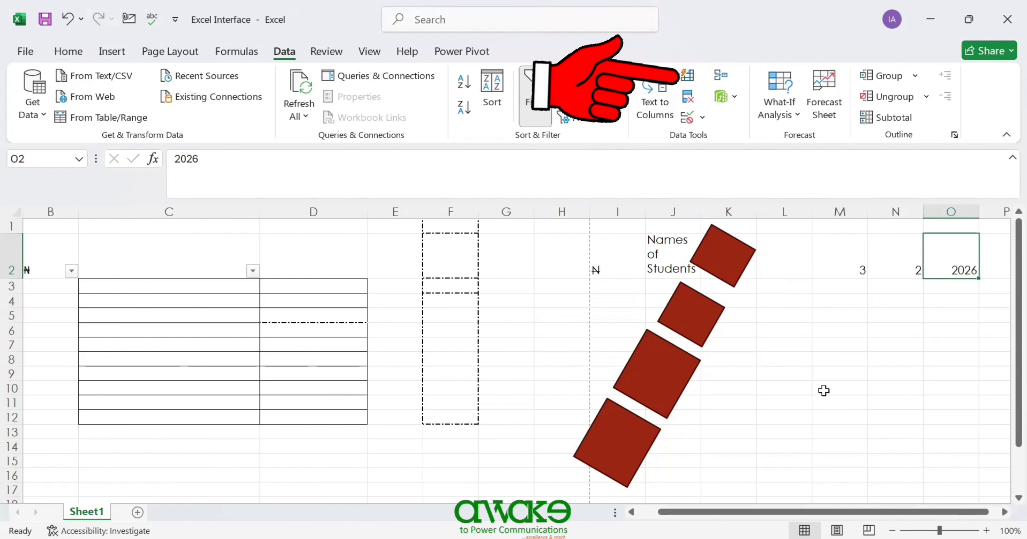
- Enter the first student's full name in L6 and widen column L to fit it
left_click(783, 329)
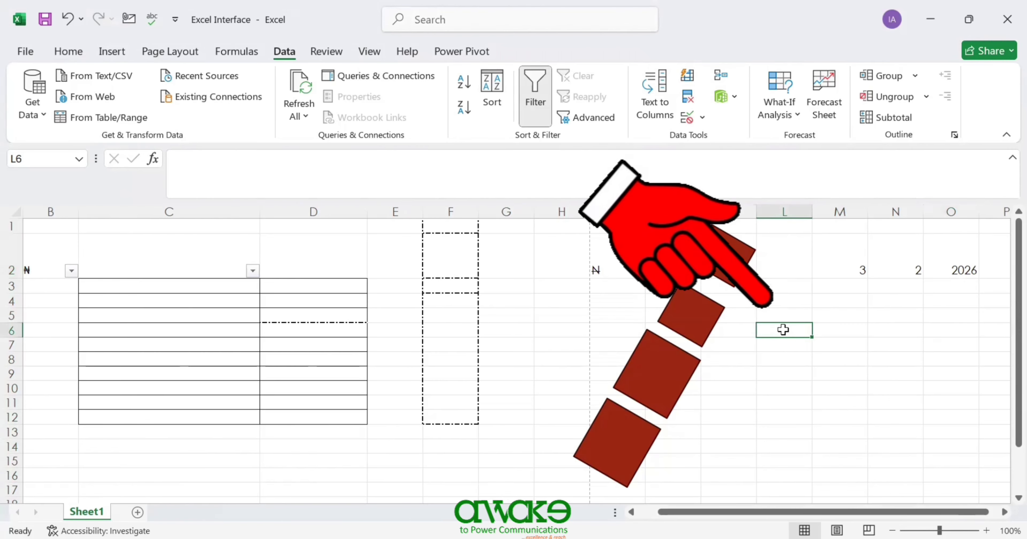
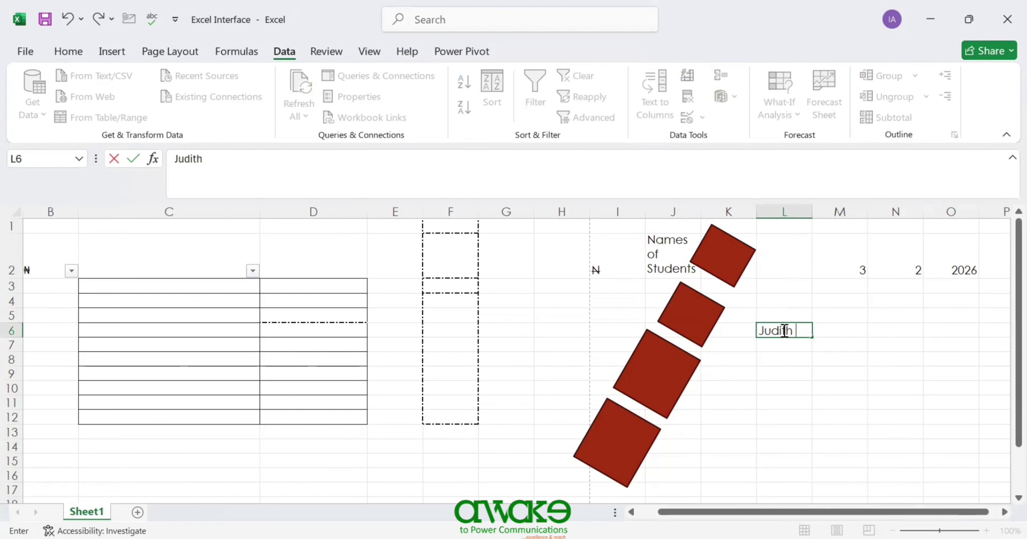
key("Return")
left_click(783, 329)
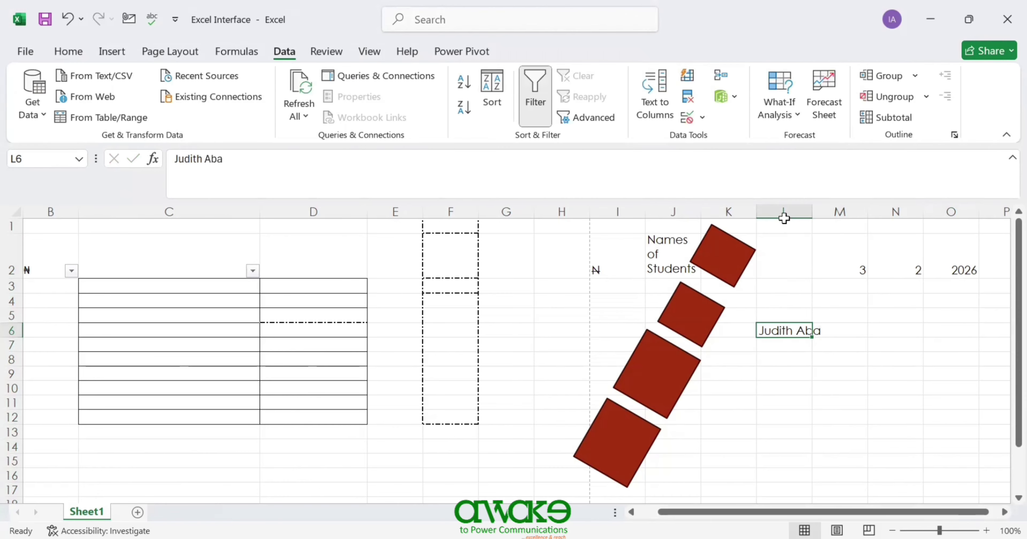
left_click_drag(810, 215, 823, 215)
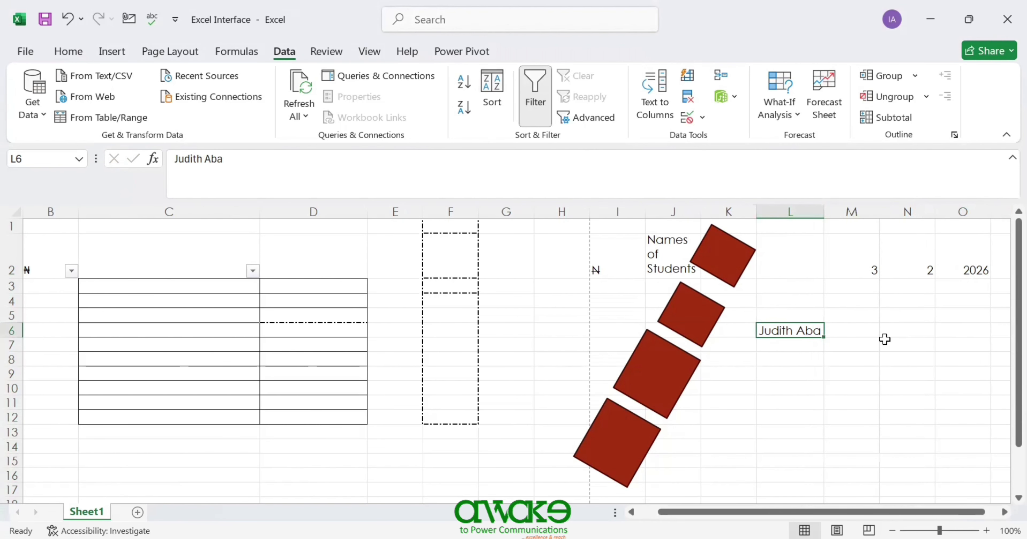
left_click(860, 328)
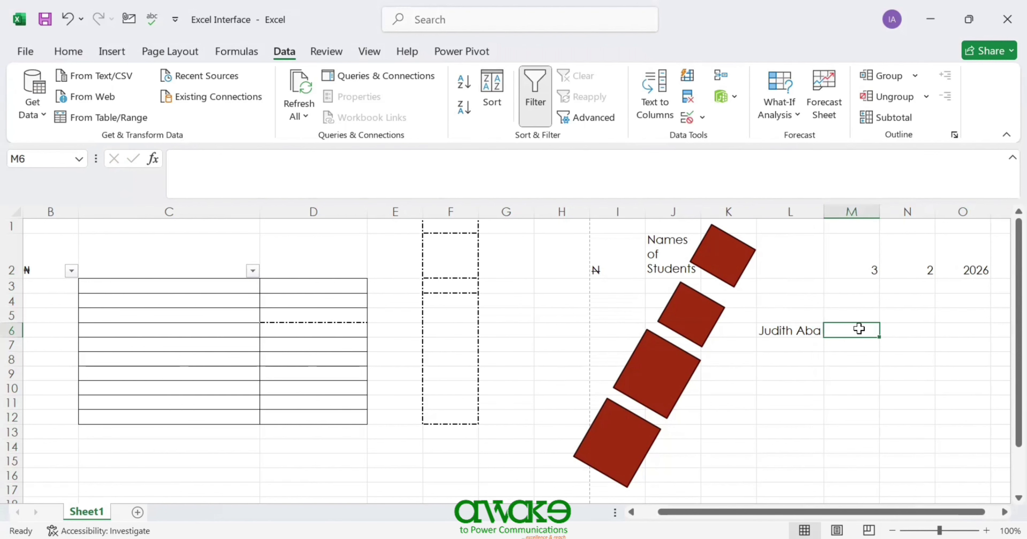
- Enter the second and third students' full names in L7 and L8
left_click(794, 345)
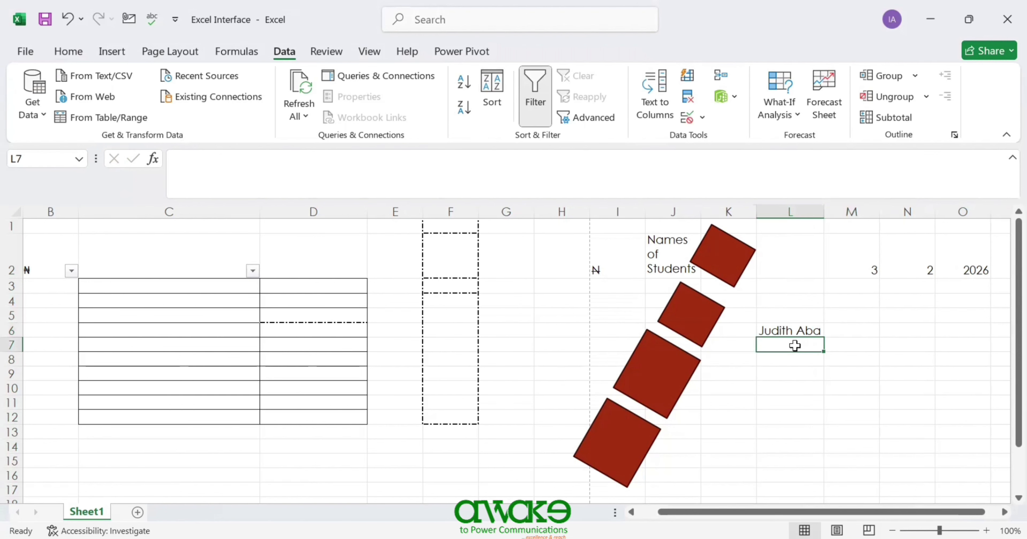
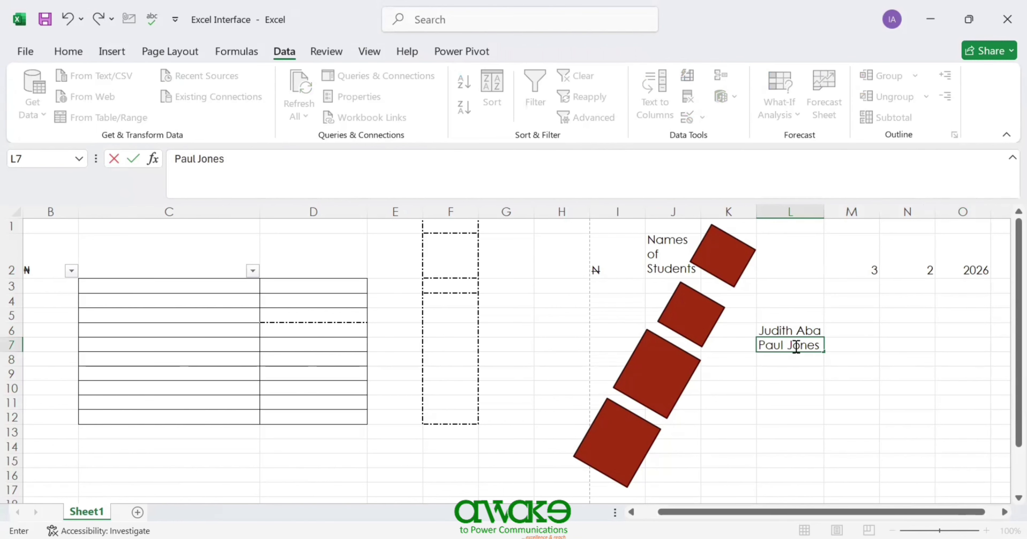
key("Return")
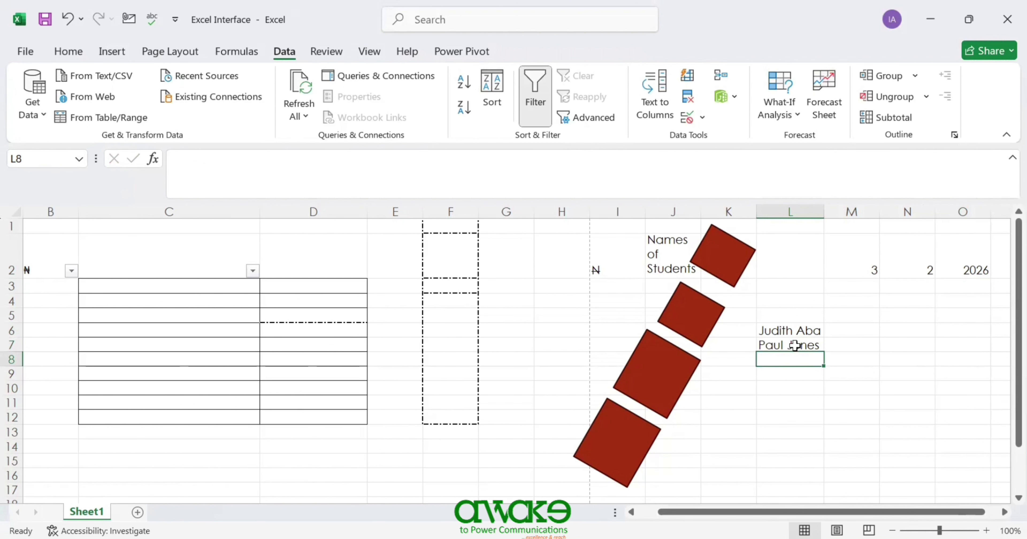
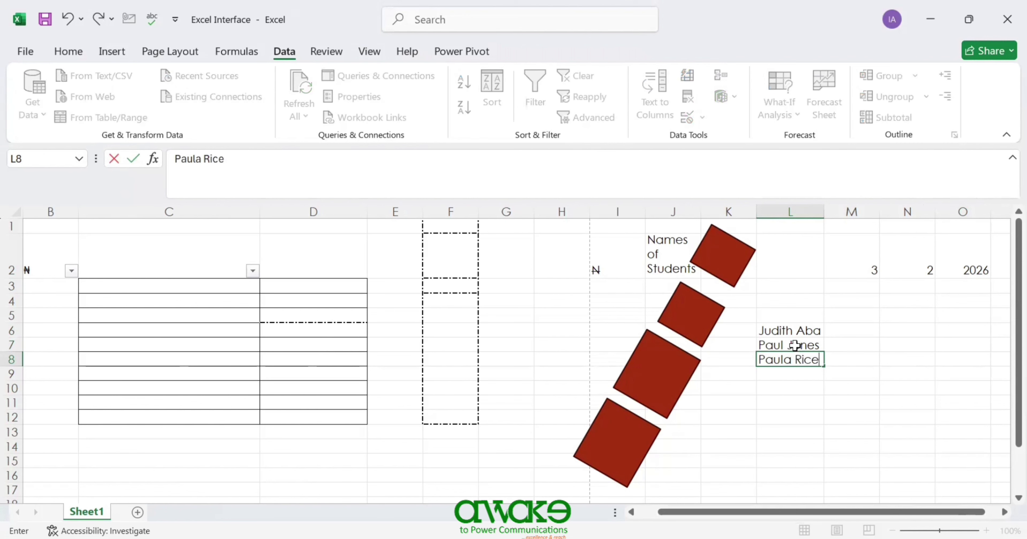
left_click(851, 328)
left_click(802, 313)
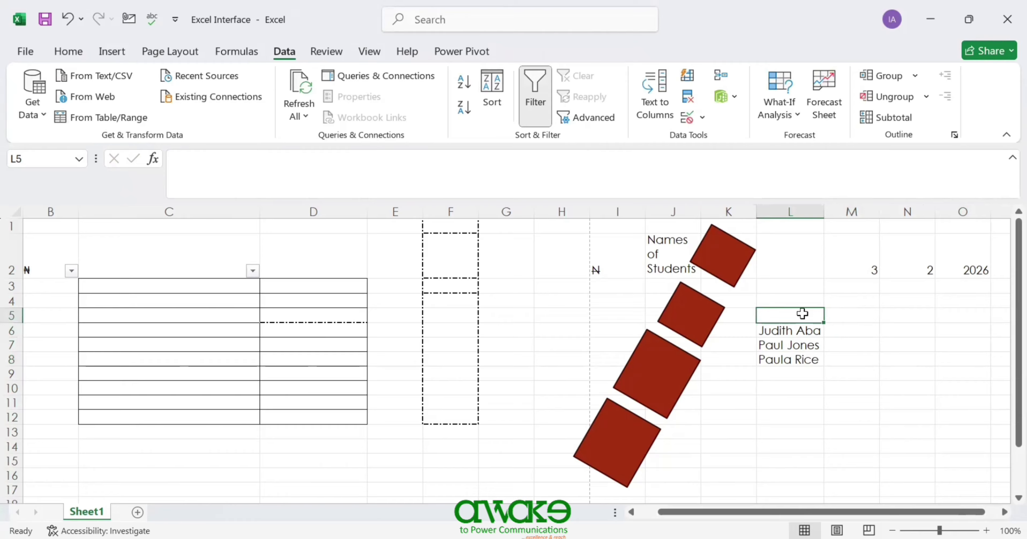
- Enter the headings 'Full names', 'First Name' and 'Other name' in L5 to N5
type("Fulkkl")
key("BackSpace")
key("BackSpace")
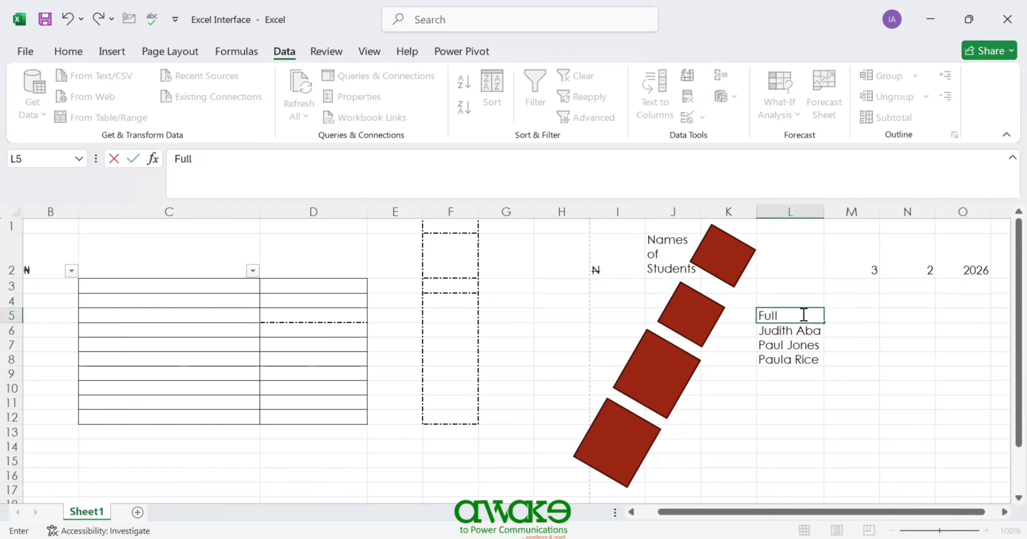
type("names")
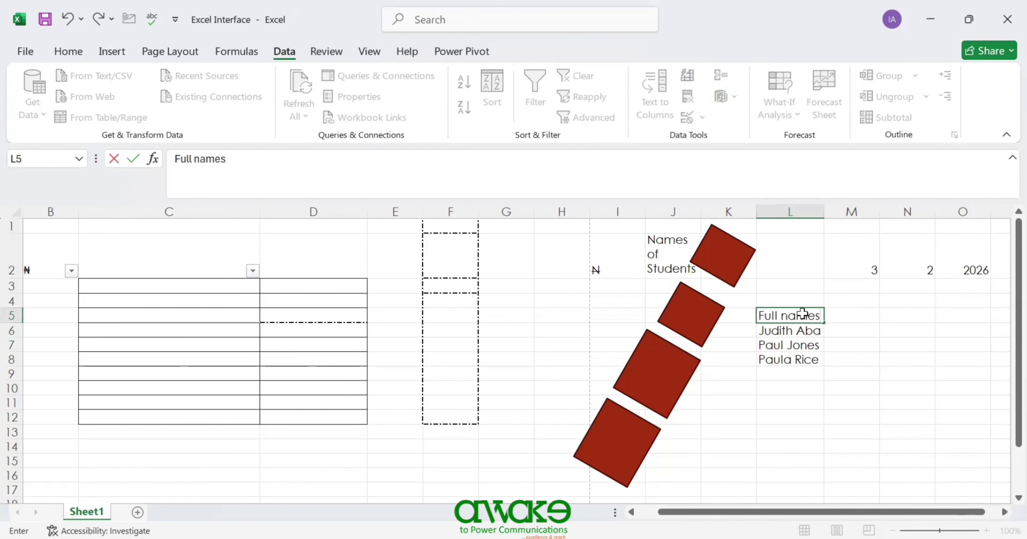
key("Tab")
type("First Name")
key("Tab")
type("Other name")
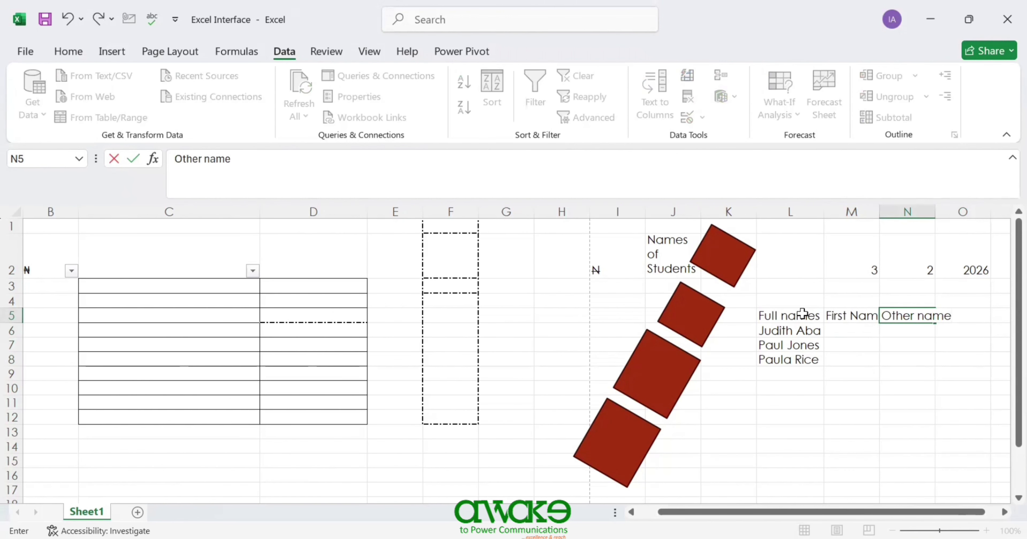
key("Return")
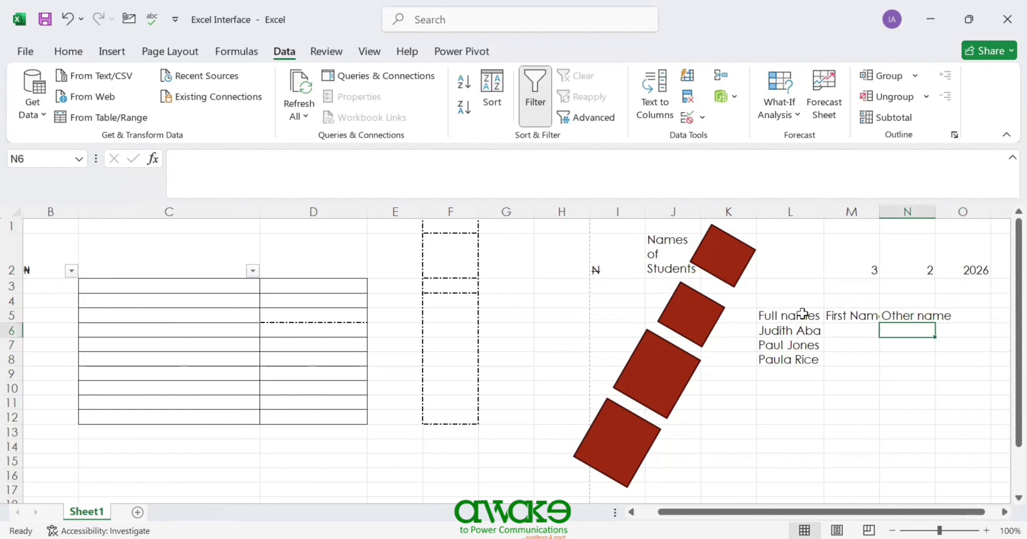
- Widen columns M and N to fit their headings
left_click_drag(875, 210, 884, 210)
double_click(943, 210)
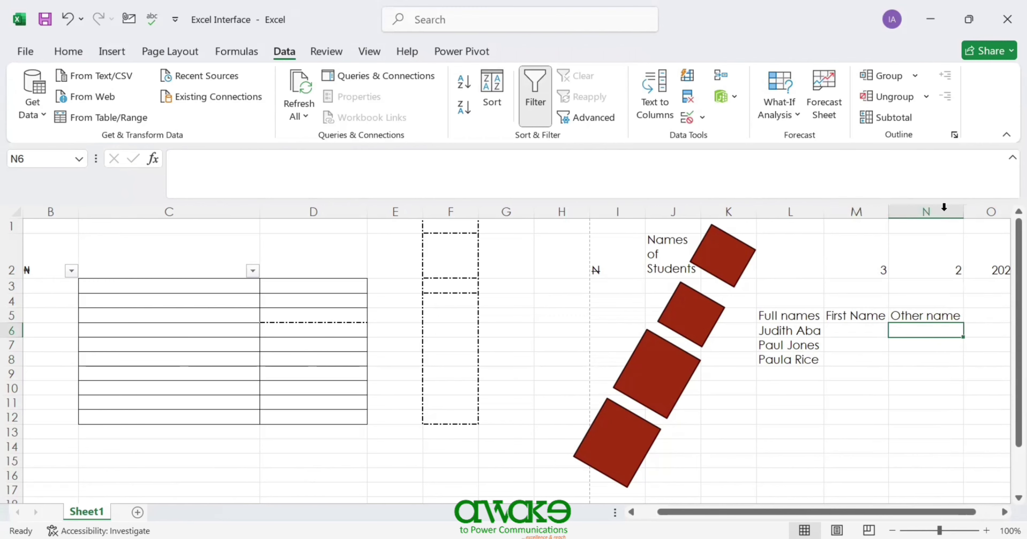
left_click(866, 328)
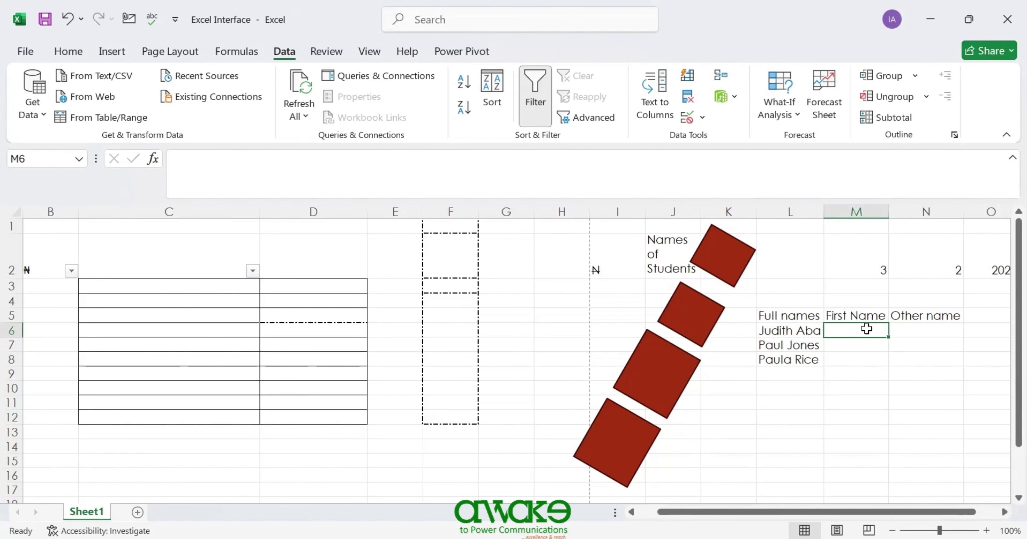
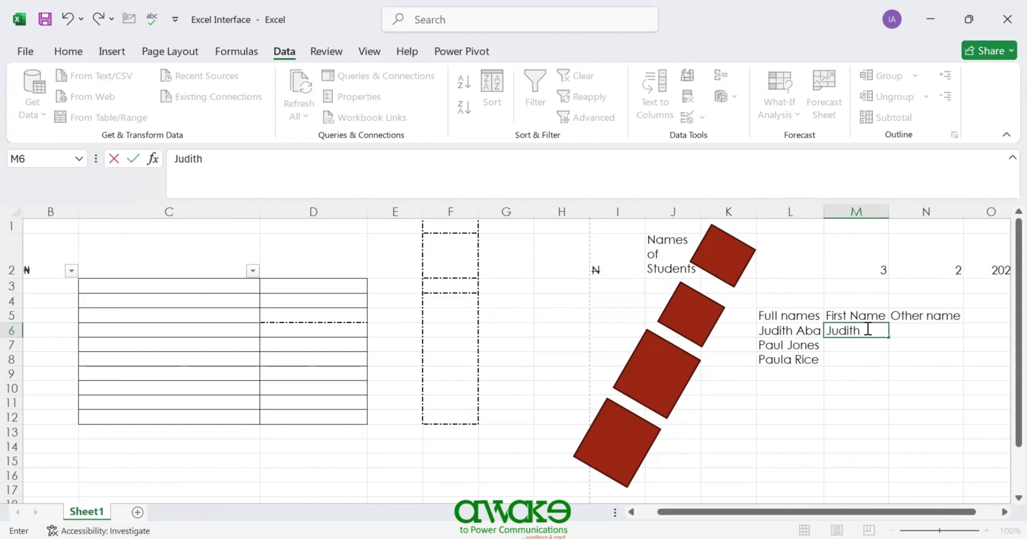
- Type the first student's first name in M6 and Flash Fill the remaining first names
key("ctrl+Return")
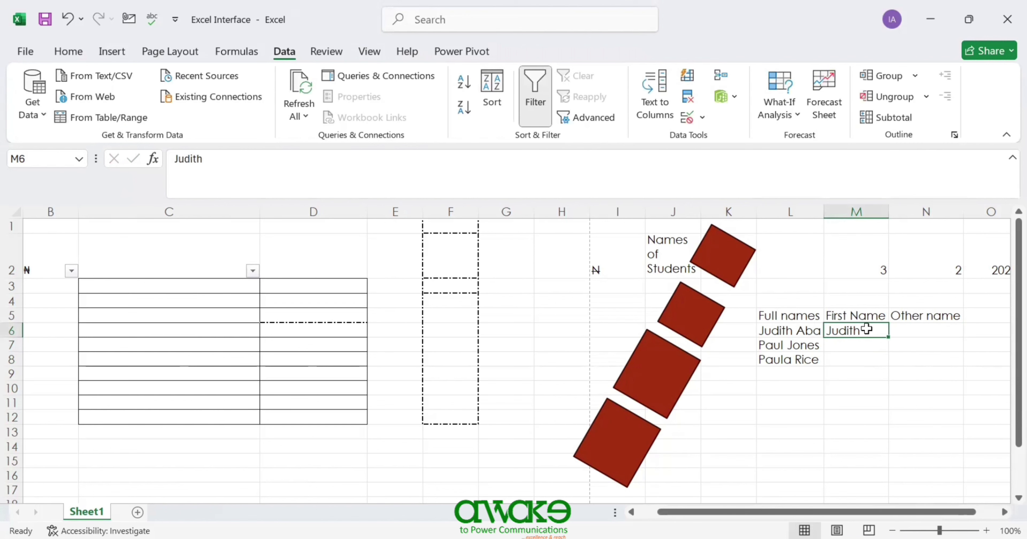
key("ctrl+e")
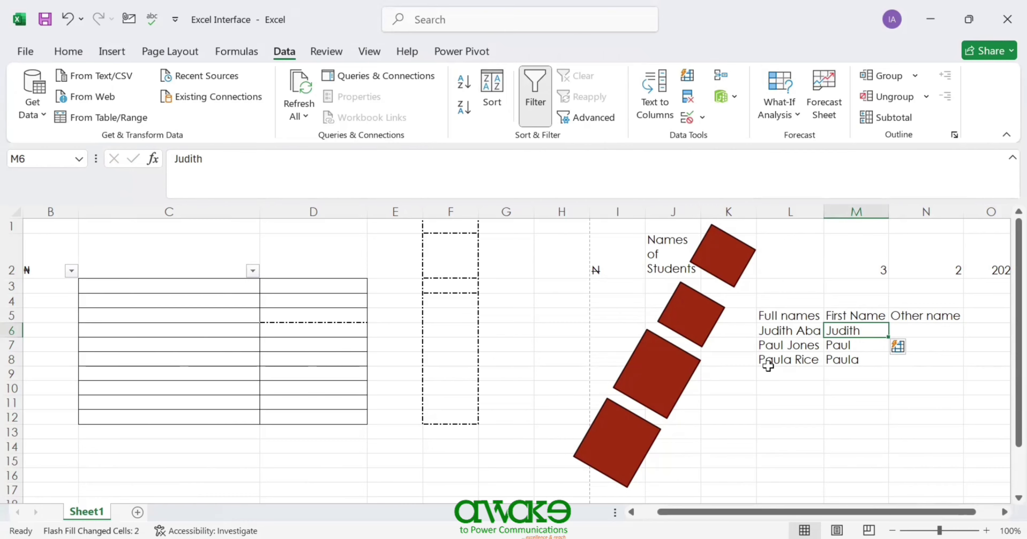
- Type the first student's other name in N6 and Flash Fill the remaining other names
left_click(917, 329)
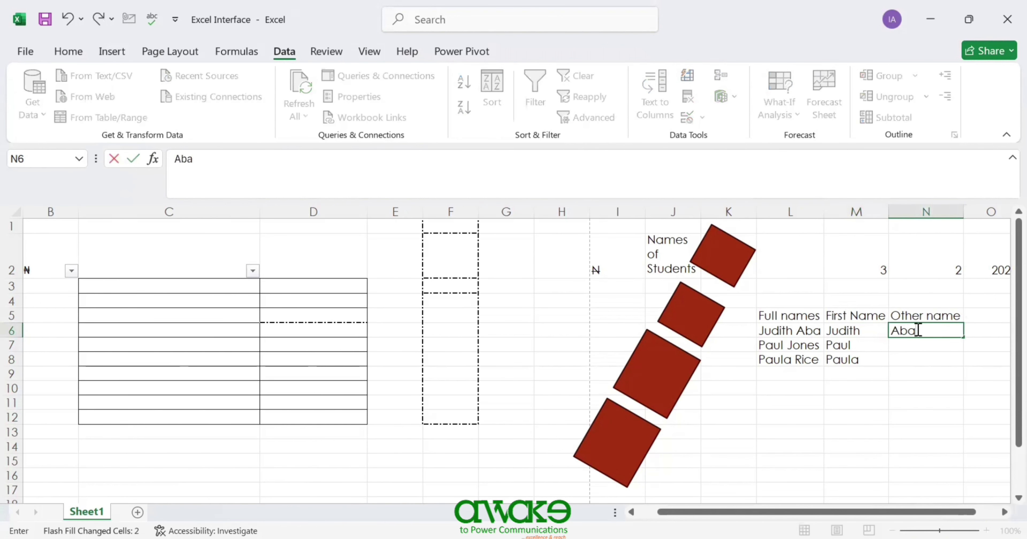
key("Return")
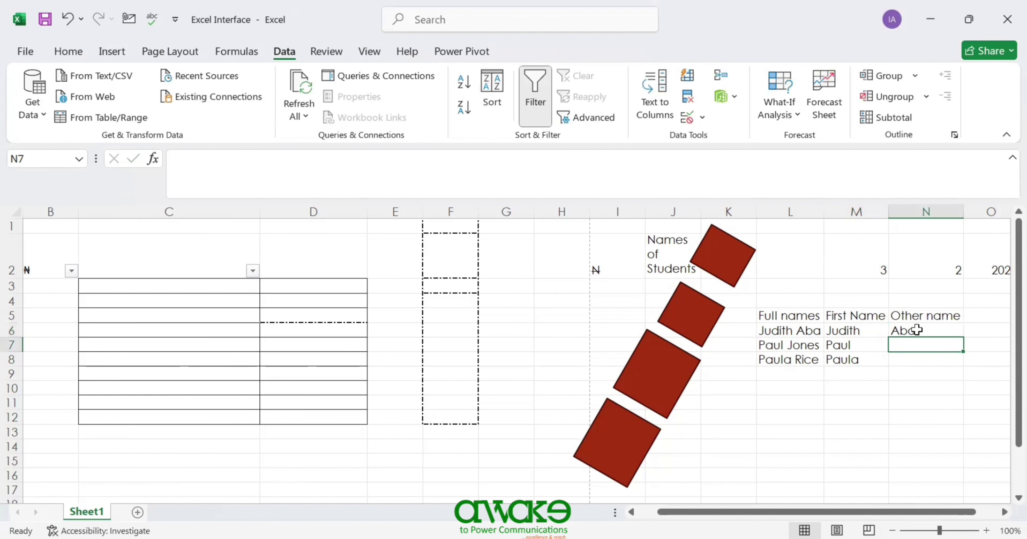
key("ctrl+e")
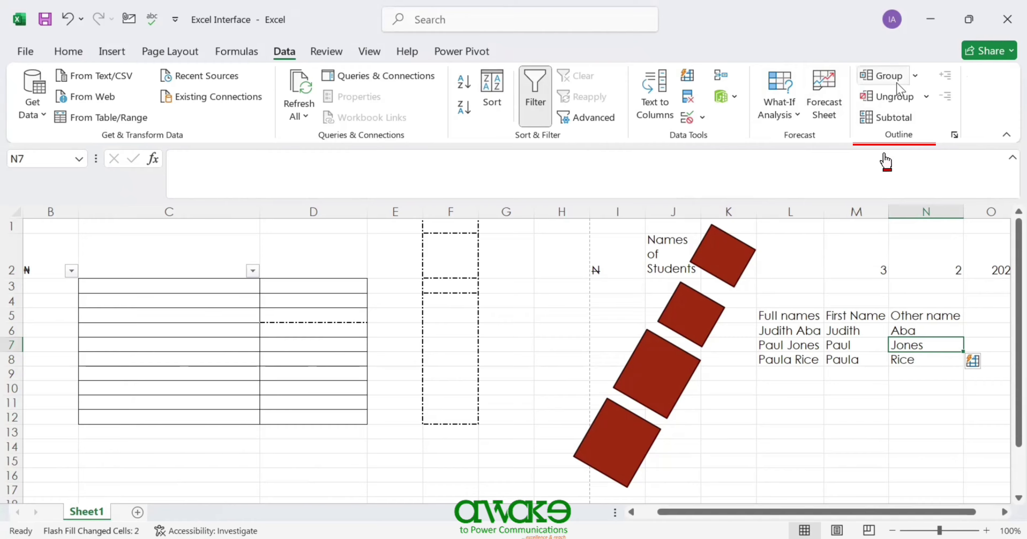
- Open and close the Data tab's Group menu, then switch to the Review tools
left_click(915, 76)
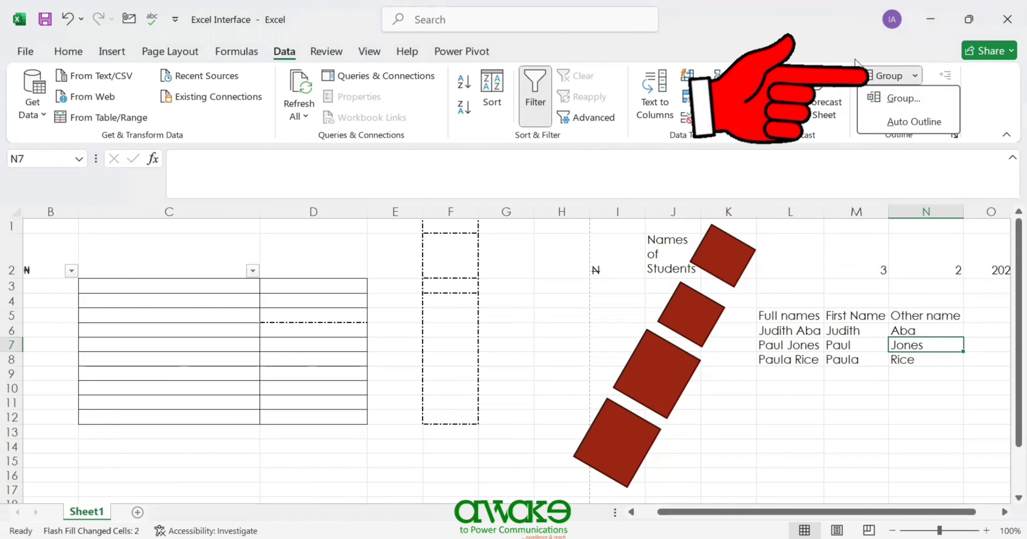
left_click(887, 82)
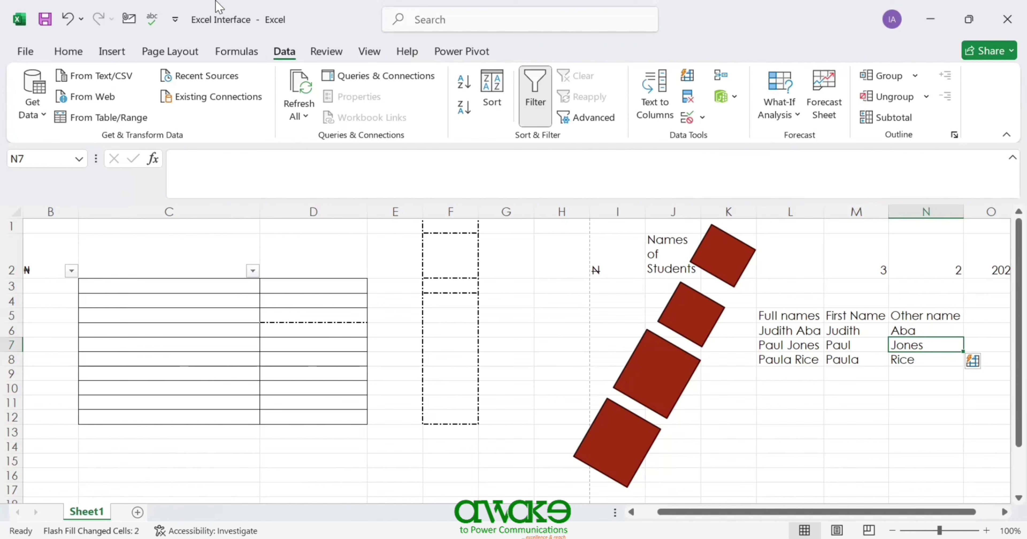
left_click(329, 53)
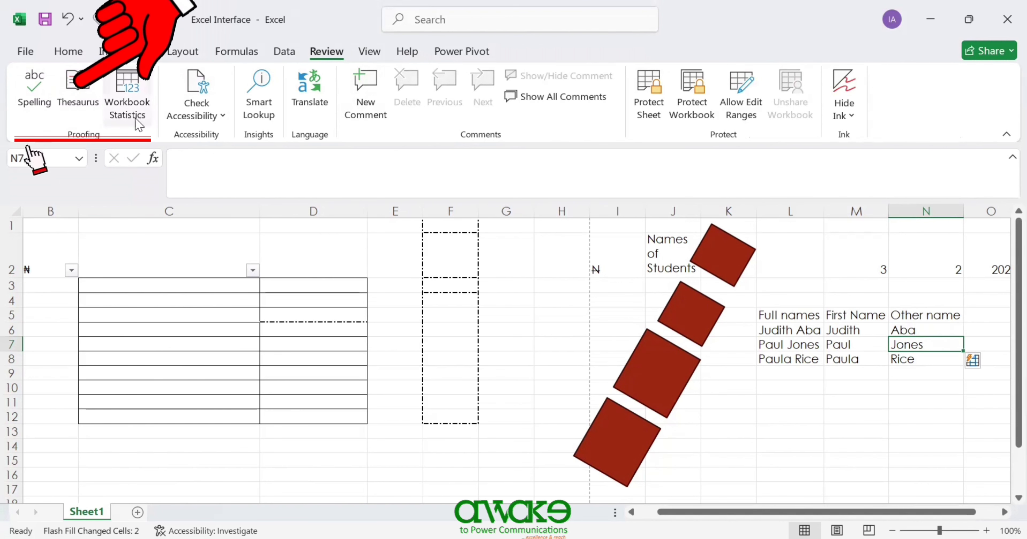
left_click(196, 108)
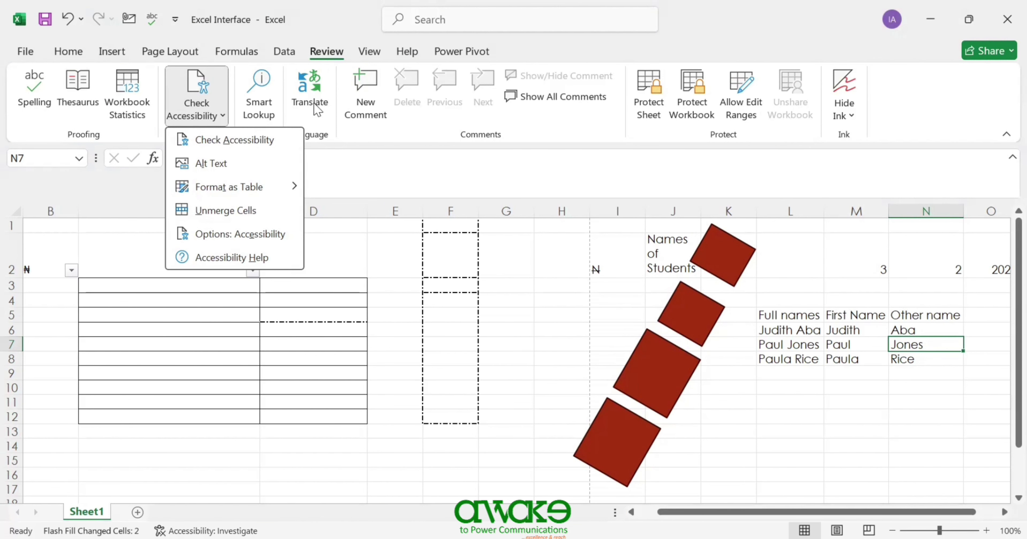
left_click(665, 247)
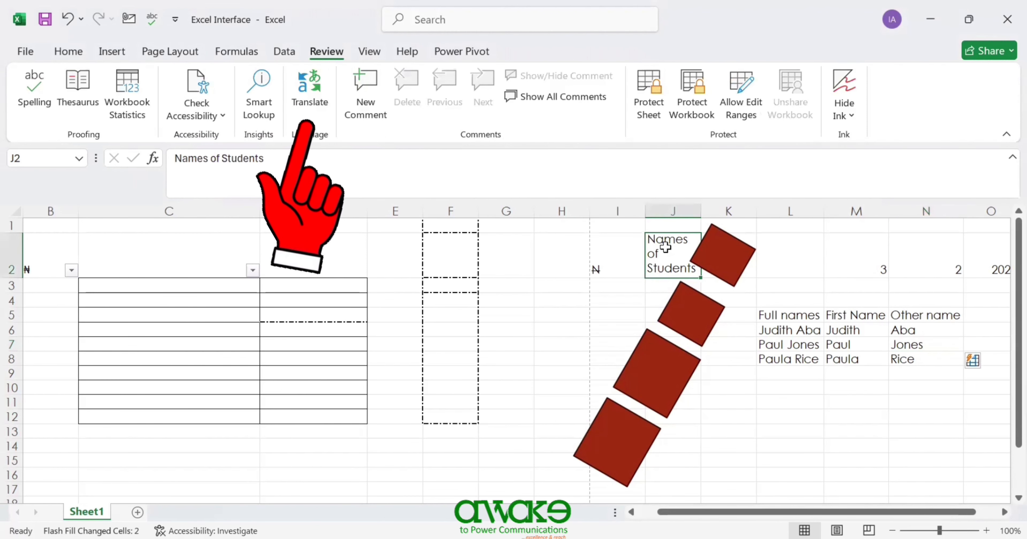
left_click(312, 95)
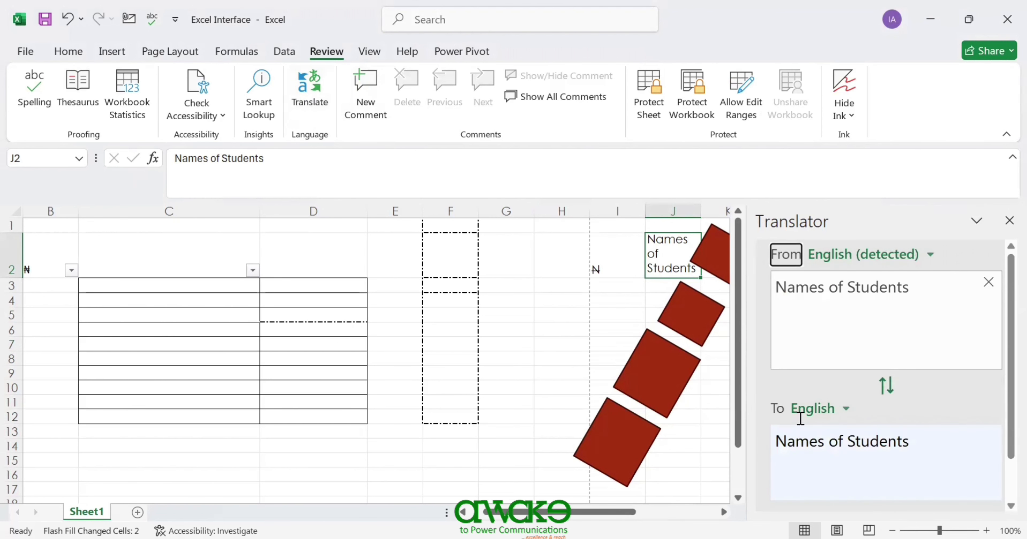
scroll(1002, 424, "down", 2)
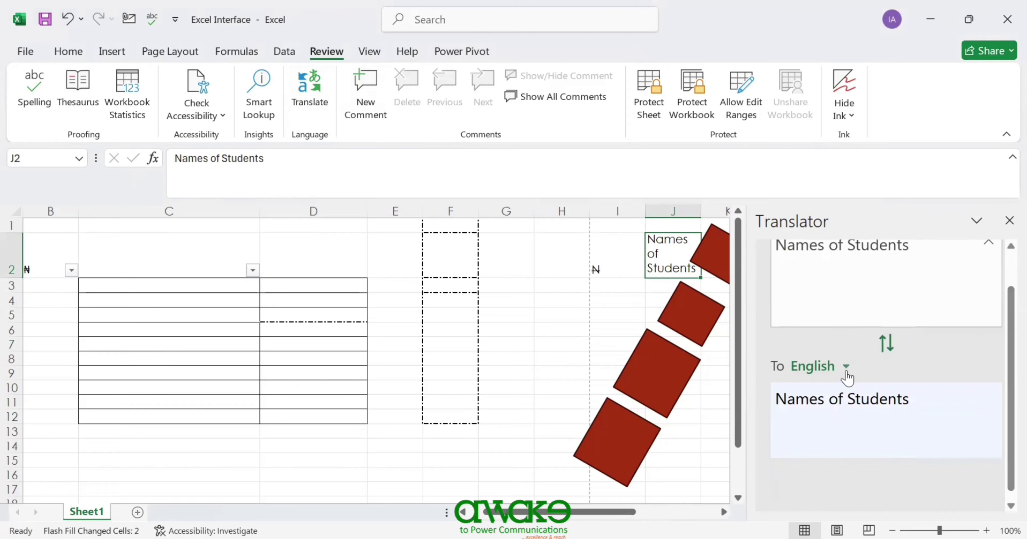
left_click(846, 372)
left_click(819, 446)
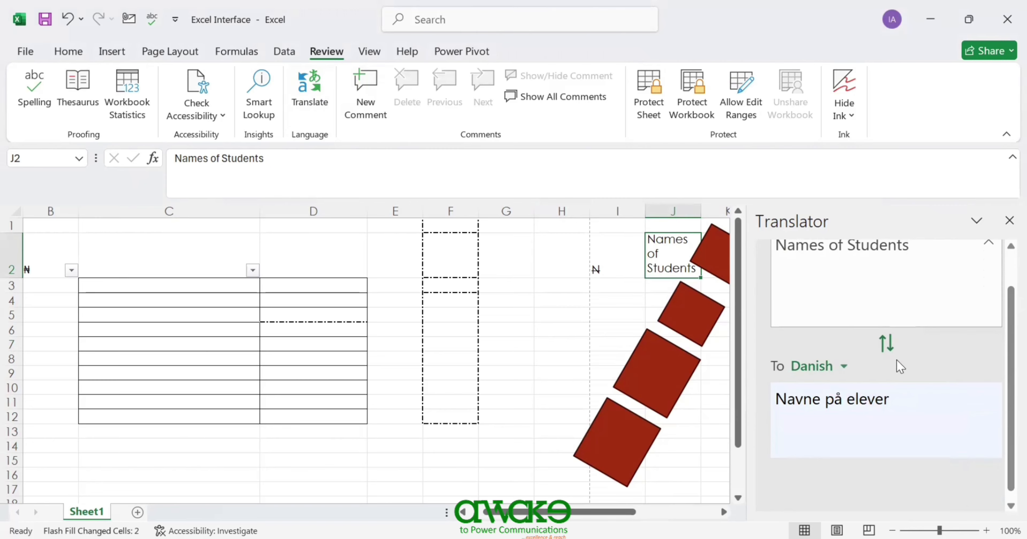
left_click(840, 374)
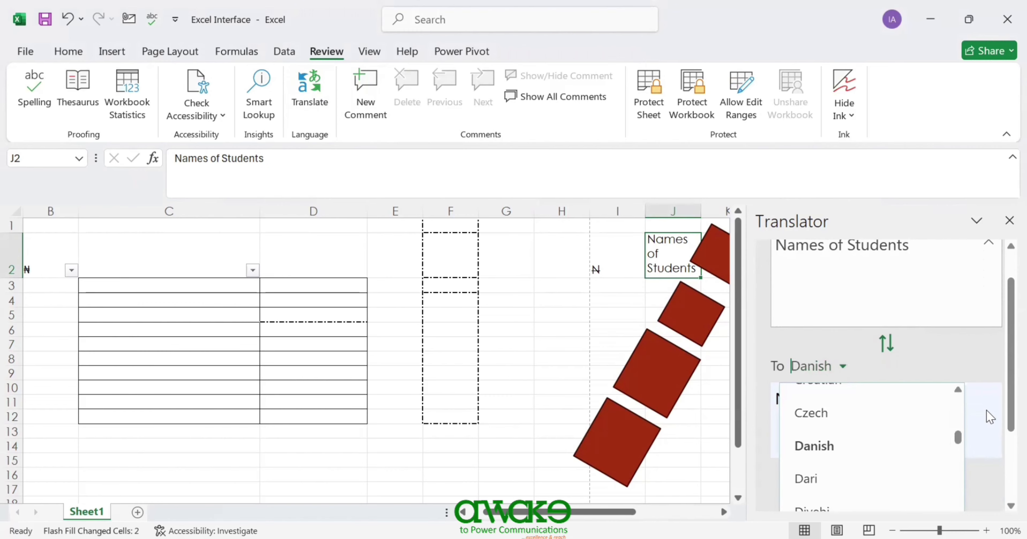
mouse_move(957, 438)
left_mouse_down()
mouse_move(957, 401)
mouse_move(954, 453)
left_mouse_up()
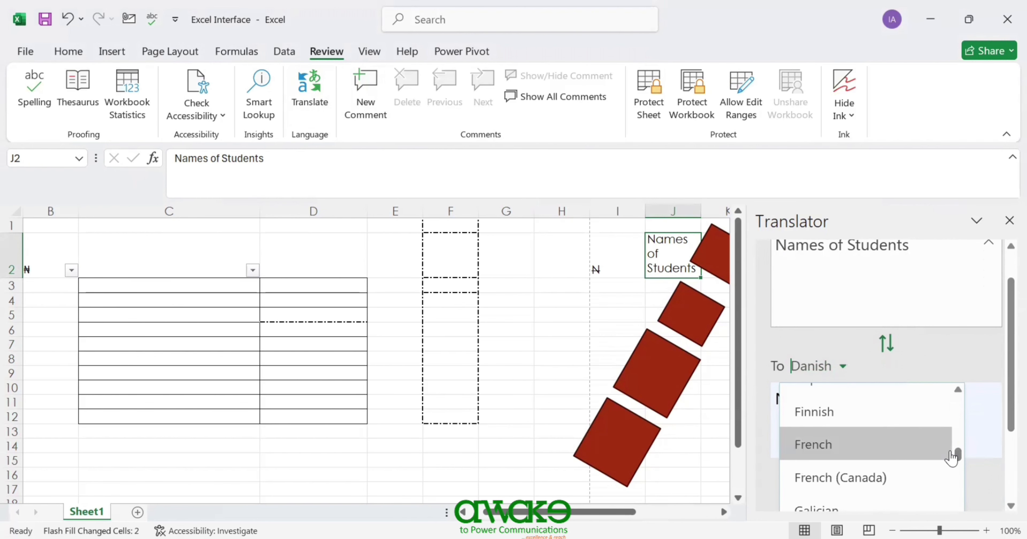
left_click(845, 452)
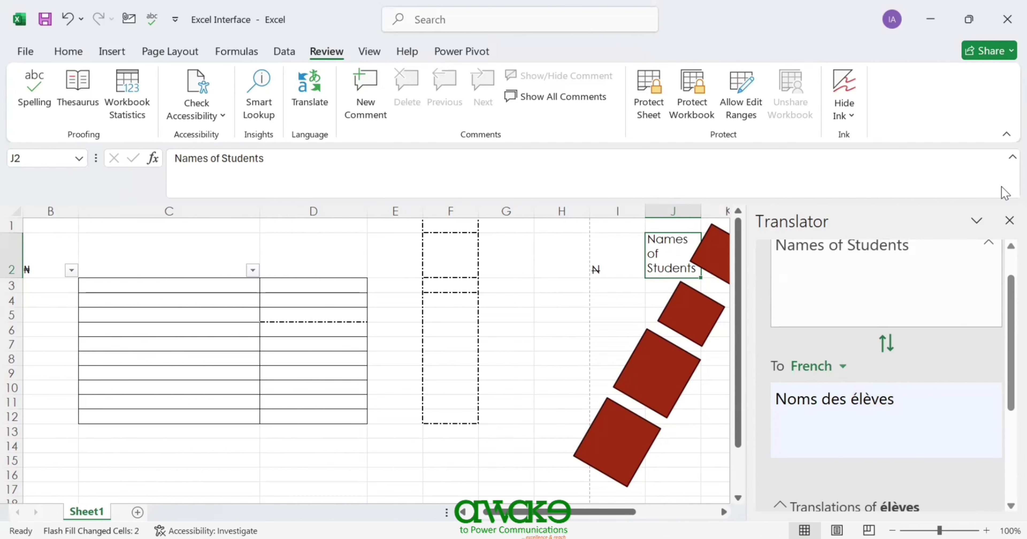
left_click(1005, 223)
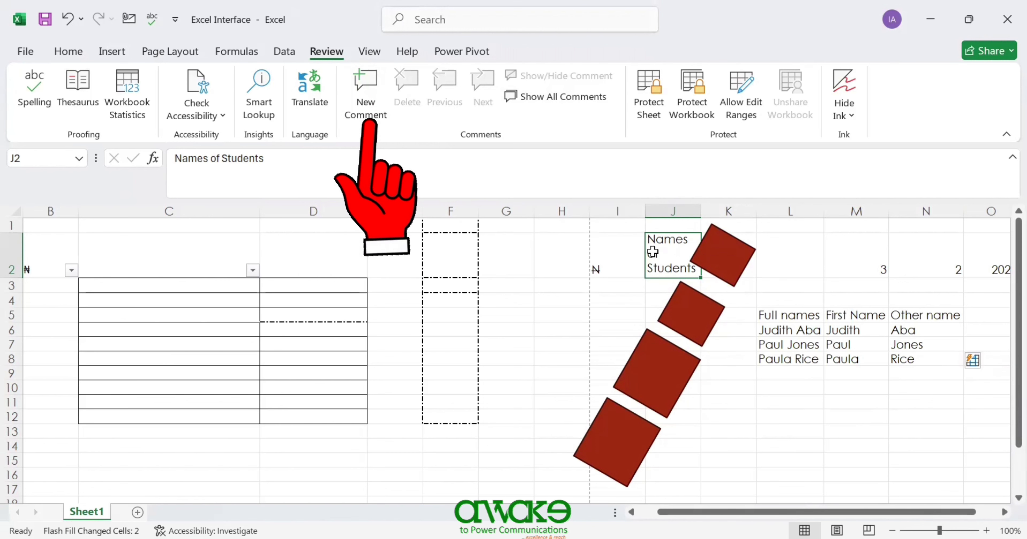
- Add a comment reading 'Restricted' to the Names of Students heading in J2
left_click(363, 96)
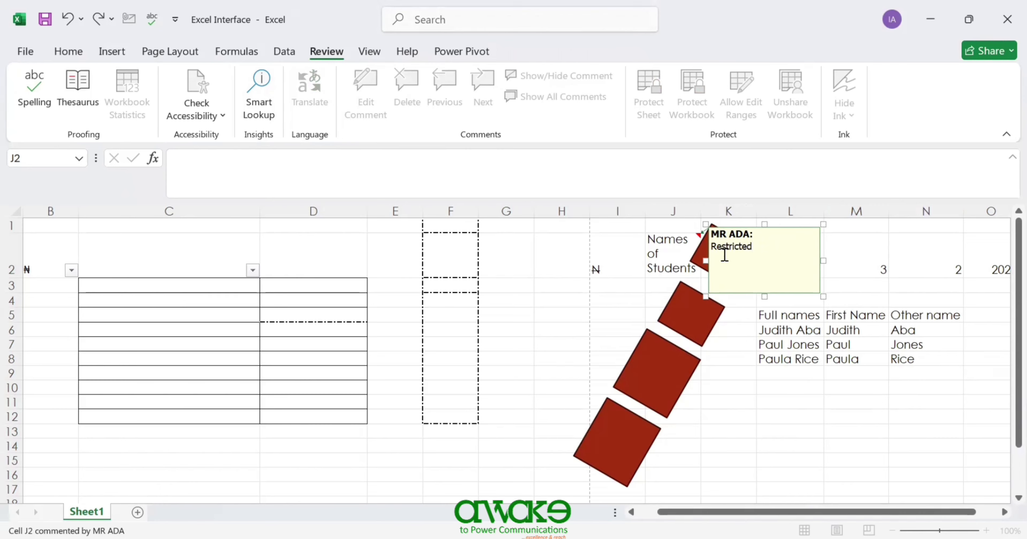
left_click(744, 353)
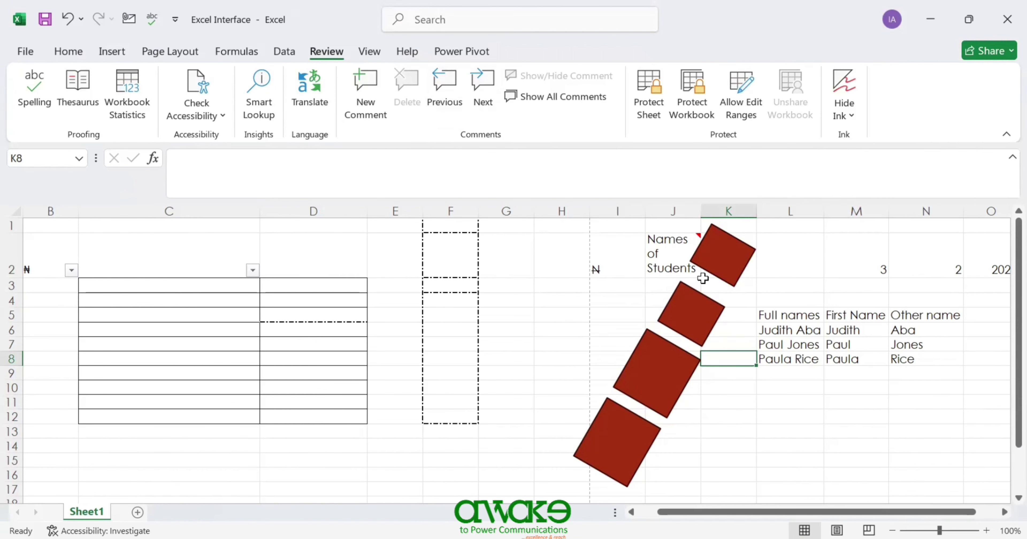
mouse_move(660, 247)
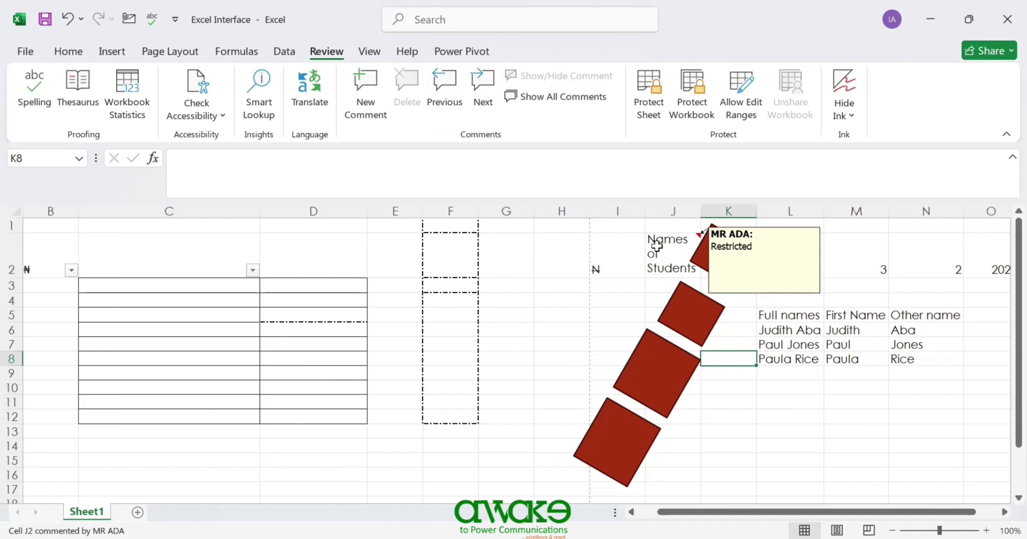
- Step to the next comment and dismiss the end-of-workbook prompt
left_click(483, 91)
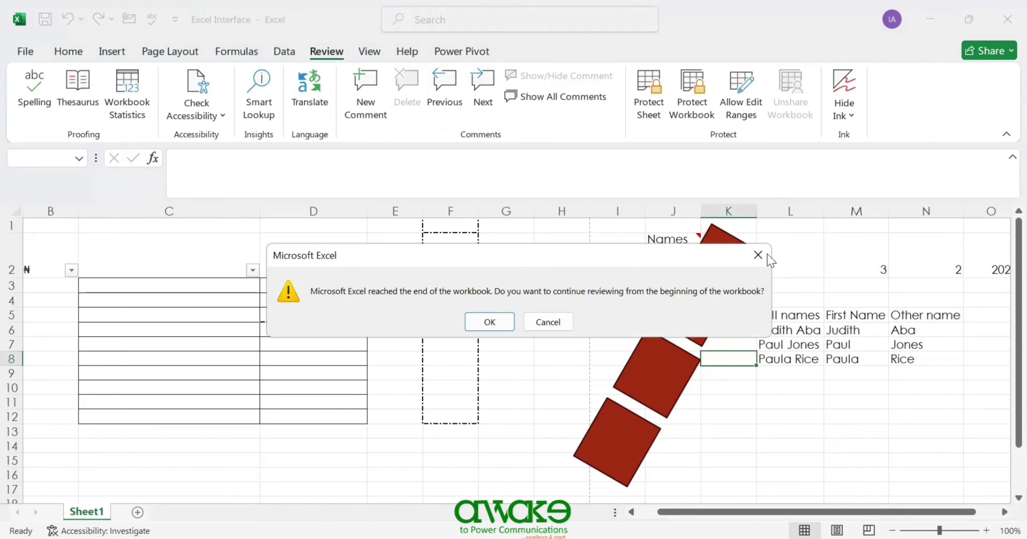
left_click(547, 322)
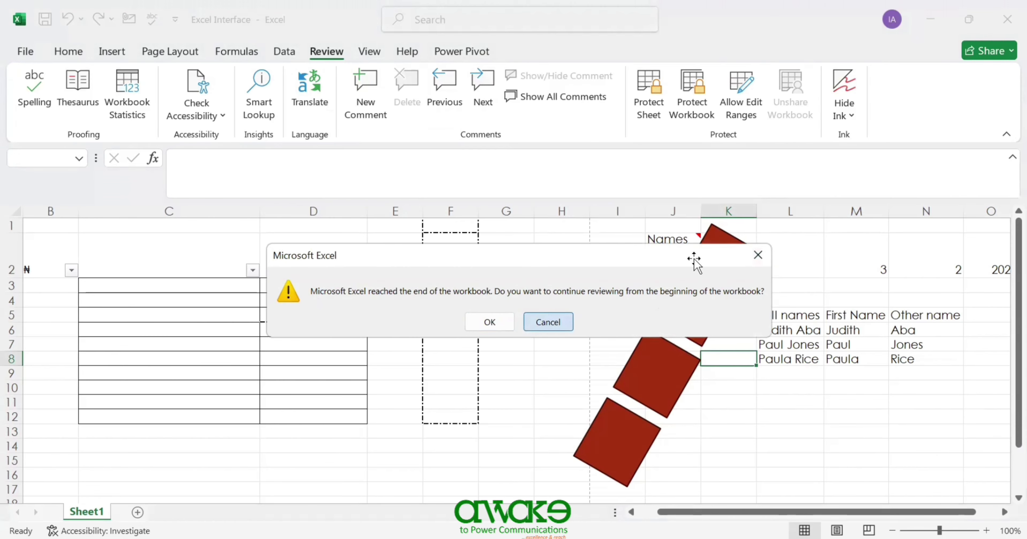
mouse_move(668, 240)
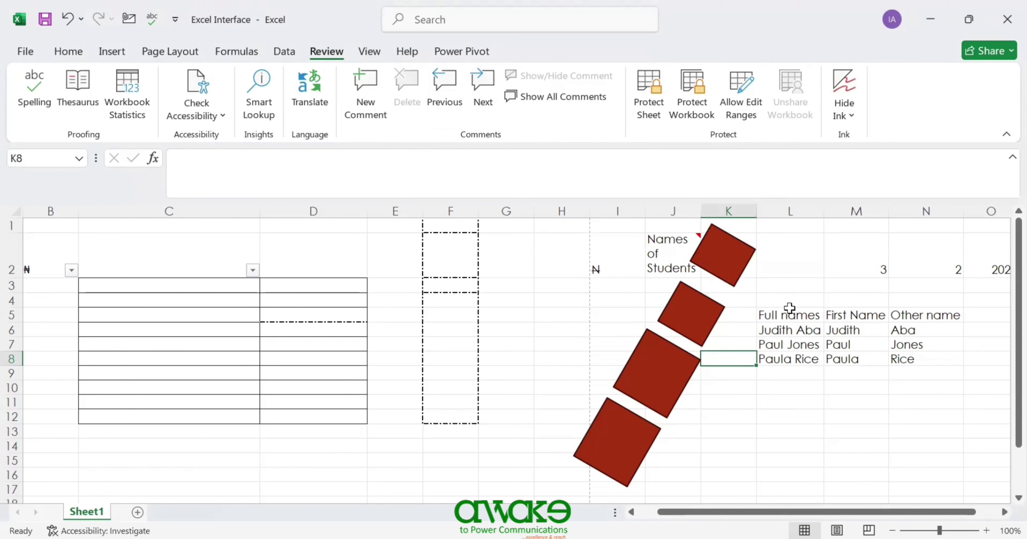
- Add a comment reading 'Names' to the Full names heading in L5
left_click(790, 317)
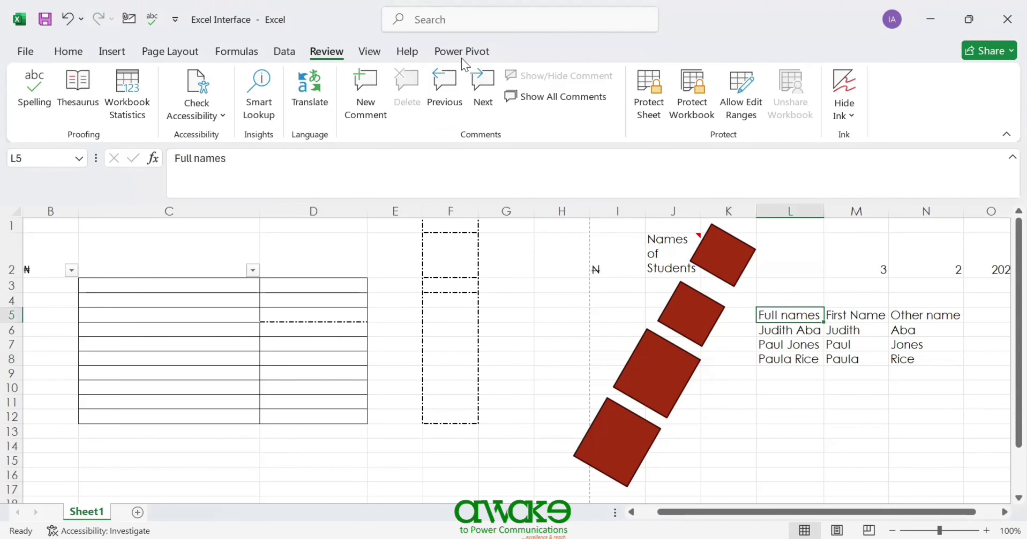
left_click(372, 107)
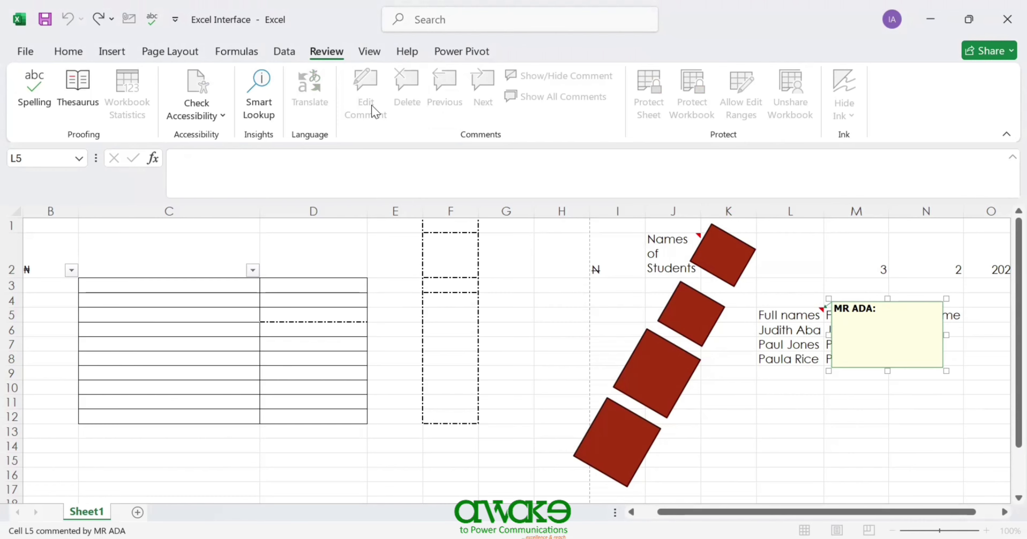
type("Names")
left_click(799, 401)
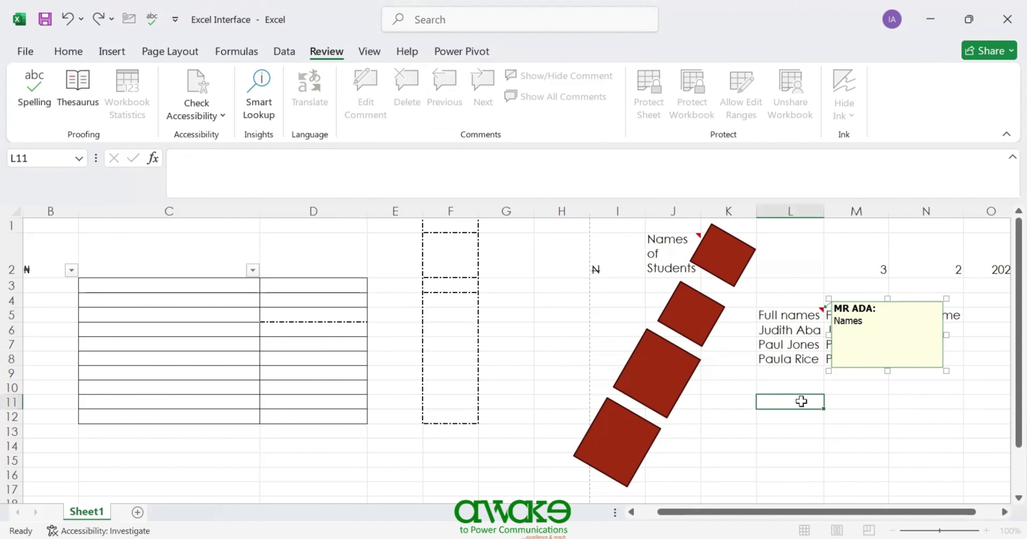
left_click(693, 255)
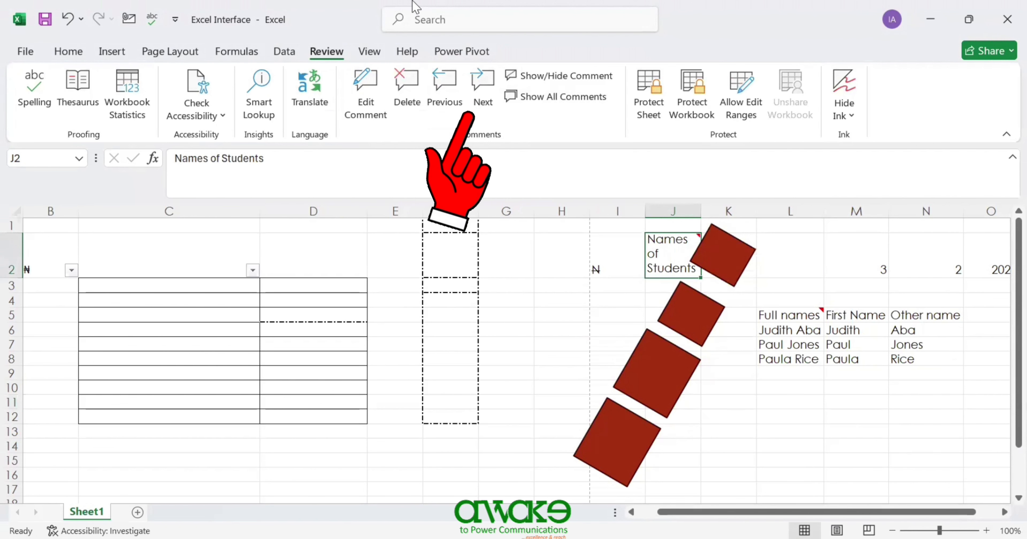
- Browse back through the comments, then delete the comment on J2
left_click(486, 91)
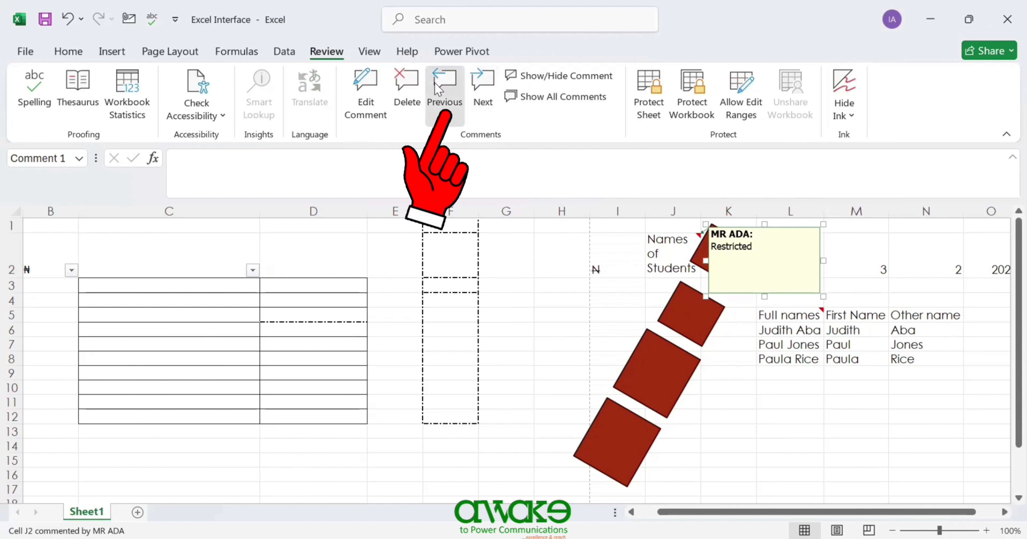
left_click(453, 85)
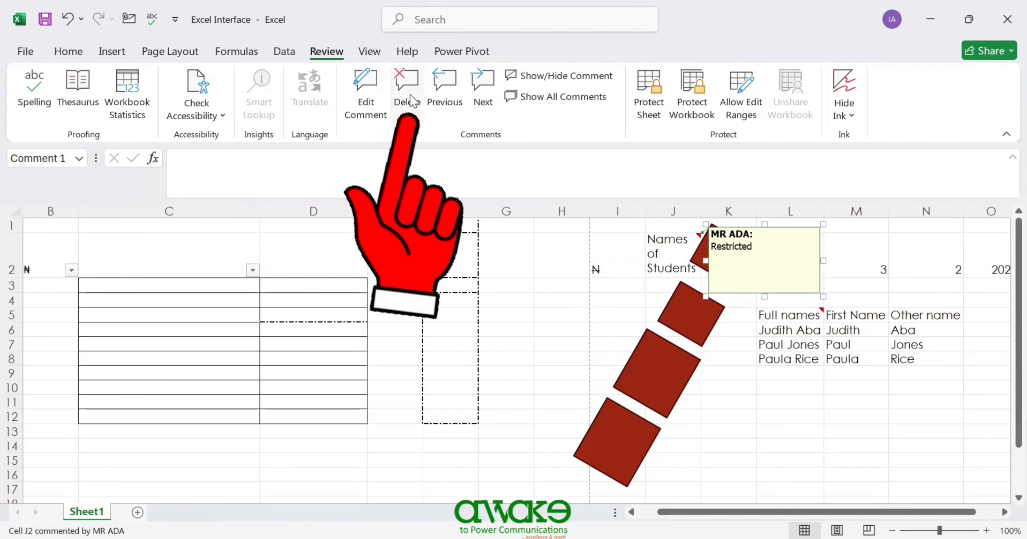
left_click(673, 248)
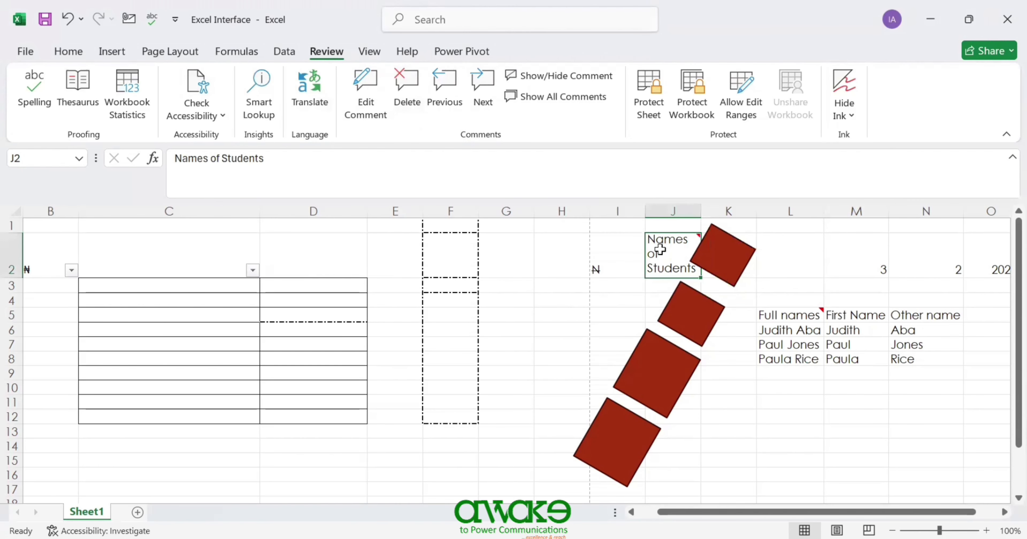
left_click(414, 85)
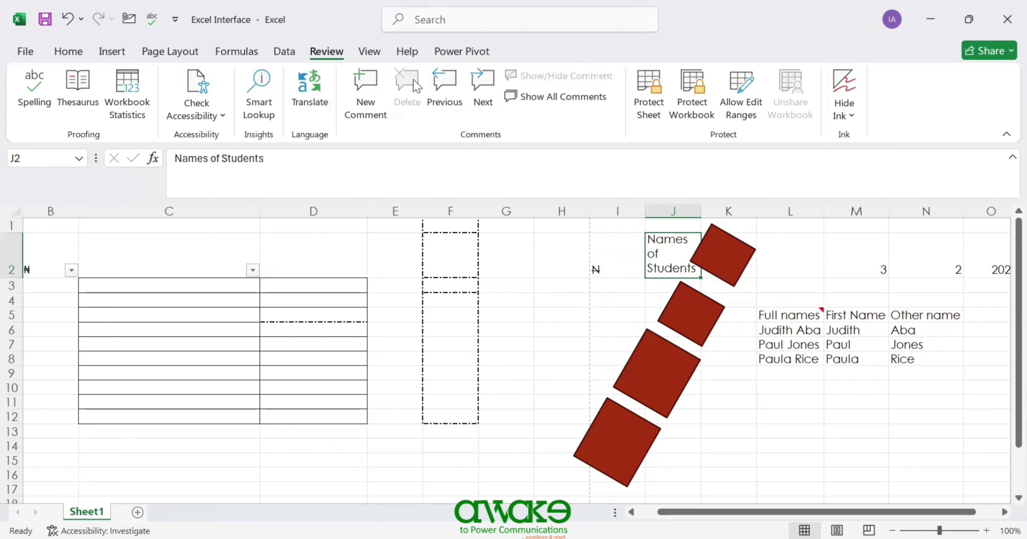
left_click(799, 313)
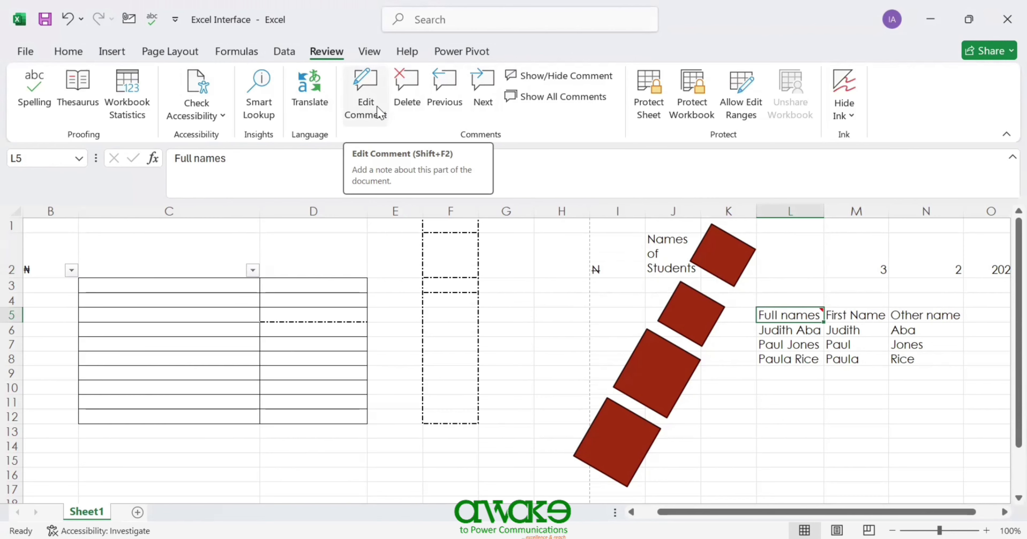
left_click(378, 113)
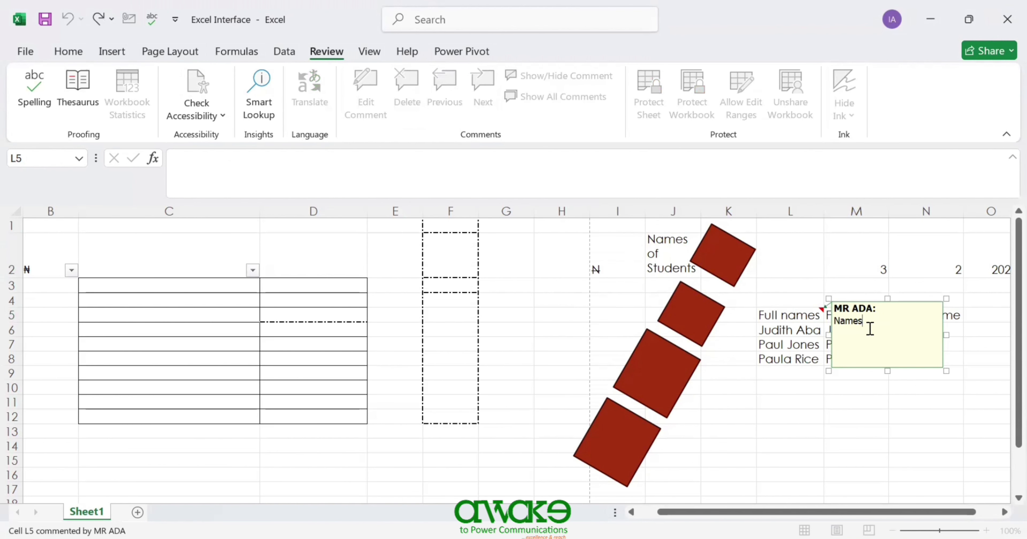
left_click(787, 316)
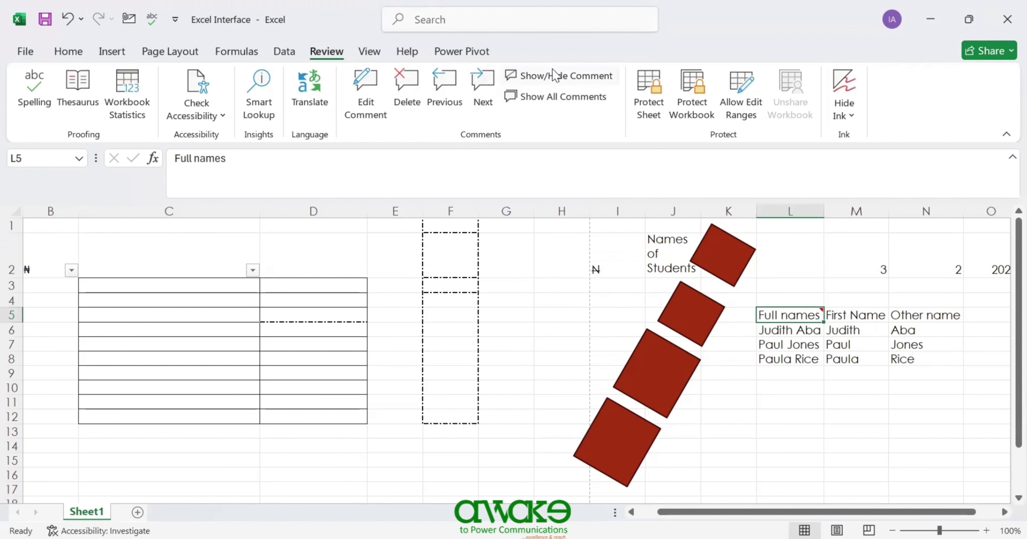
- Toggle the permanent display of L5's comment on and off
left_click(536, 80)
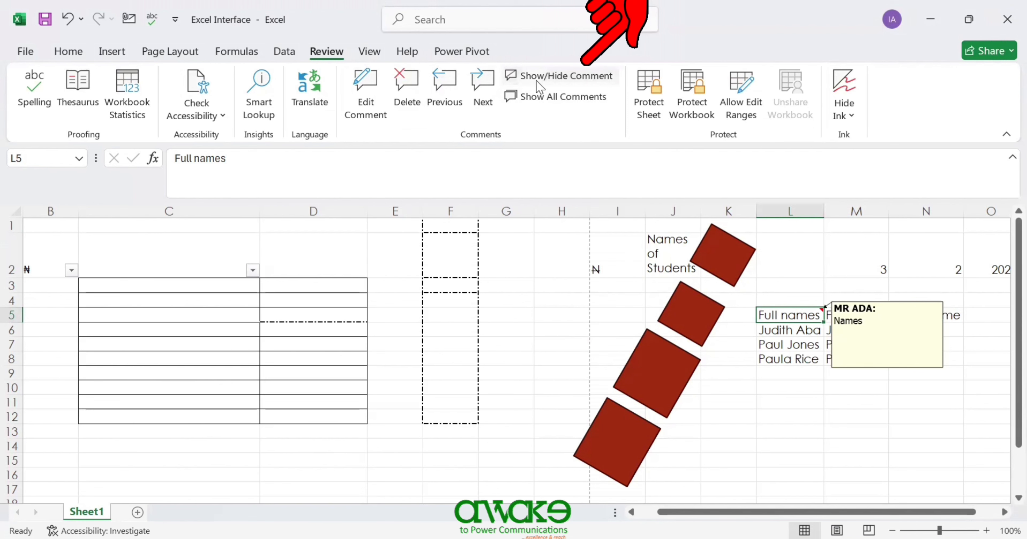
left_click(536, 81)
left_click(536, 82)
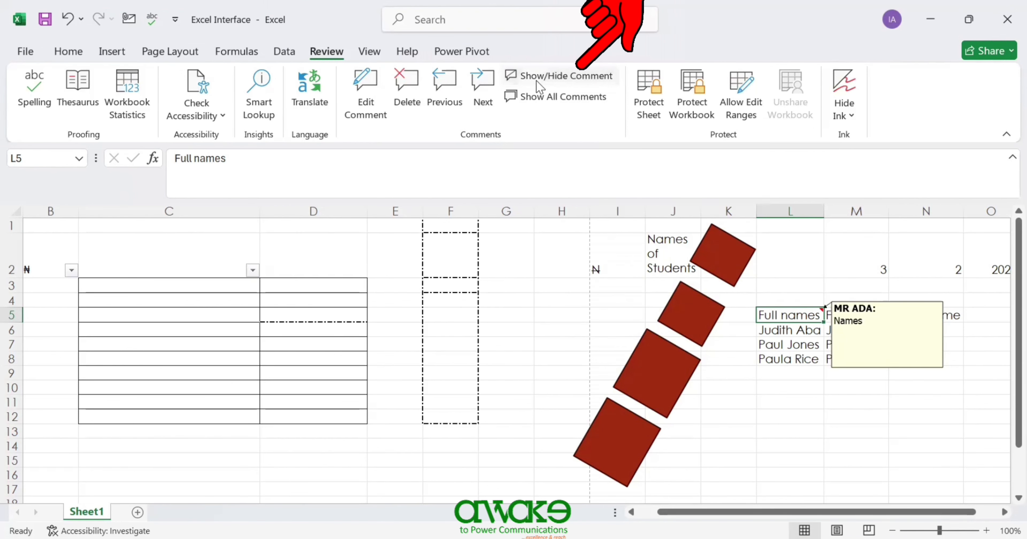
left_click(536, 82)
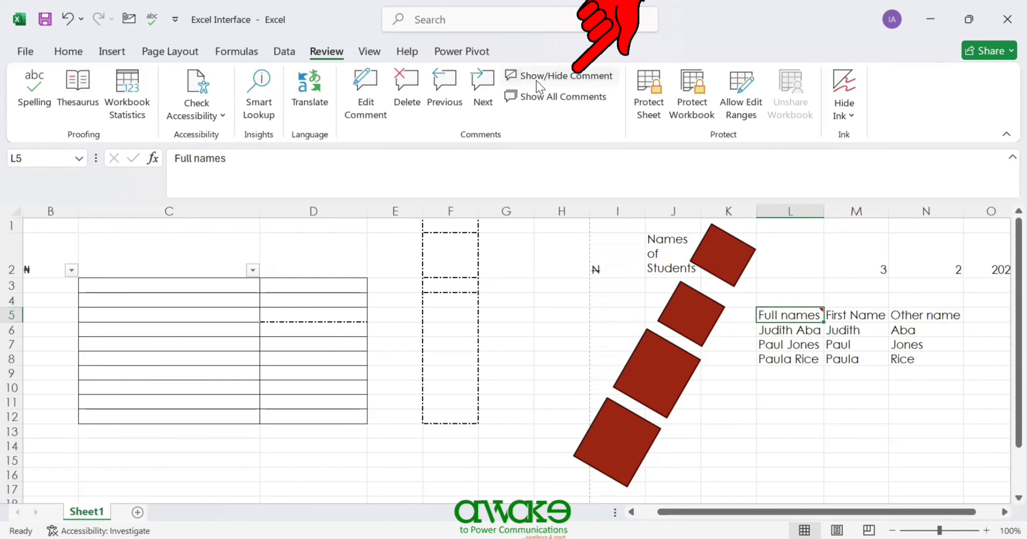
- Undo the deletion of J2's 'Restricted' comment and keep it permanently displayed
key("ctrl+z")
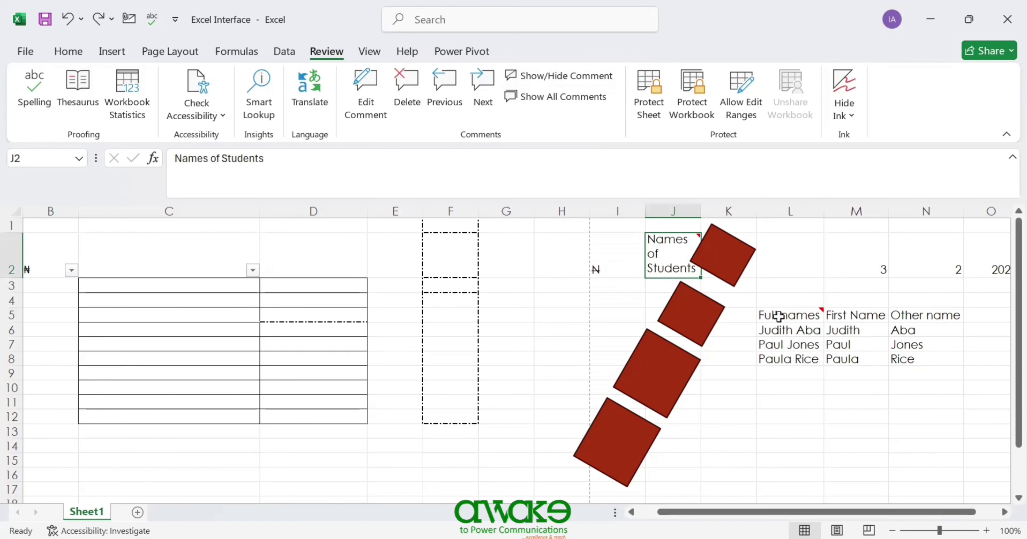
left_click(531, 82)
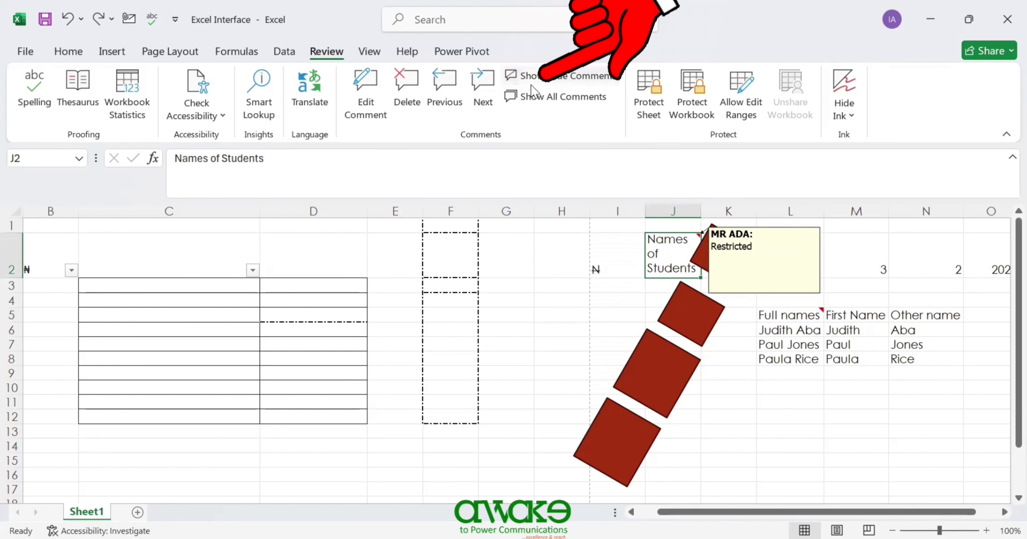
left_click(777, 315)
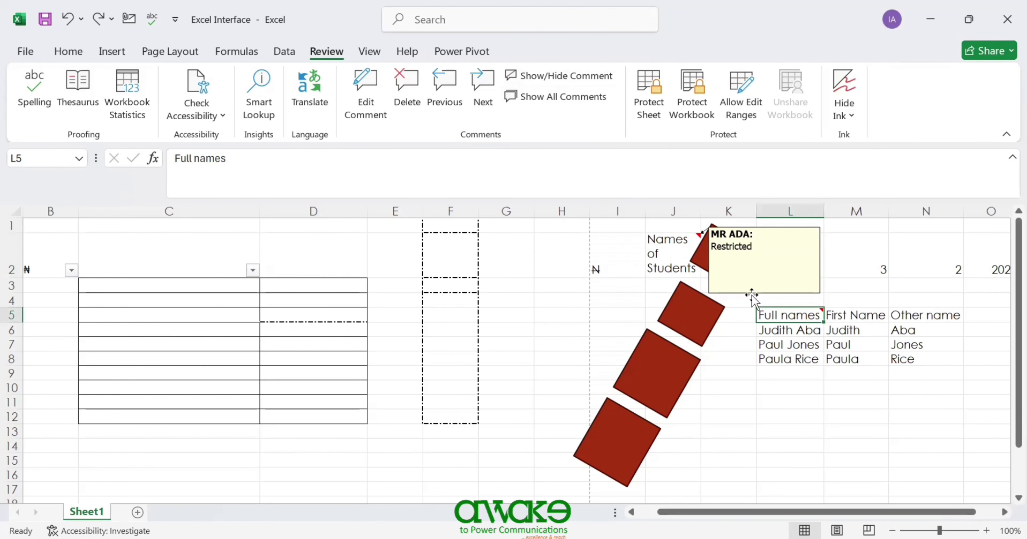
left_click(669, 256)
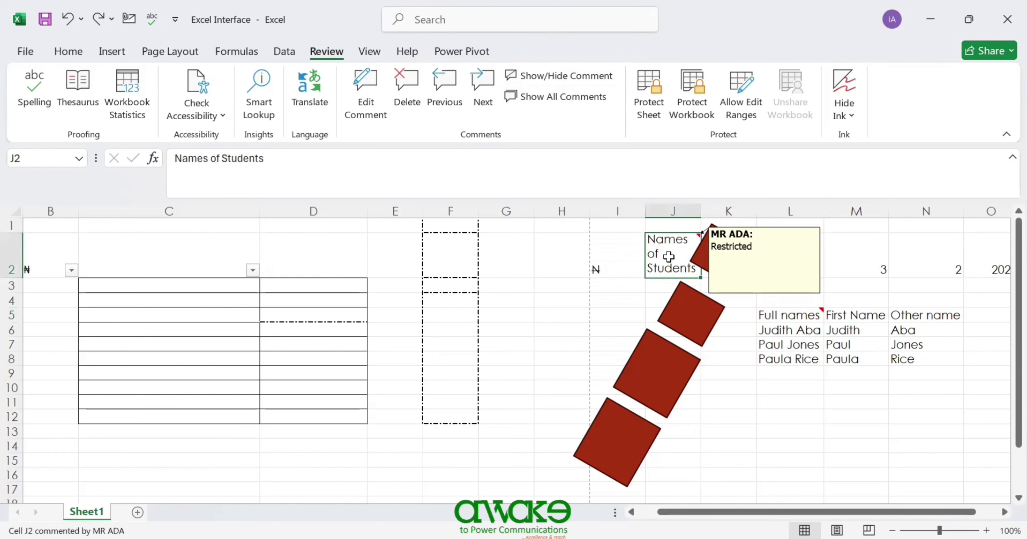
left_click(575, 77)
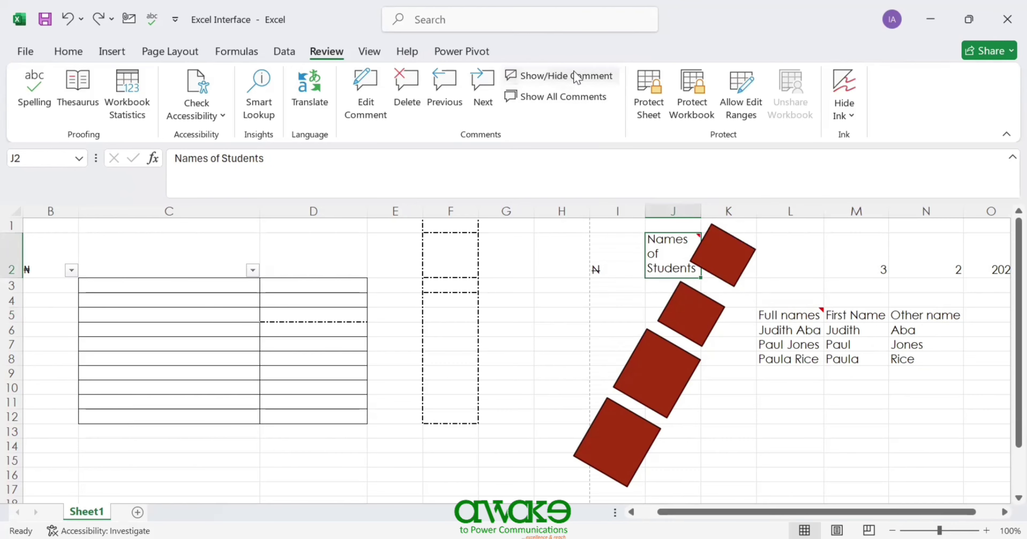
left_click(576, 76)
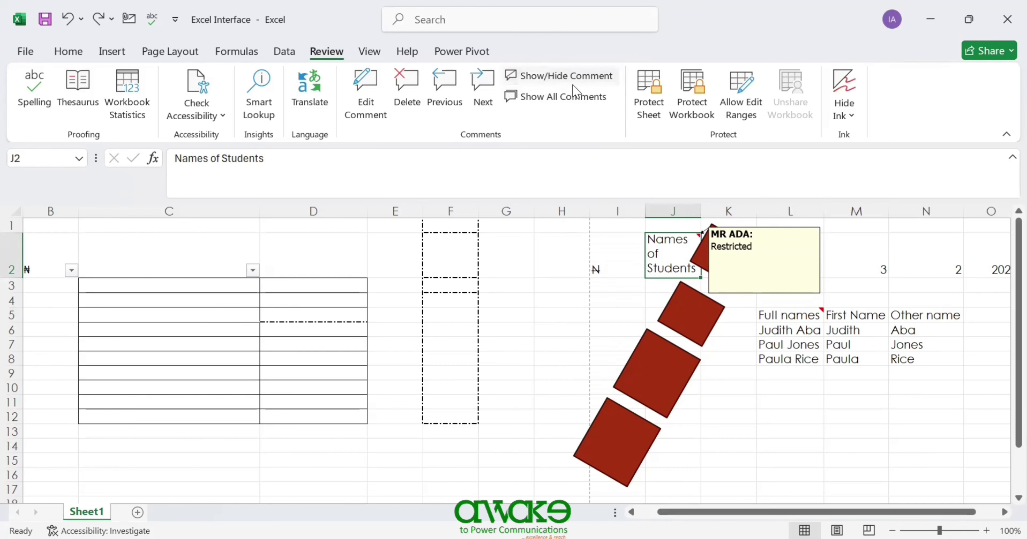
- Show all comments at once, including J2's 'Restricted' and L5's 'Names'
left_click(562, 97)
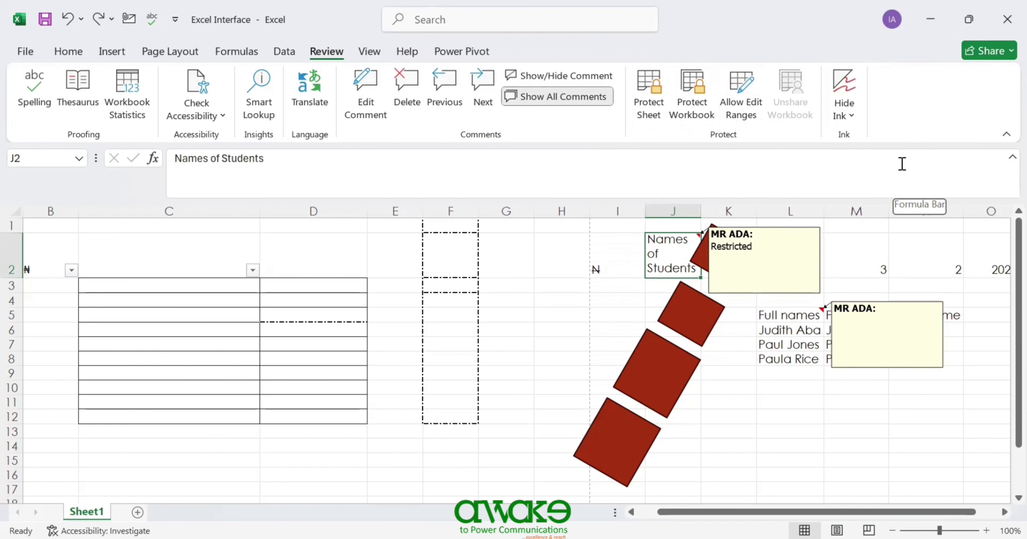
- Preview the sheet in Page Break Preview, then in Page Layout view, scrolling through the pages
left_click(370, 52)
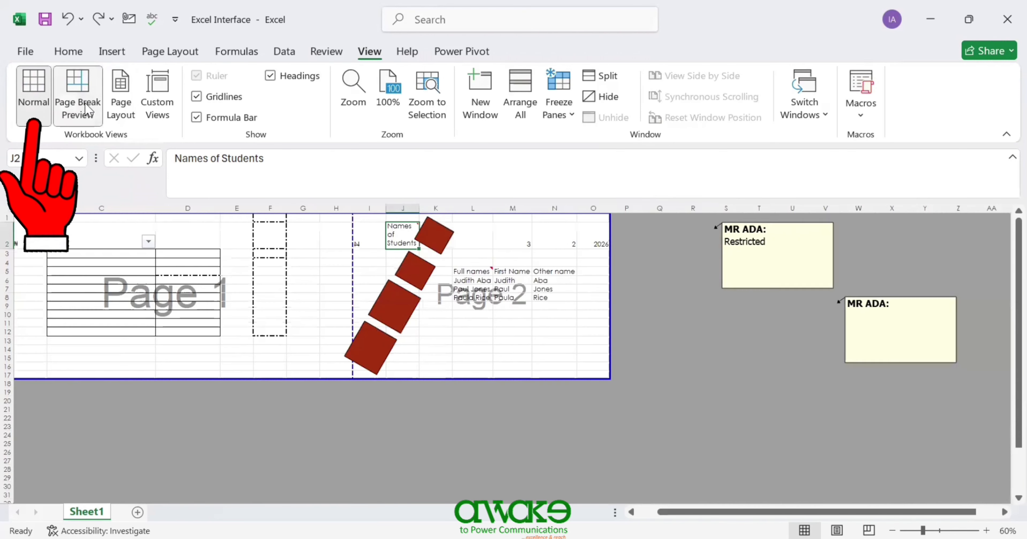
left_click(90, 112)
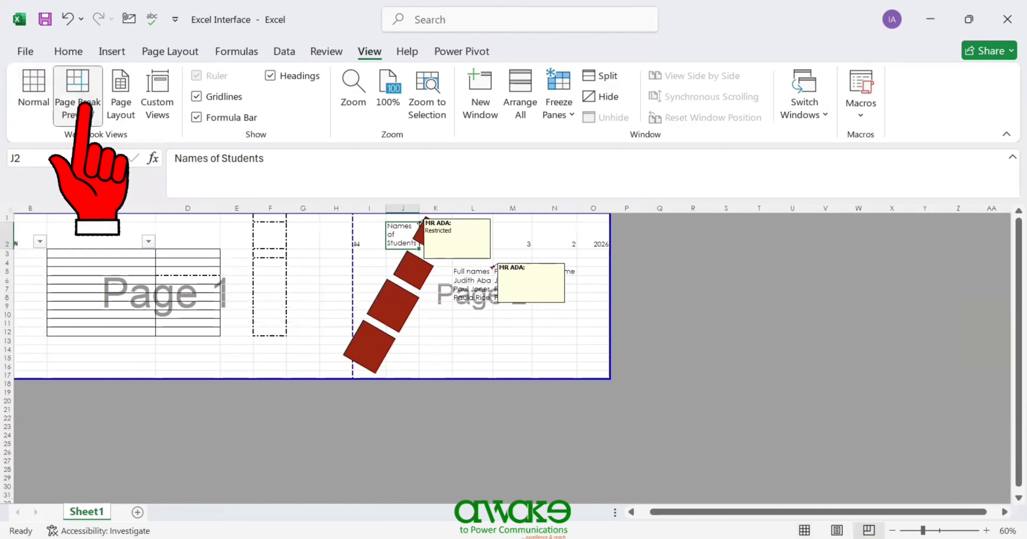
left_click(131, 116)
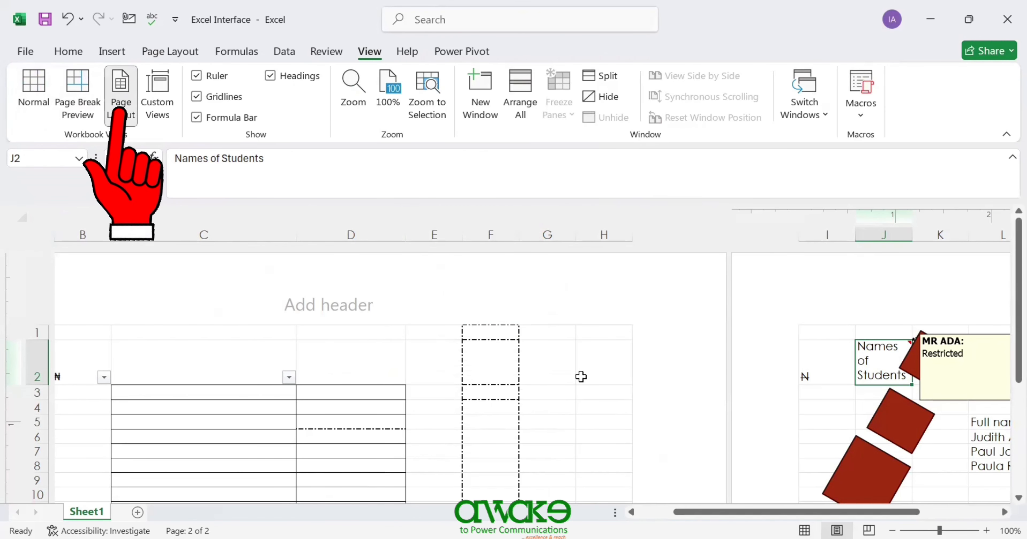
left_click_drag(1004, 293, 998, 502)
left_click_drag(873, 479, 1005, 269)
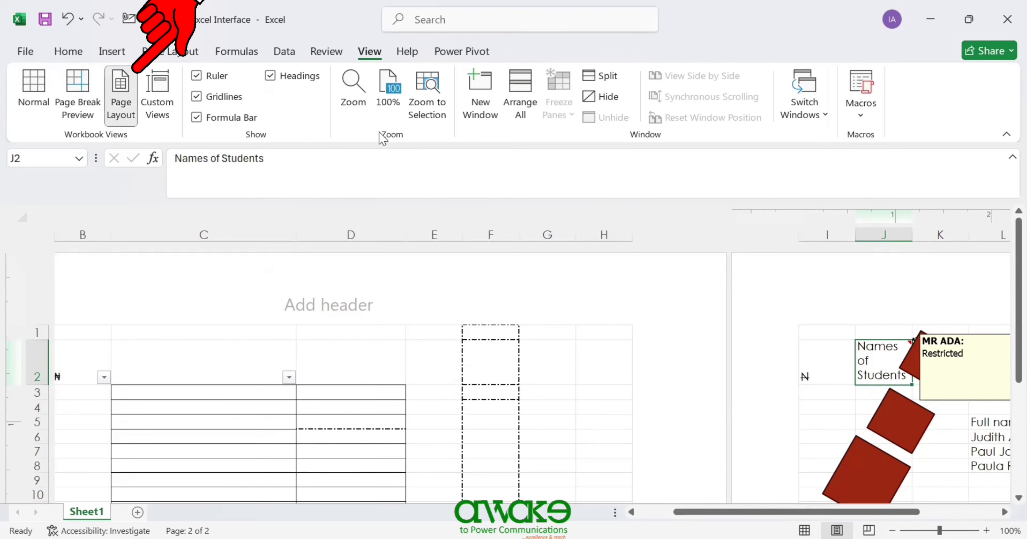
- Return to Normal view, check Page Layout once more, then switch back to Normal
left_click(36, 86)
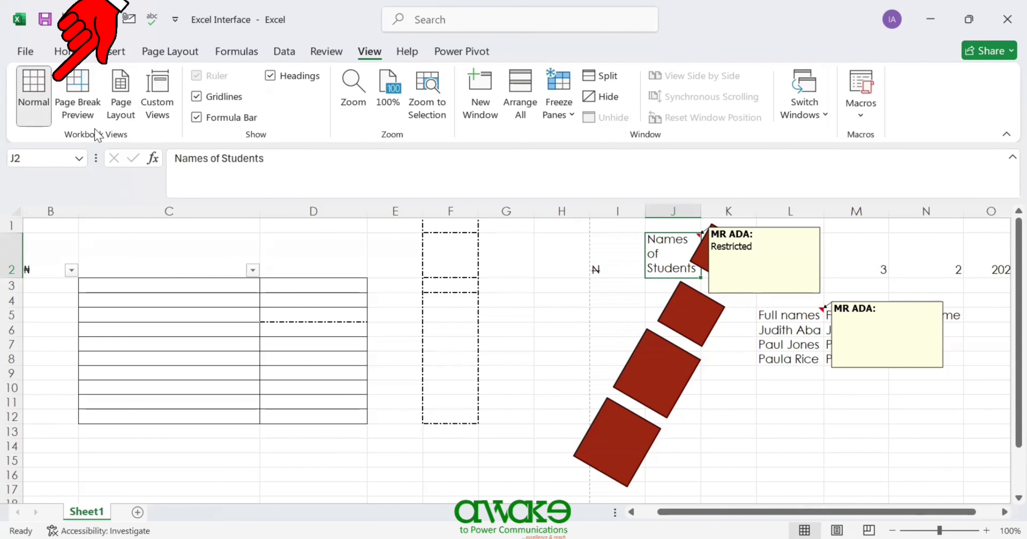
left_click(121, 107)
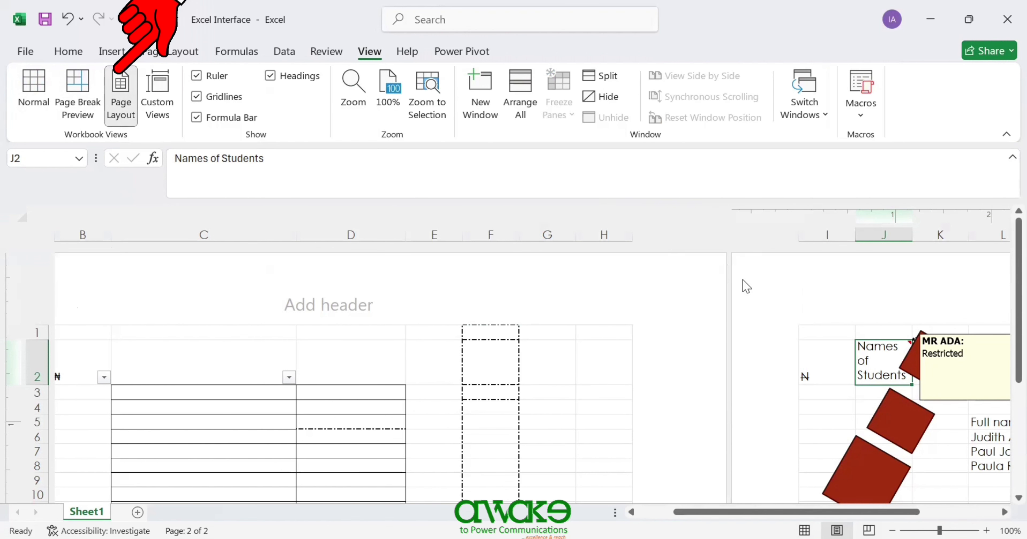
left_click(34, 96)
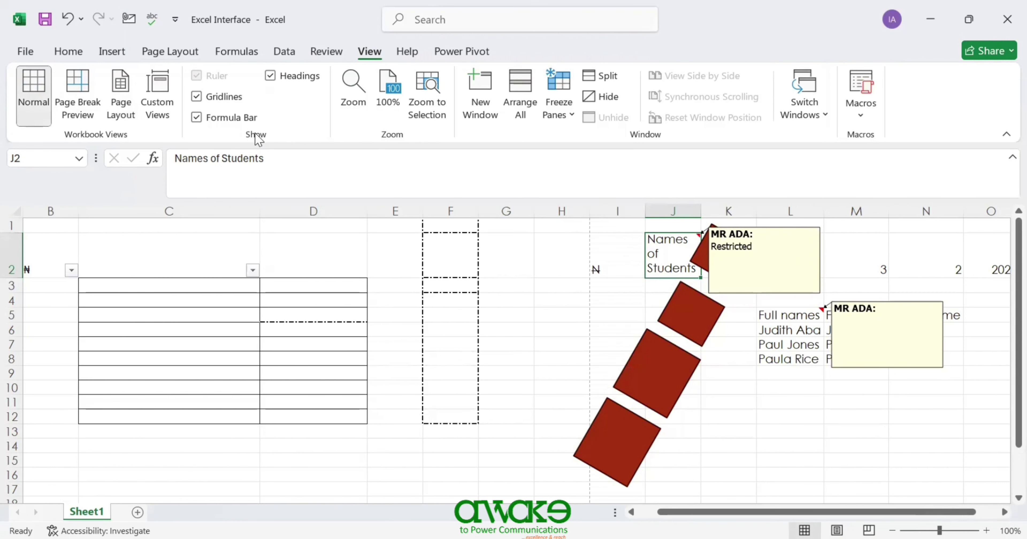
- Hide and then show the gridlines and formula bar from the View tab's display options
left_click(72, 52)
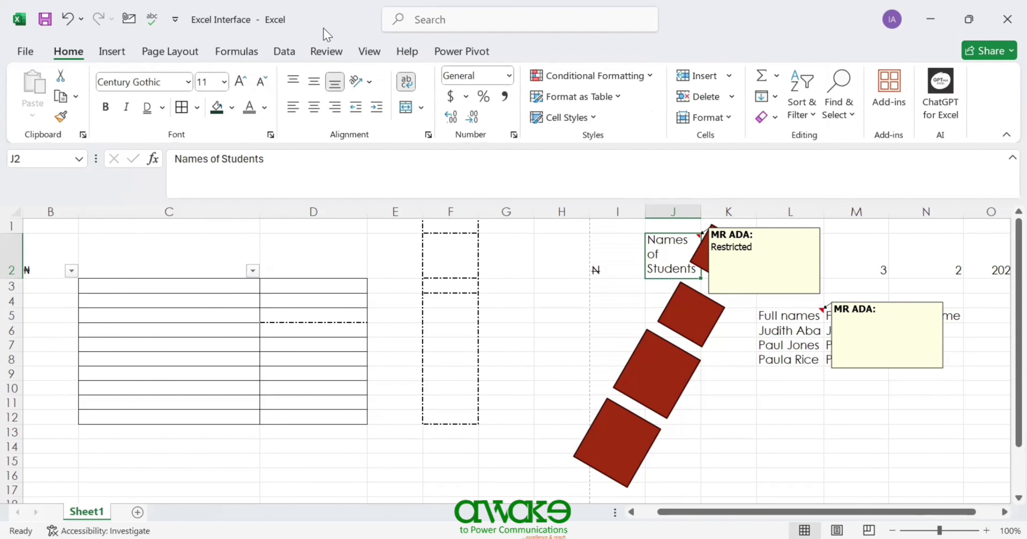
left_click(170, 52)
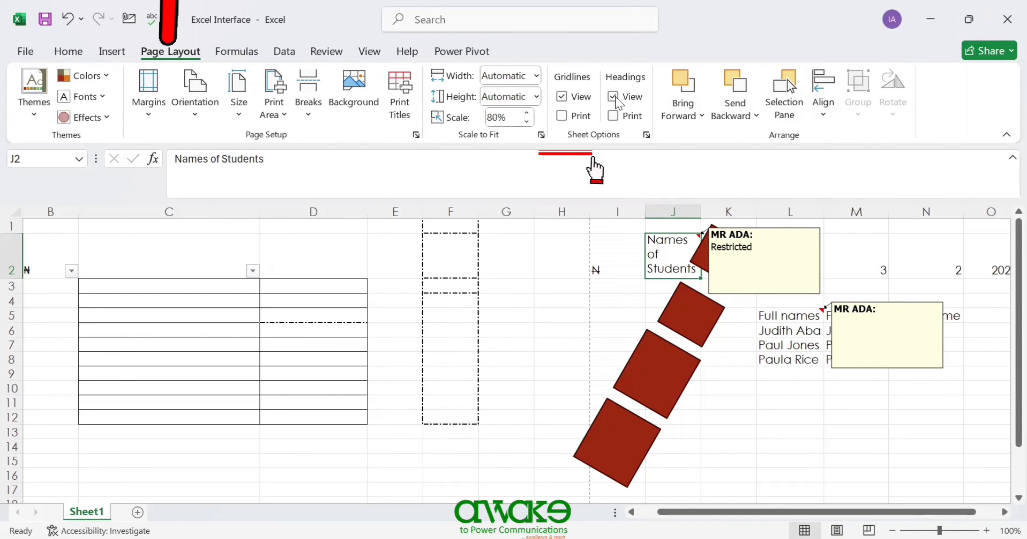
left_click(363, 51)
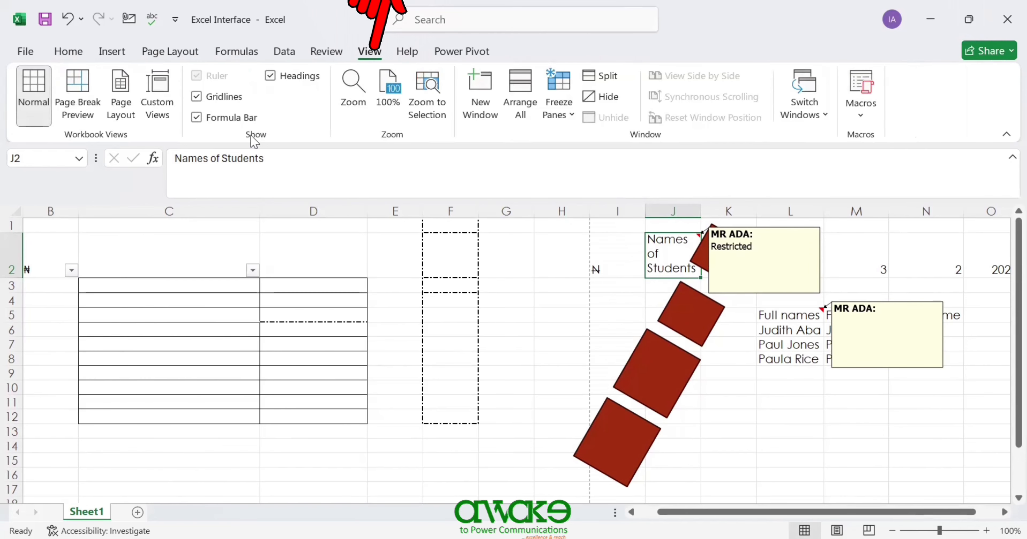
left_click(196, 97)
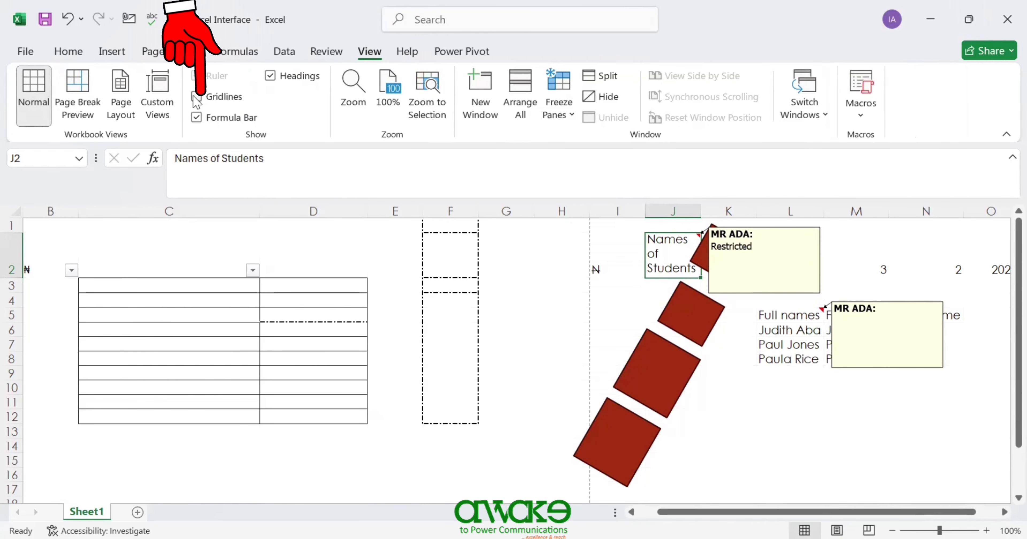
left_click(196, 118)
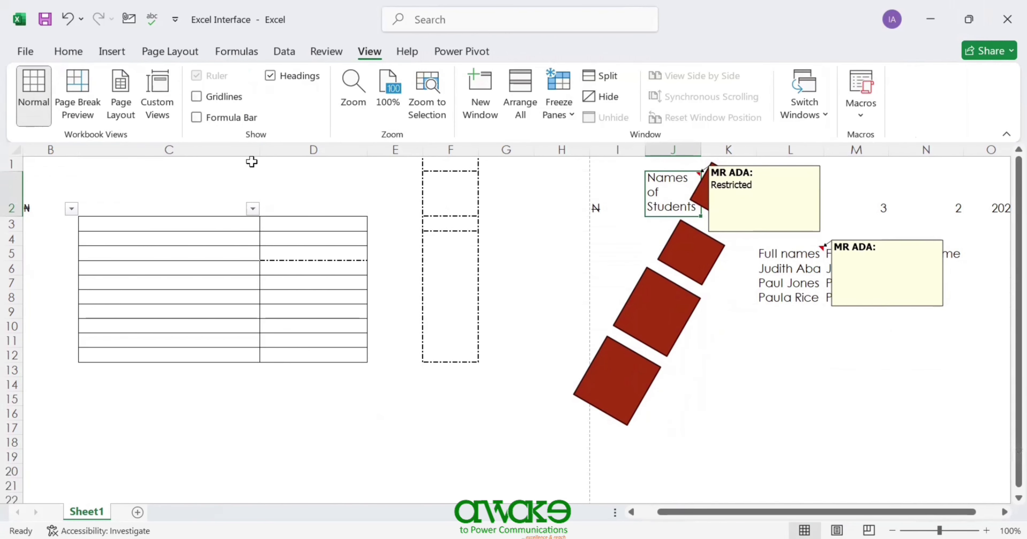
left_click(197, 117)
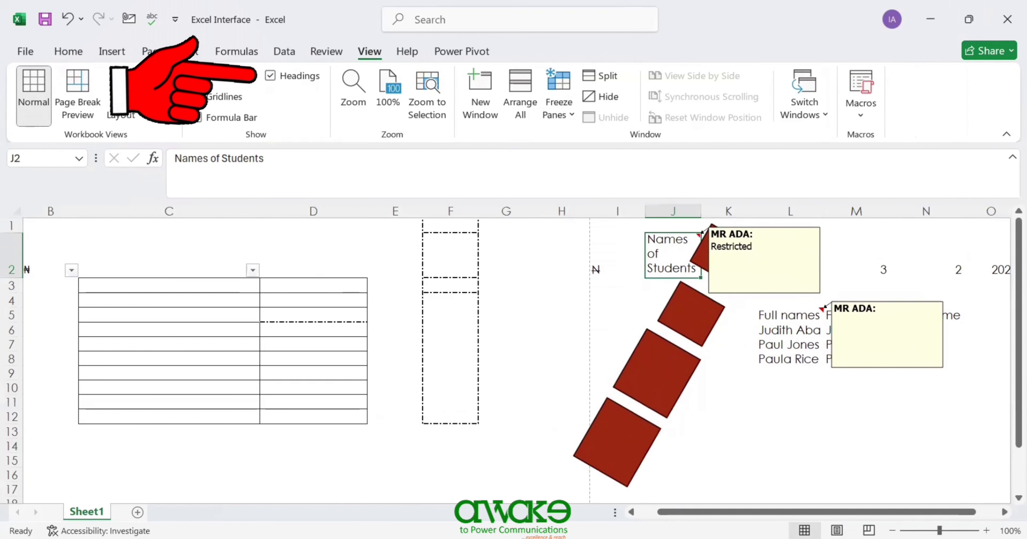
left_click(196, 96)
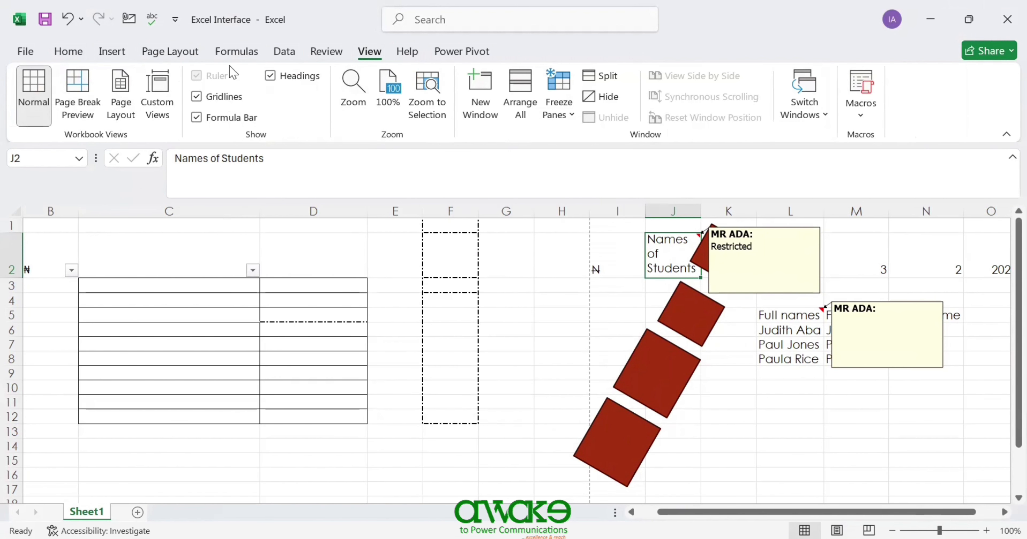
- Hide and restore the row and column headings, then re-toggle gridlines and formula bar so all display
left_click(272, 77)
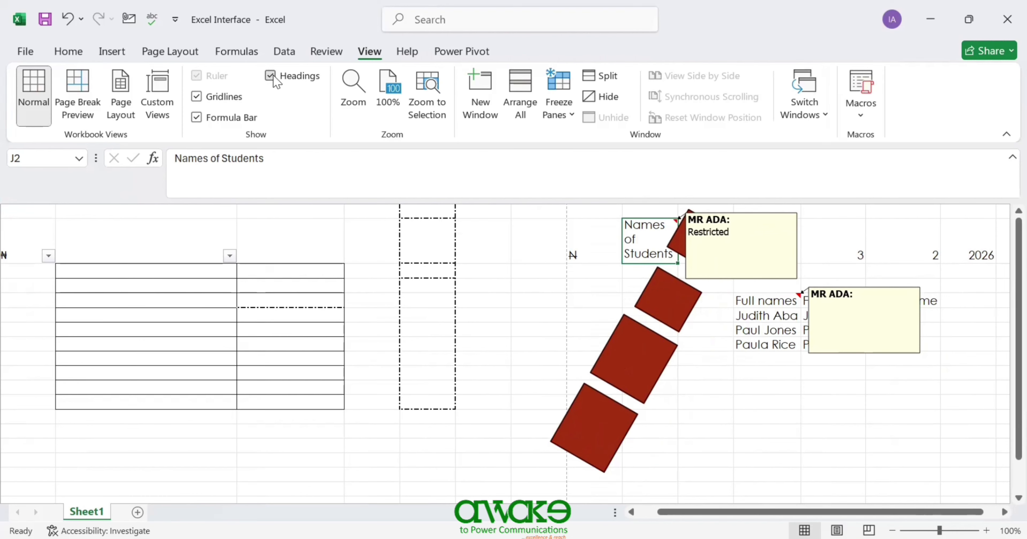
left_click(271, 76)
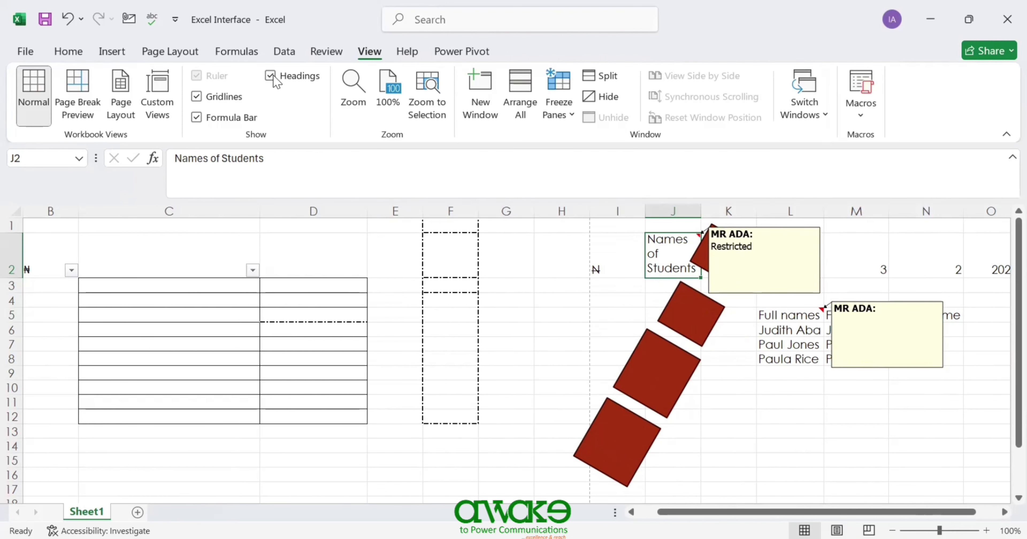
left_click(197, 97)
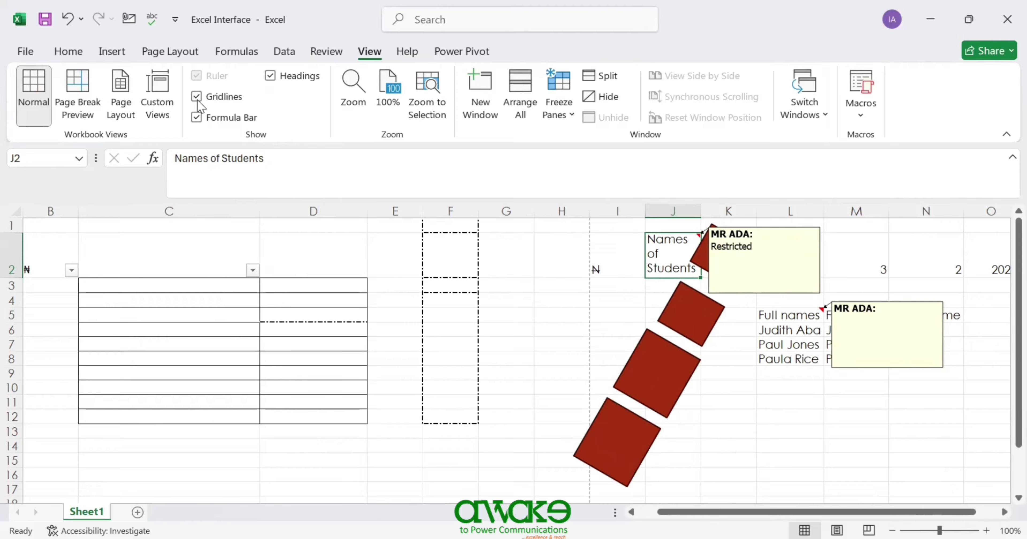
left_click(195, 118)
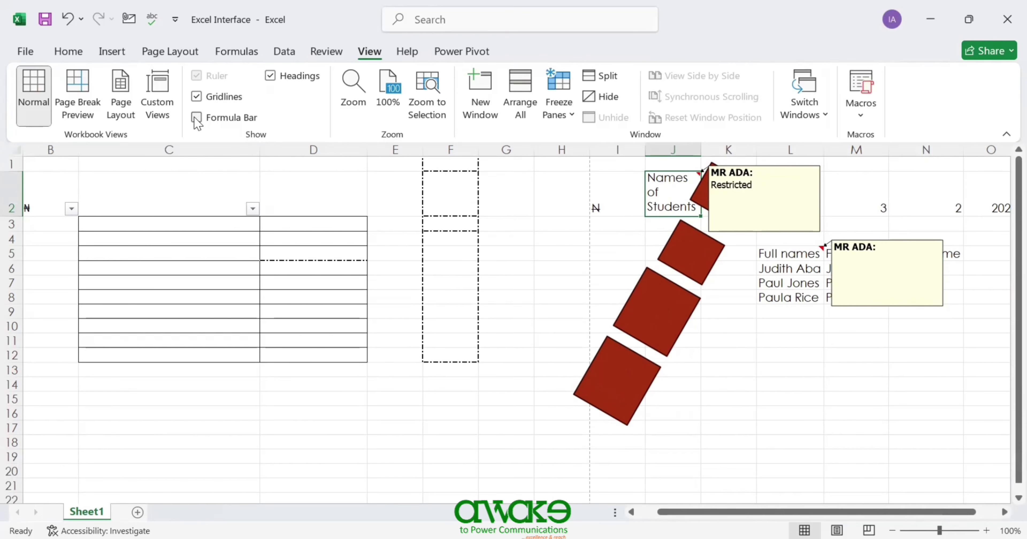
left_click(196, 118)
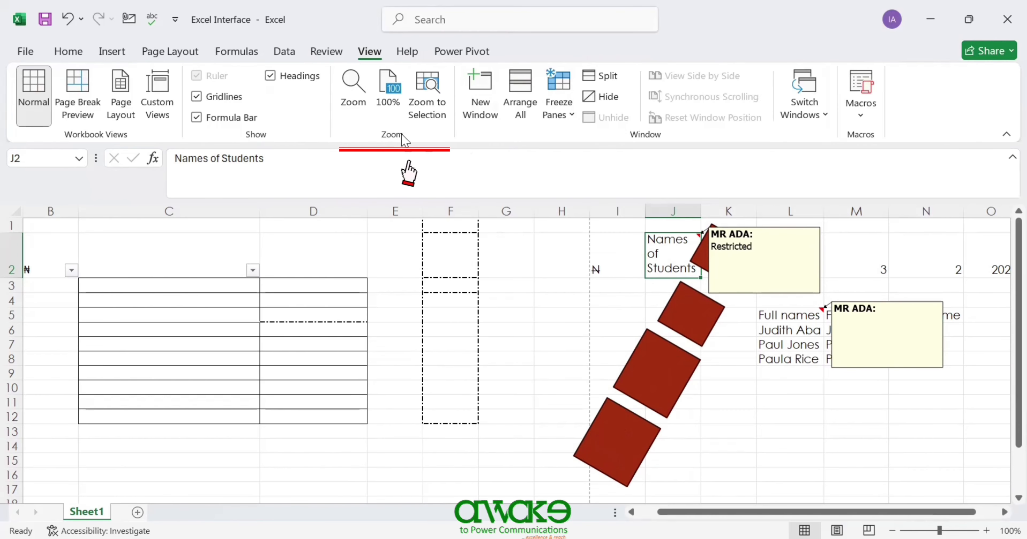
- Zoom the sheet to 200%, back to 100%, then step in and out with the status-bar zoom buttons
left_click(344, 81)
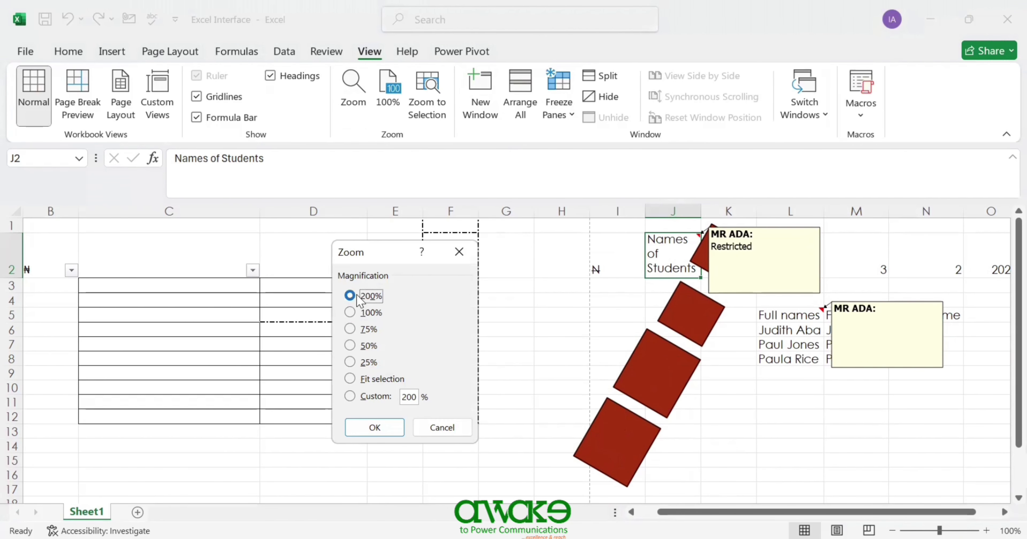
left_click(388, 434)
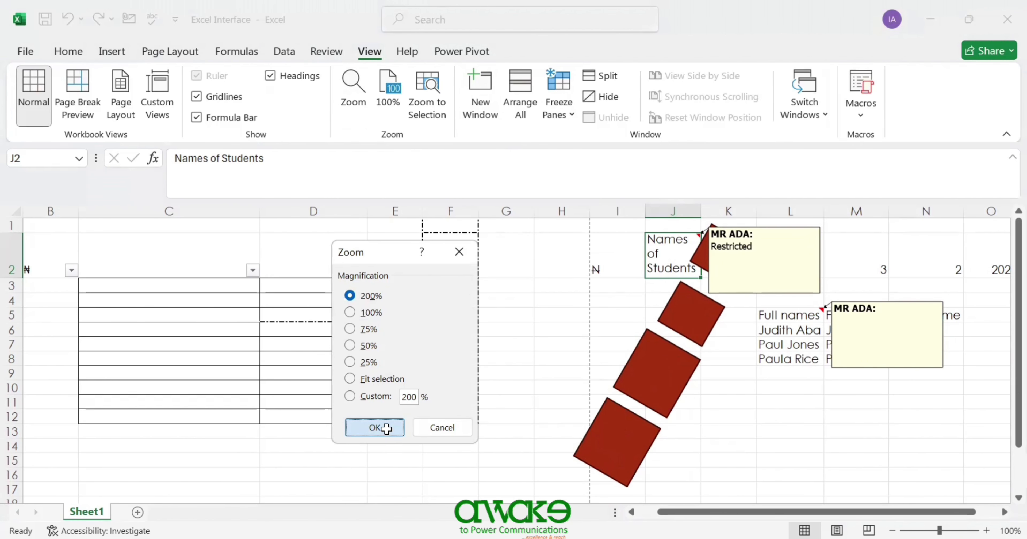
left_click(395, 96)
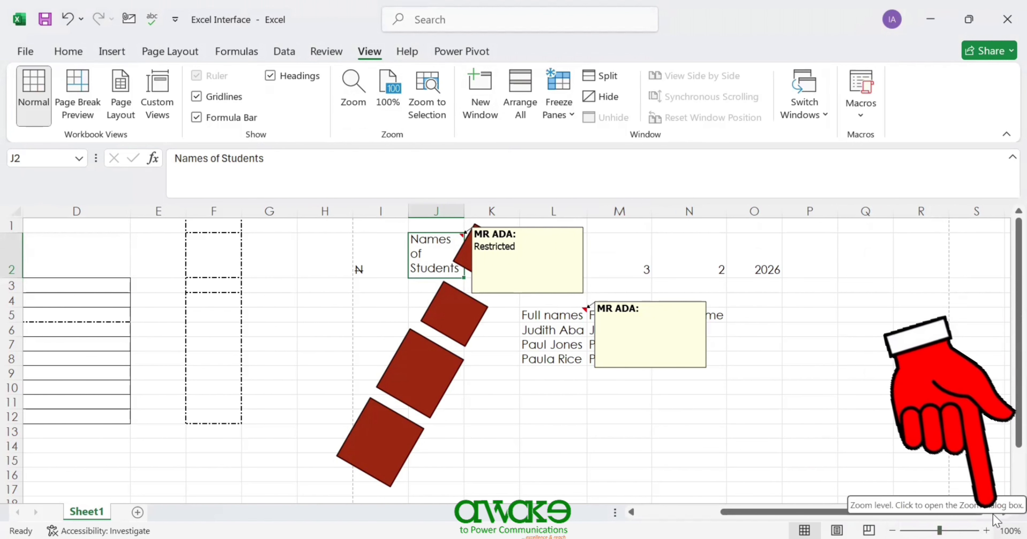
left_click(986, 529)
left_click(986, 529)
left_click(987, 529)
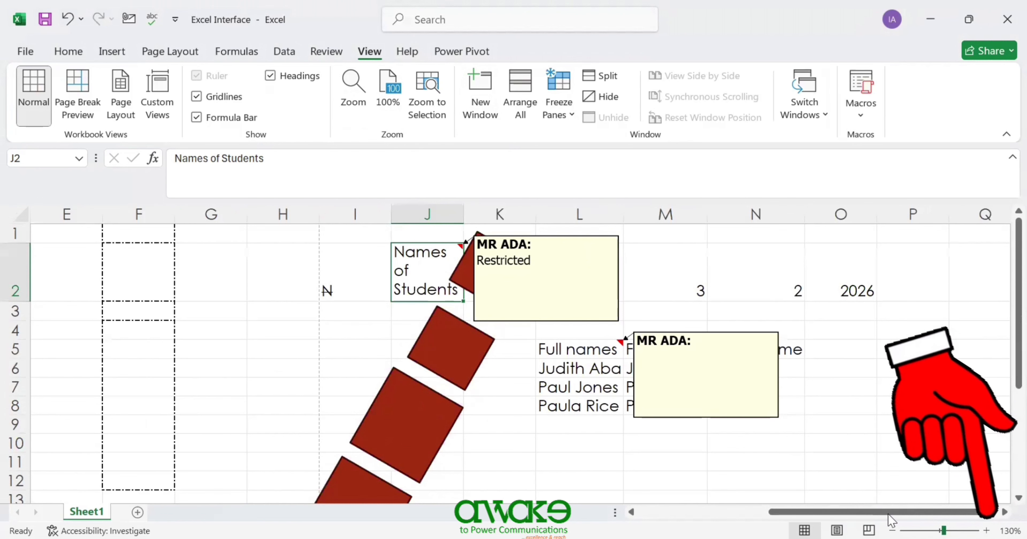
left_click(893, 529)
left_click(893, 530)
left_click(892, 529)
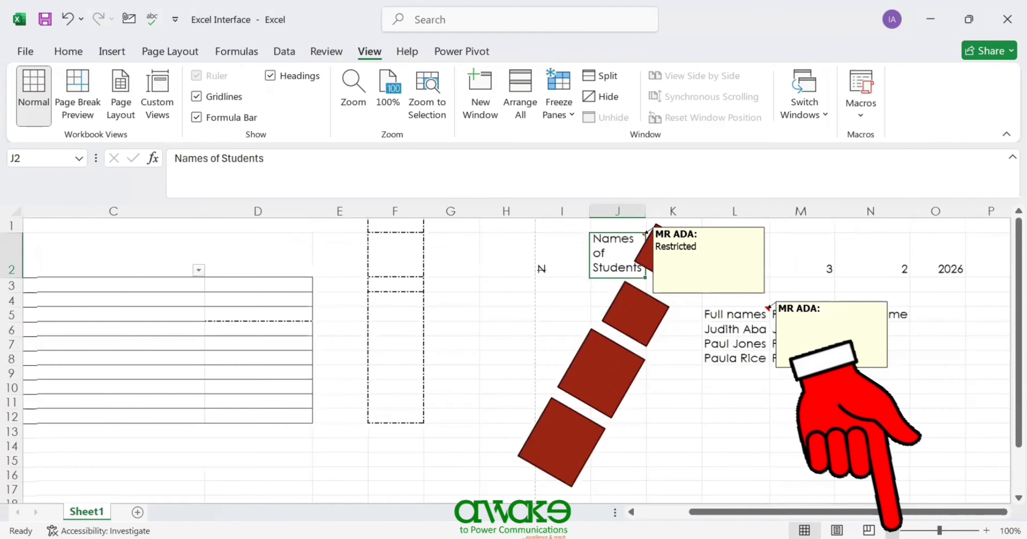
left_click(892, 529)
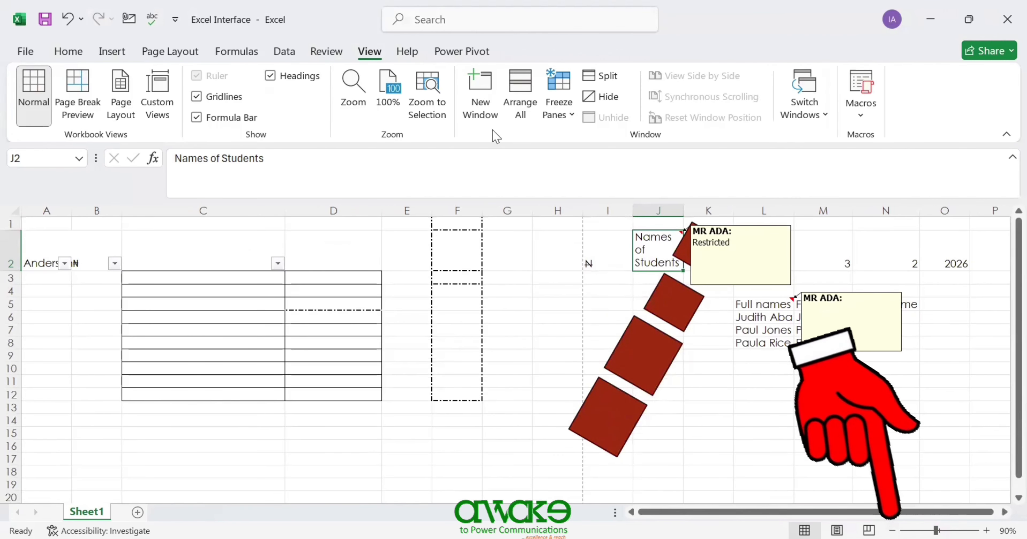
- Zoom to selection around cells J2 and O2, returning to 100% after each
left_click(427, 107)
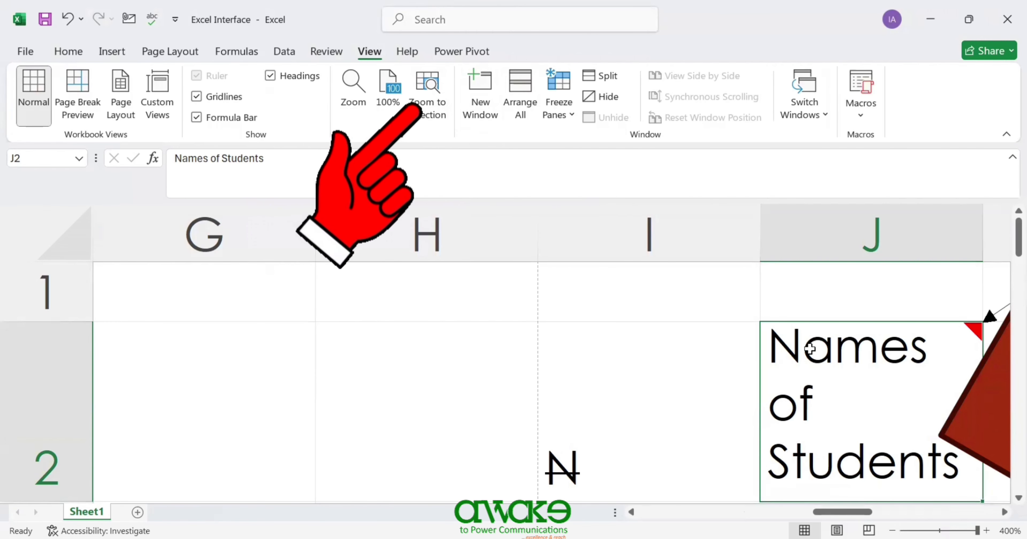
left_click(399, 91)
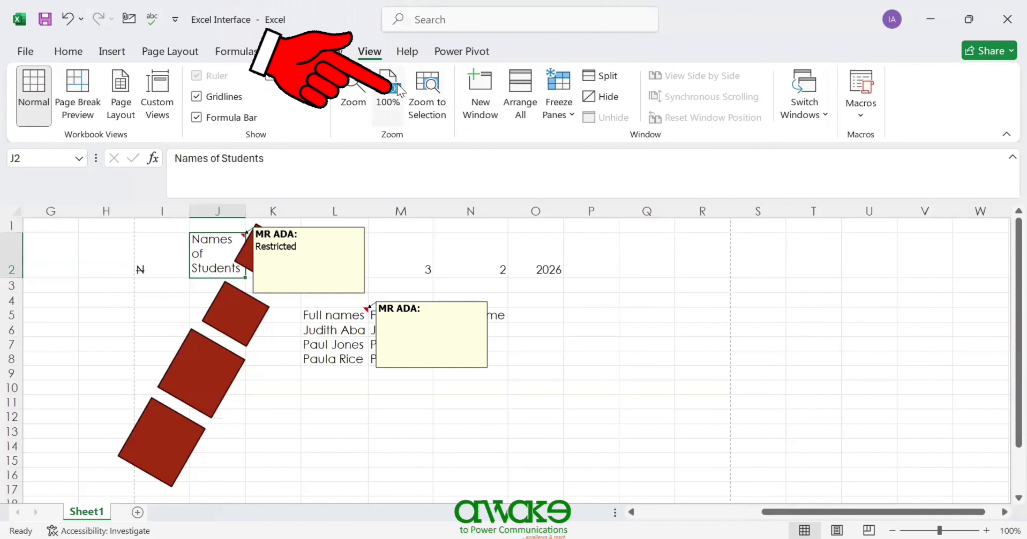
left_click(553, 267)
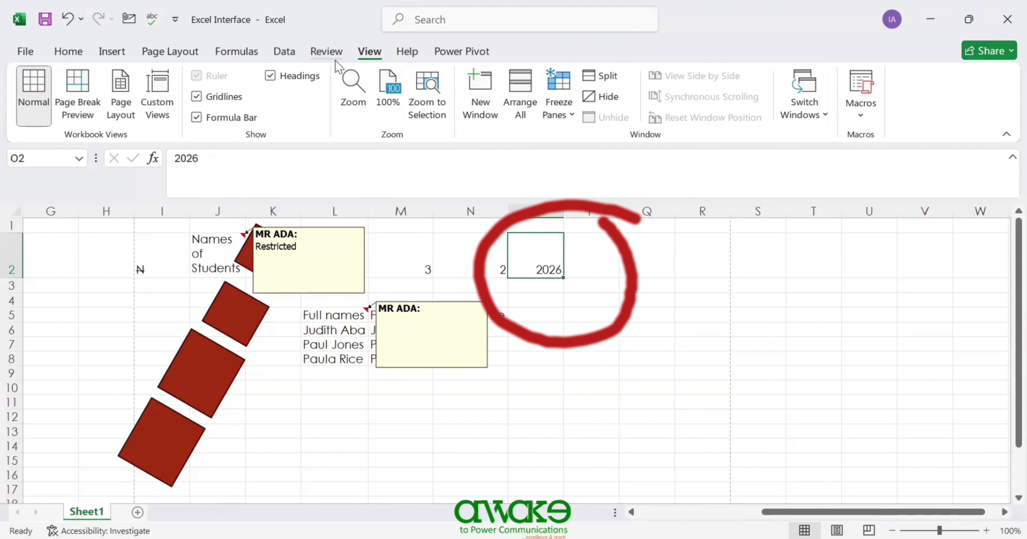
left_click(426, 94)
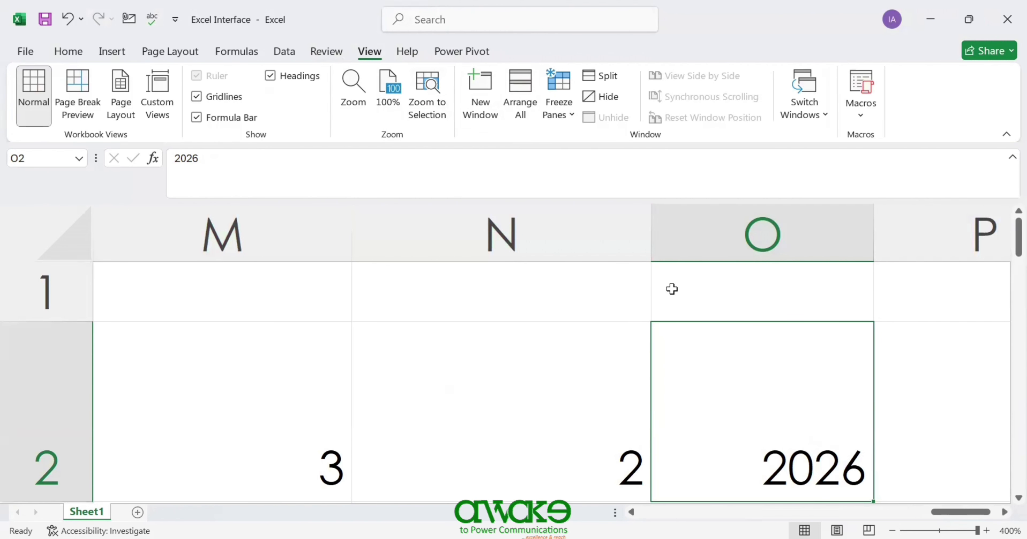
left_click(388, 96)
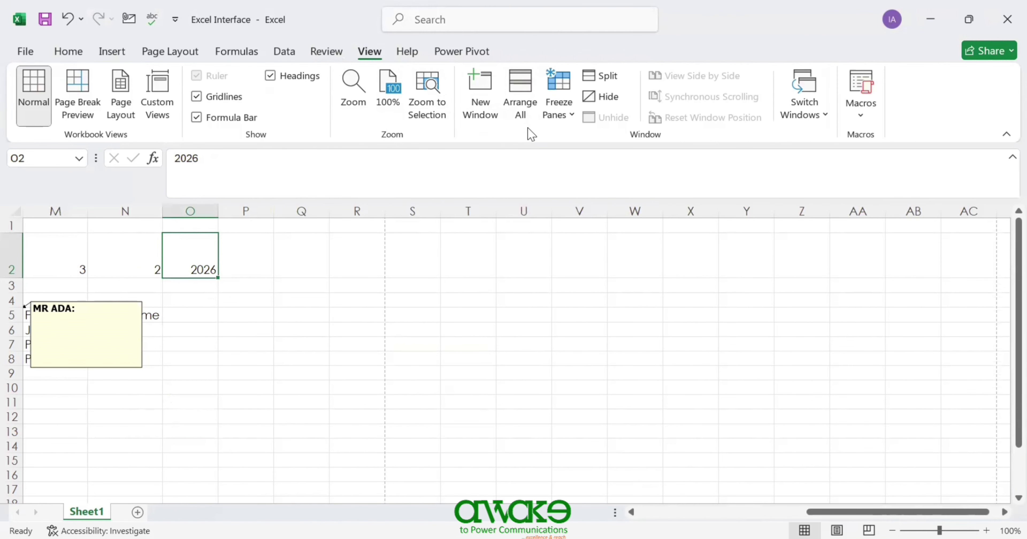
left_click_drag(857, 511, 852, 511)
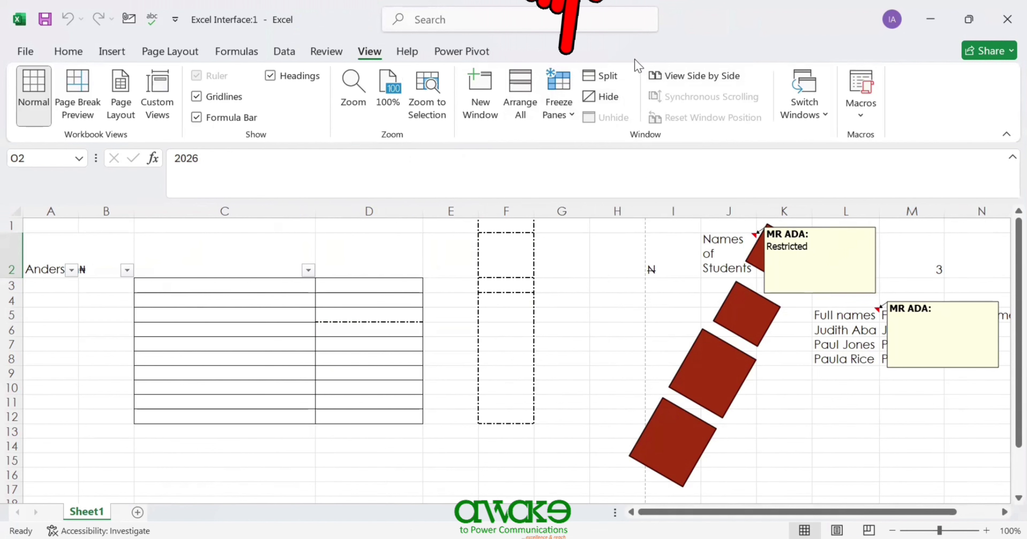
- Freeze the top row and scroll to confirm row 1 stays in place
left_click(568, 116)
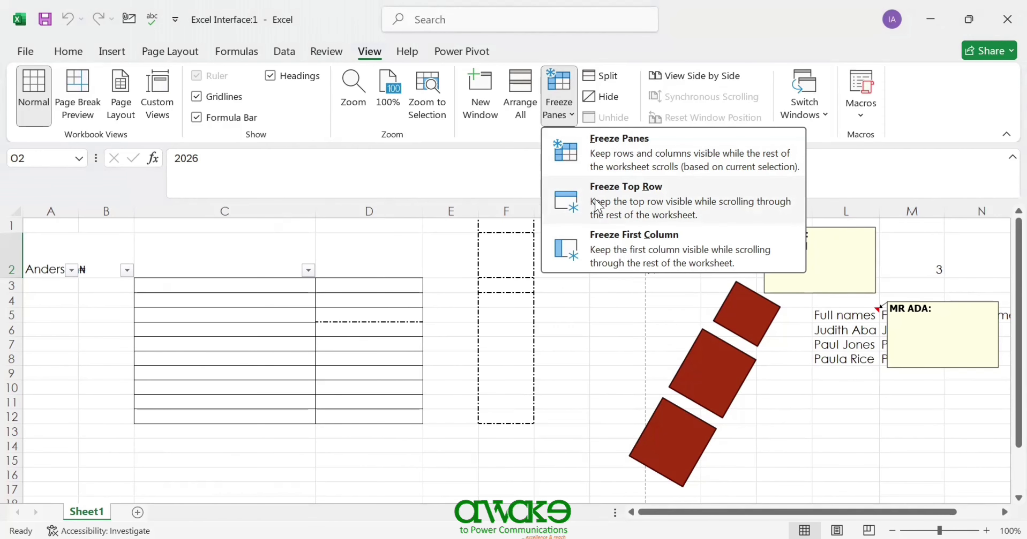
left_click(599, 206)
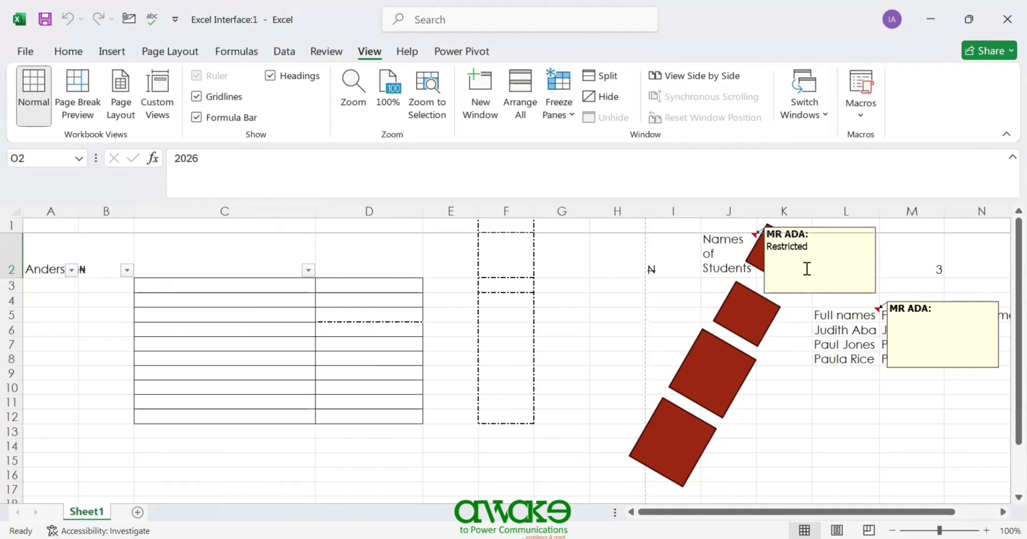
left_click_drag(1018, 279, 979, 172)
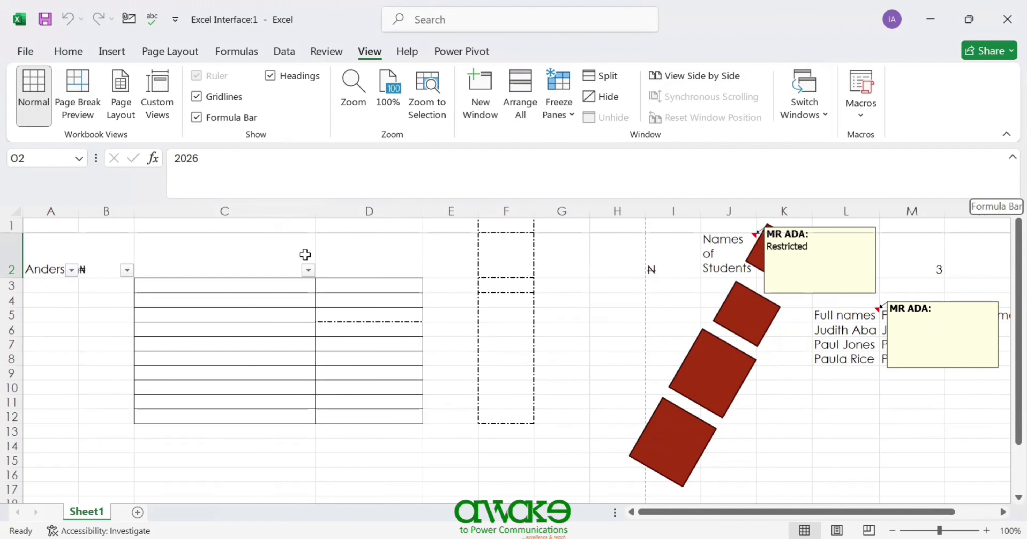
- Insert two blank rows above row 1 so the data starts at row 4
left_click(11, 226)
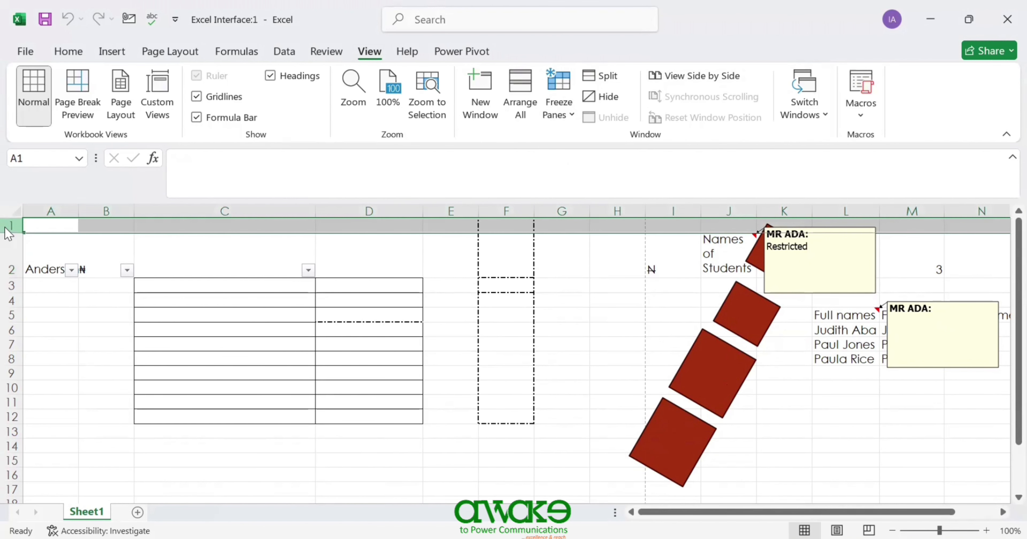
right_click(11, 227)
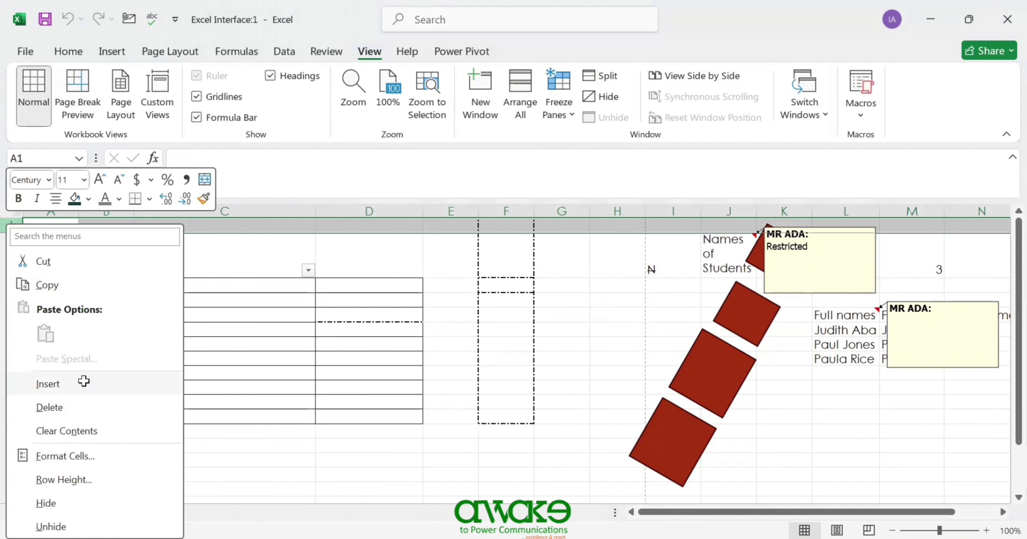
left_click(88, 385)
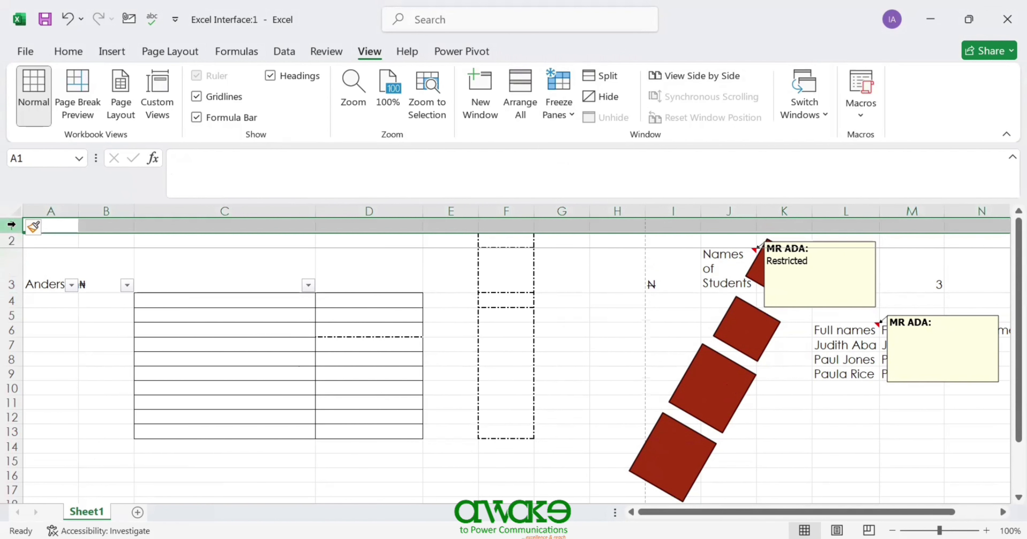
right_click(11, 226)
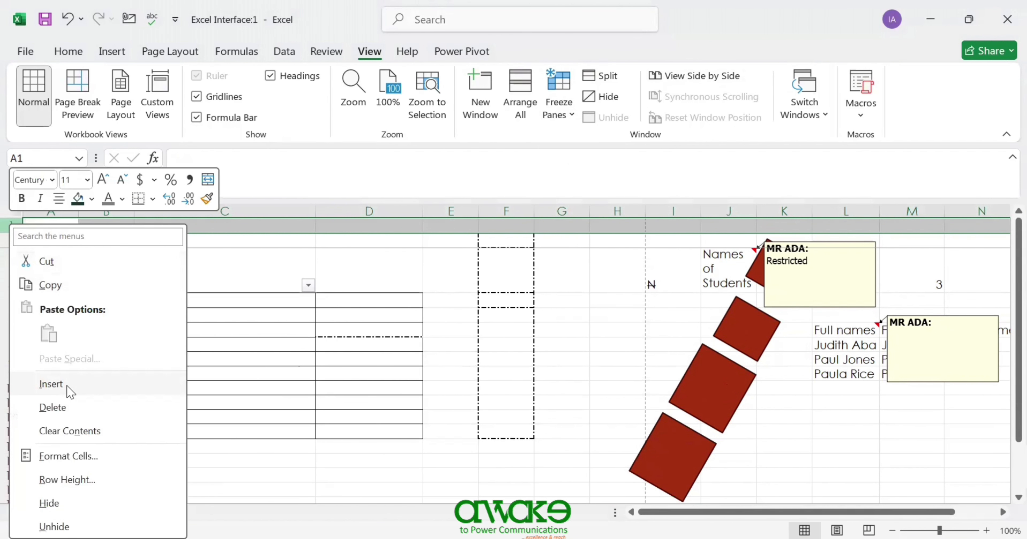
left_click(68, 385)
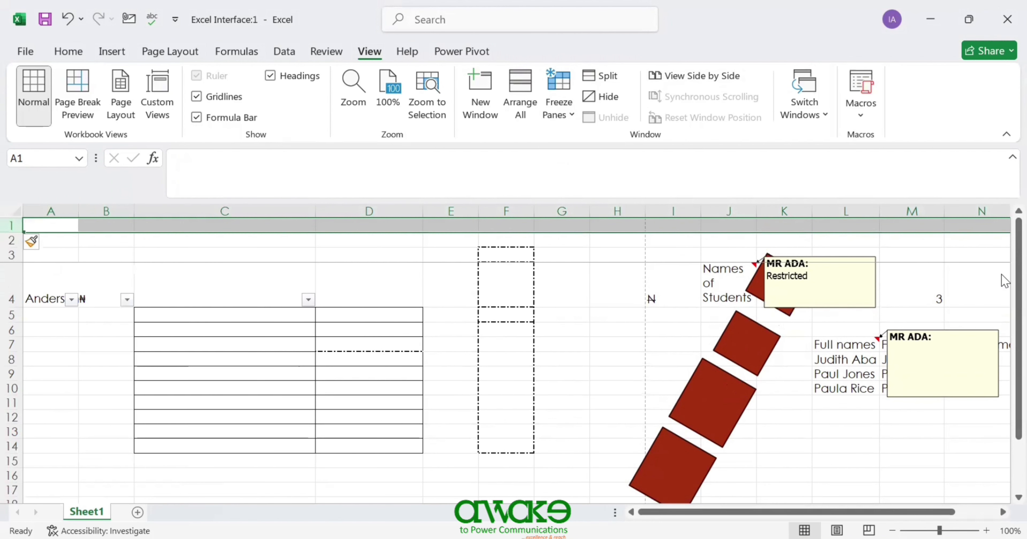
left_click_drag(1003, 281, 1005, 219)
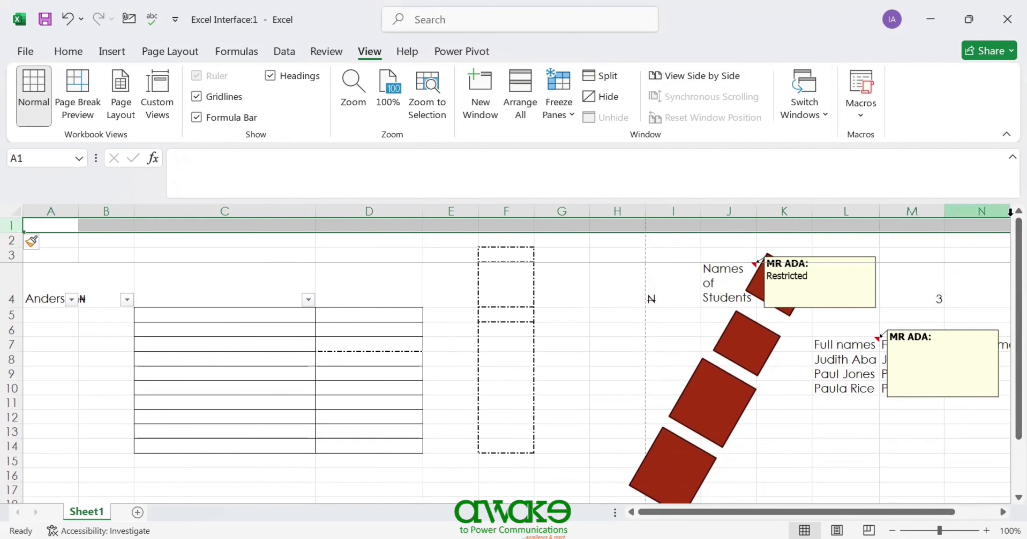
- Unfreeze the panes and freeze the first column instead
left_click(568, 115)
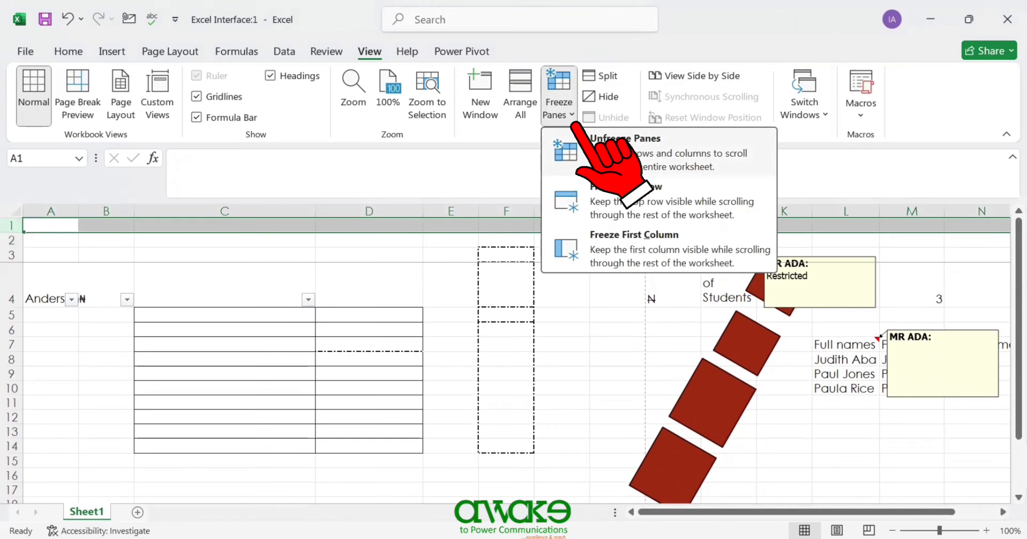
left_click(606, 152)
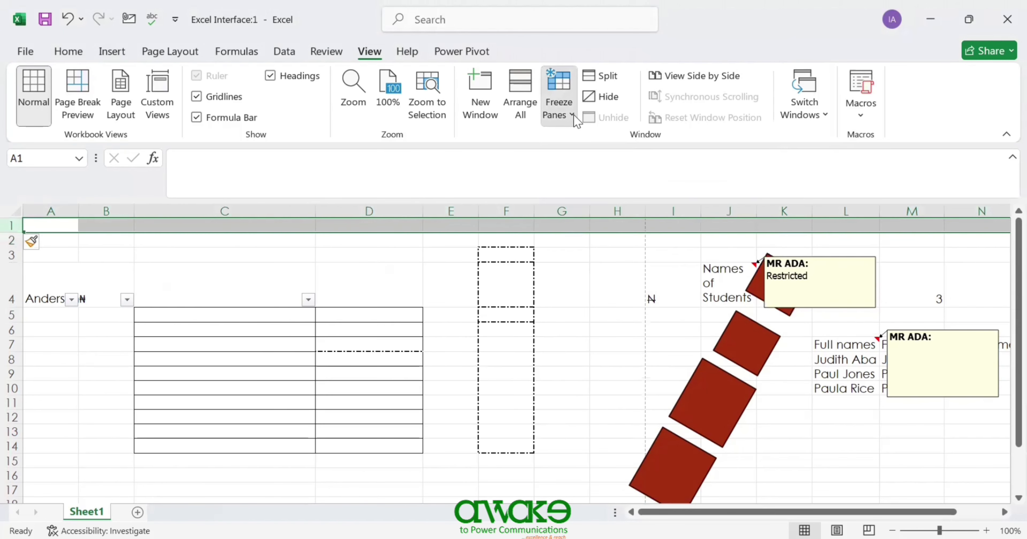
left_click(575, 120)
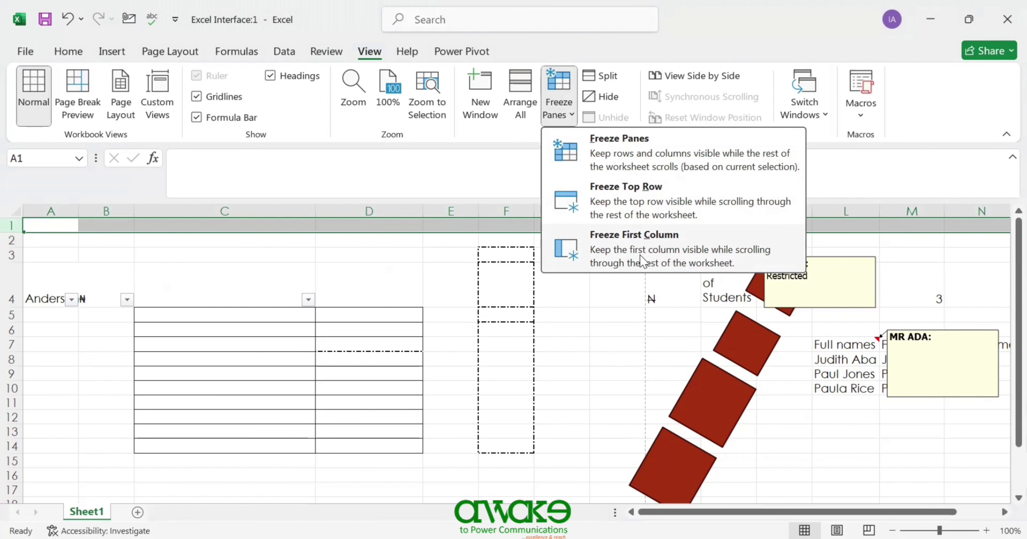
left_click(641, 261)
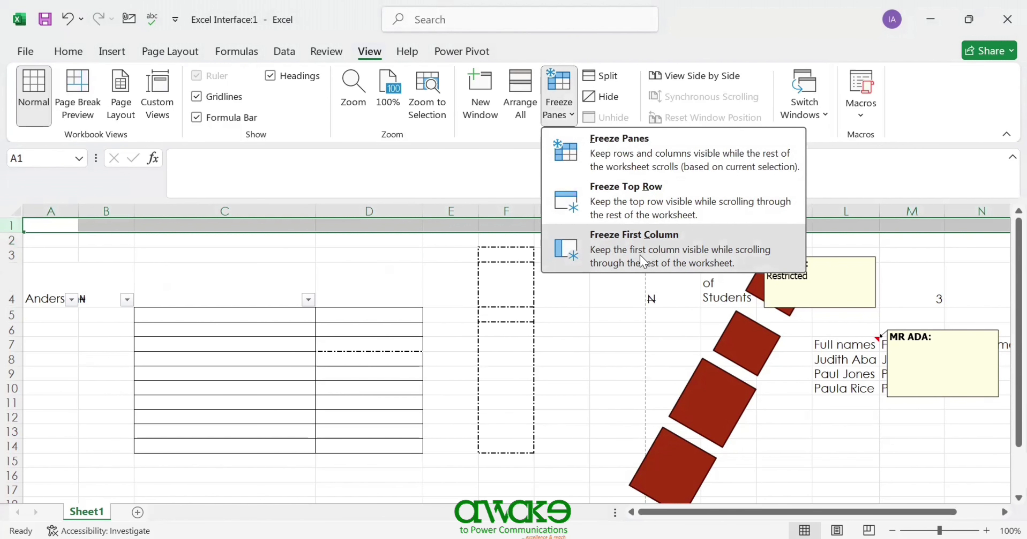
left_click_drag(885, 511, 933, 493)
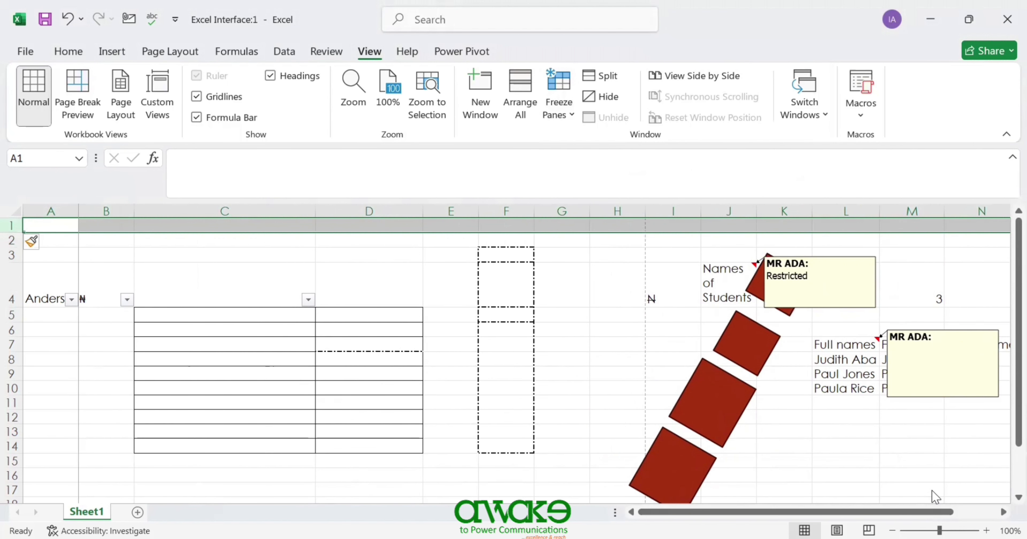
- Insert a blank column before column A, shifting Names of Students to K4
left_click(43, 205)
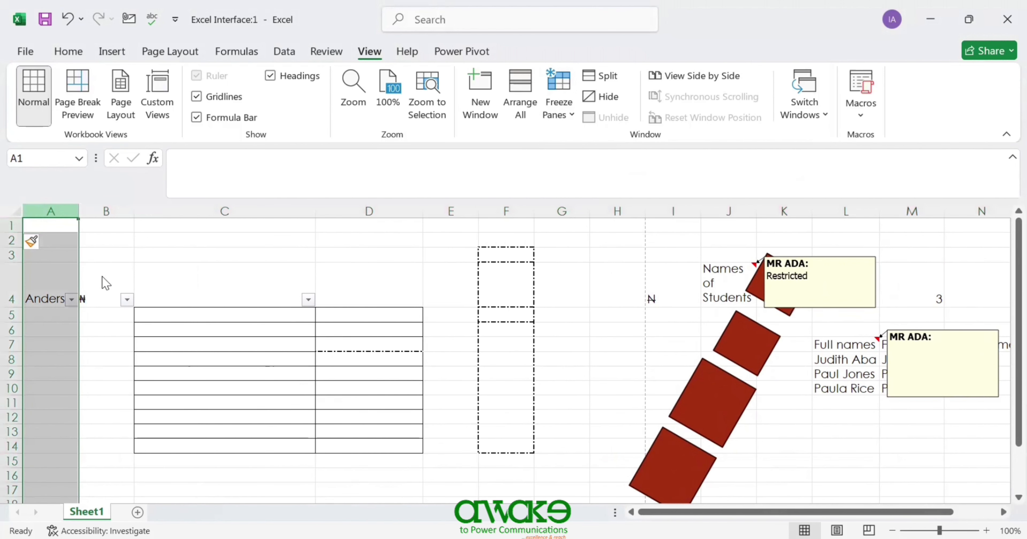
right_click(43, 207)
left_click(102, 374)
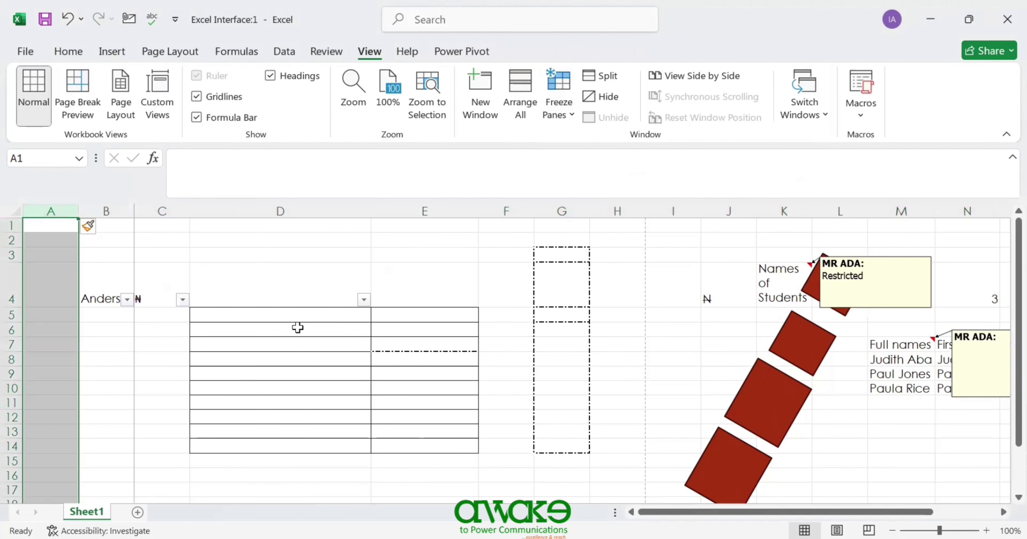
left_click_drag(847, 508, 604, 518)
- Type the heading 'Names' into cell C1 and commit the entry
left_click(159, 226)
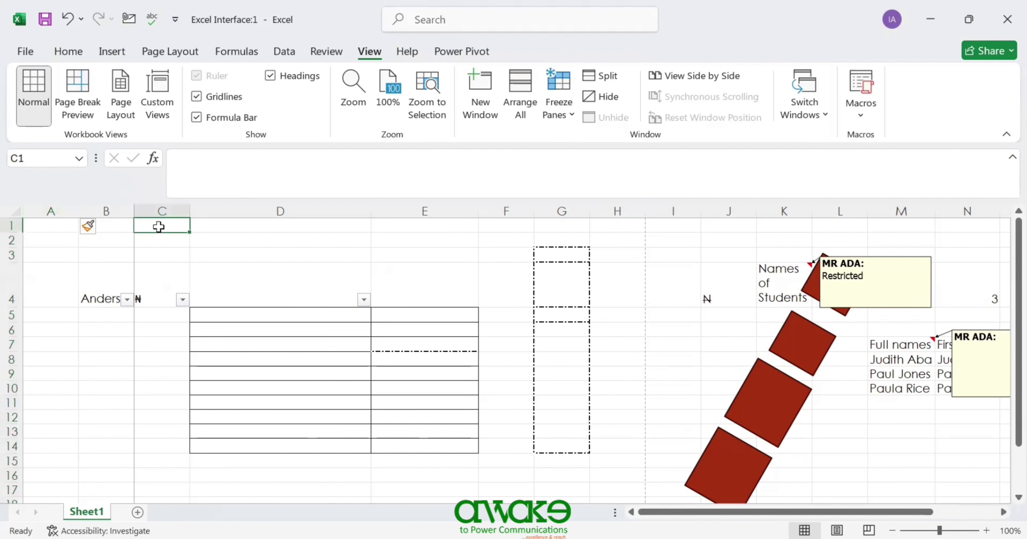
type("Names")
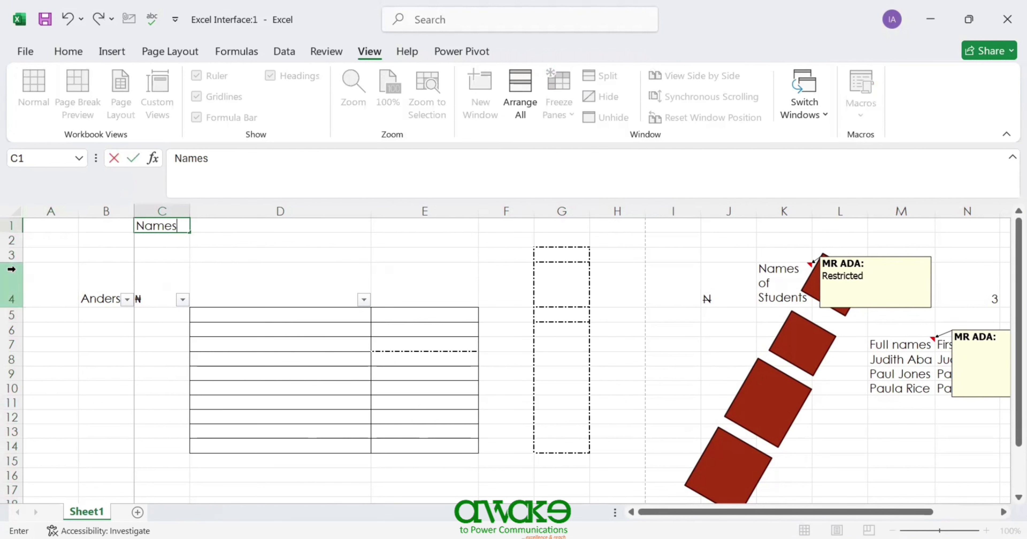
left_click(265, 245)
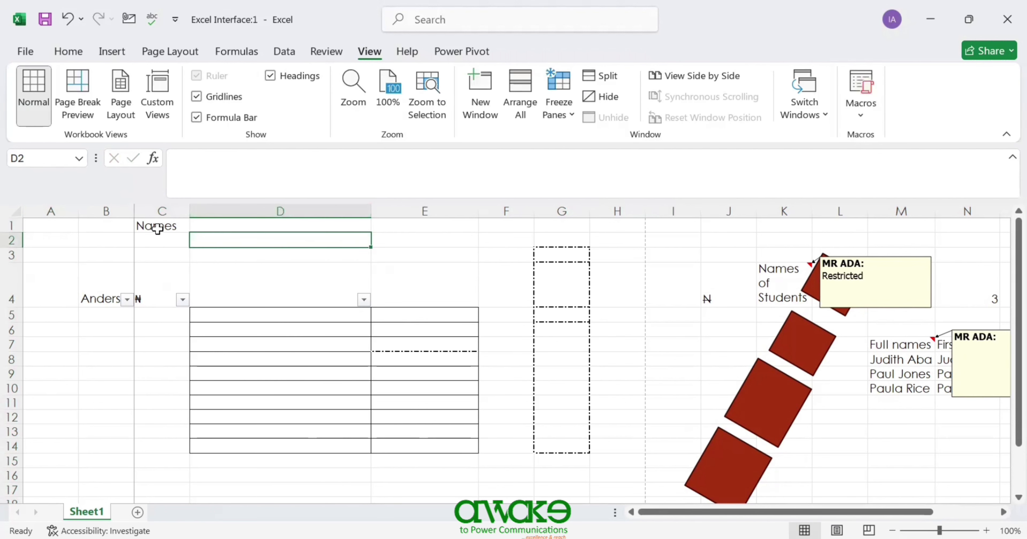
left_click_drag(1002, 342, 992, 230)
- Freeze row 1 so the Names heading stays visible while scrolling
left_click(11, 226)
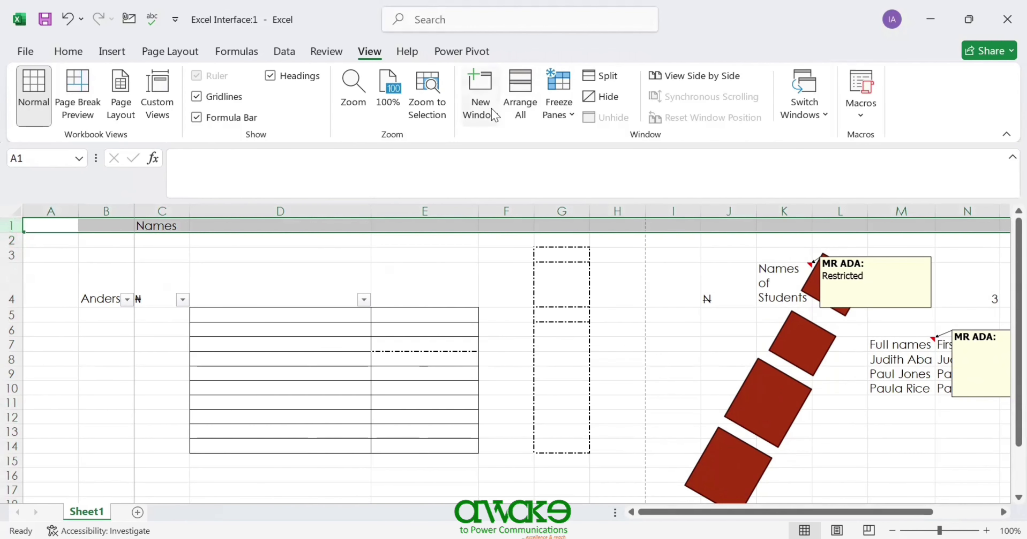
left_click(559, 118)
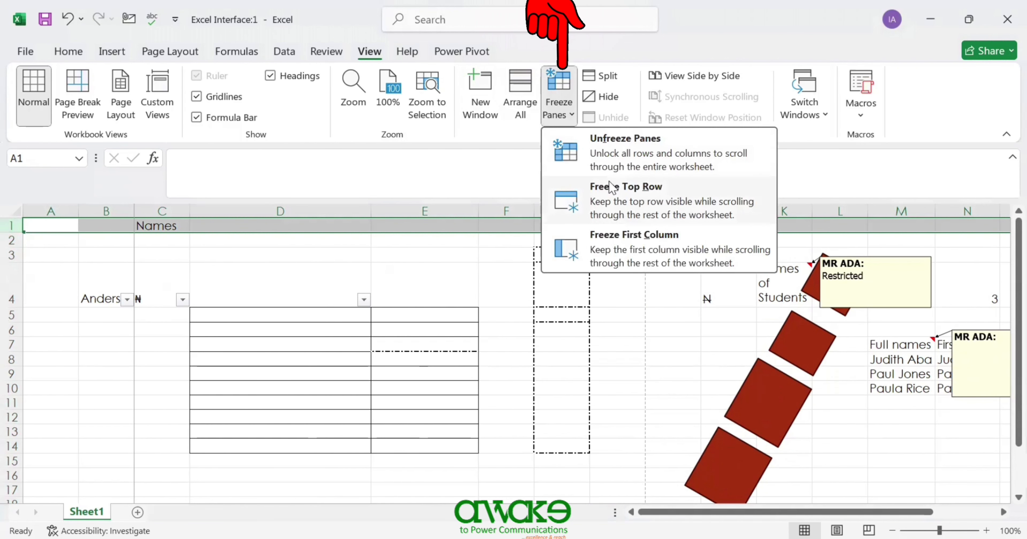
left_click(614, 201)
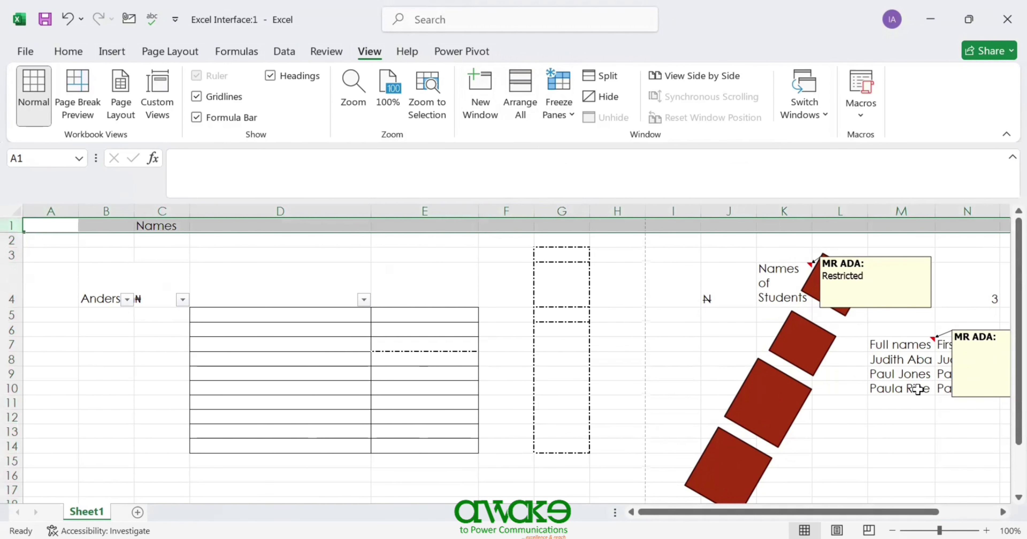
left_click_drag(1001, 316, 1003, 267)
left_click(31, 159)
left_click(181, 259)
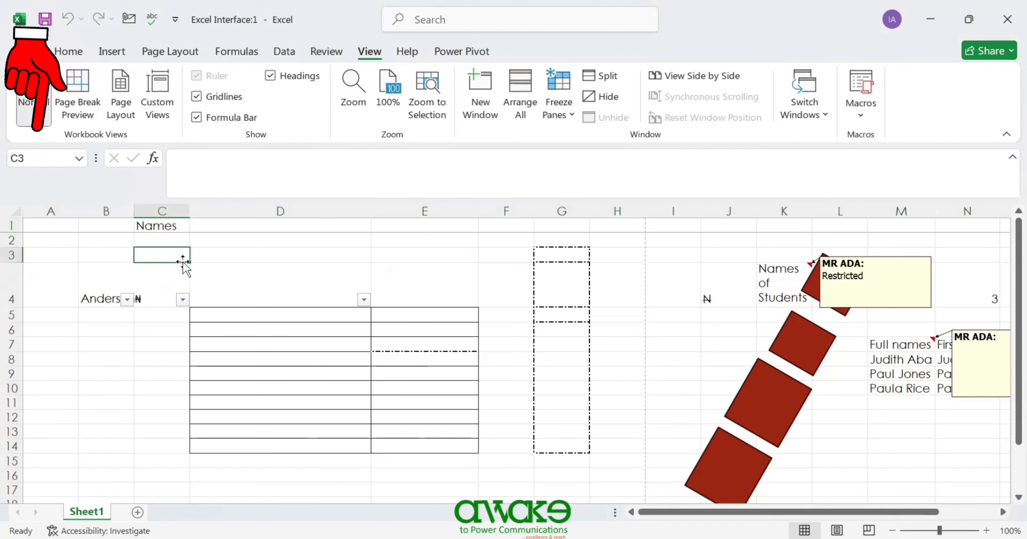
left_click(66, 162)
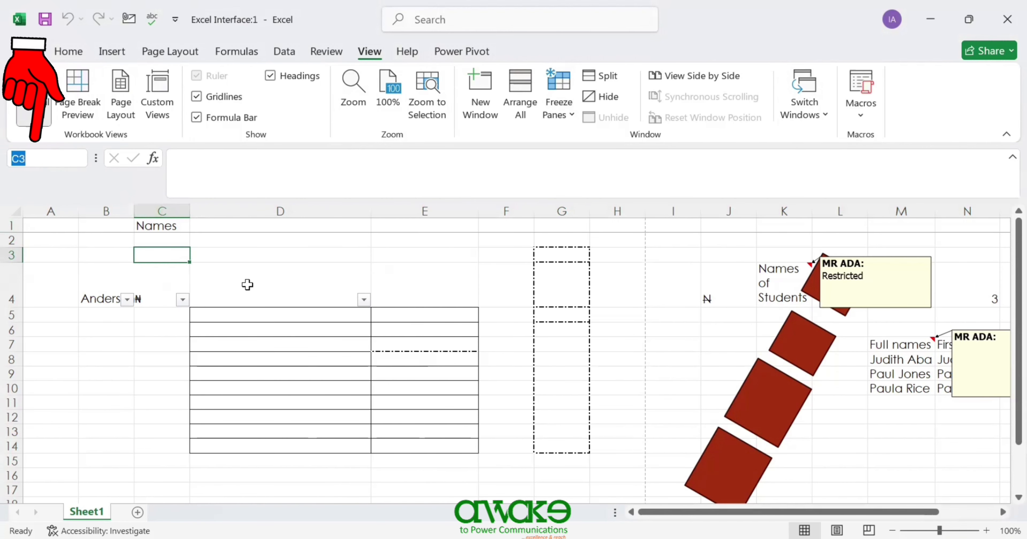
left_click(280, 238)
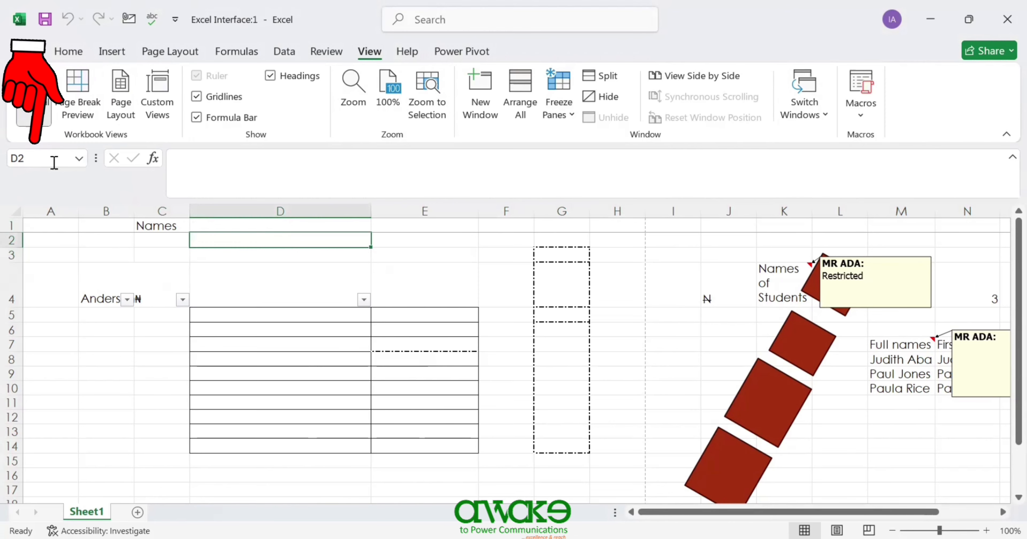
left_click(323, 253)
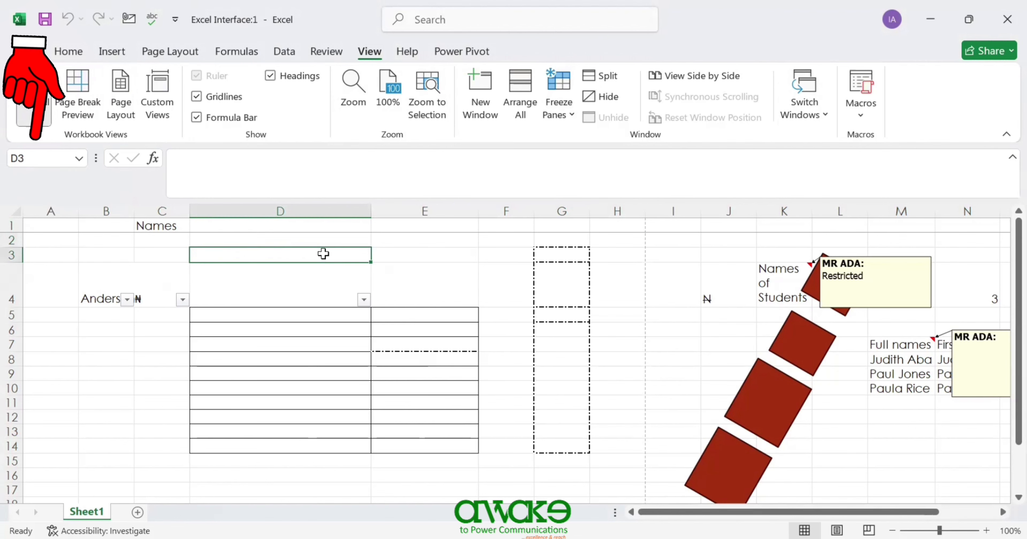
left_click(392, 259)
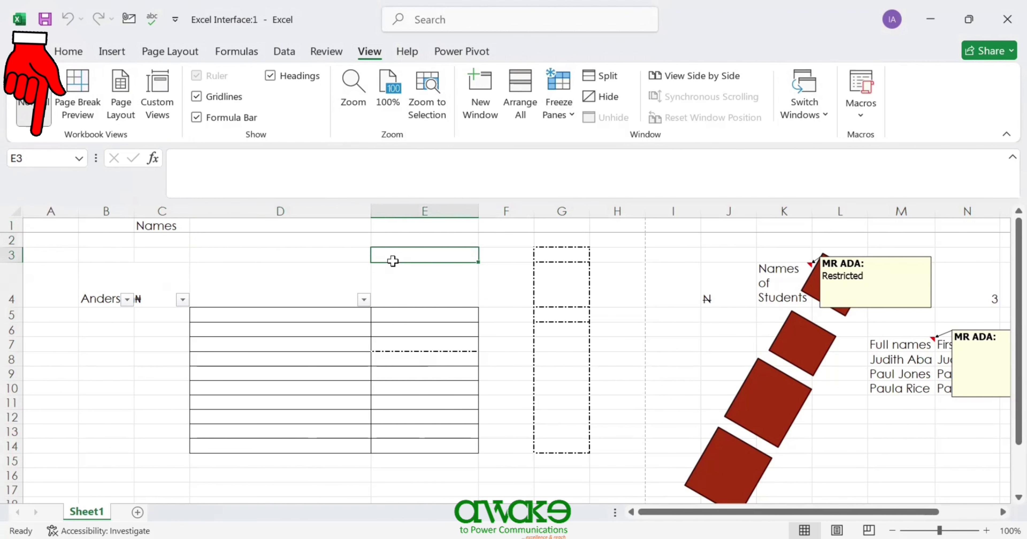
left_click(303, 267)
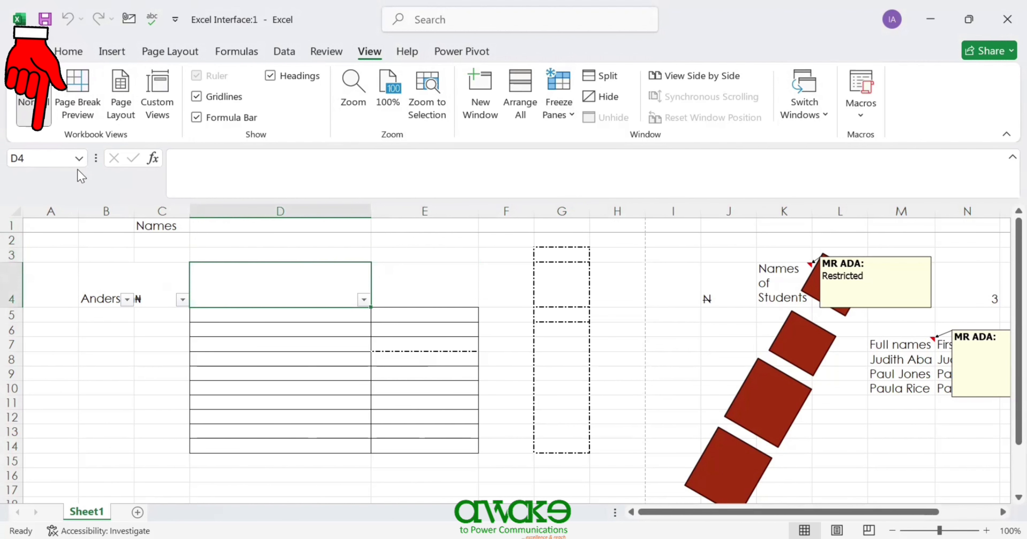
left_click(90, 235)
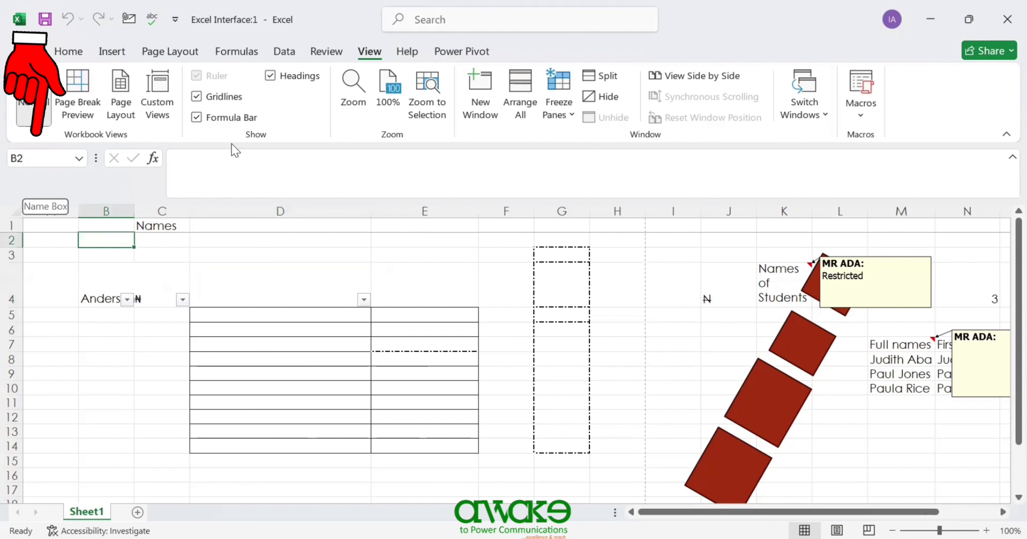
left_click(218, 171)
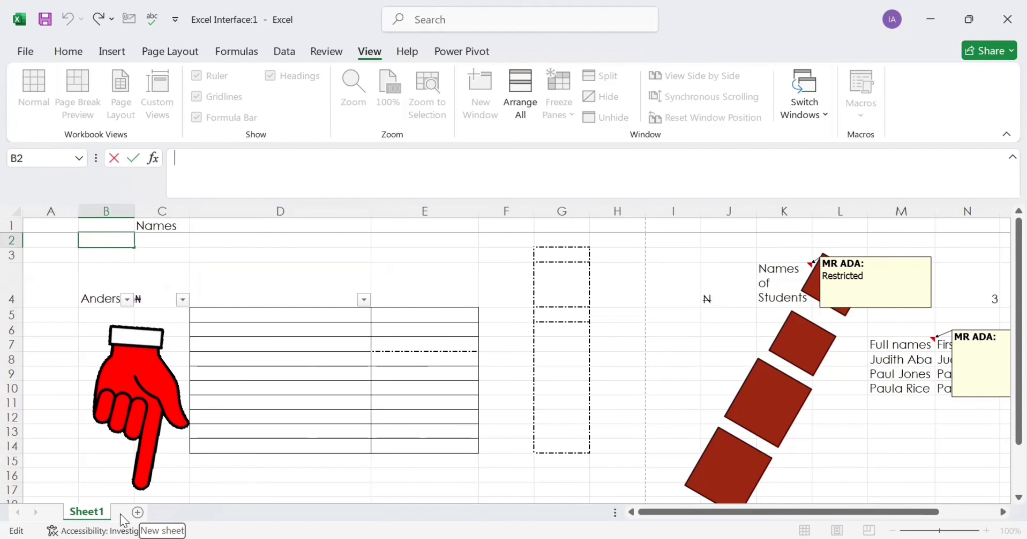
- Insert a new blank worksheet with Shift+F11 and rename the Sheet1 tab to 'Data'
left_click(122, 459)
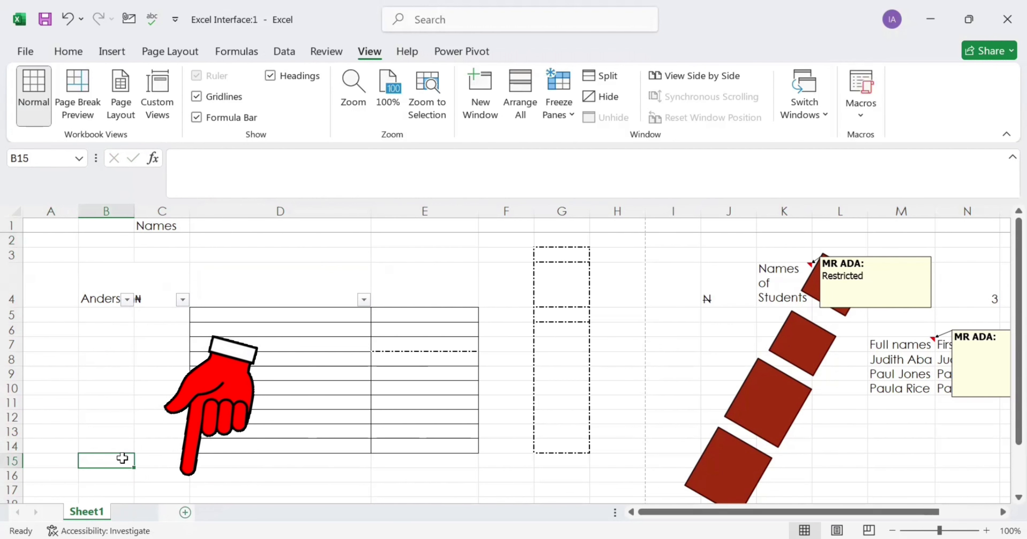
key("shift+F11")
key("shift+F11")
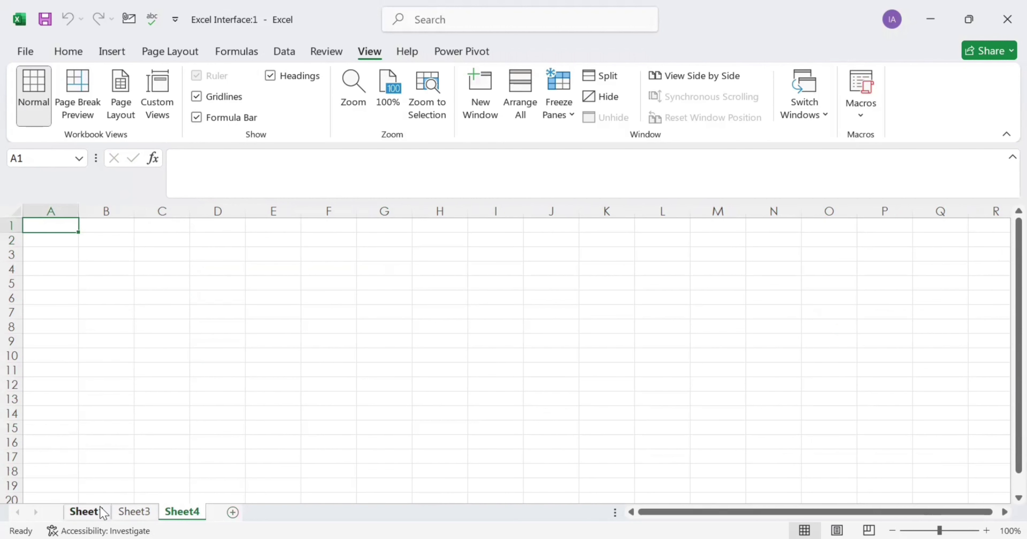
double_click(87, 511)
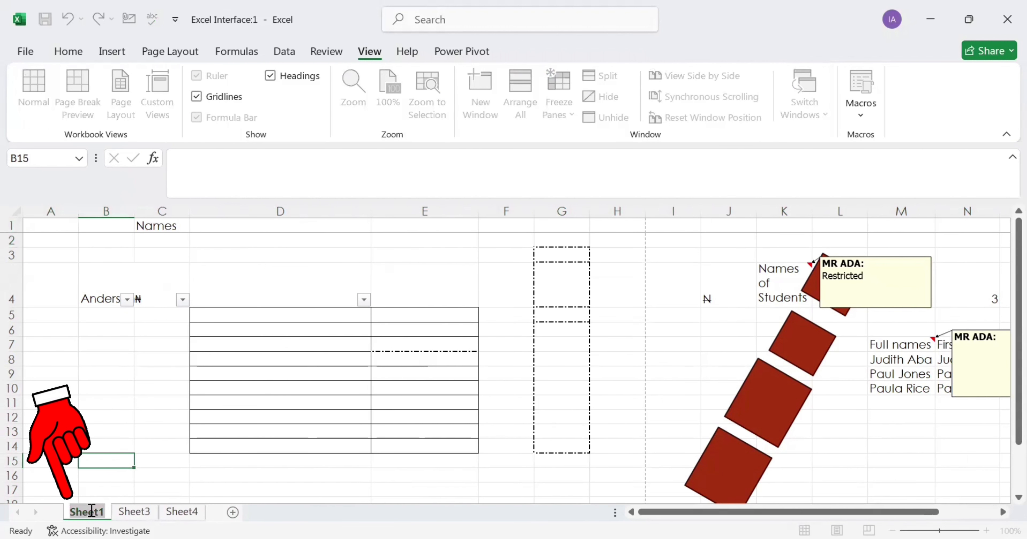
type("Data")
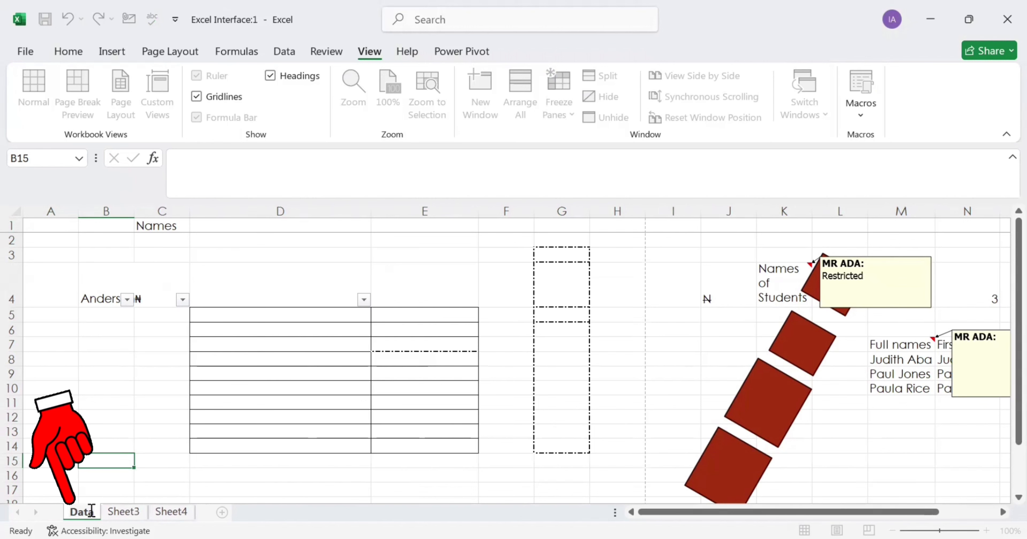
key("Return")
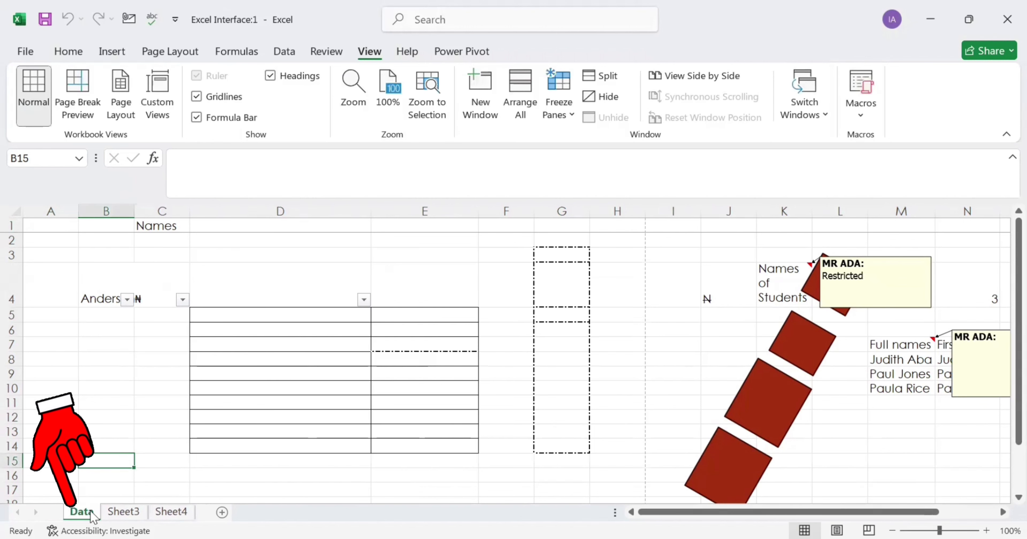
- Rename the Sheet3 tab to 'Upload'
left_click(125, 512)
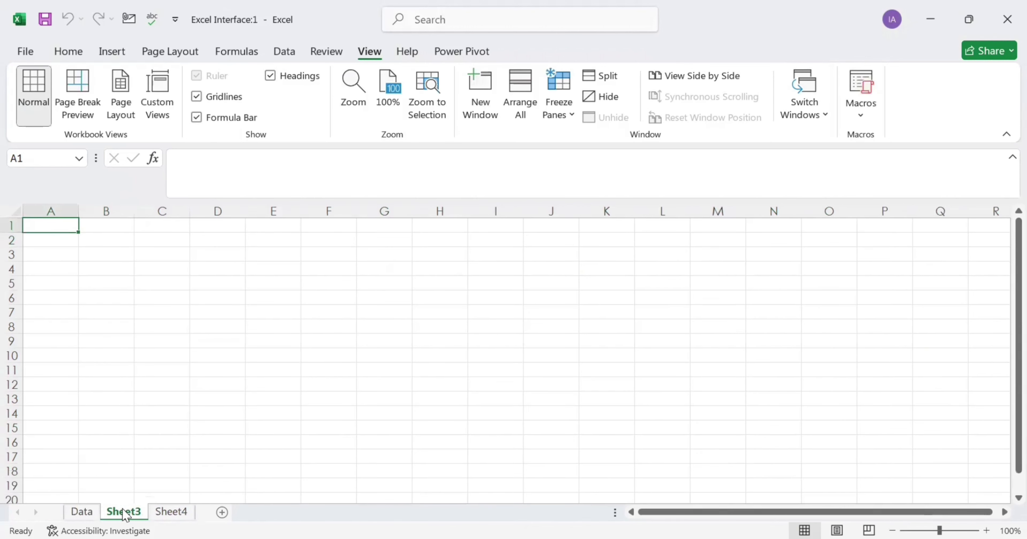
right_click(125, 512)
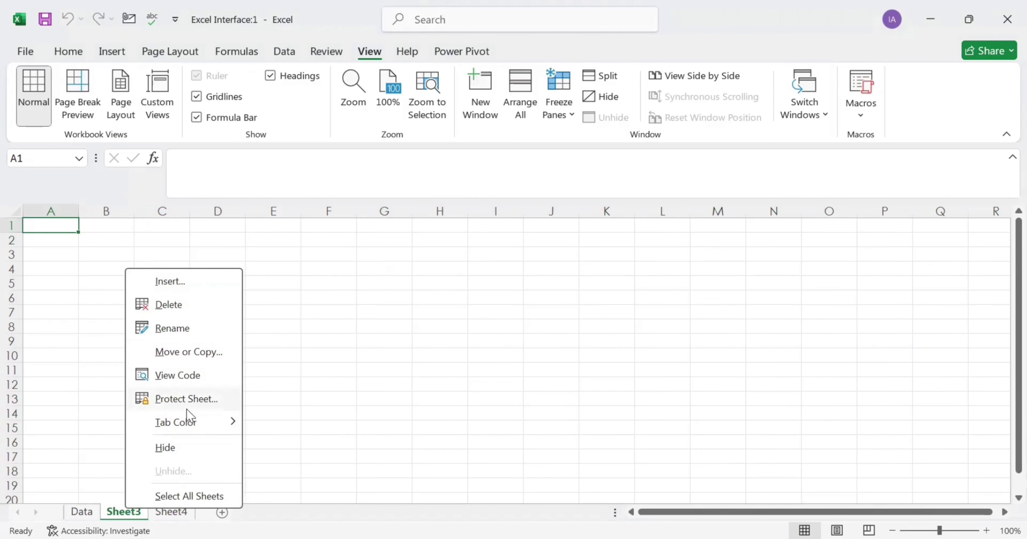
left_click(191, 330)
type("Upload")
left_click(190, 332)
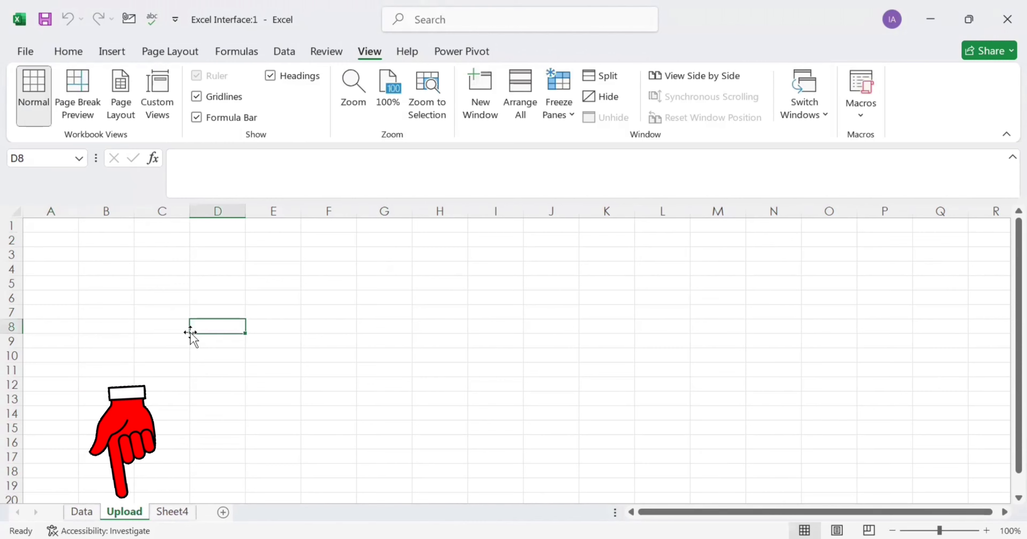